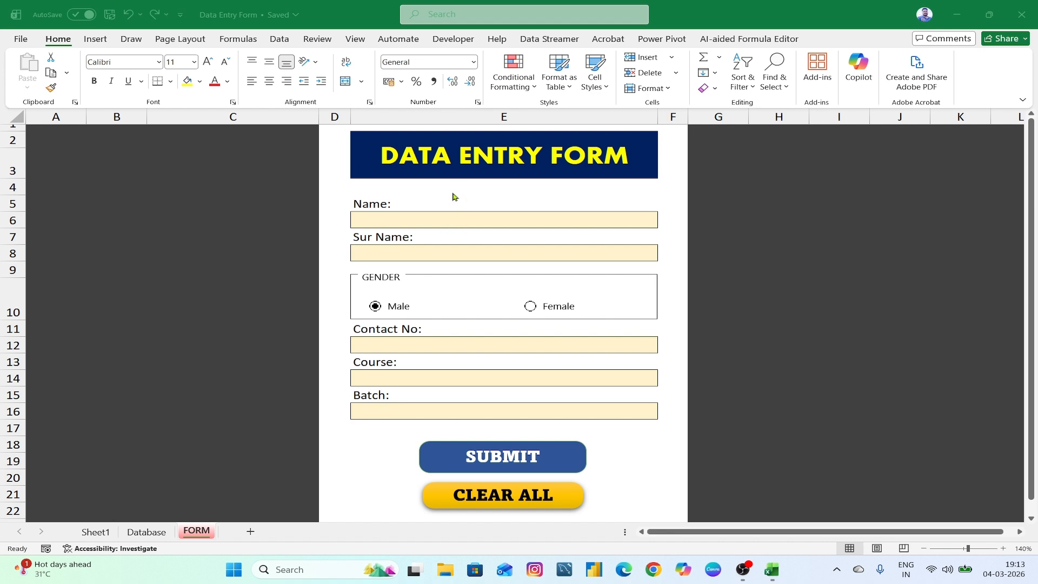
- Look over the form fields, the Course and Batch dropdowns, and the Database sheet without entering data
click(419, 217)
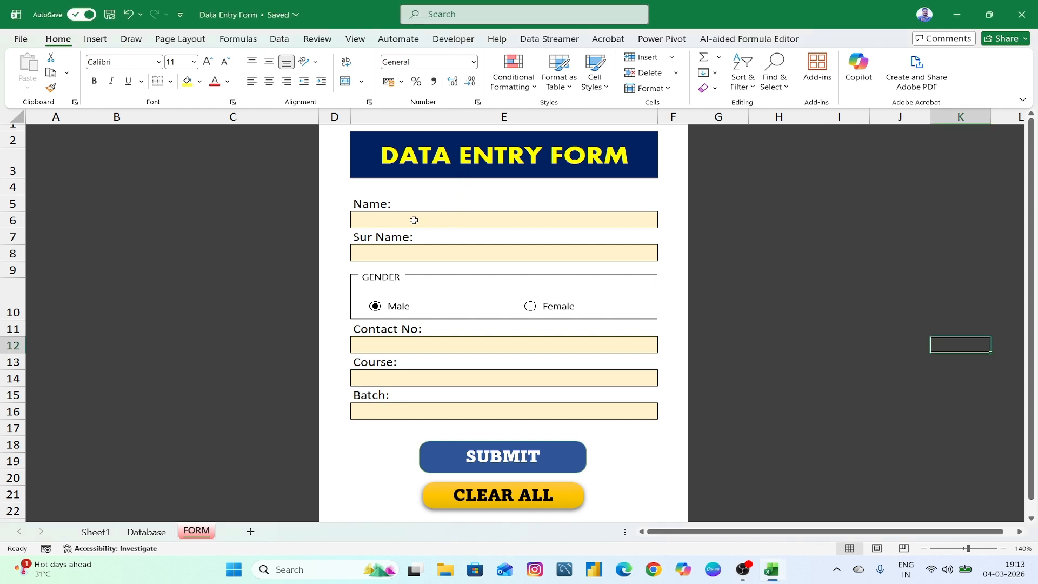
click(417, 257)
click(436, 346)
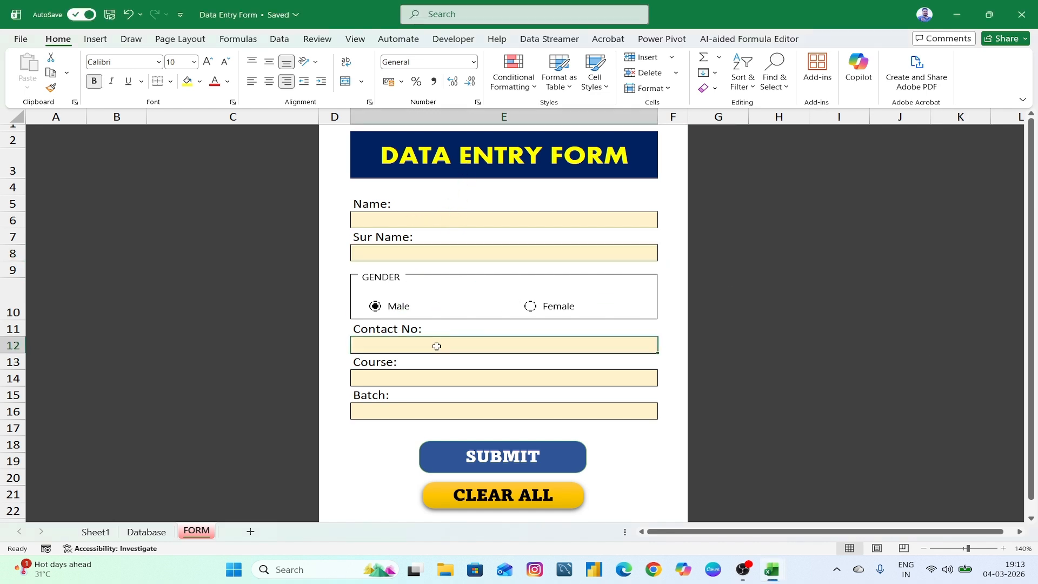
click(440, 379)
click(664, 383)
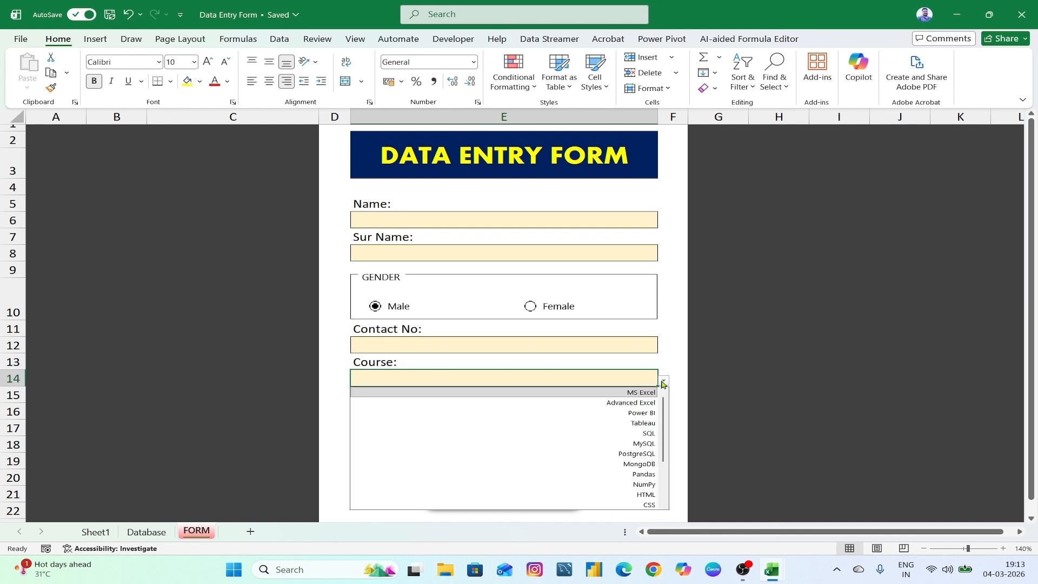
click(673, 340)
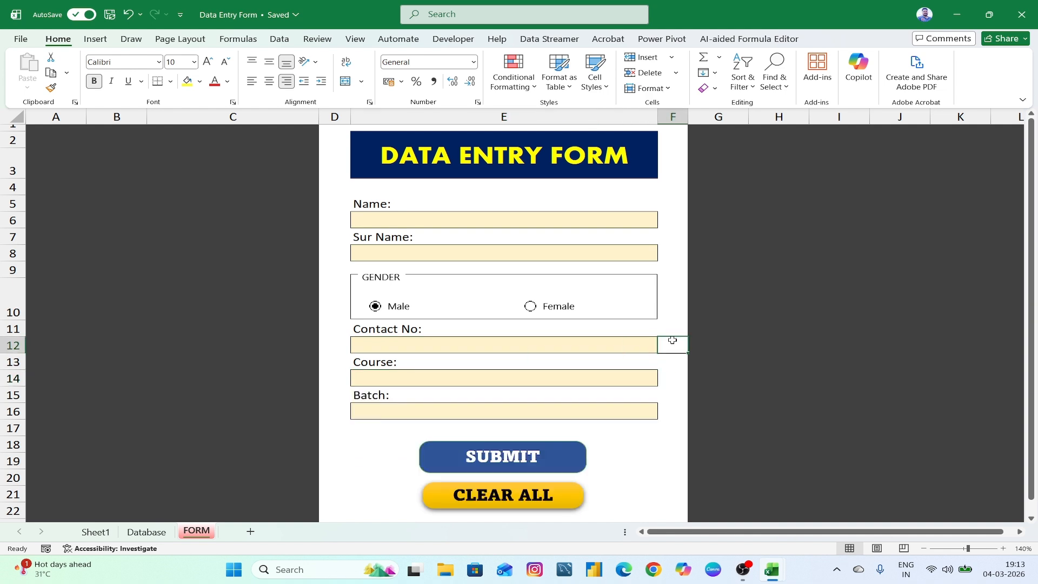
click(632, 410)
click(664, 415)
click(636, 473)
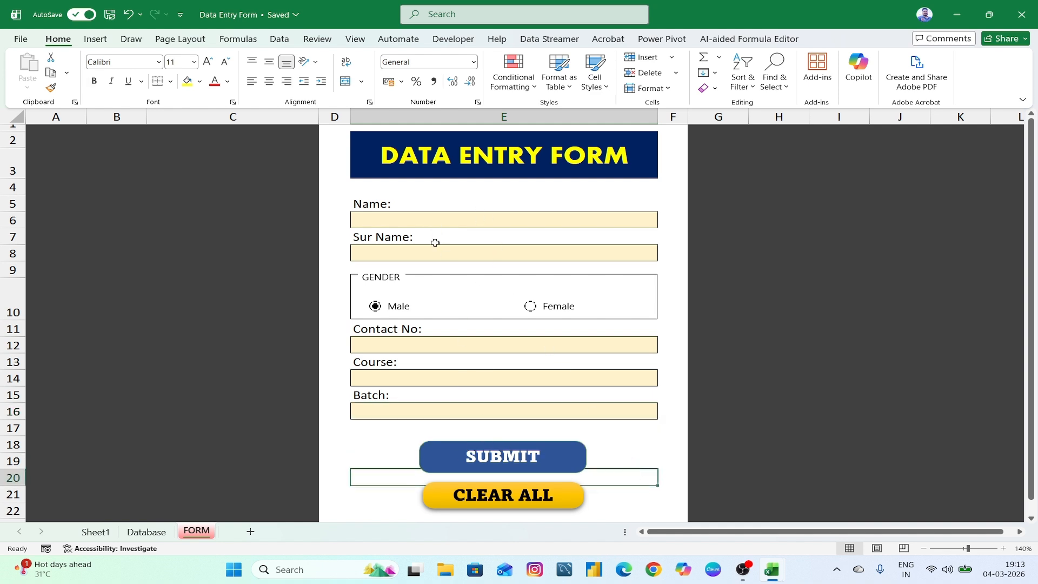
click(145, 535)
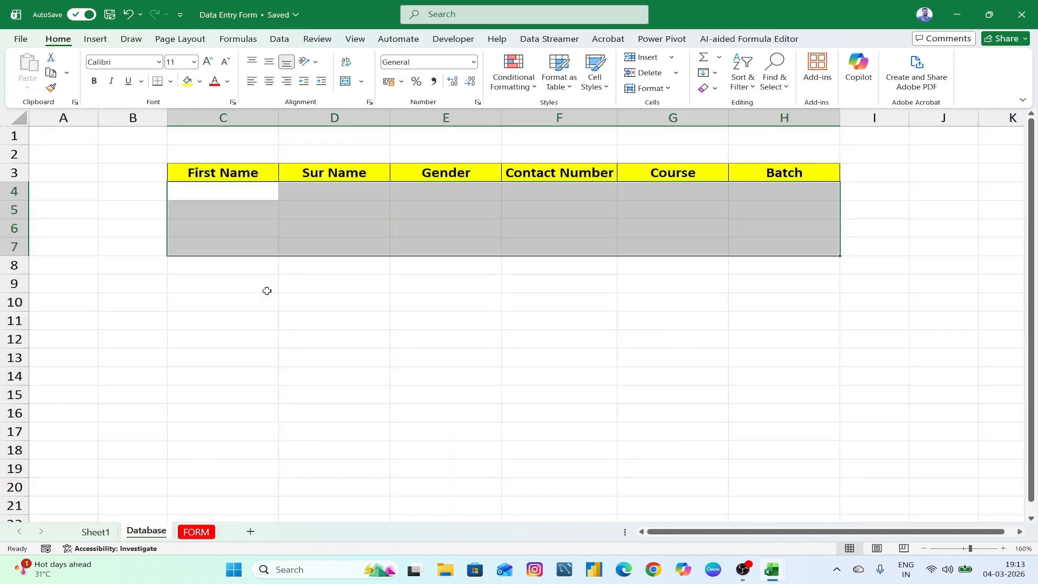
click(220, 191)
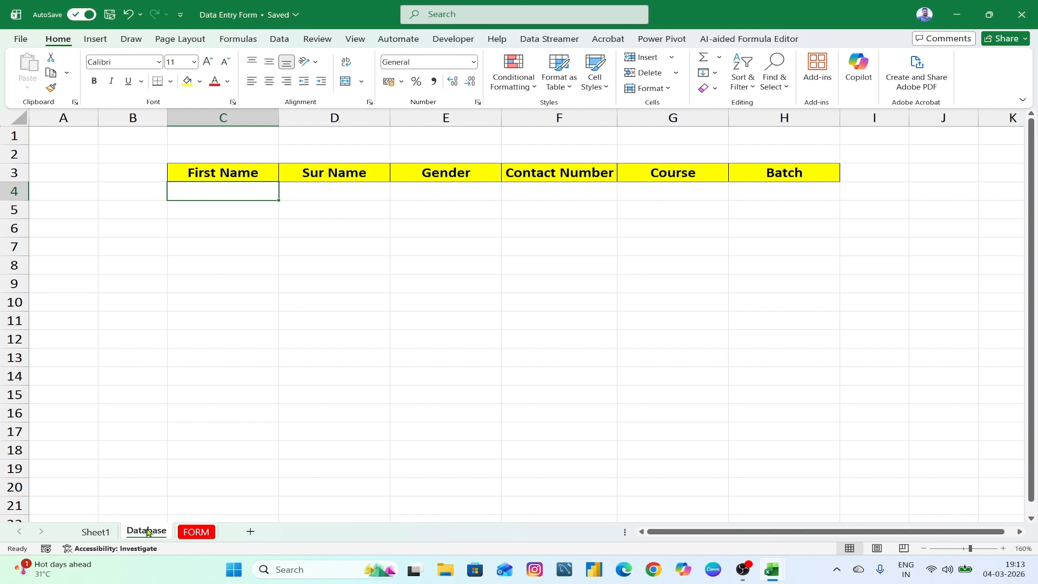
click(197, 532)
- Fill in the first name, surname and contact number on the form
click(396, 223)
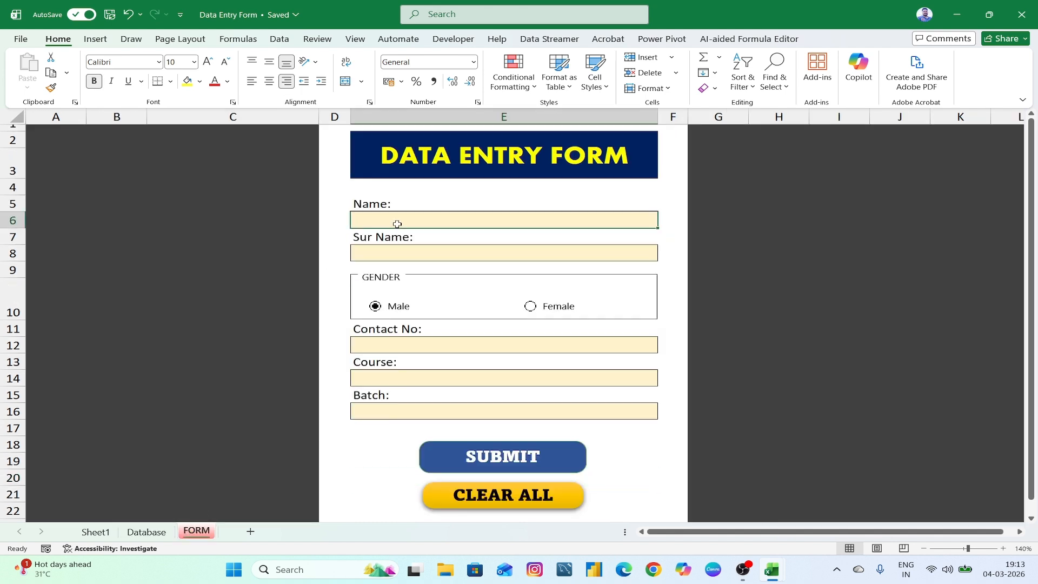
text(Sr)
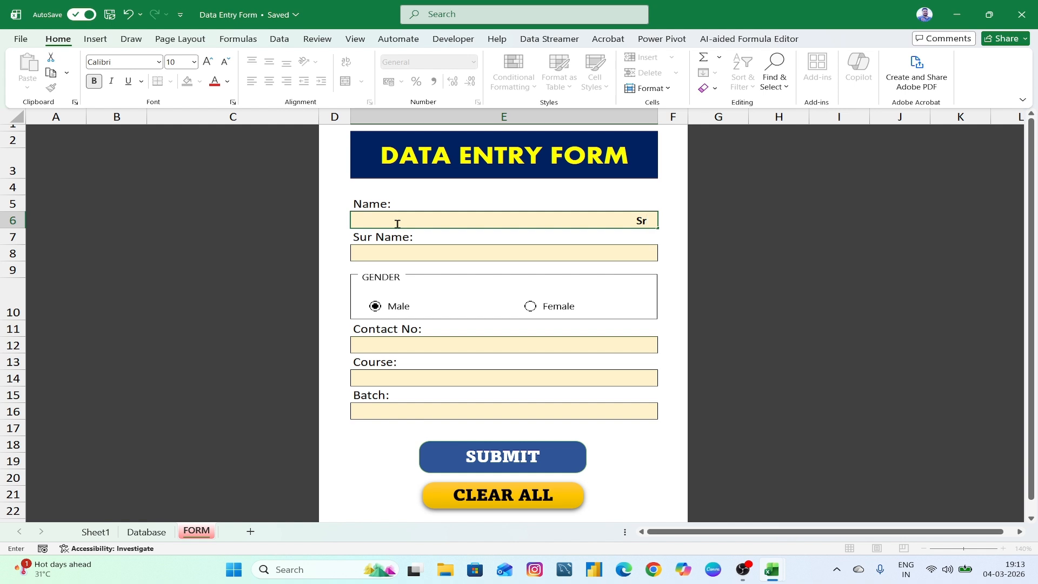
text(inivas)
click(396, 252)
text(G)
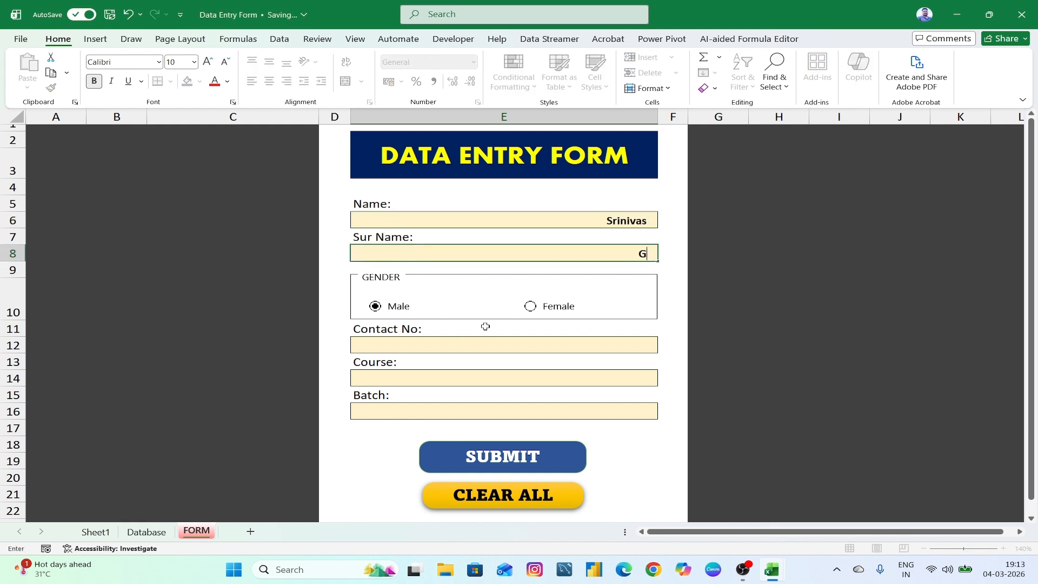
click(431, 345)
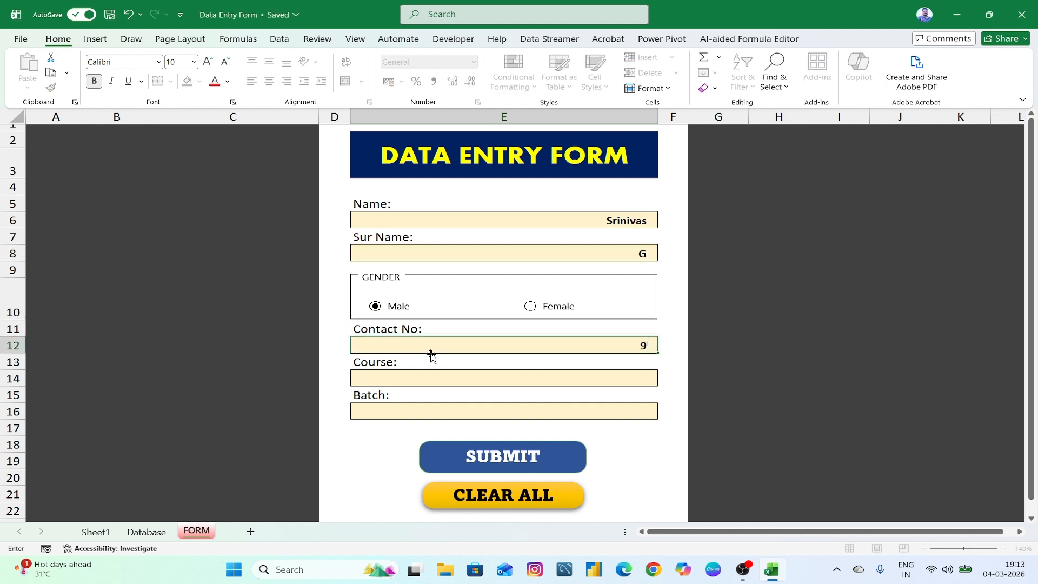
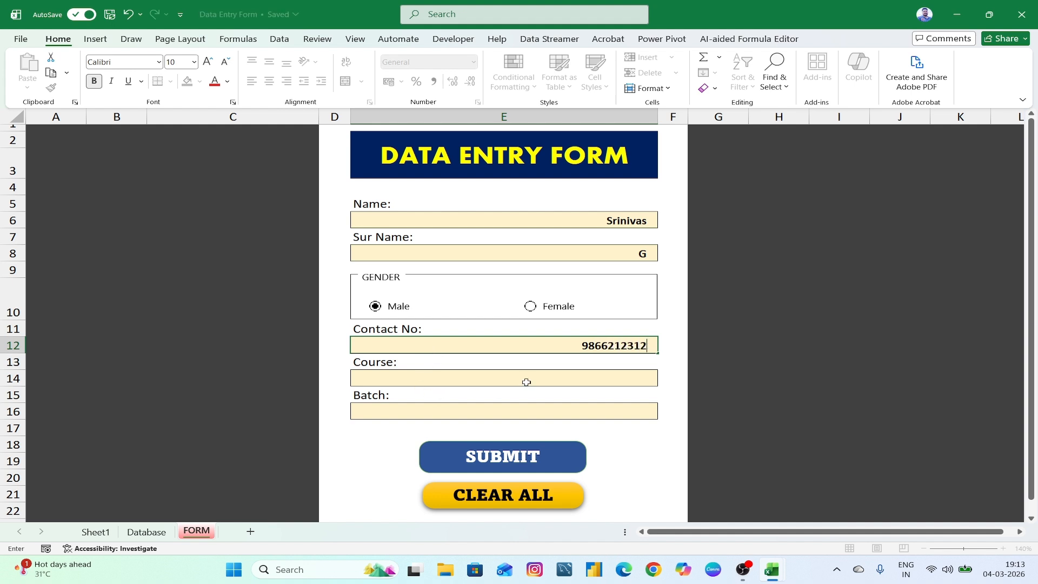
click(508, 383)
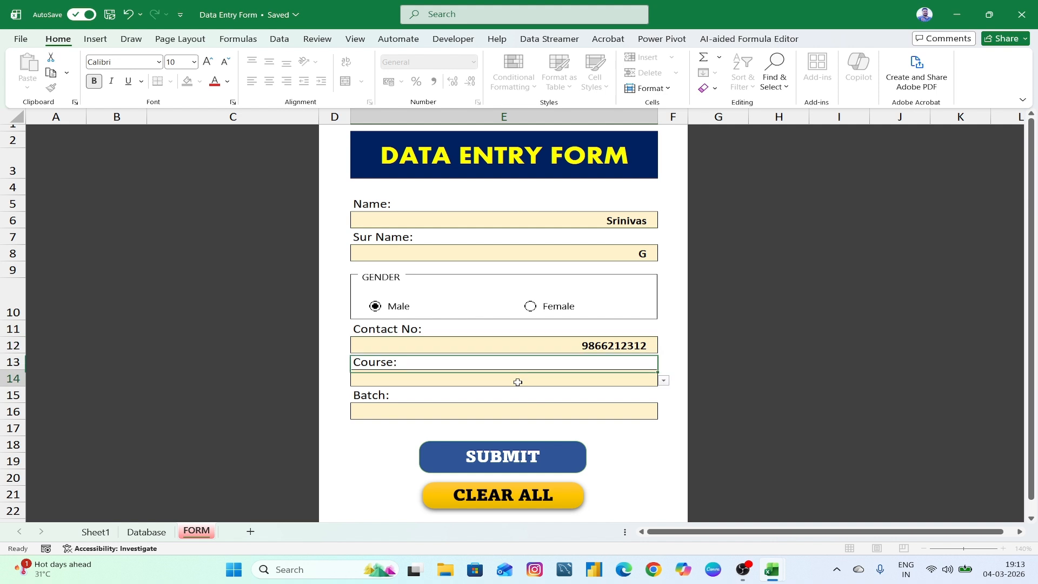
- Choose Advanced Excel and Afternoon, submit the record, and check it on the Database sheet
click(665, 382)
click(643, 402)
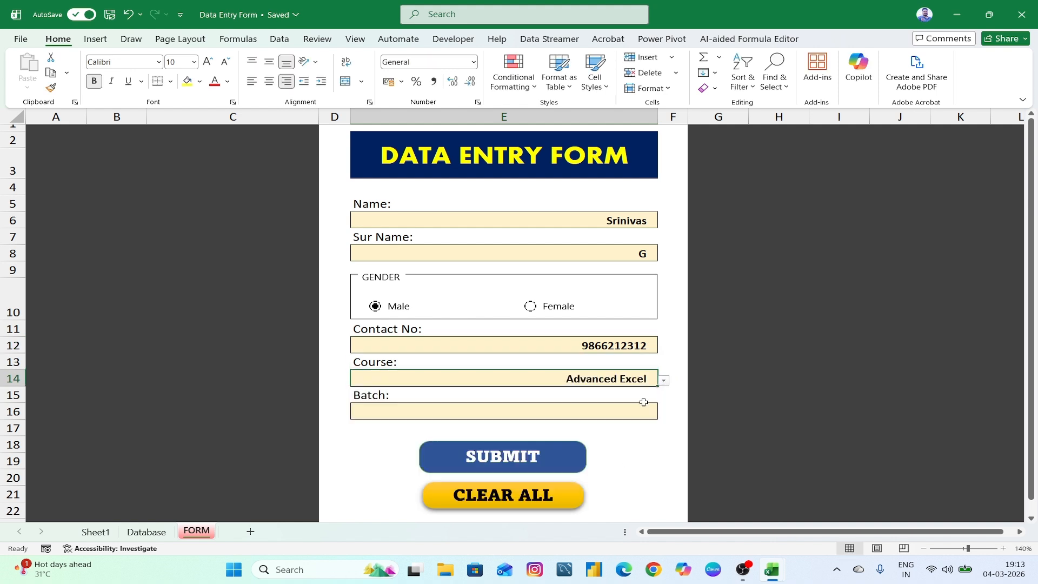
click(593, 411)
click(663, 414)
click(646, 435)
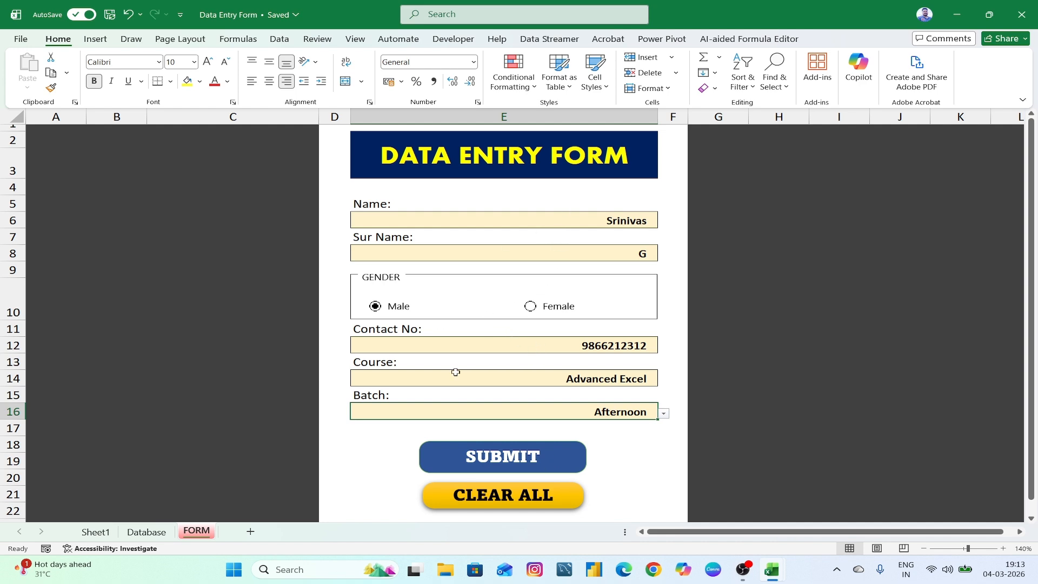
click(484, 462)
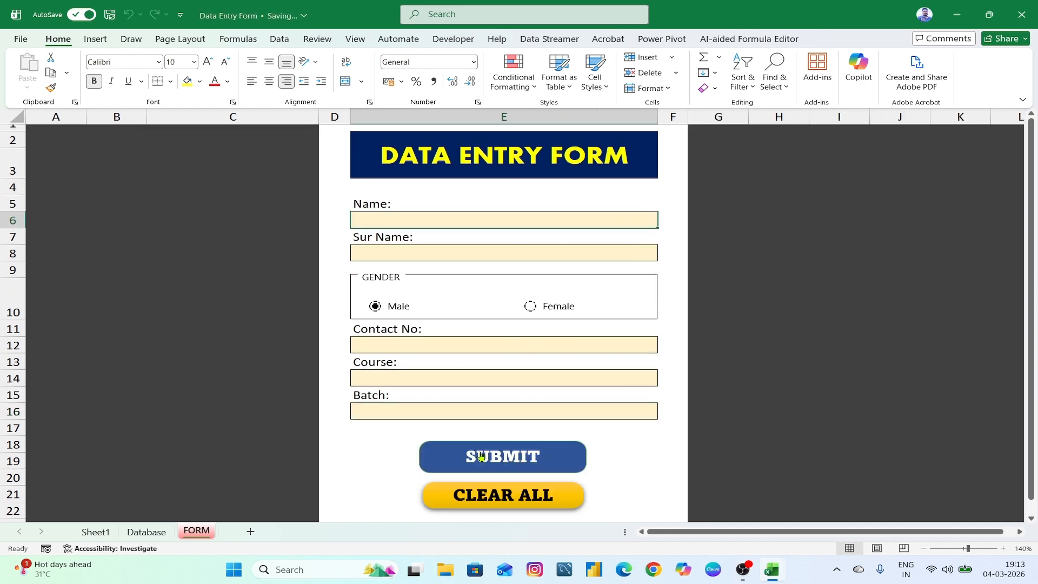
click(146, 531)
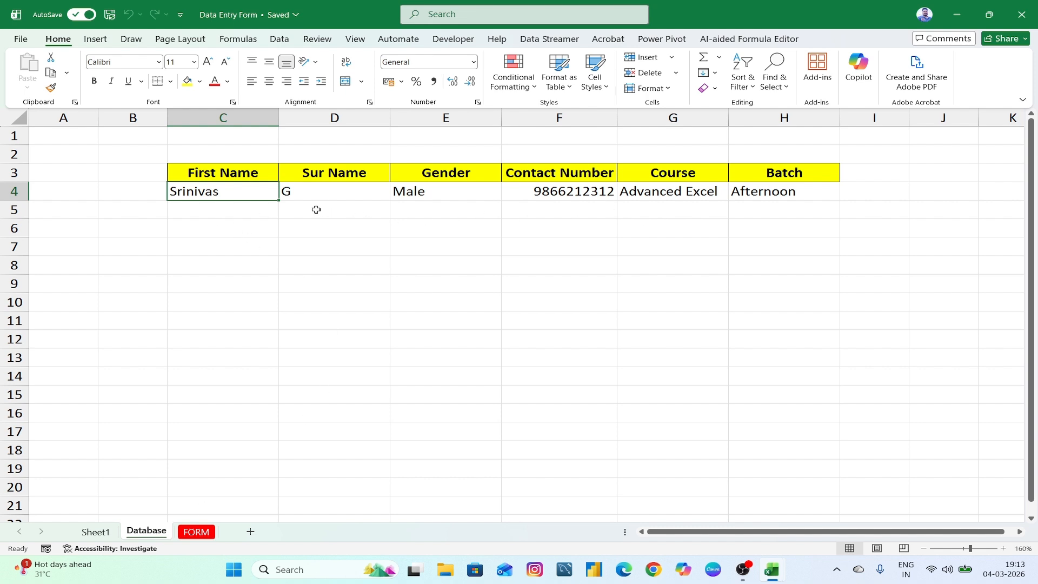
- Enter a second person's first name, surname, Female gender and contact number
click(197, 532)
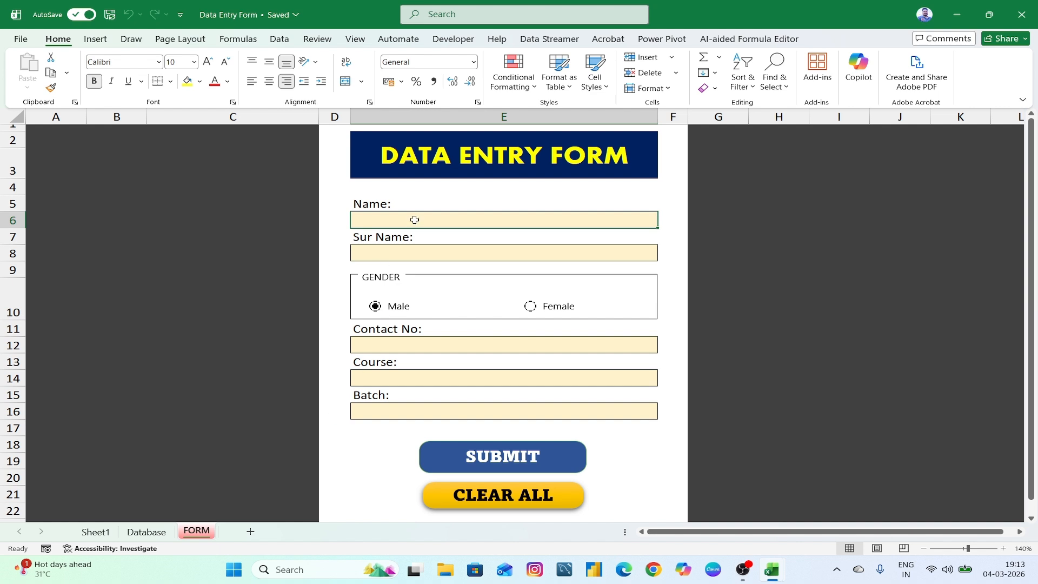
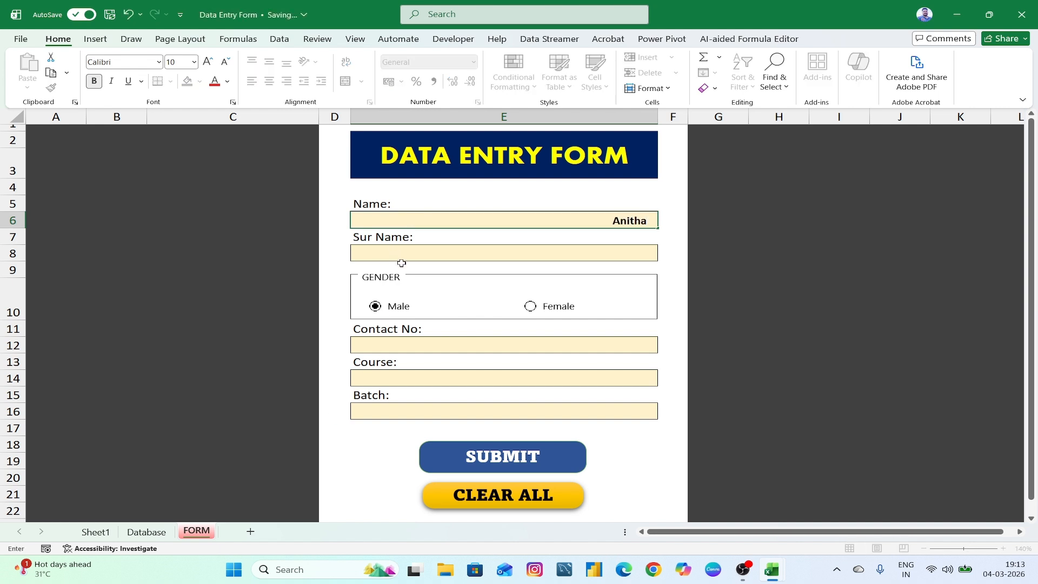
click(404, 257)
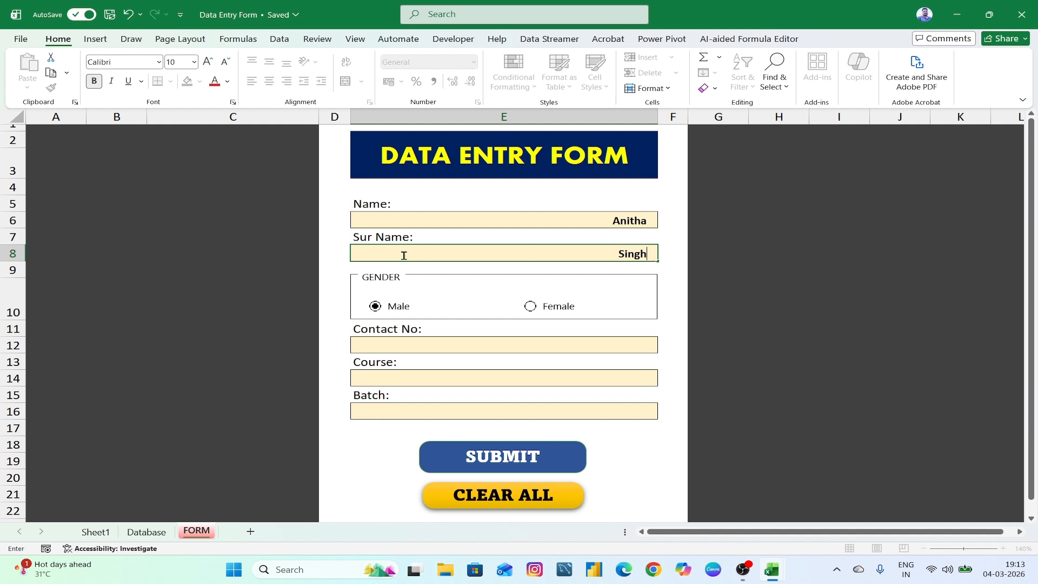
click(530, 306)
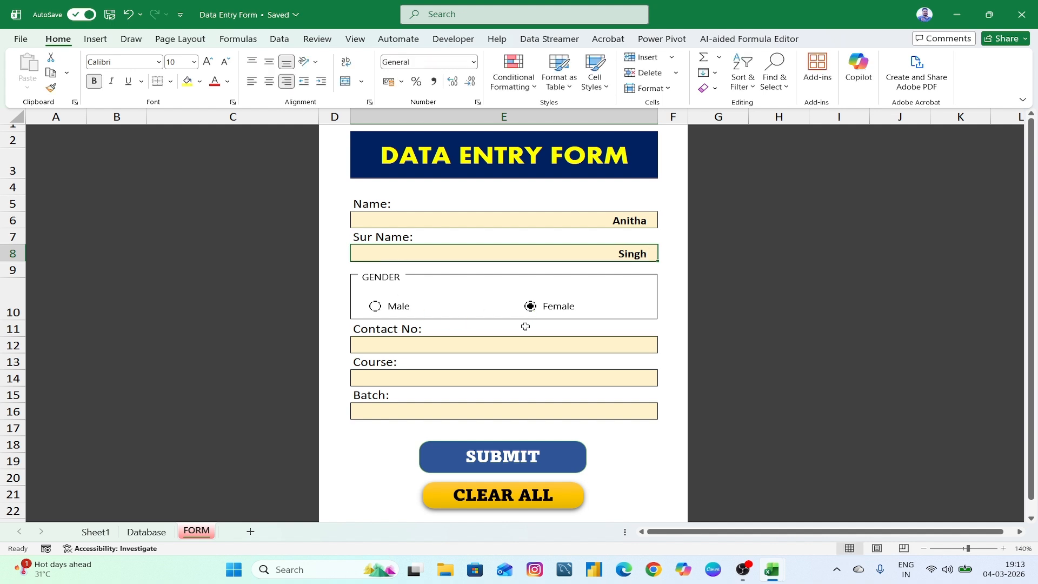
click(544, 348)
text(123)
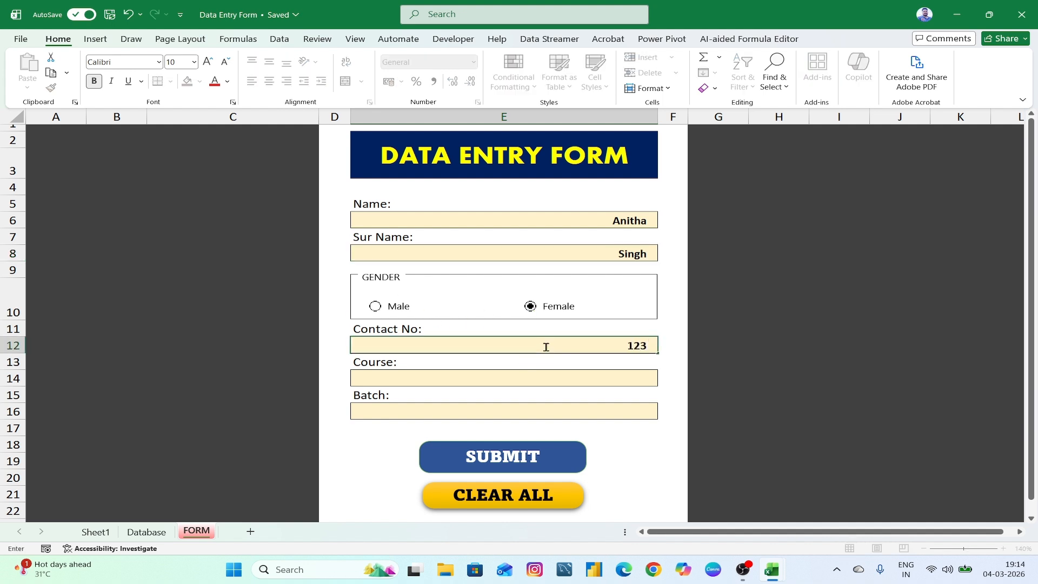
text(456789)
- Choose SQL and Afternoon, submit, and verify the new record on the Database sheet
click(581, 374)
click(663, 381)
click(646, 430)
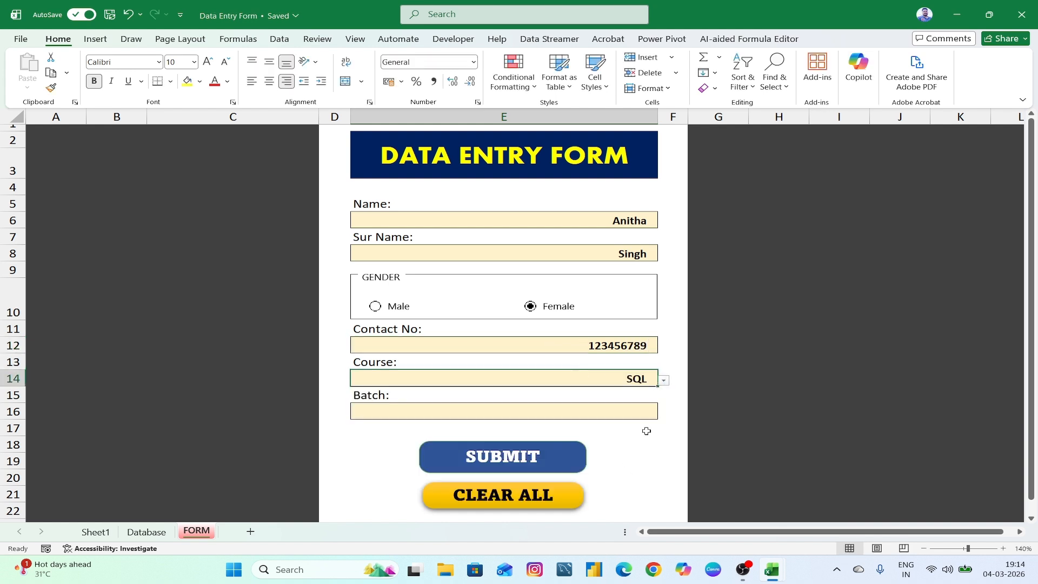
click(625, 412)
click(664, 413)
click(638, 433)
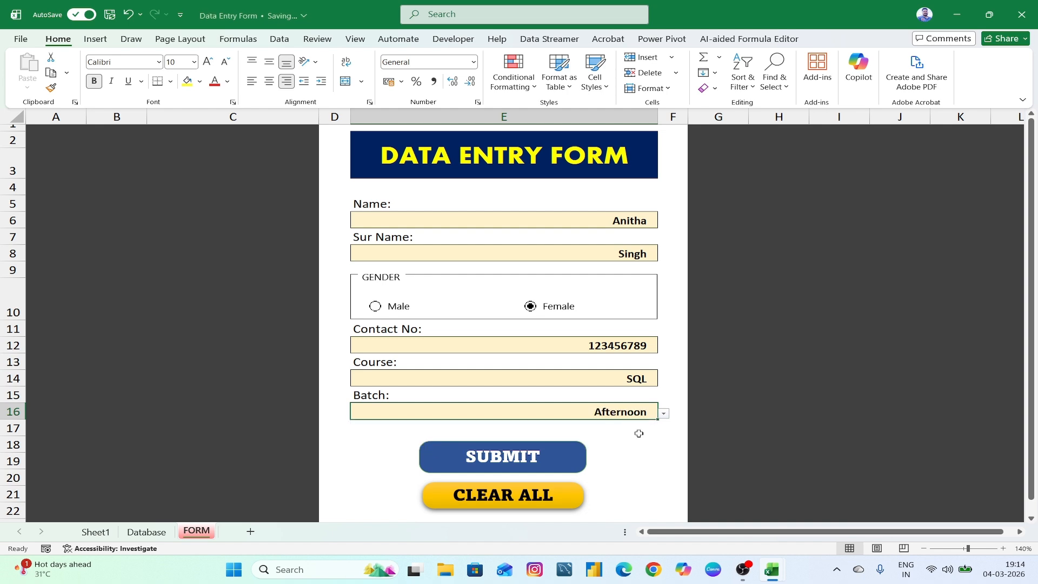
click(508, 460)
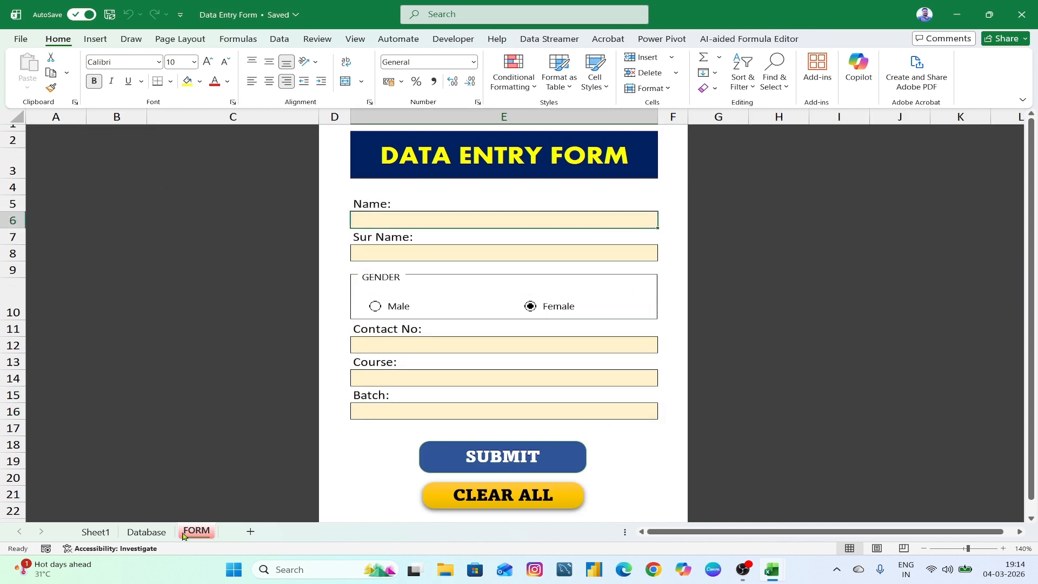
click(146, 531)
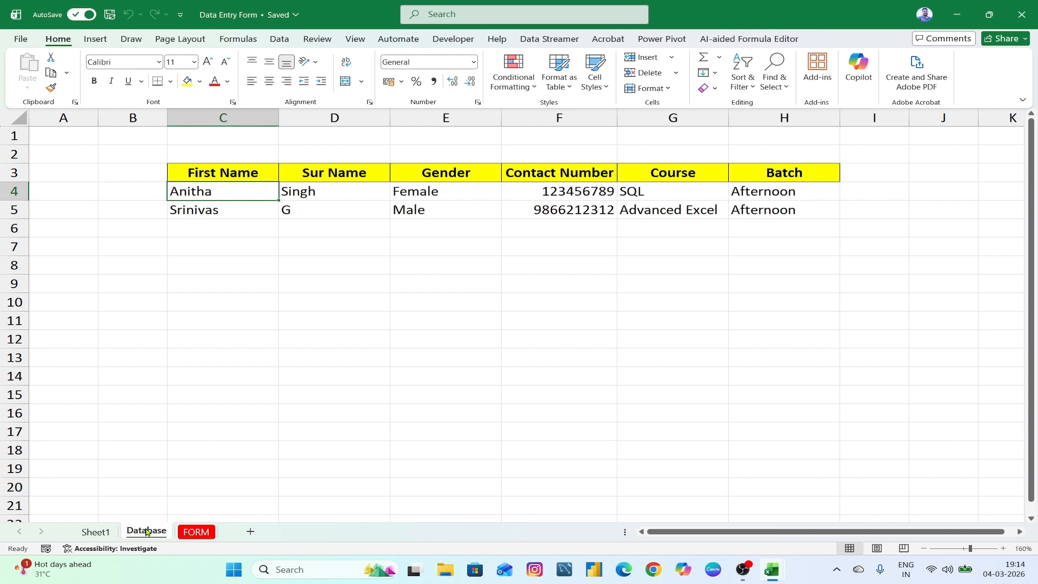
click(196, 532)
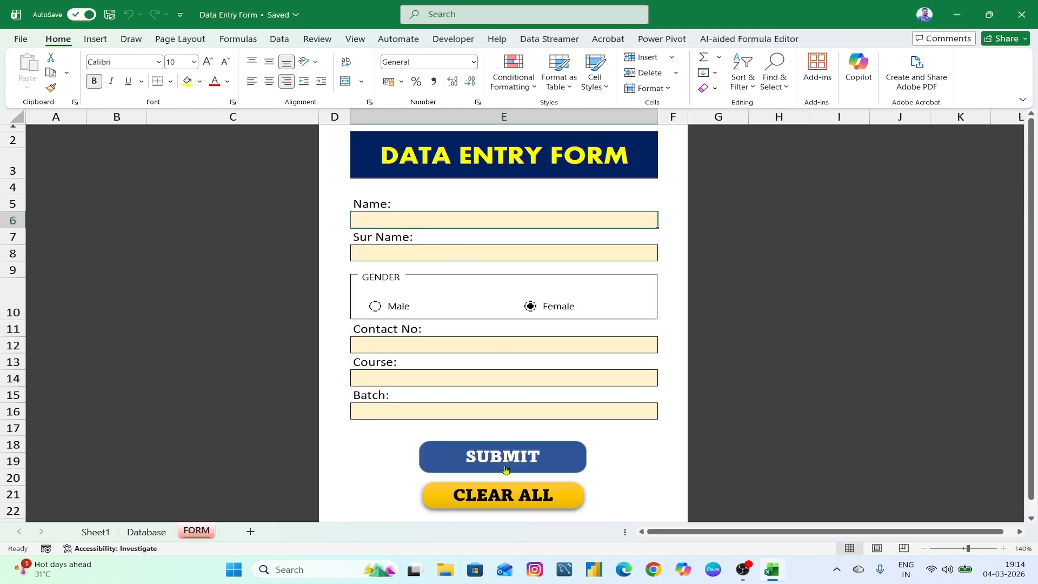
click(144, 534)
- Fill in a test name, surname, Male gender and contact number on the form
click(196, 531)
text(srinivasd)
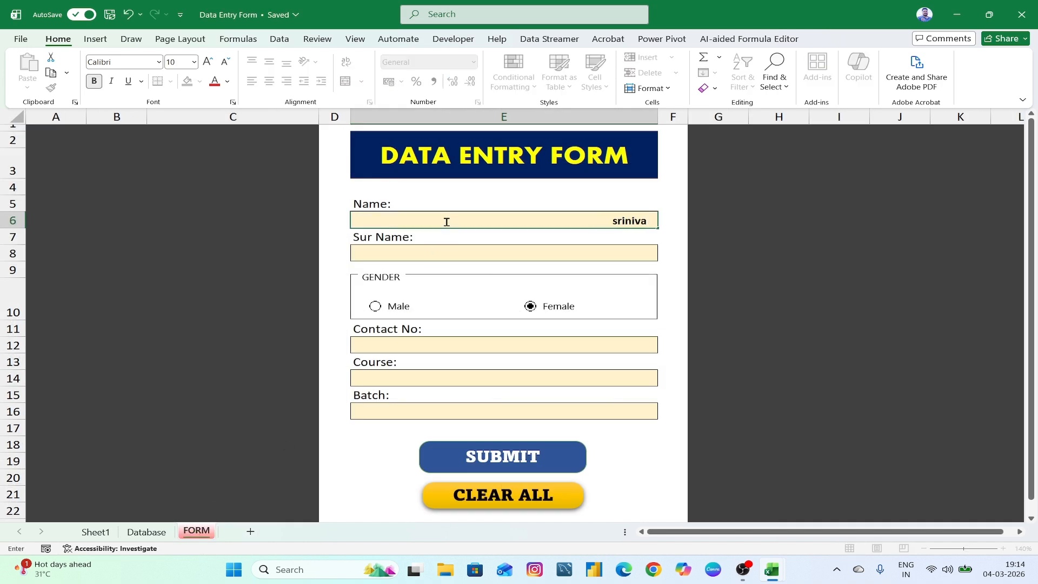
click(444, 247)
text(sdfdsfd)
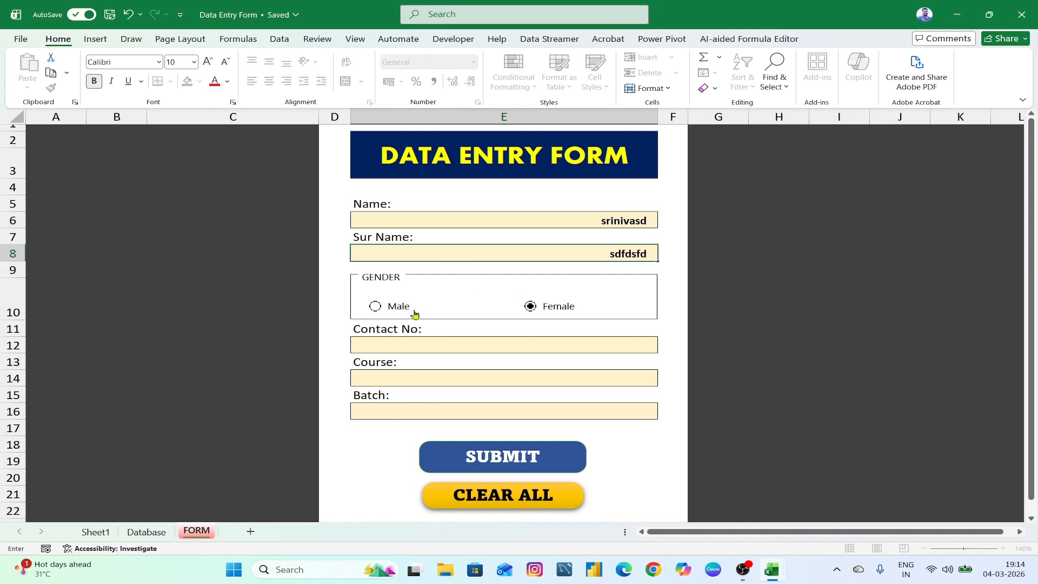
click(375, 305)
click(525, 350)
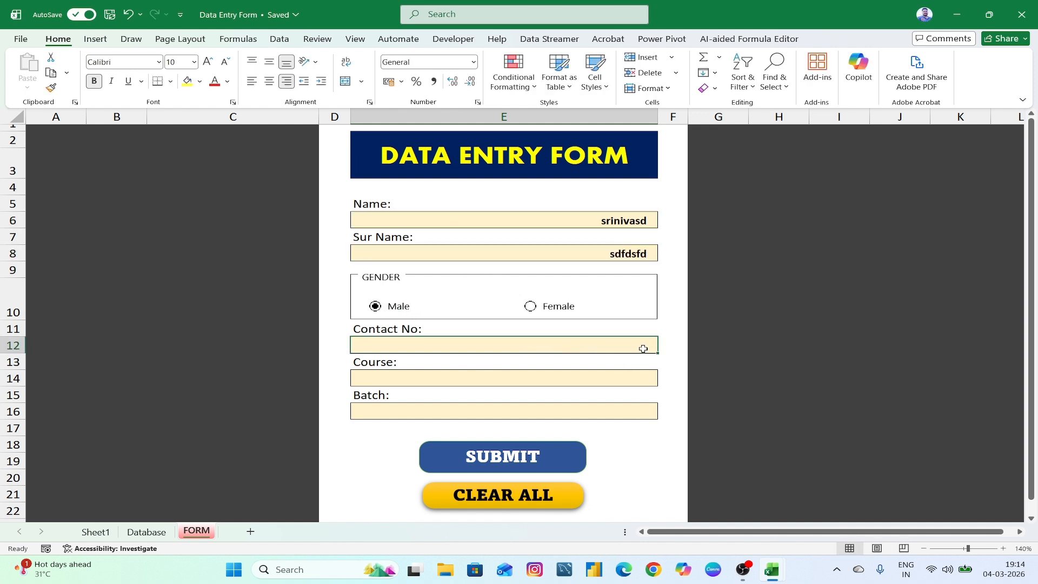
text(15641651)
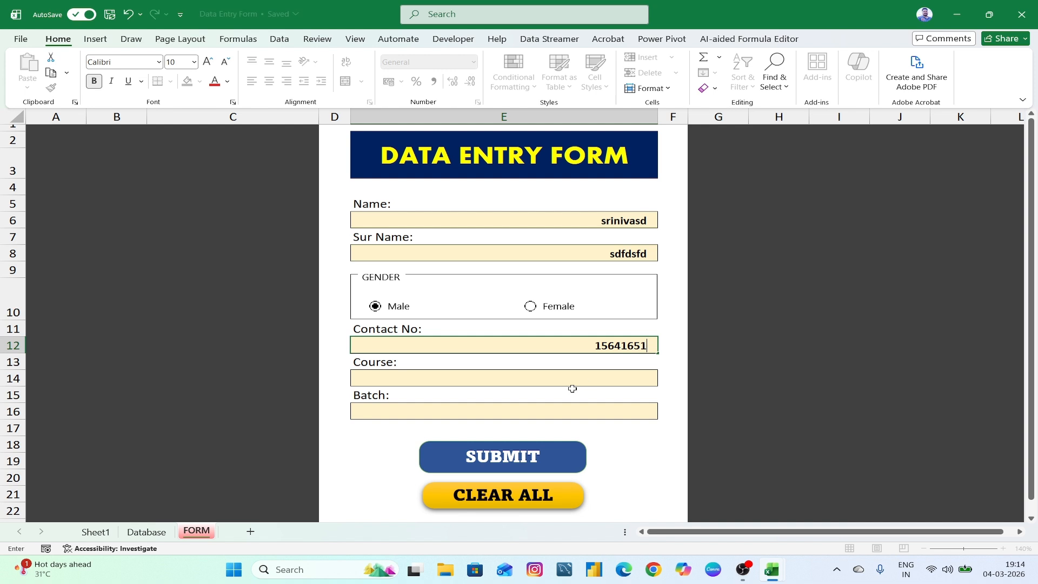
- Pick Power BI and Evening, then reset every field with CLEAR ALL
click(578, 381)
click(665, 381)
click(635, 410)
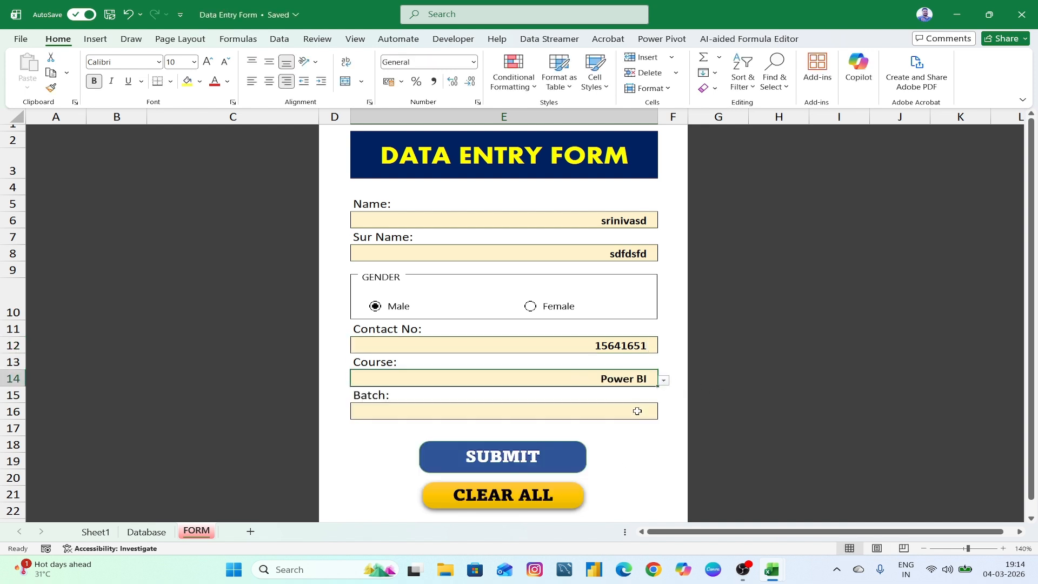
click(633, 407)
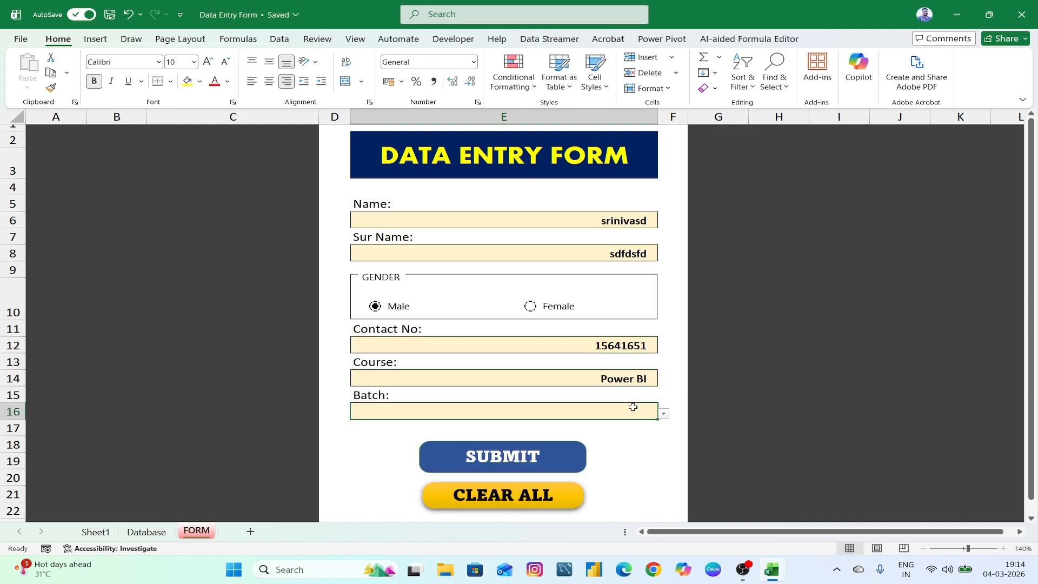
click(664, 413)
click(646, 447)
click(628, 475)
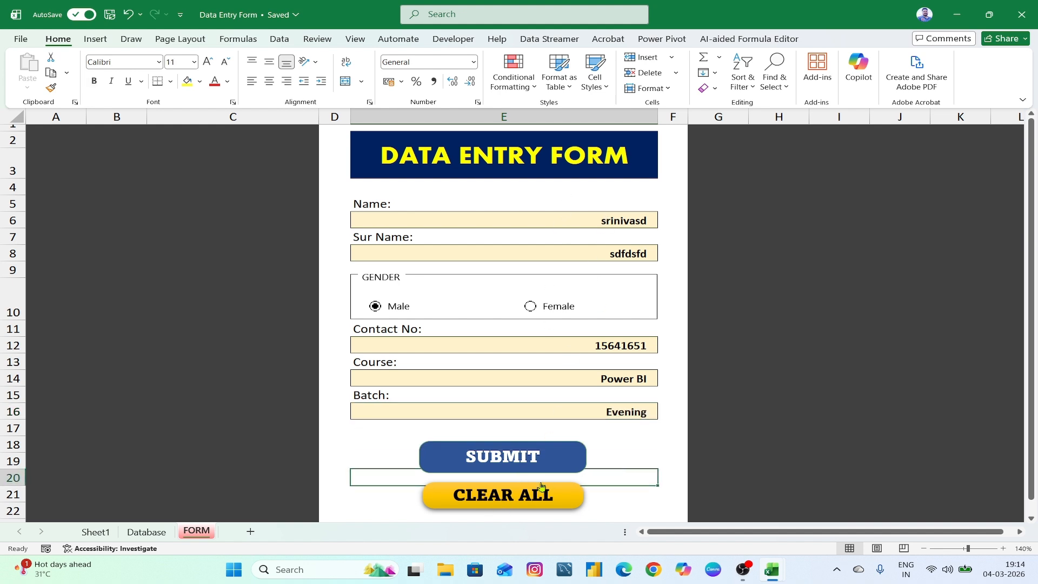
click(499, 502)
click(729, 431)
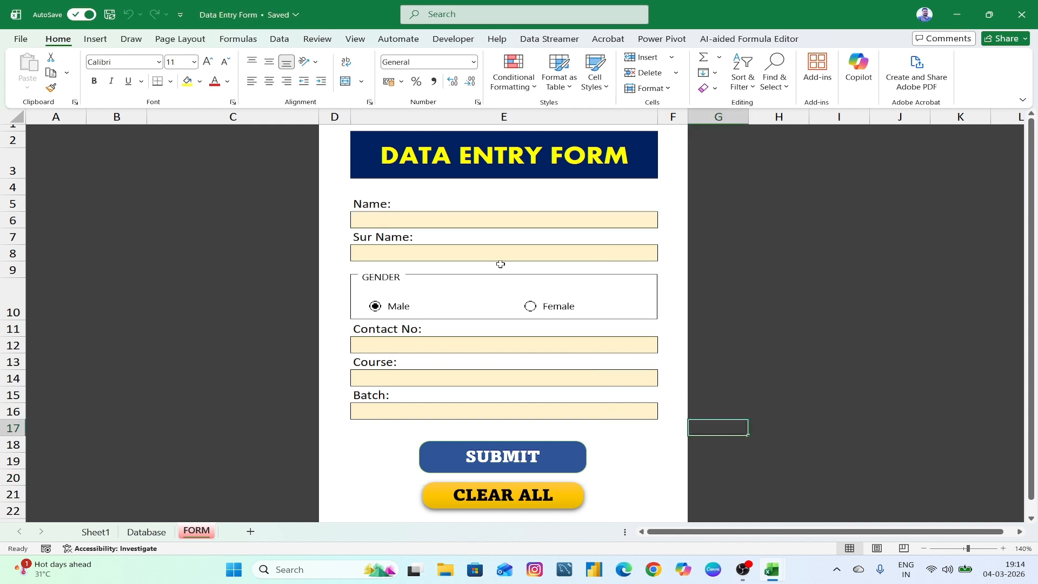
click(824, 415)
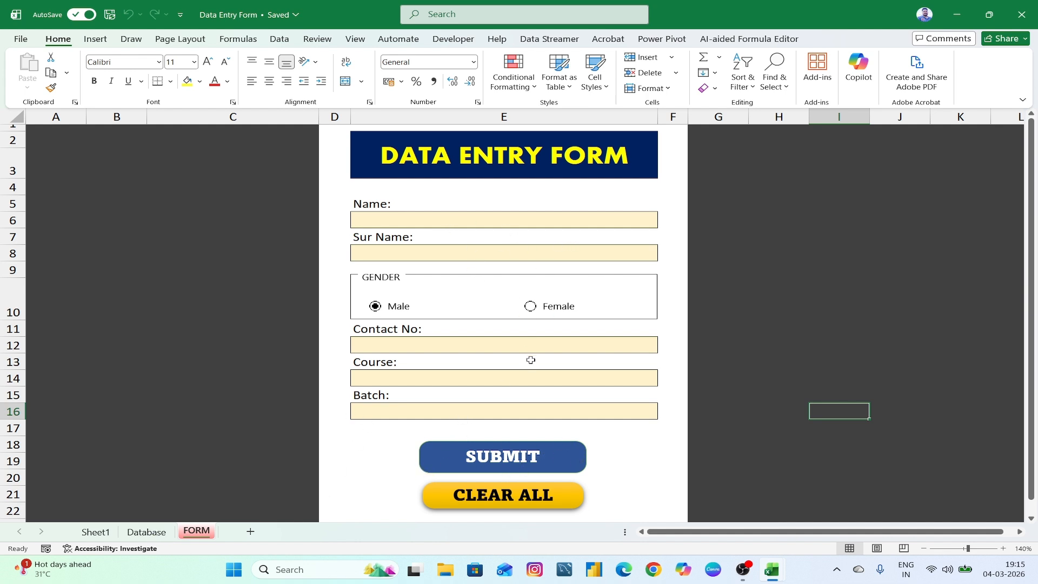
click(147, 532)
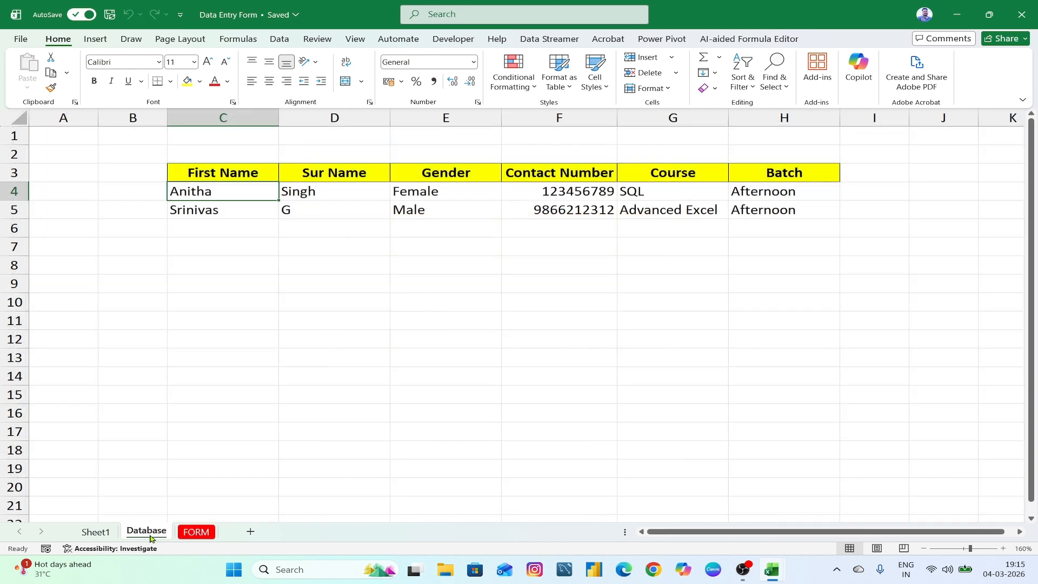
click(182, 533)
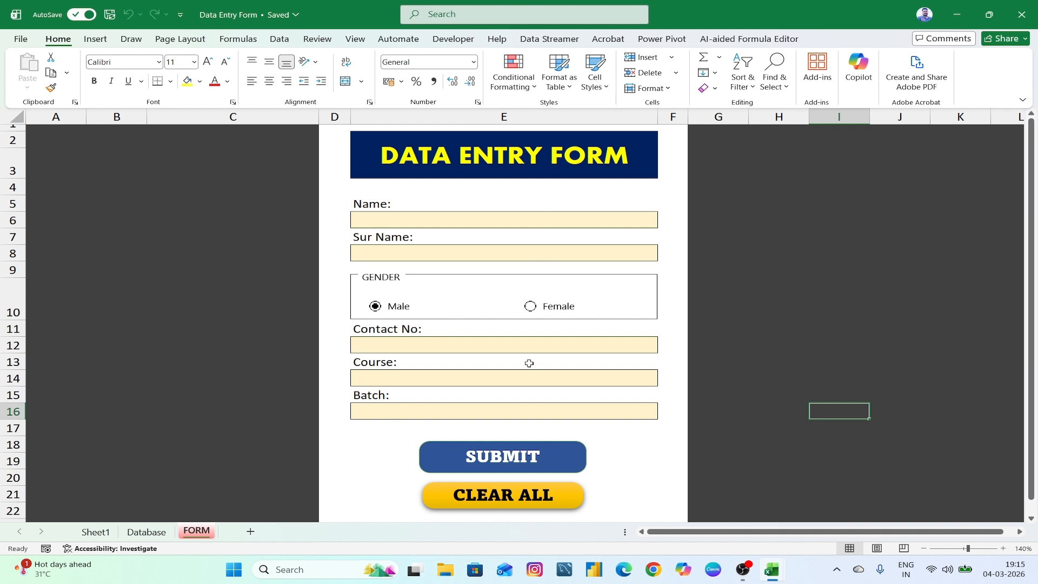
click(956, 15)
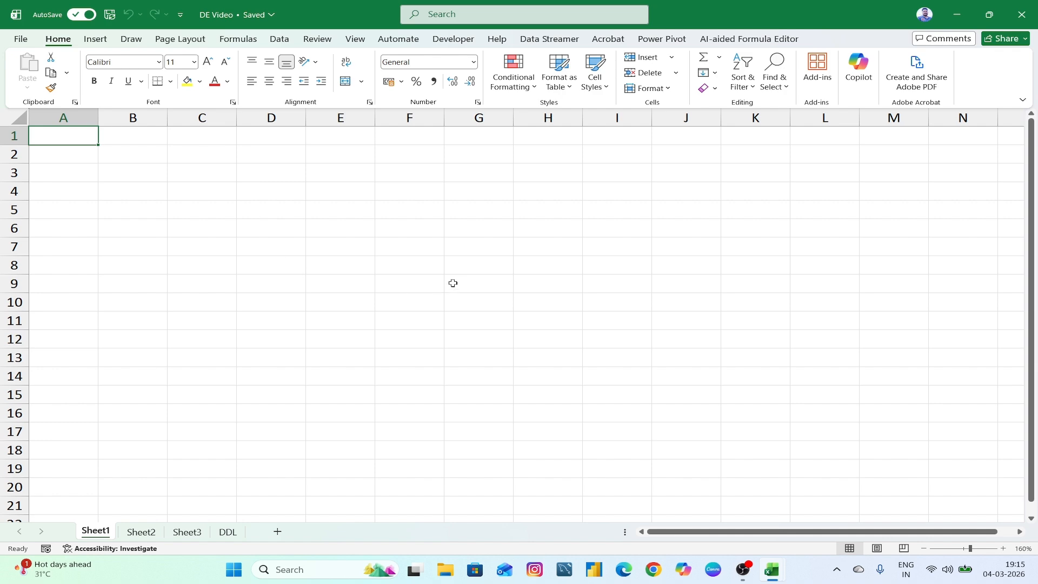
- Briefly restore the Data Entry Form workbook, then minimize it again
mouse_move(772, 568)
click(701, 500)
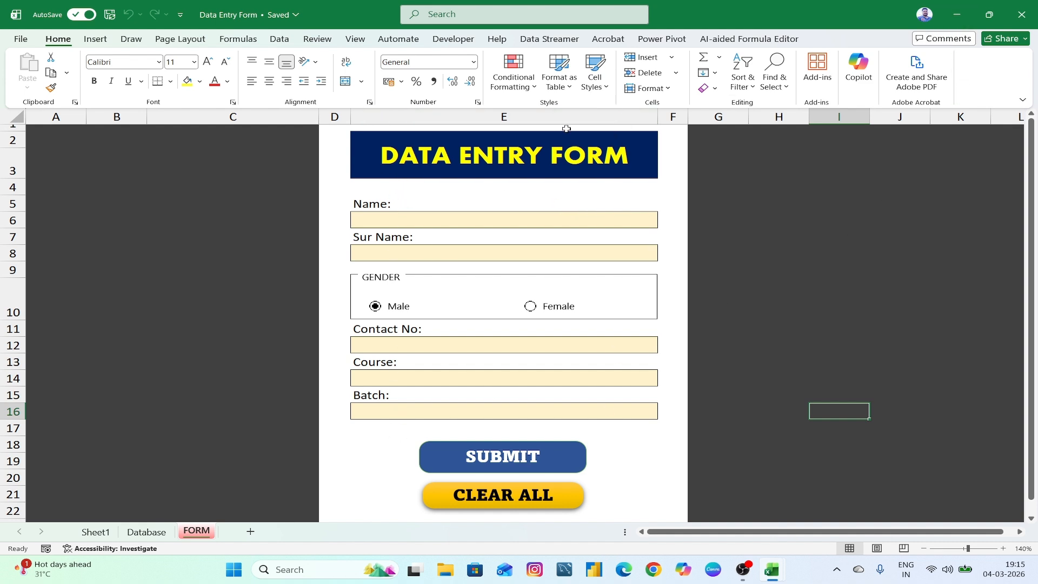
click(963, 17)
- Widen column E on the DE Video workbook's Sheet1 by dragging its header border
click(159, 172)
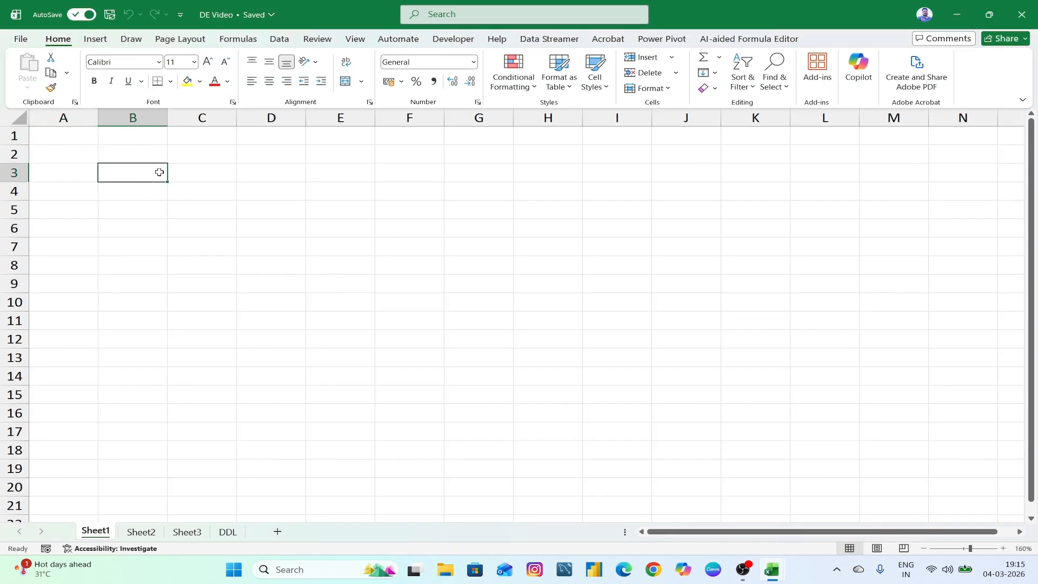
click(344, 154)
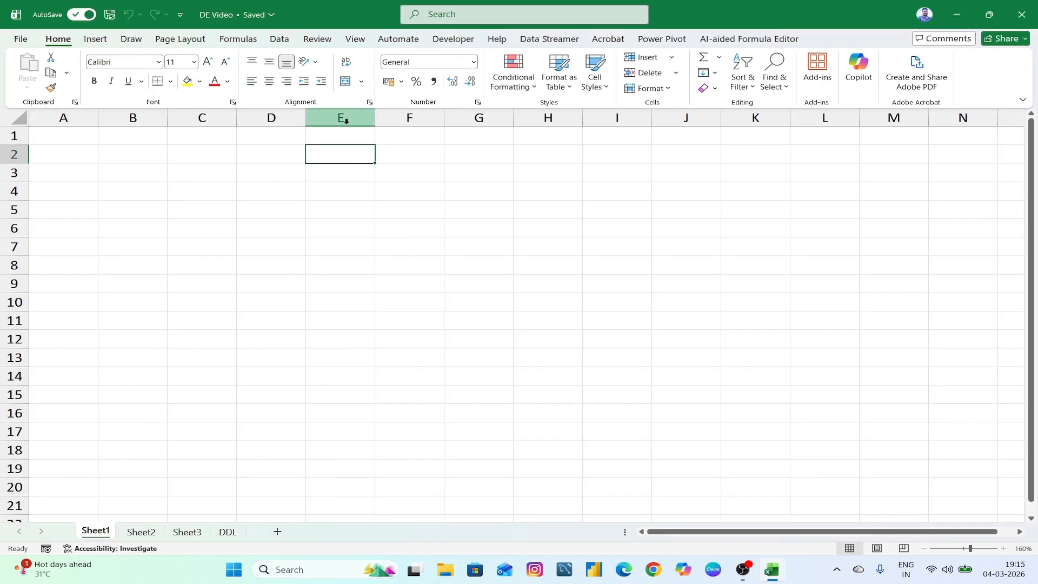
drag(376, 121, 630, 123)
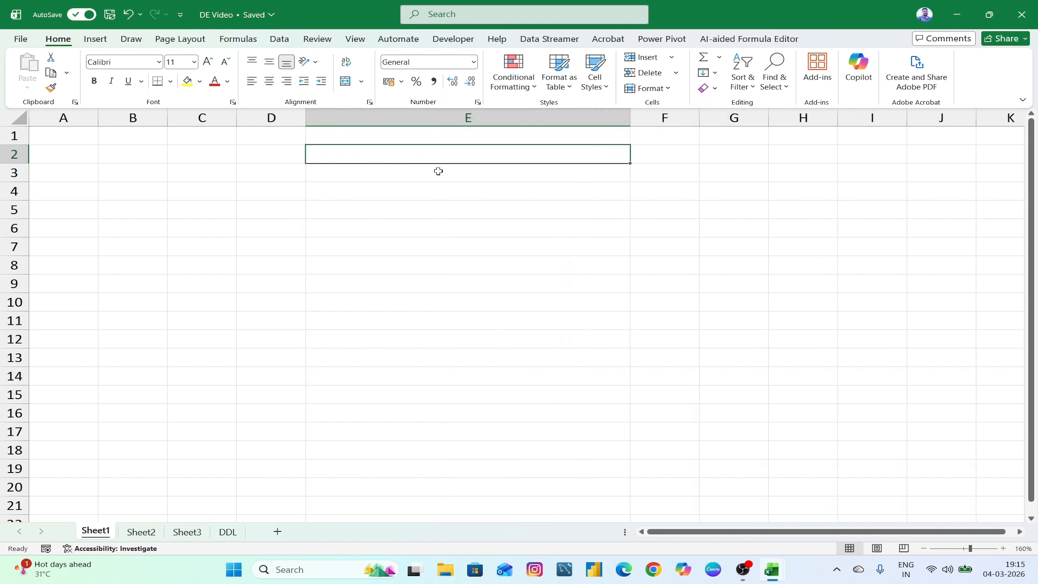
click(351, 175)
click(358, 141)
drag(358, 141, 359, 159)
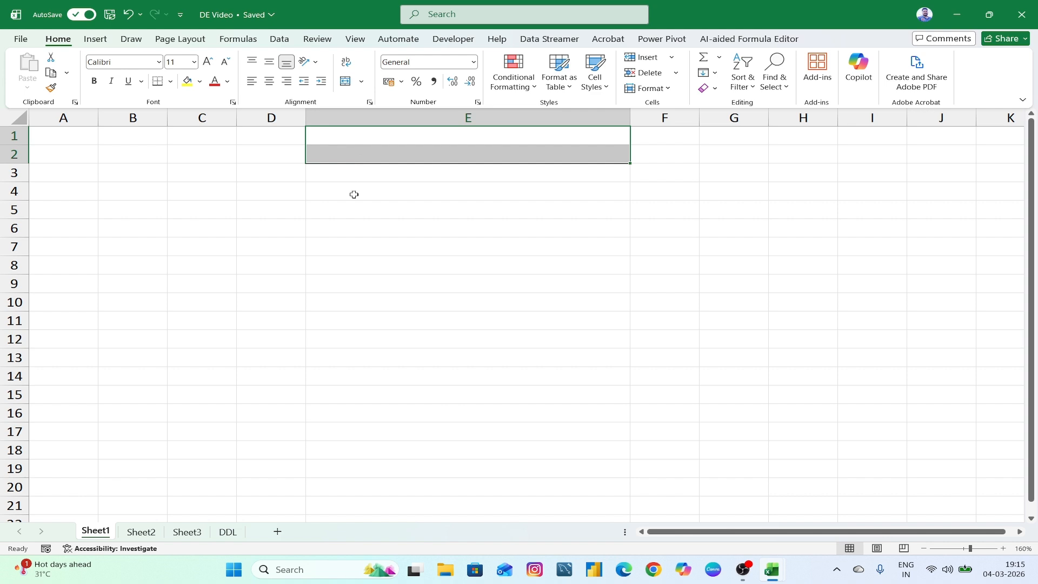
click(353, 193)
click(333, 174)
click(327, 190)
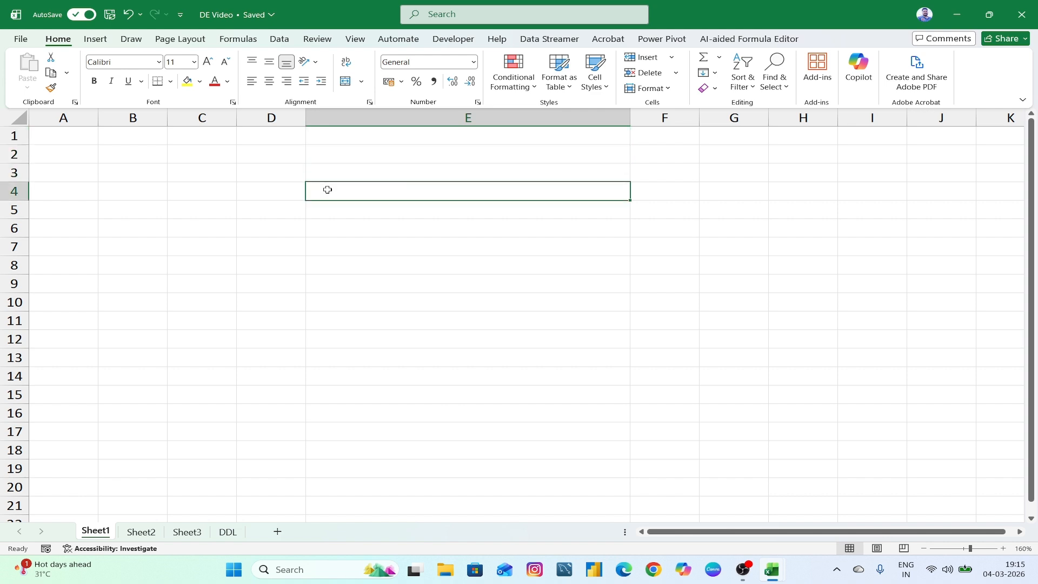
- Widen column E slightly further, to about 48.78, and select cell E3
scroll(570, 299, down, 2)
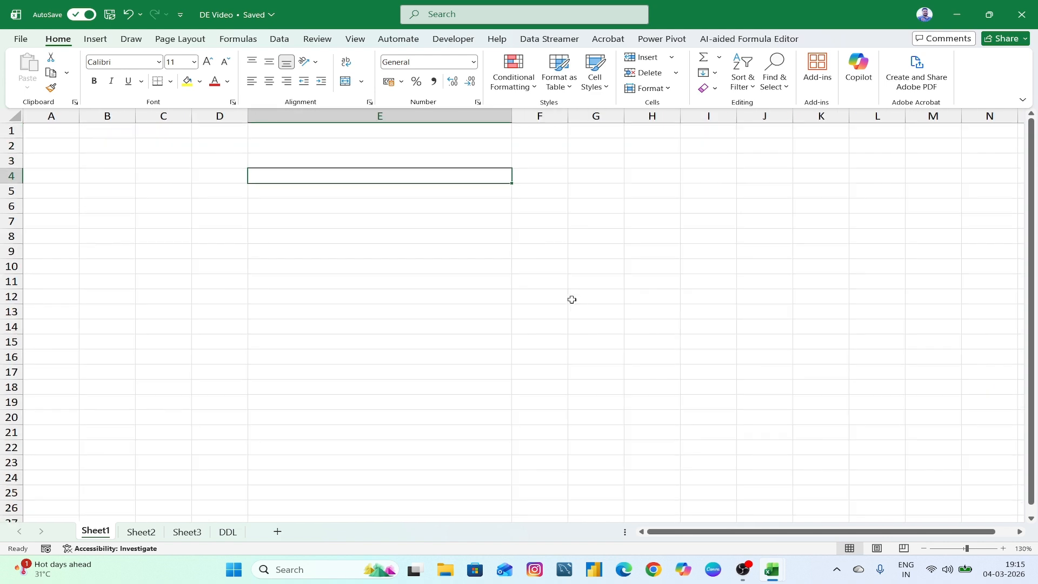
click(375, 150)
drag(511, 116, 561, 127)
click(397, 164)
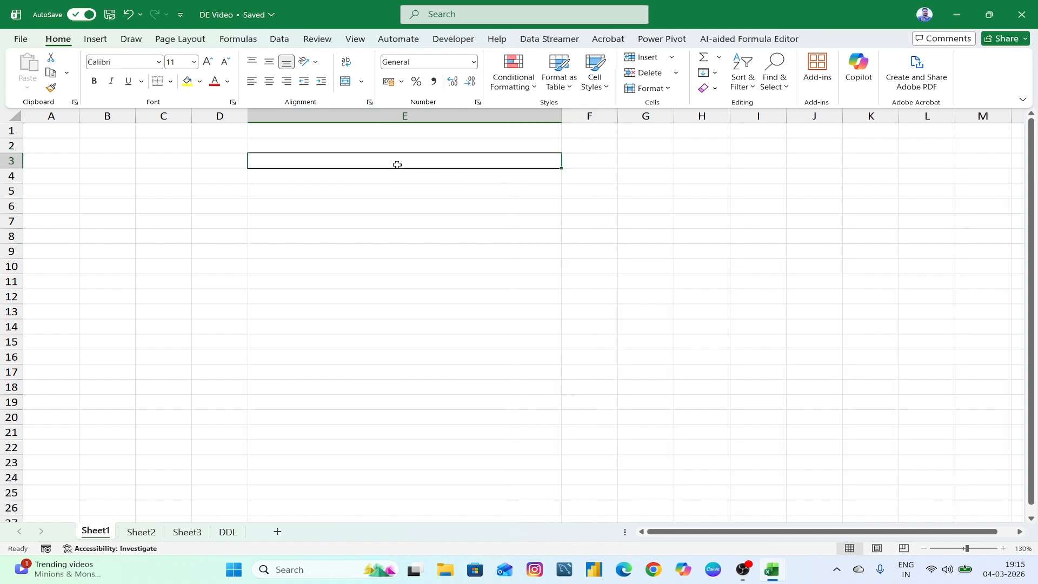
- Enter the Name:, Surname: and Gender: labels on alternate rows of column E
text(F)
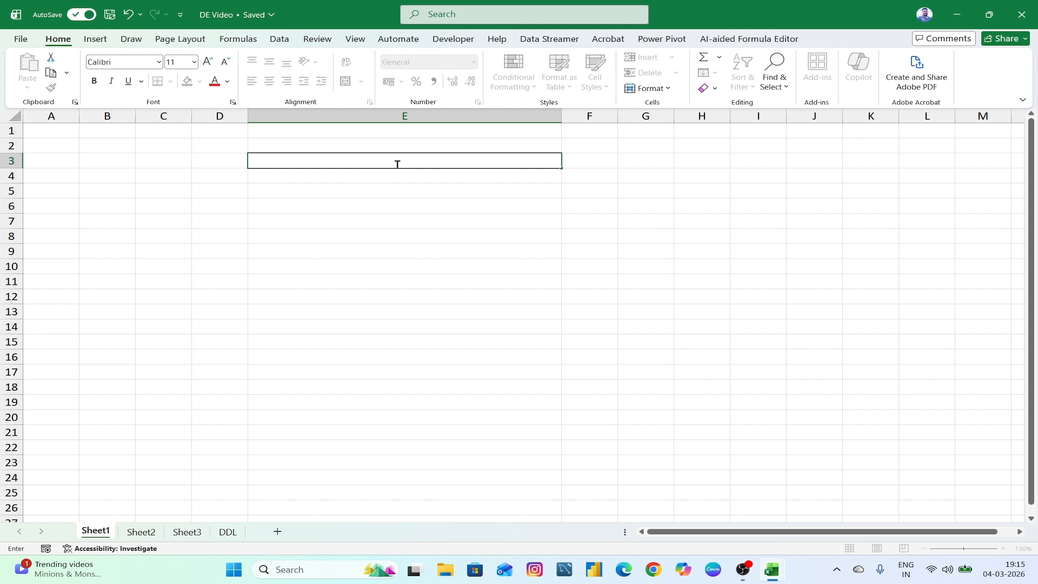
text(Name:)
key(Return)
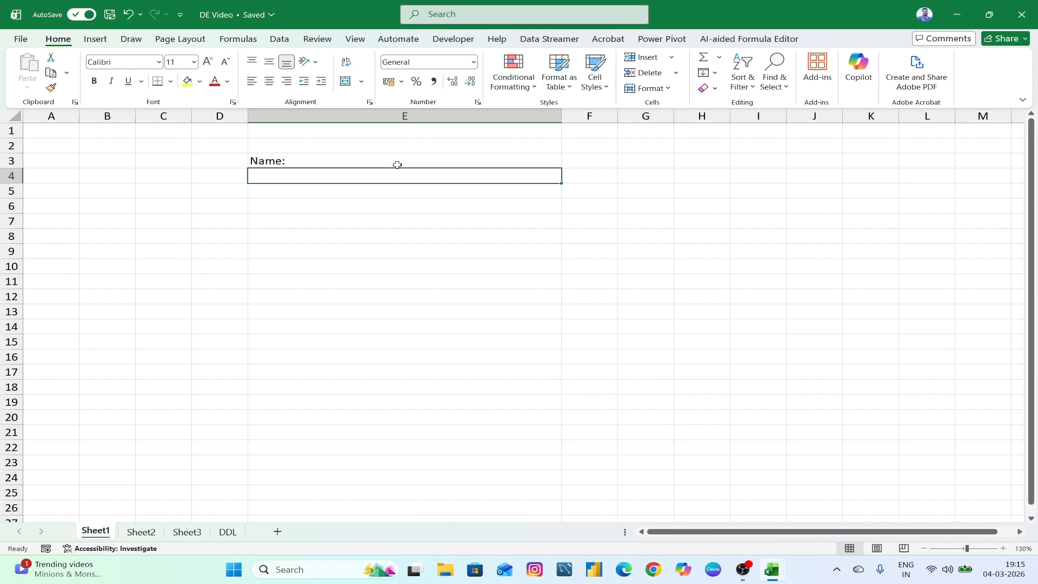
key(Return)
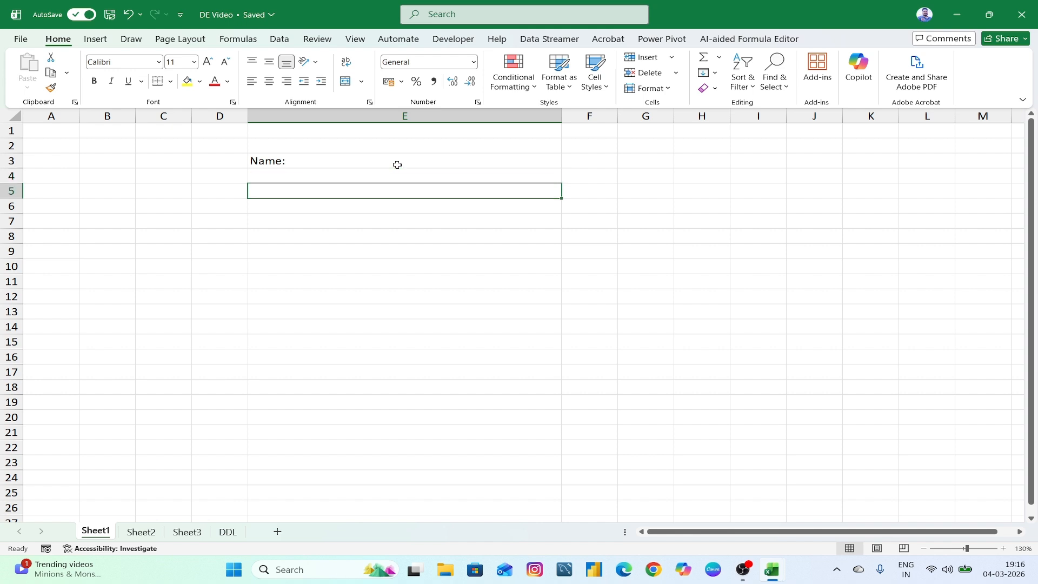
text(Surname:)
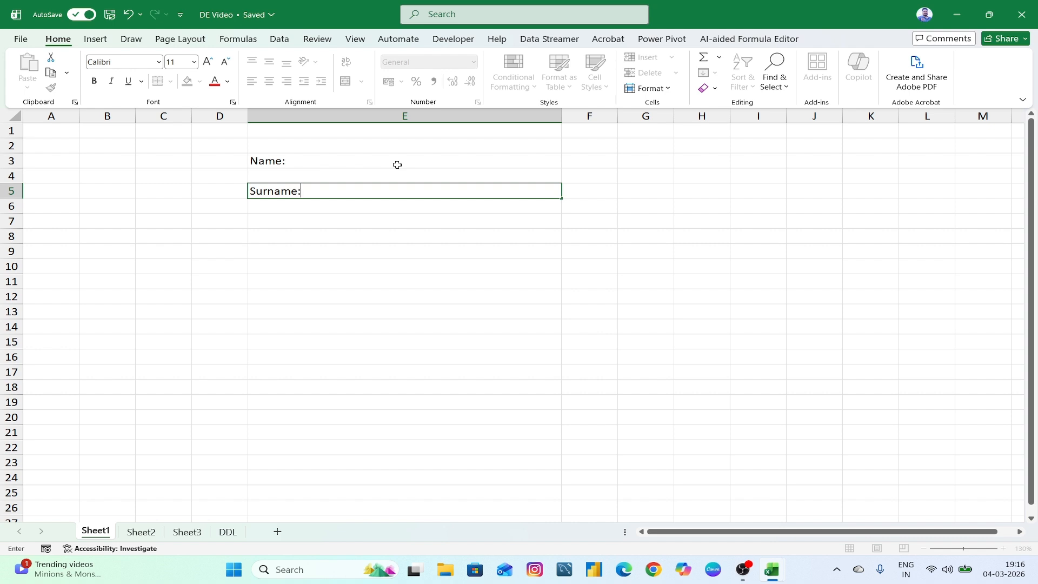
key(Return)
key(Return)
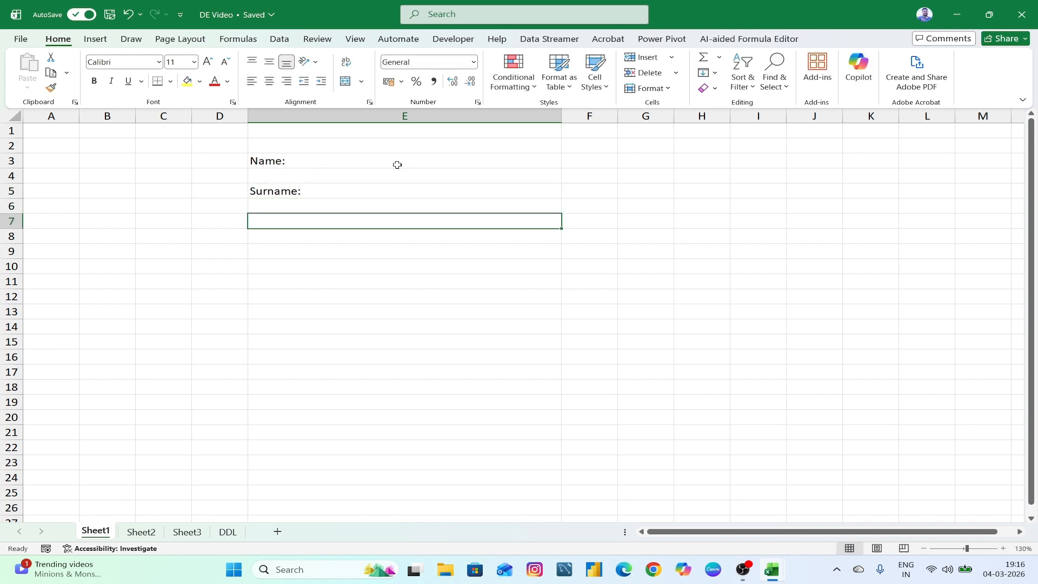
text(Gender:)
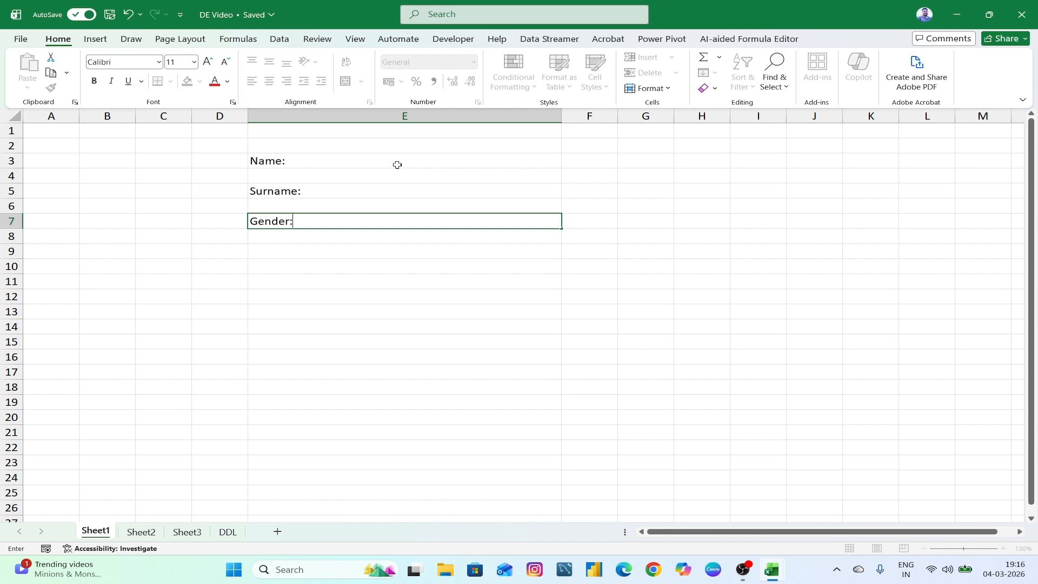
key(Return)
key(Return)
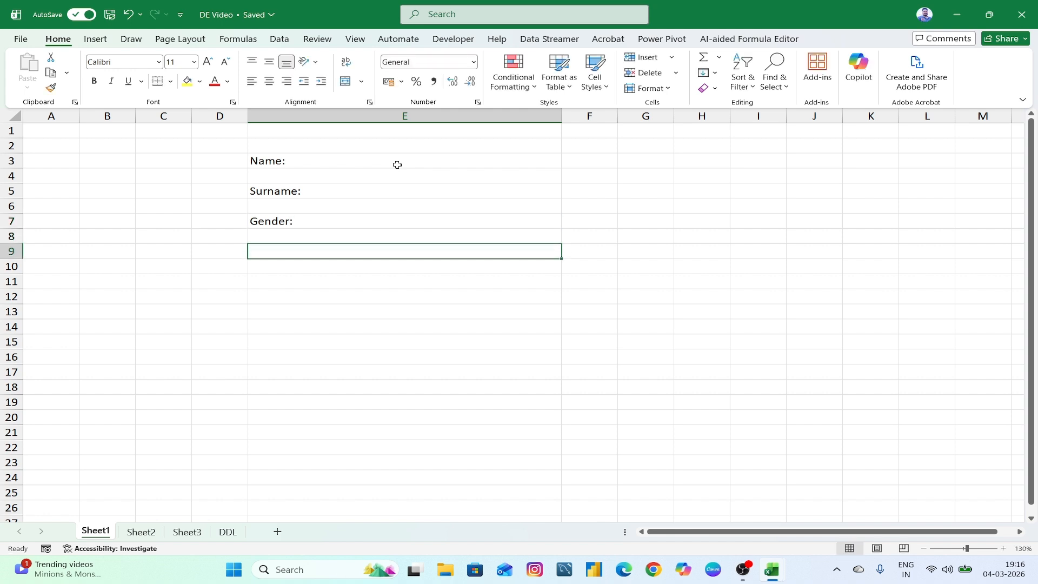
- Add the Contact Number:, Course: and Batch: labels below, every other row
text(Contact Num)
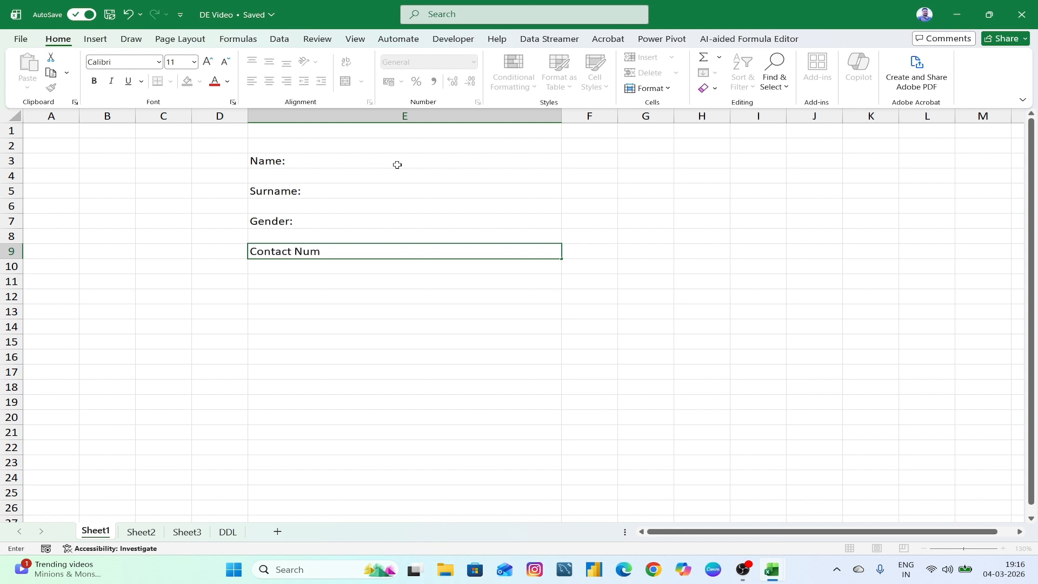
text(ber:)
key(Return)
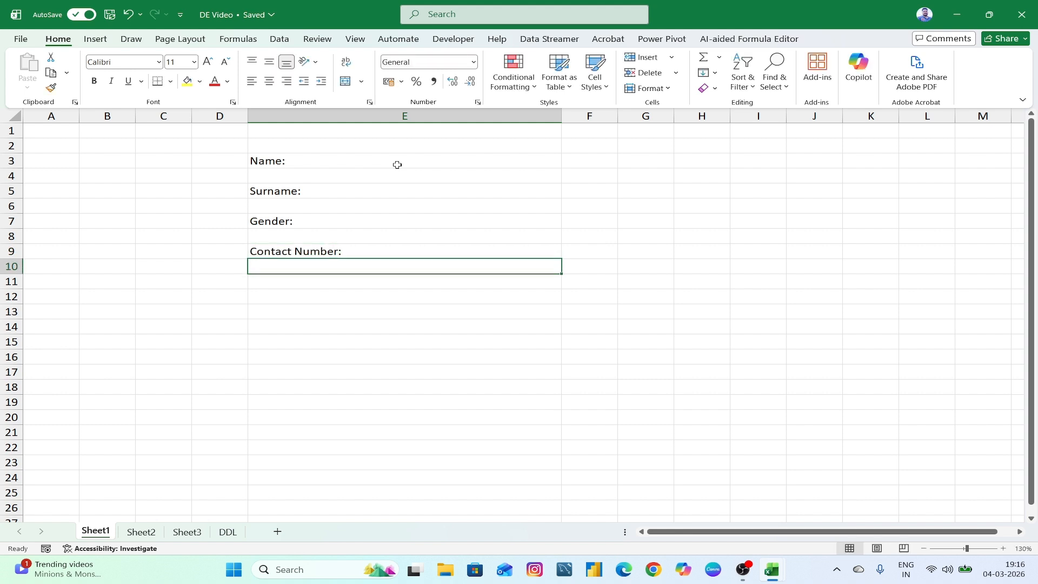
key(Return)
text(Cour)
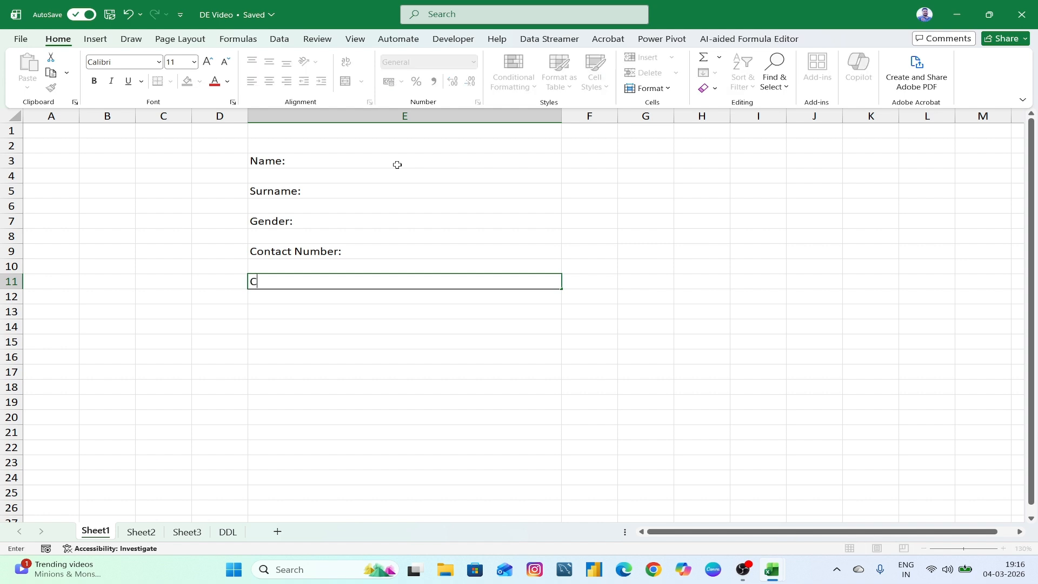
text(:)
key(Return)
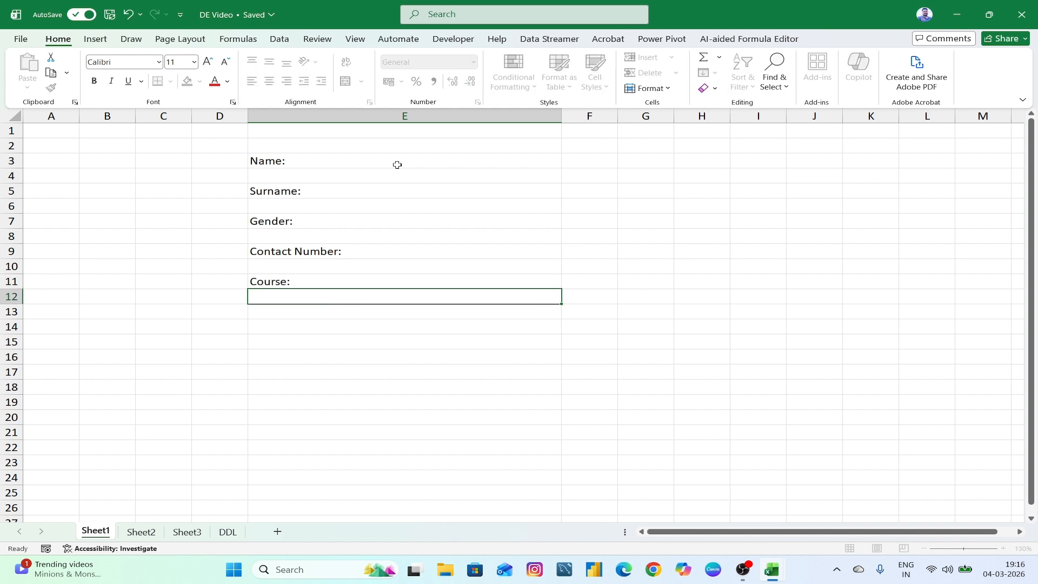
key(Return)
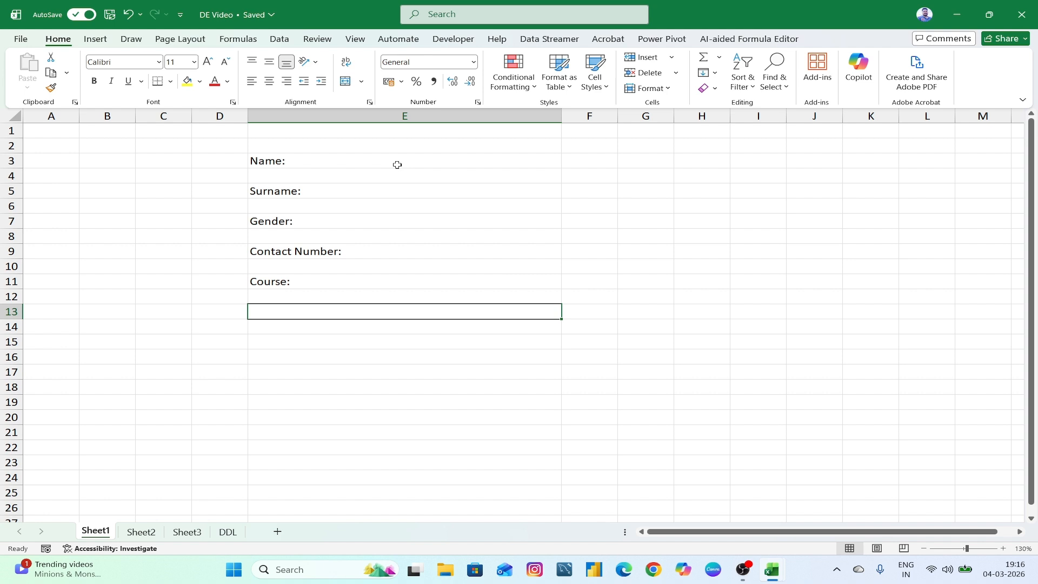
text(Batch:)
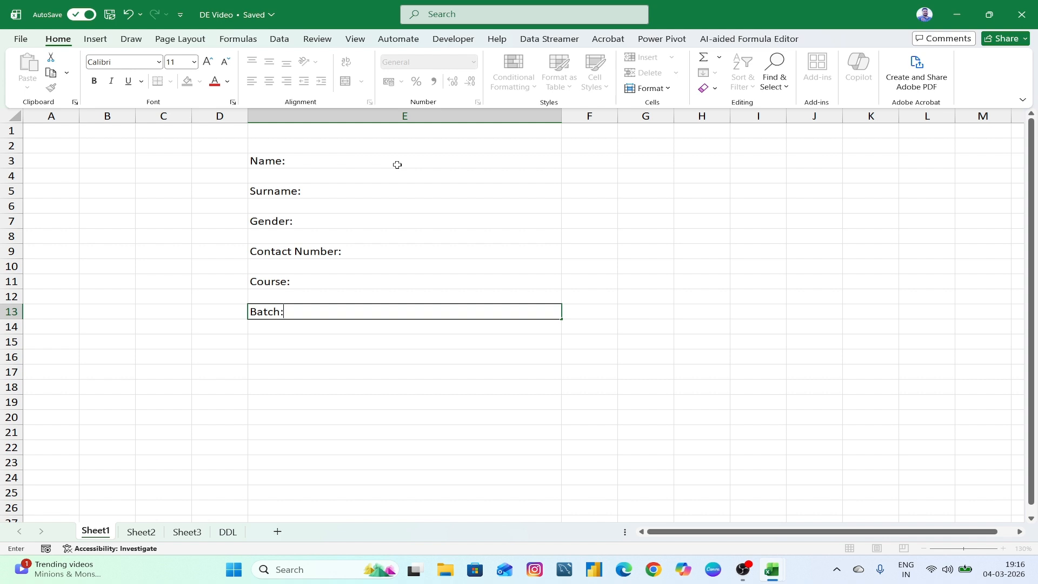
click(373, 337)
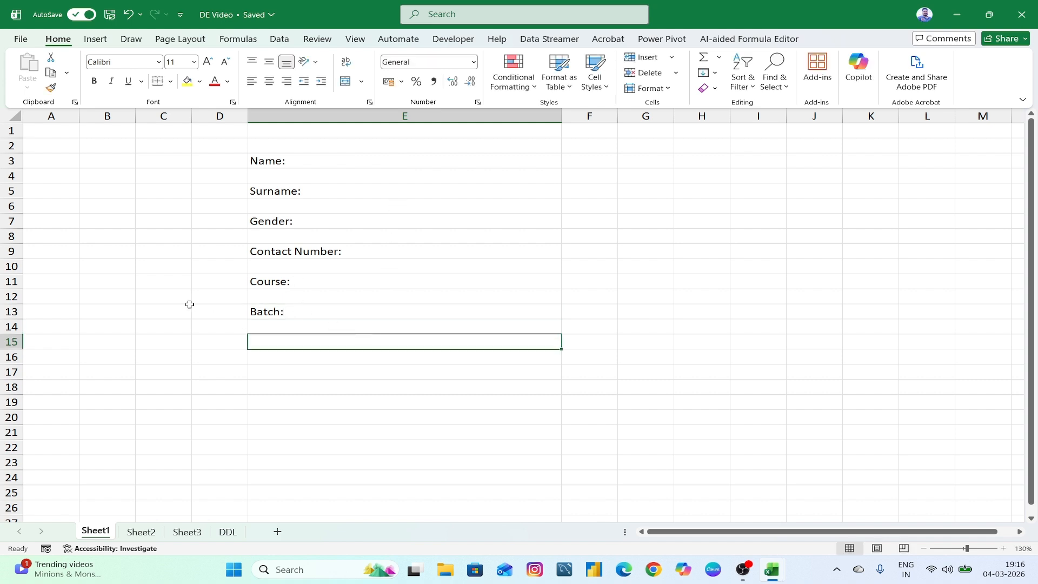
- Insert a blank row above Name: and merge and centre E1:E3 as a title block
click(11, 161)
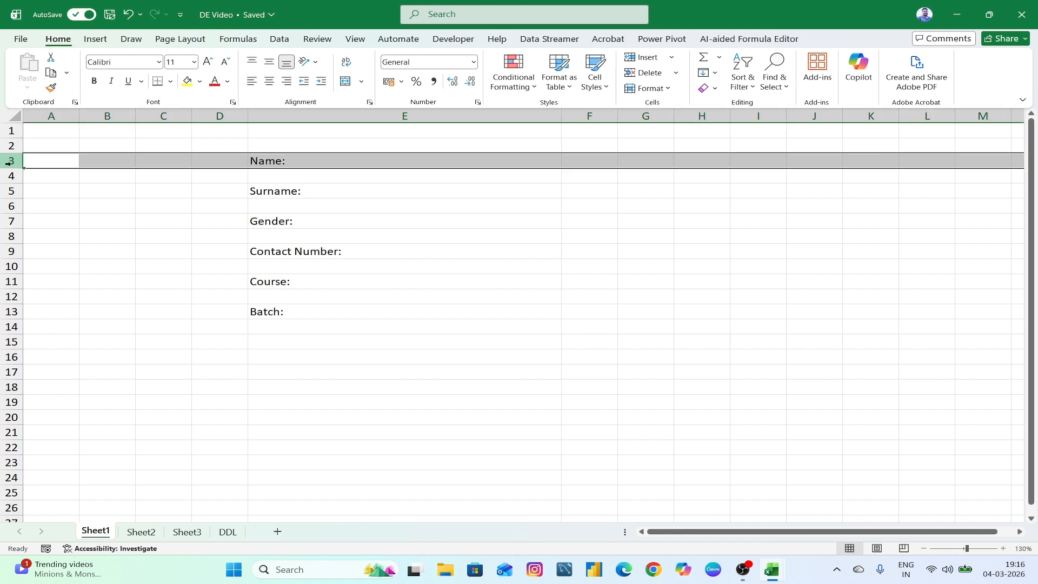
key(ctrl+shift+equal)
click(544, 308)
click(301, 163)
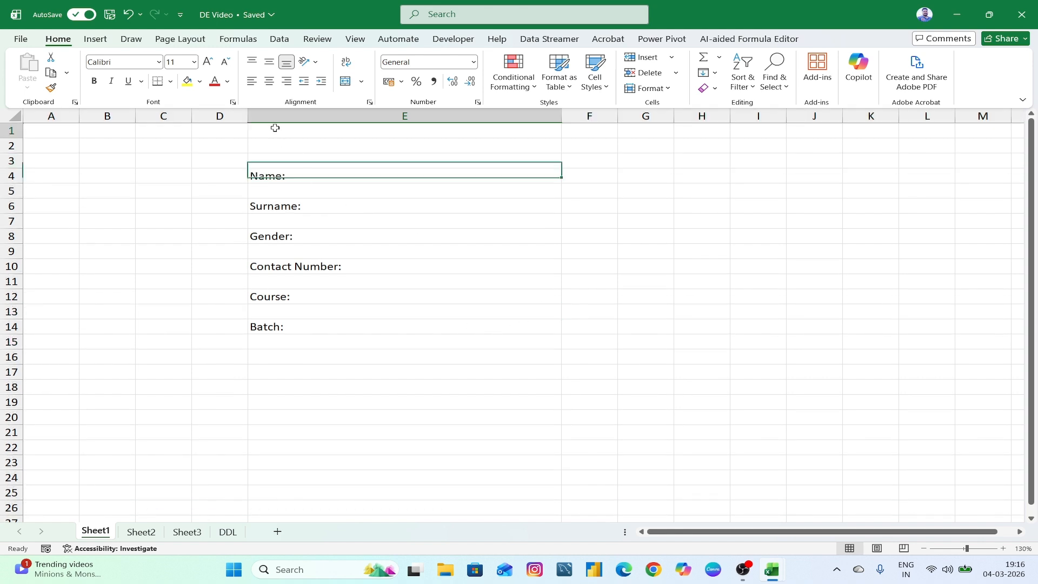
drag(273, 127, 275, 155)
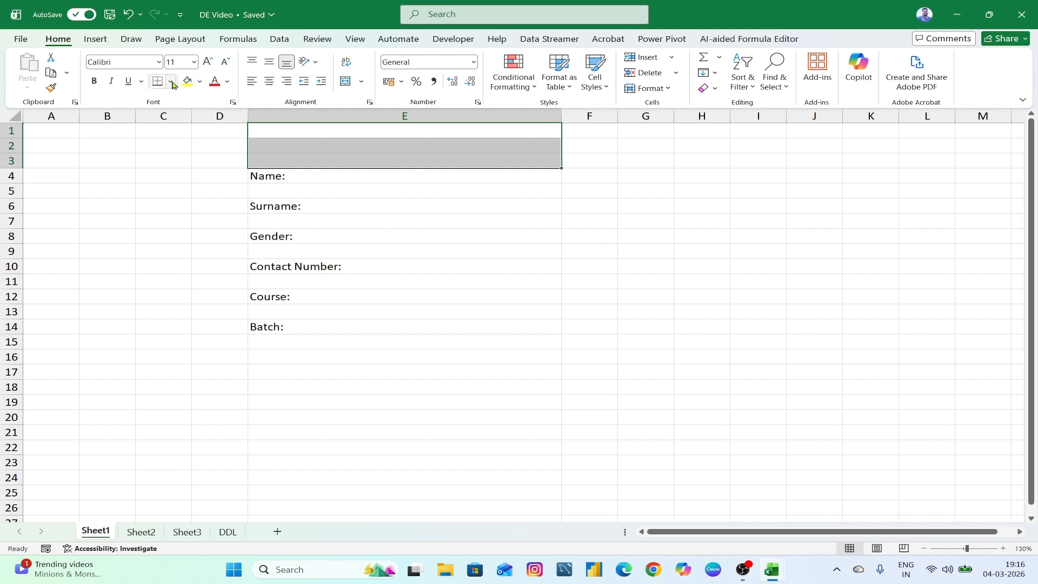
click(345, 82)
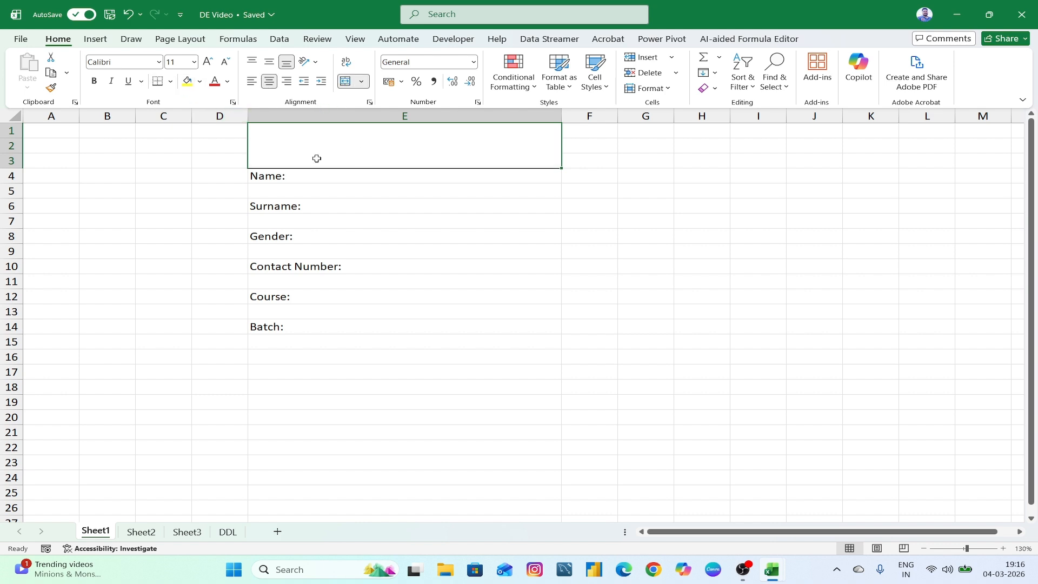
- Insert another row at the top and shorten row 1 to 10.80
click(12, 130)
key(ctrl+shift+plus)
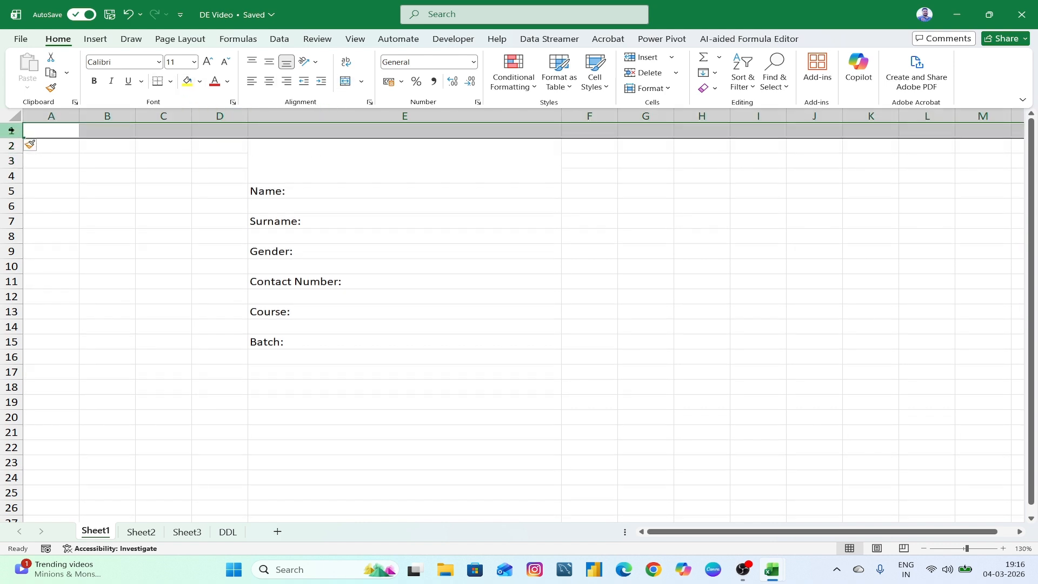
click(476, 246)
click(355, 158)
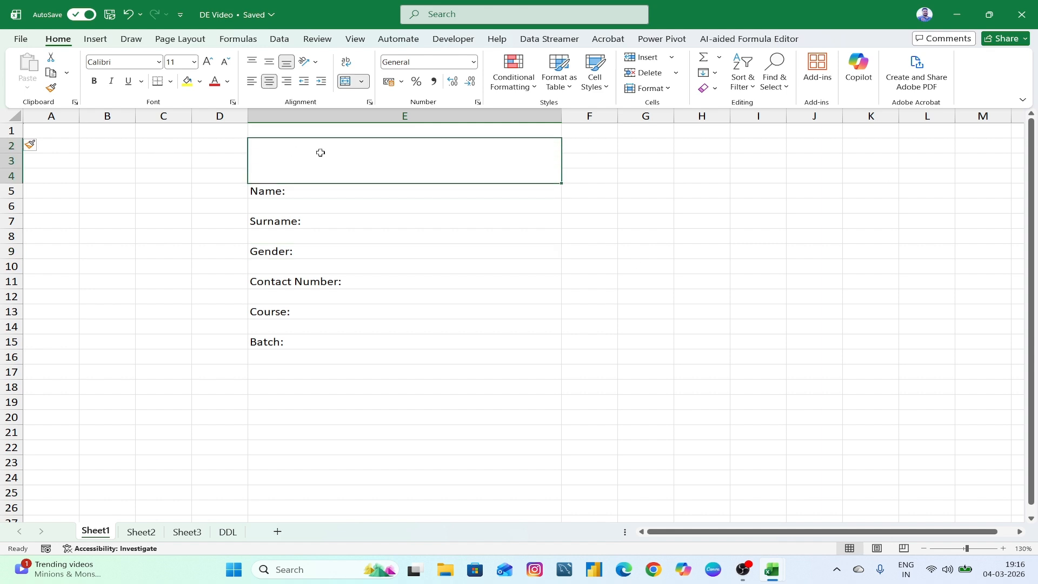
drag(10, 138, 10, 134)
- Give the title block a dark blue fill, yellow font and Amasis MT Pro Black typeface
click(199, 82)
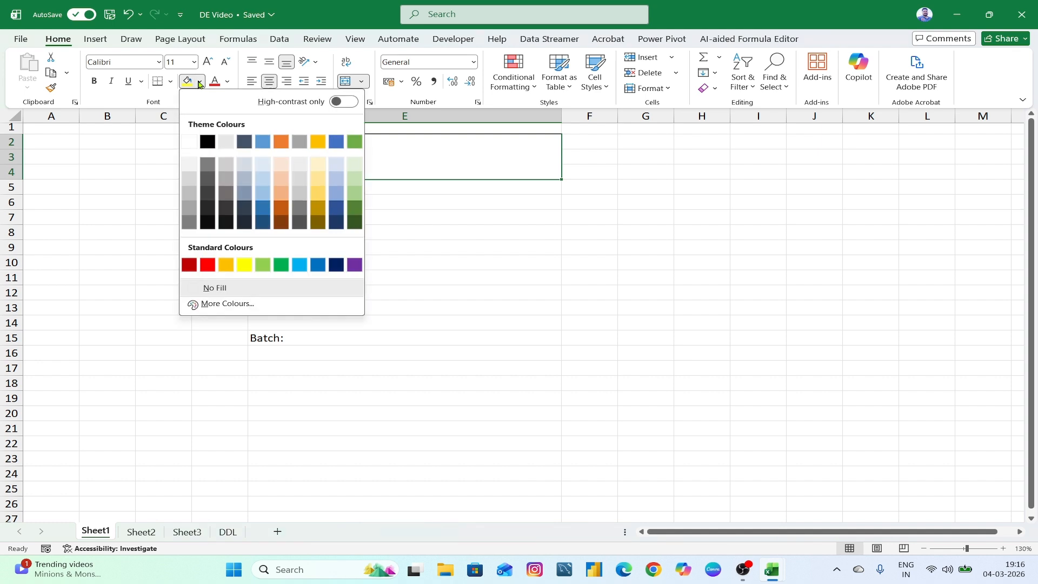
click(336, 265)
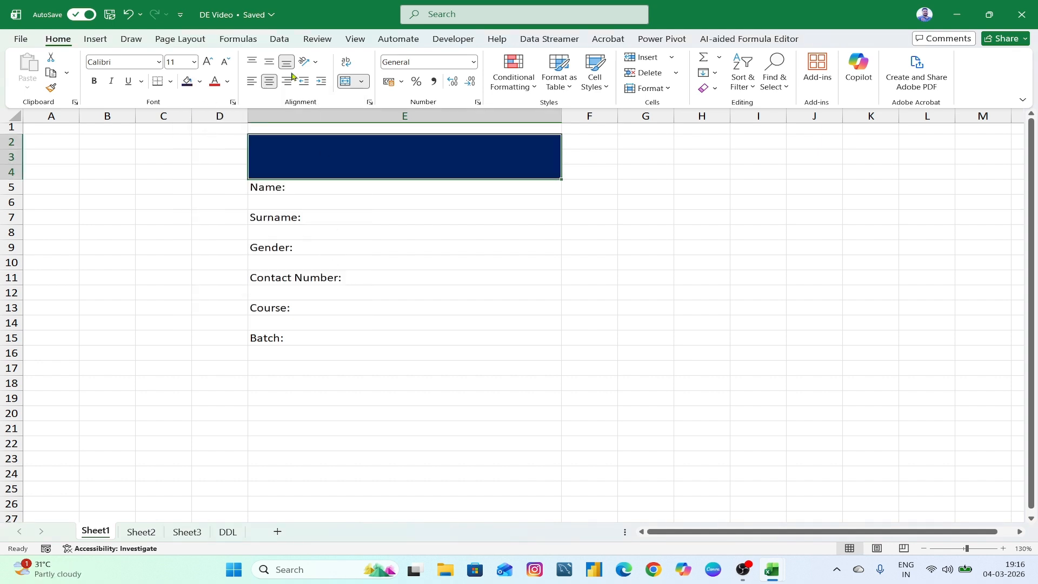
click(228, 83)
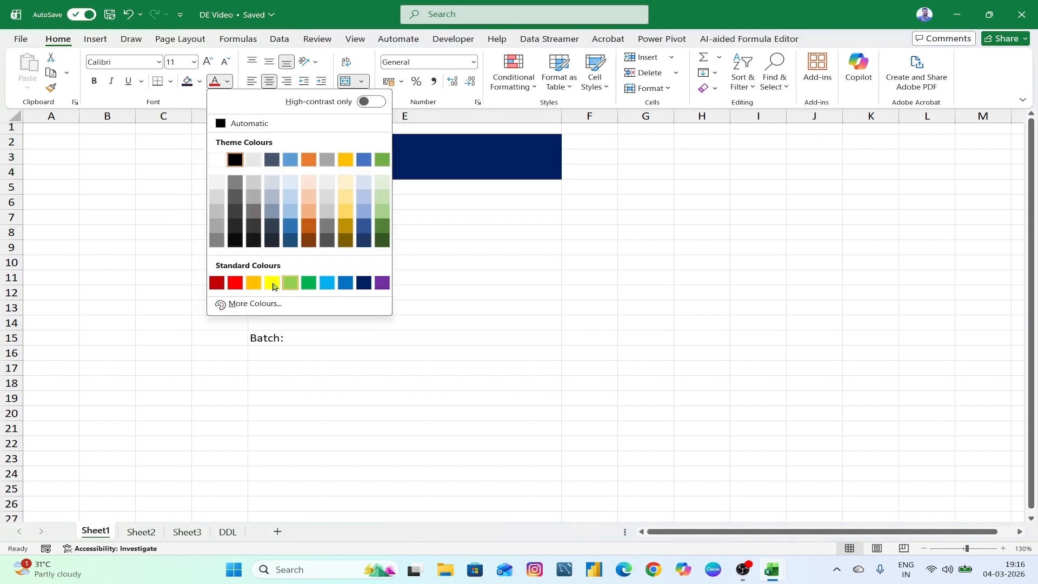
click(271, 283)
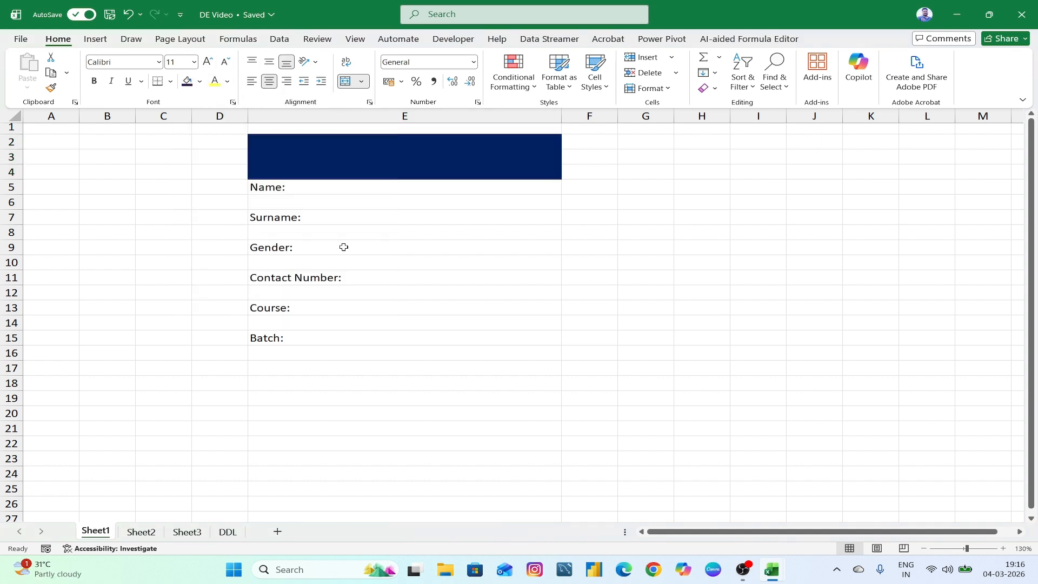
click(159, 62)
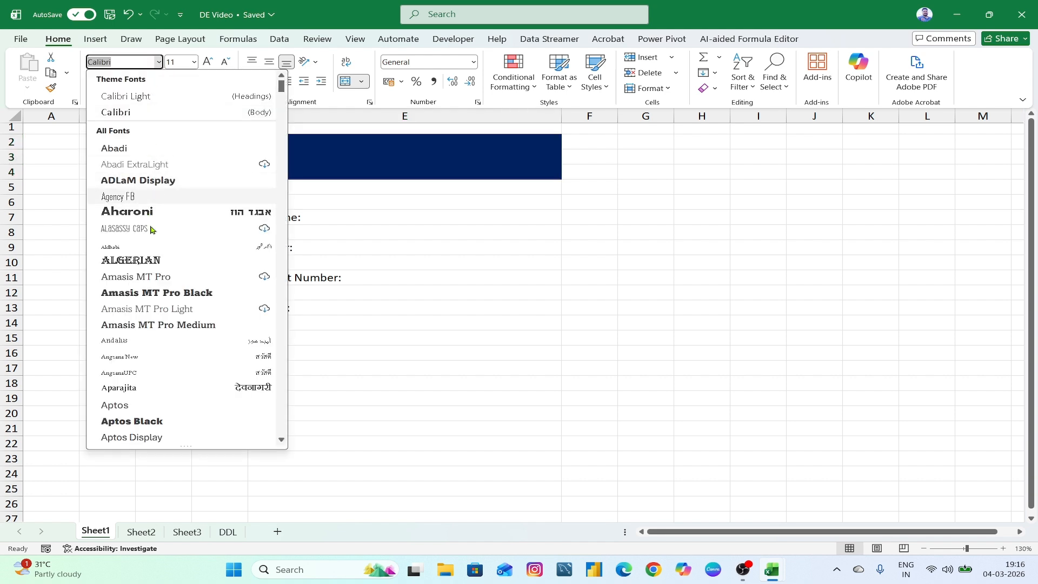
click(170, 297)
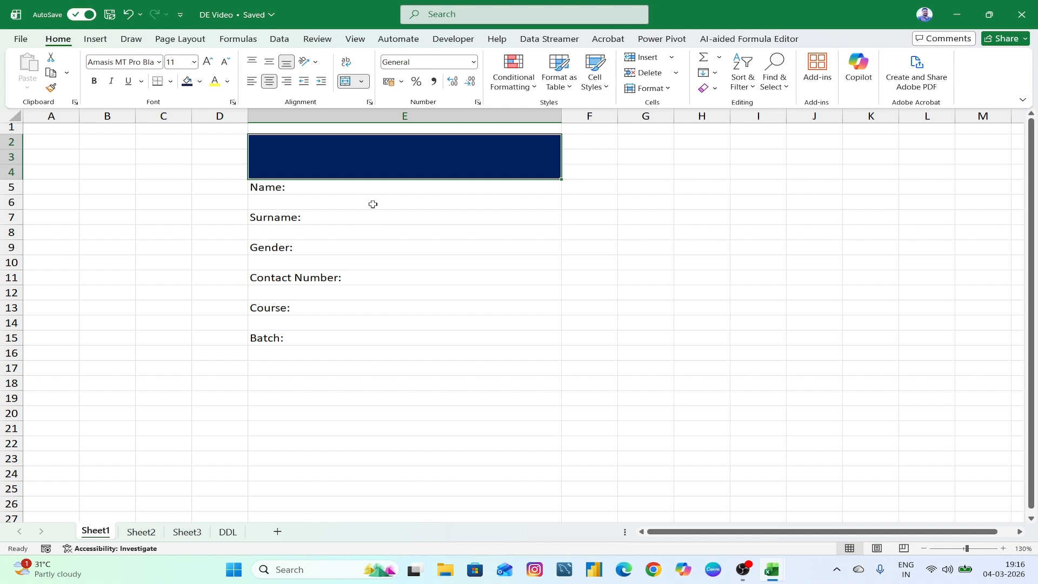
- Type DATA ENTRY FORM as the title, middle-align it, and enlarge it to 22 pt
text(data)
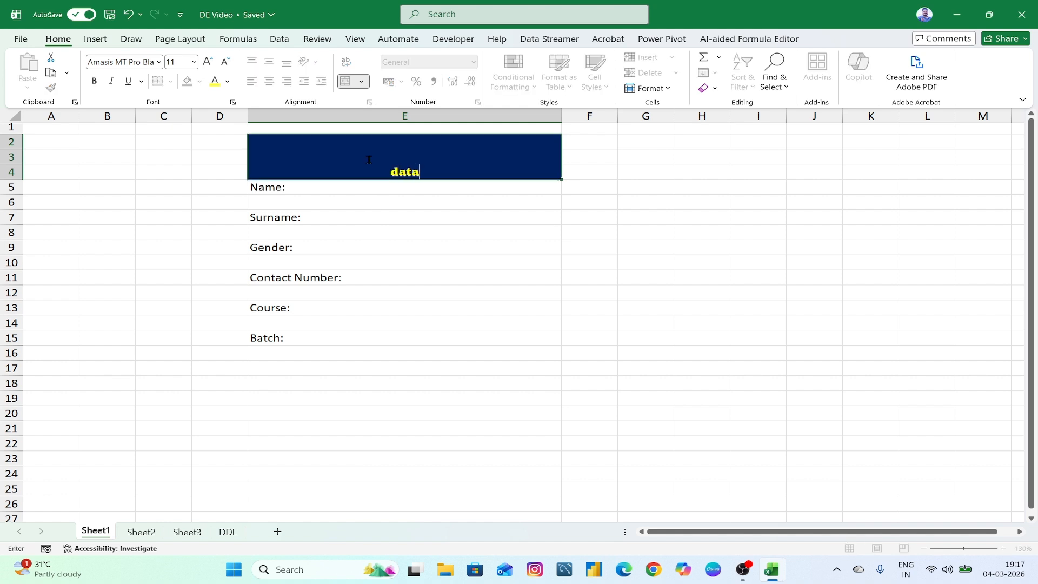
key(BackSpace)
key(BackSpace)
key(BackSpace)
key(BackSpace)
text(DATA ENTRY FORM)
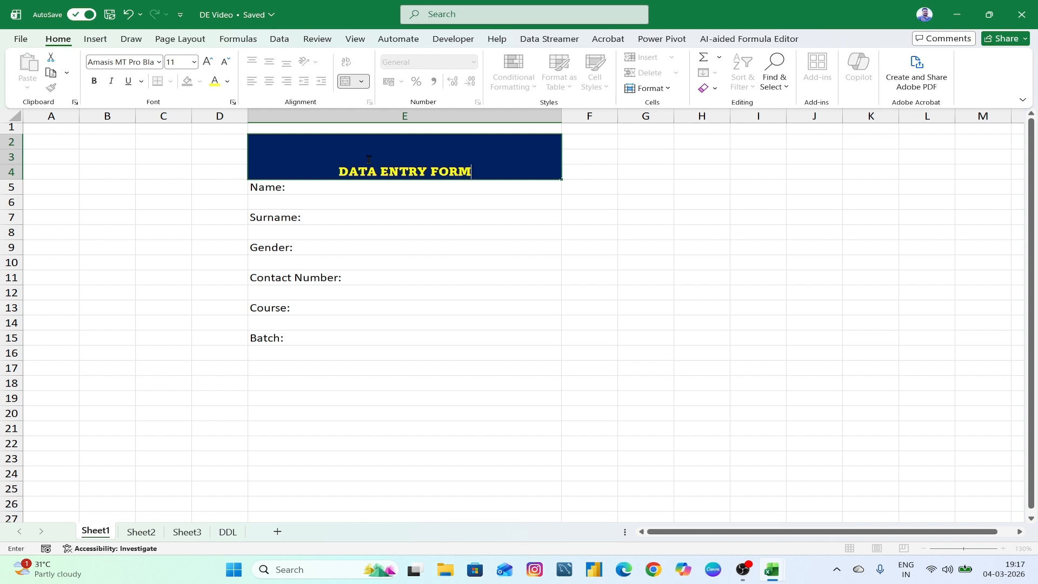
click(425, 247)
click(429, 162)
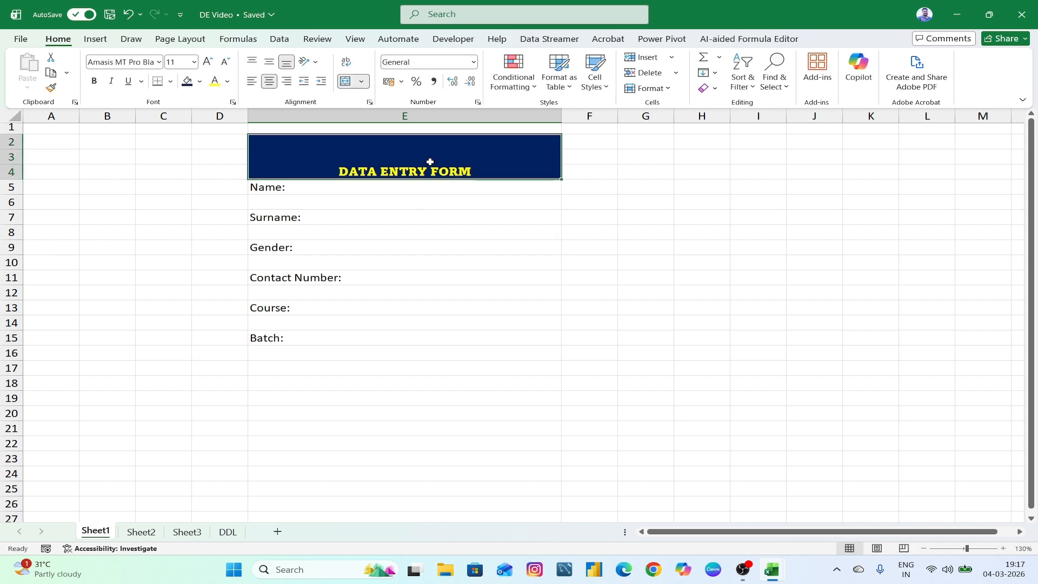
click(268, 63)
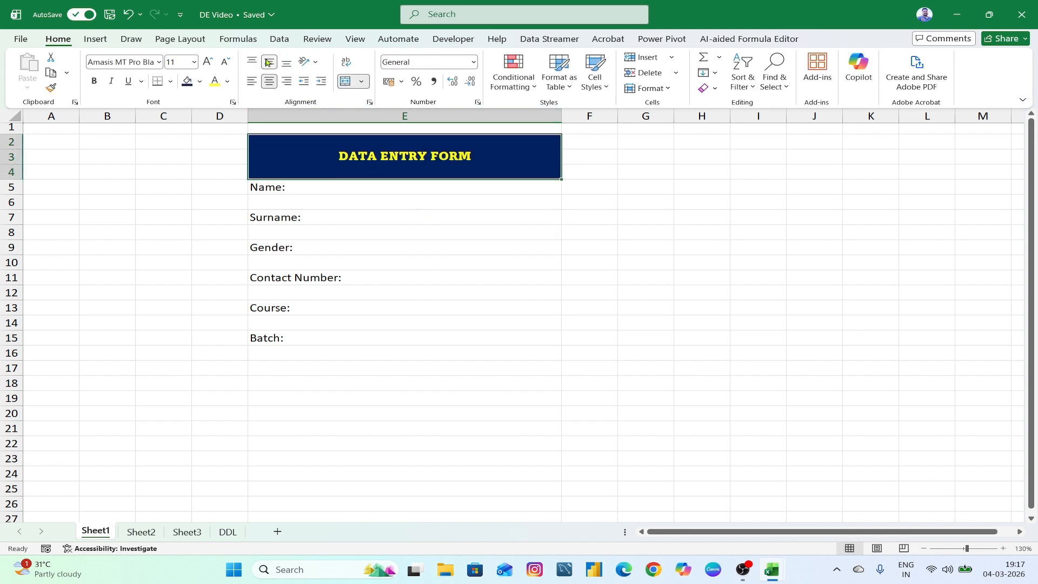
click(210, 62)
click(210, 63)
click(210, 62)
click(209, 63)
click(210, 63)
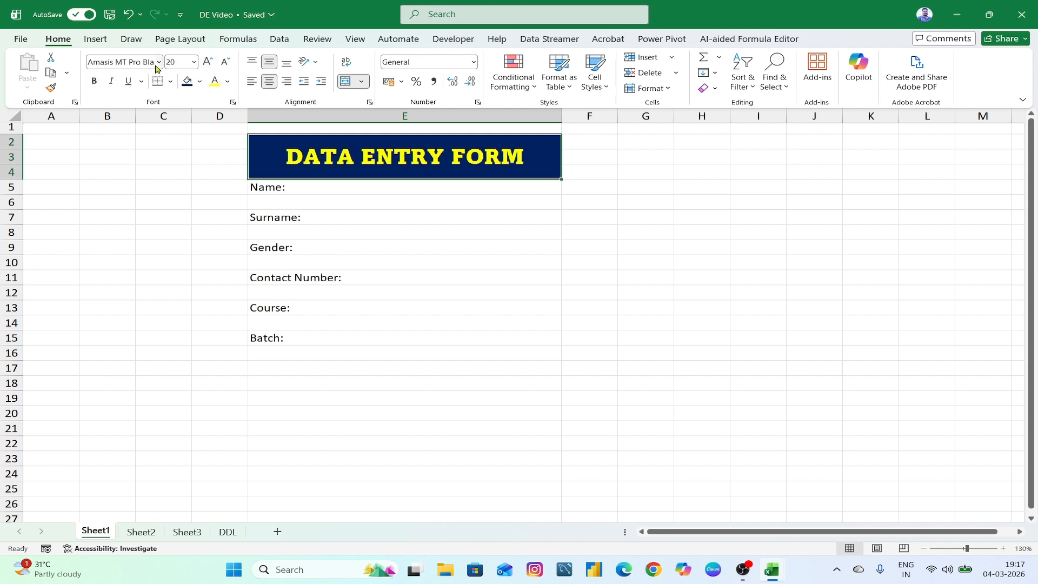
click(210, 63)
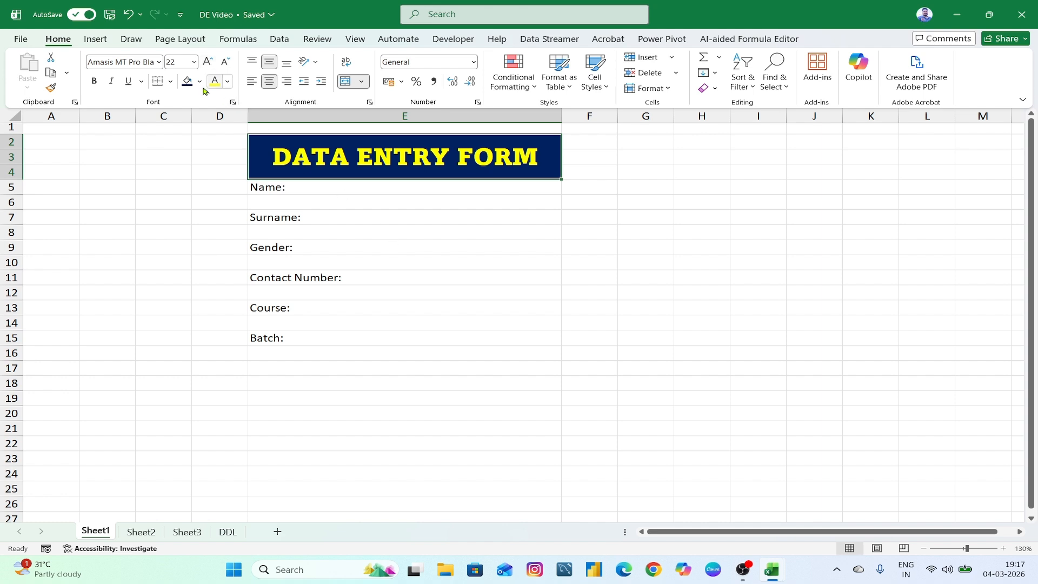
click(429, 278)
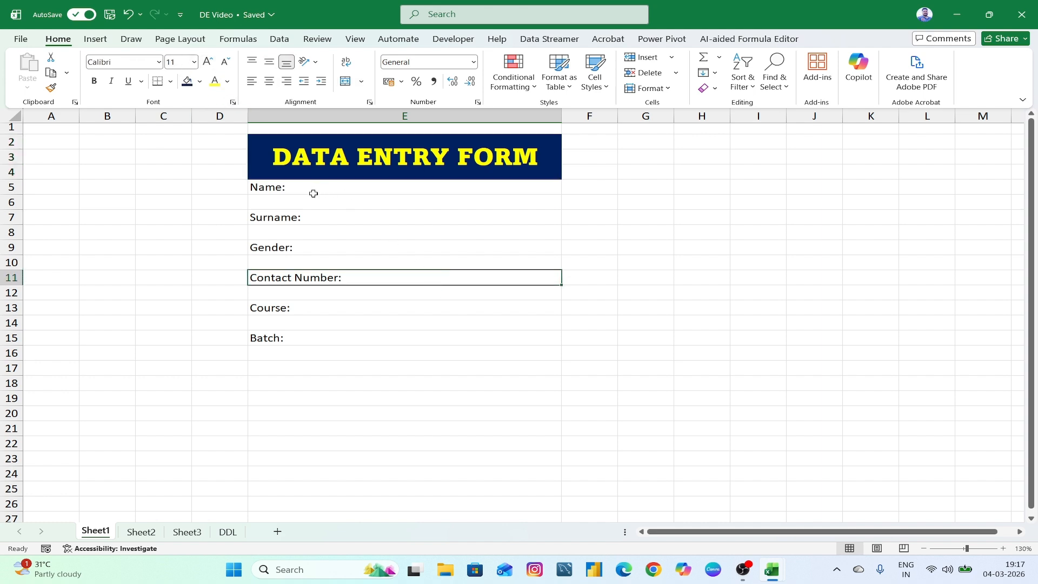
- Outline the entry boxes under Name: and Surname:, and delete the Gender: label
click(282, 189)
click(287, 208)
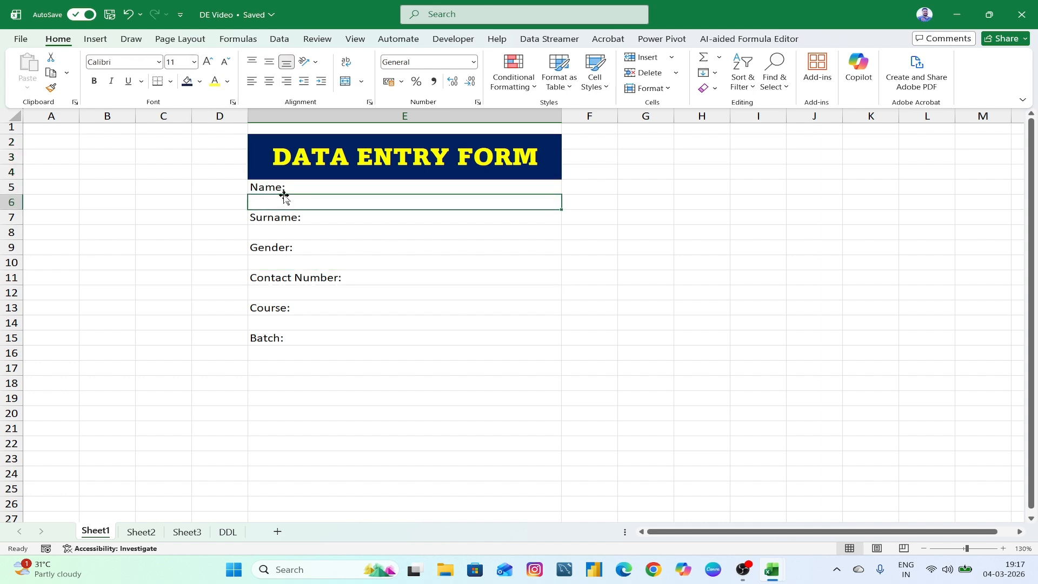
click(170, 82)
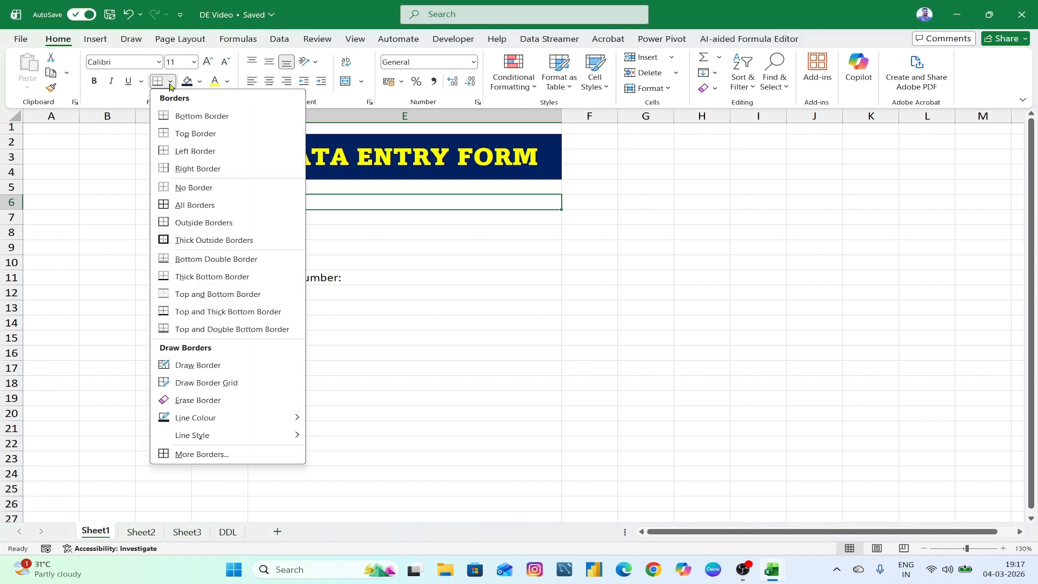
click(199, 223)
click(315, 233)
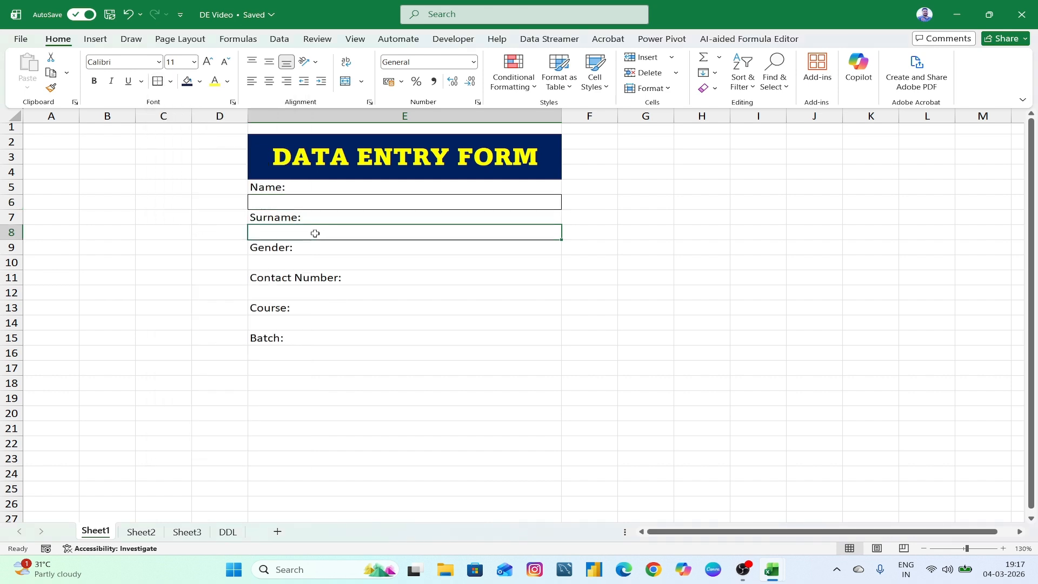
click(158, 86)
click(287, 252)
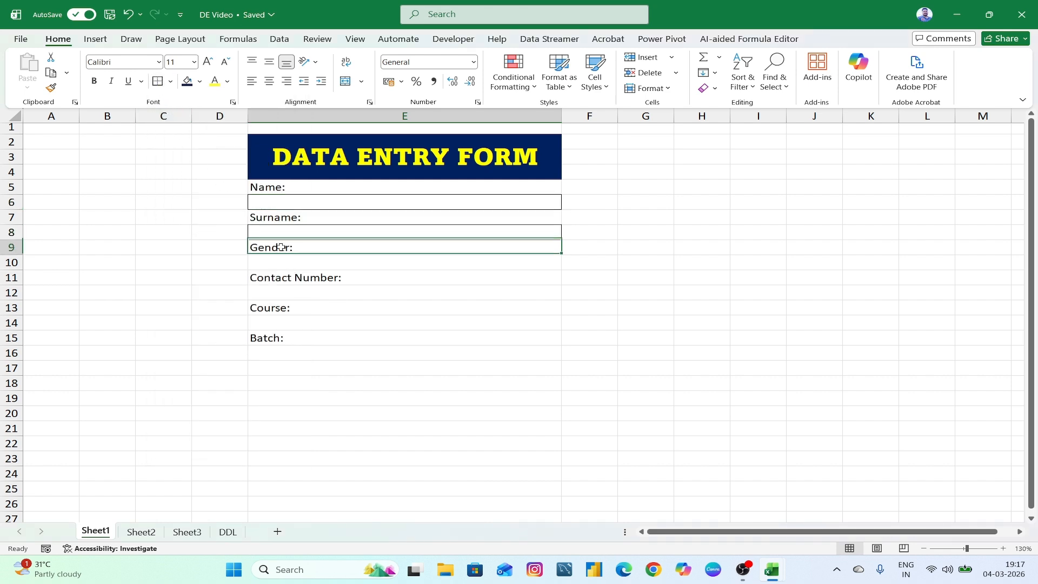
key(Delete)
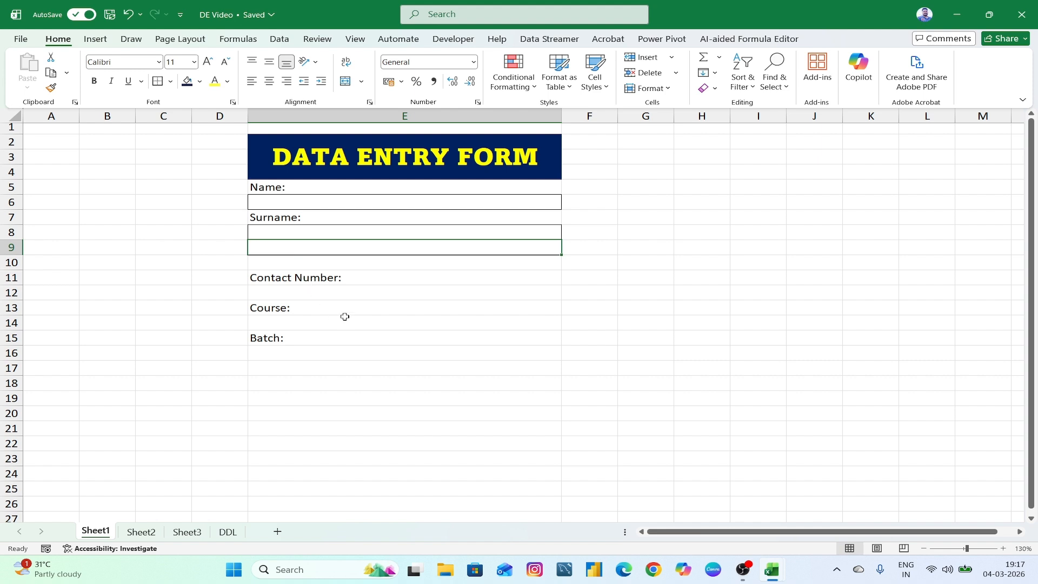
- Apply outside borders to the entry boxes under Contact Number:, Course: and Batch:
click(320, 291)
click(158, 81)
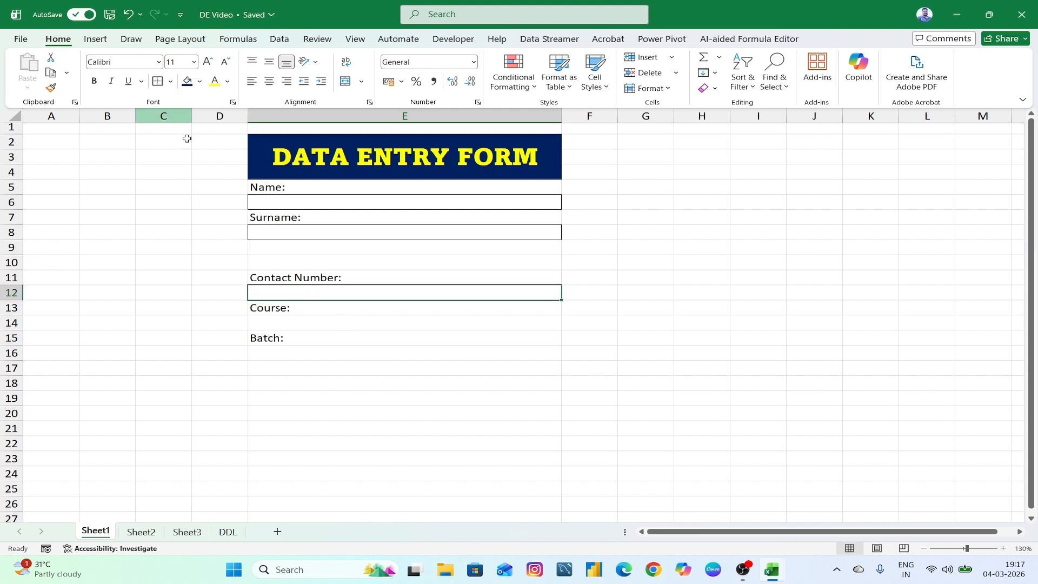
click(273, 319)
click(158, 81)
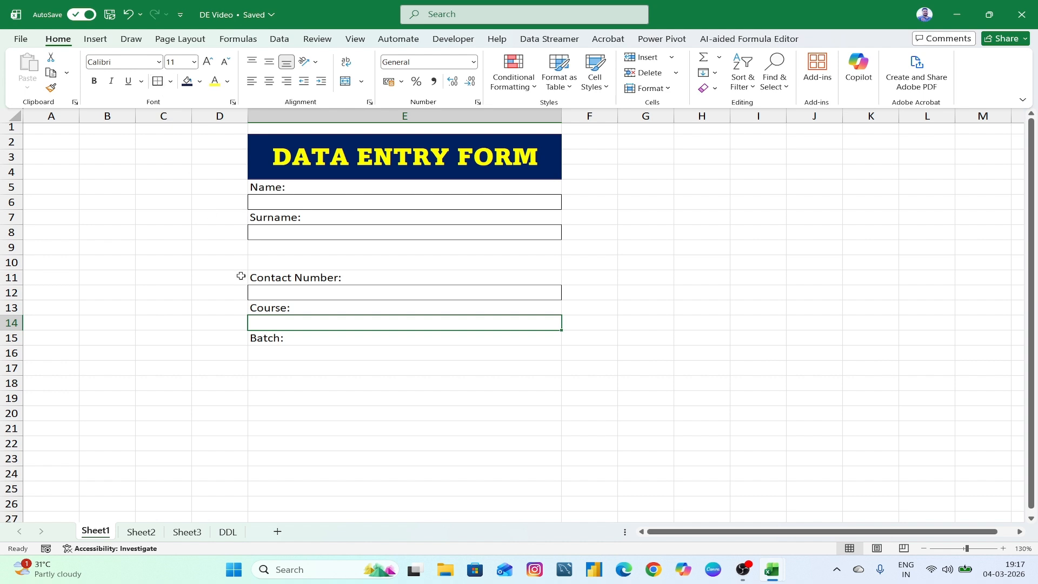
click(275, 352)
click(158, 81)
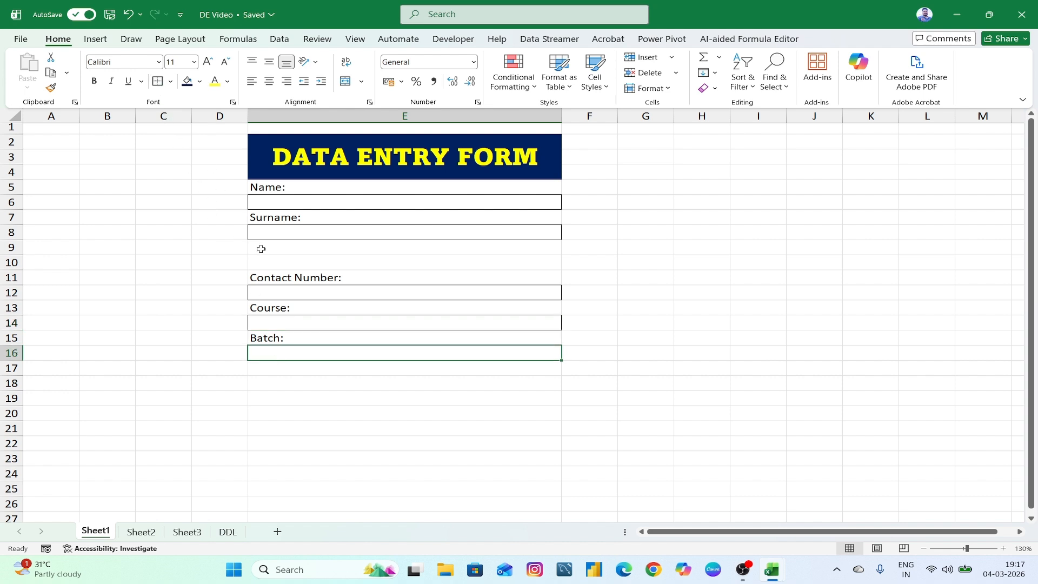
click(313, 249)
click(290, 264)
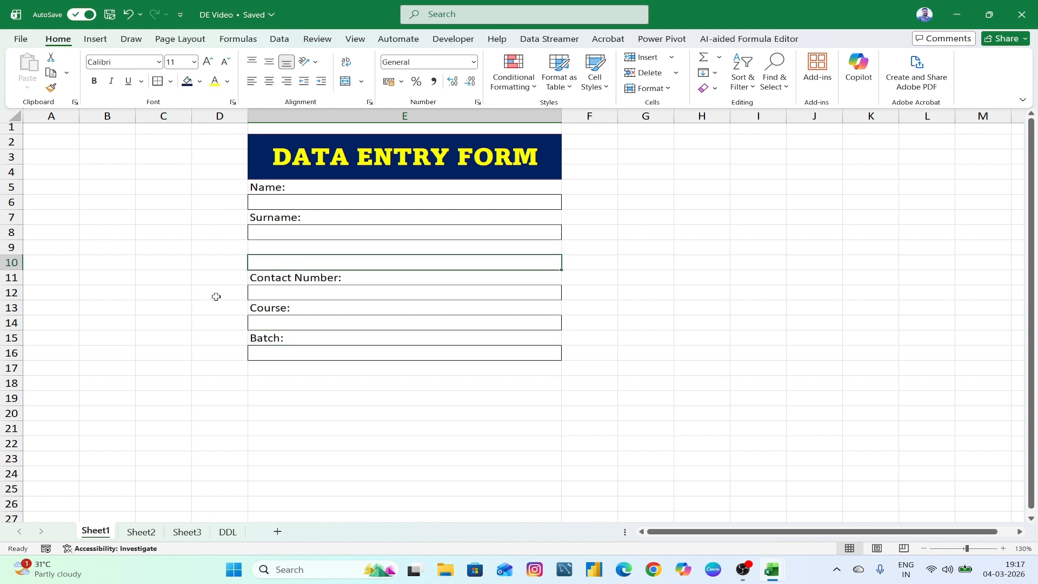
click(281, 250)
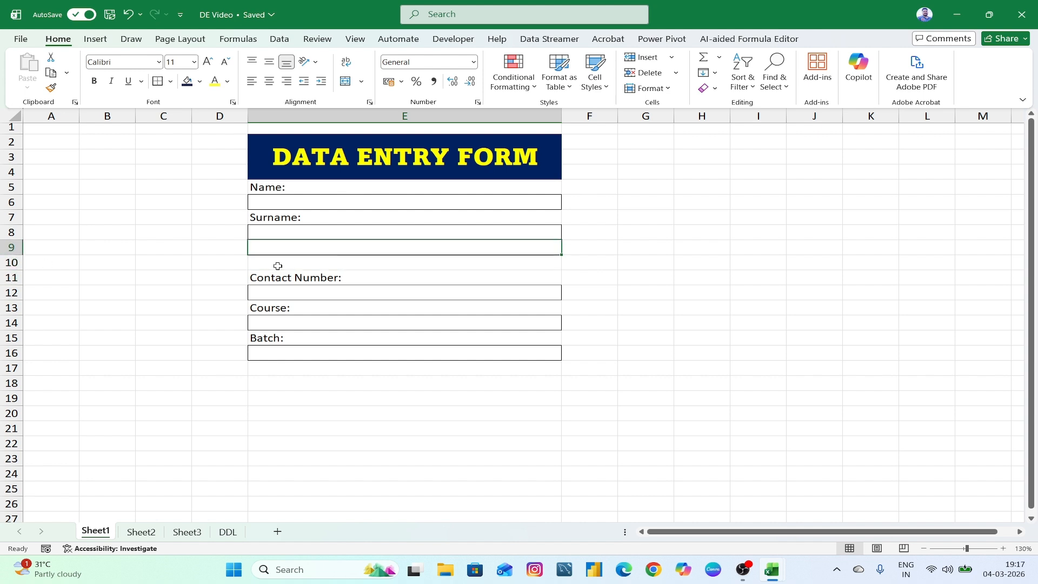
click(277, 266)
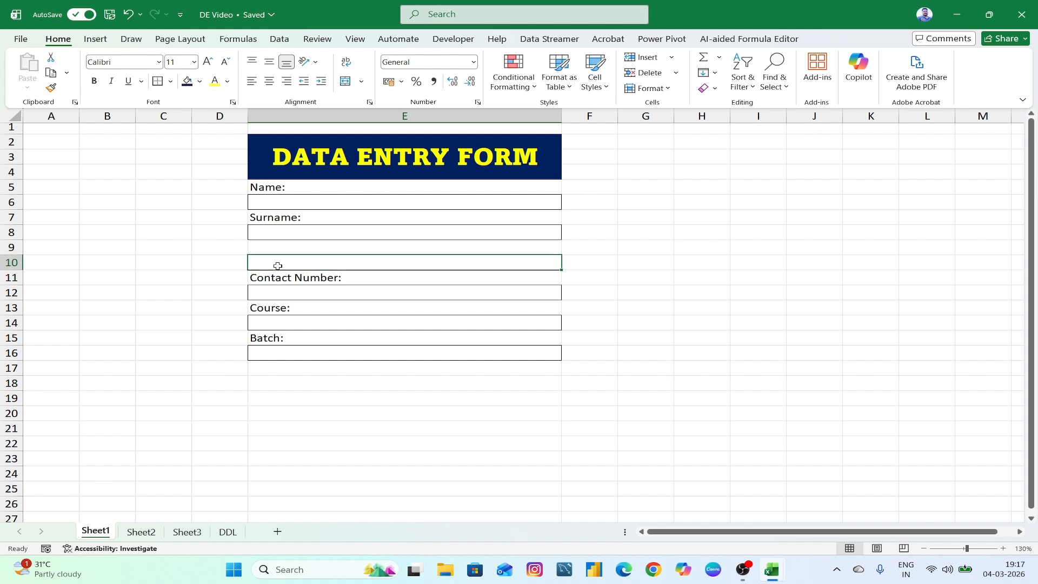
- Insert a blank row 10 above Contact Number
click(11, 262)
key(ctrl+shift+plus)
click(295, 281)
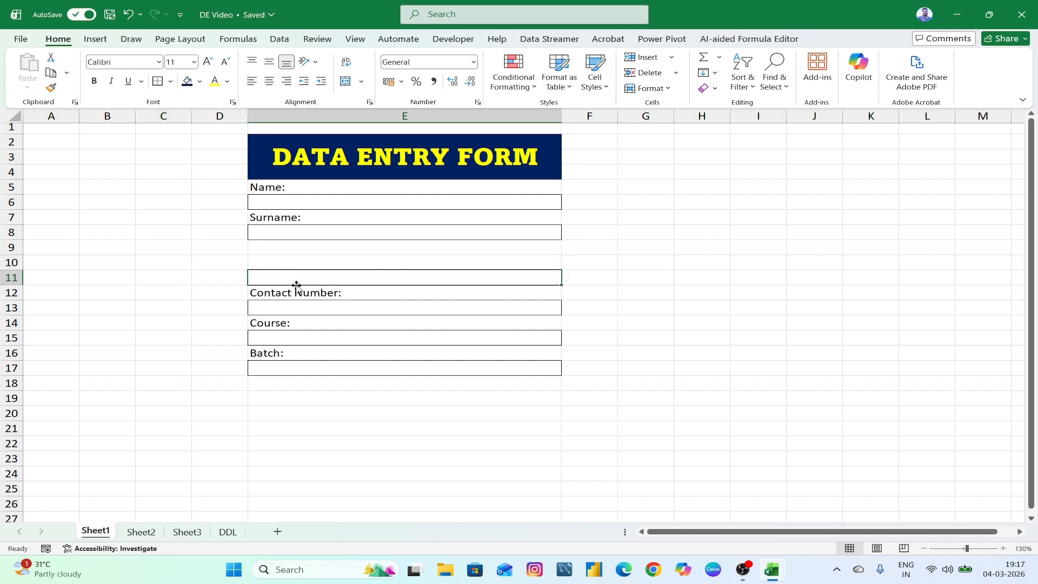
click(296, 263)
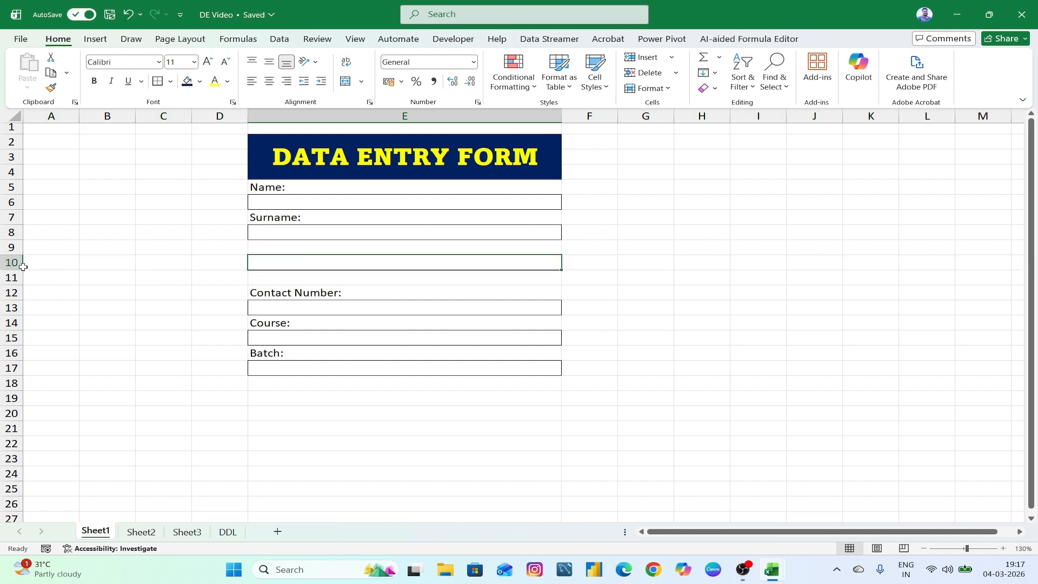
- Drag row 10's header border down to make it a tall space, then show the Developer tab
drag(22, 269, 19, 309)
drag(19, 255, 18, 251)
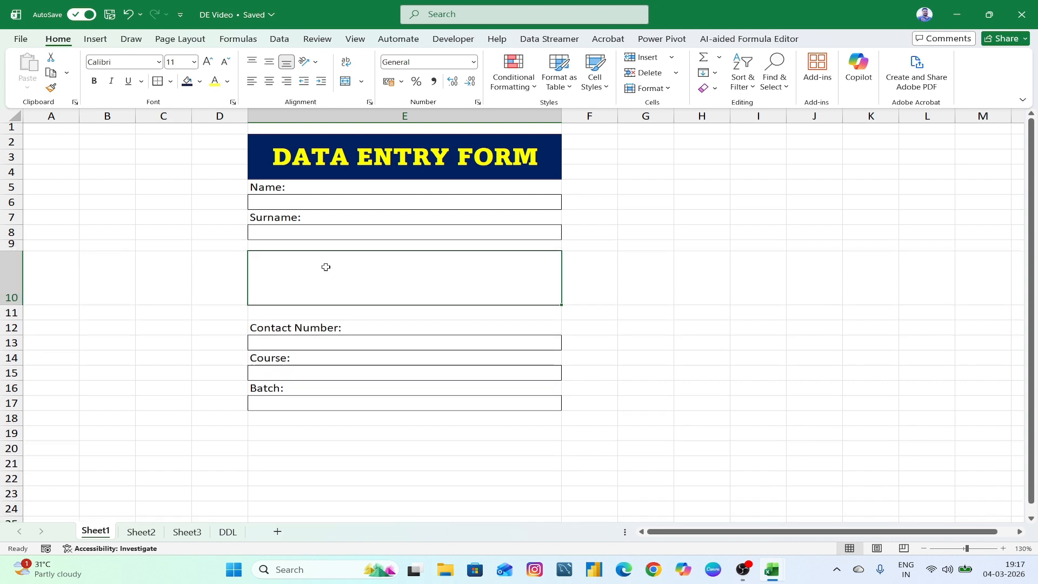
click(448, 43)
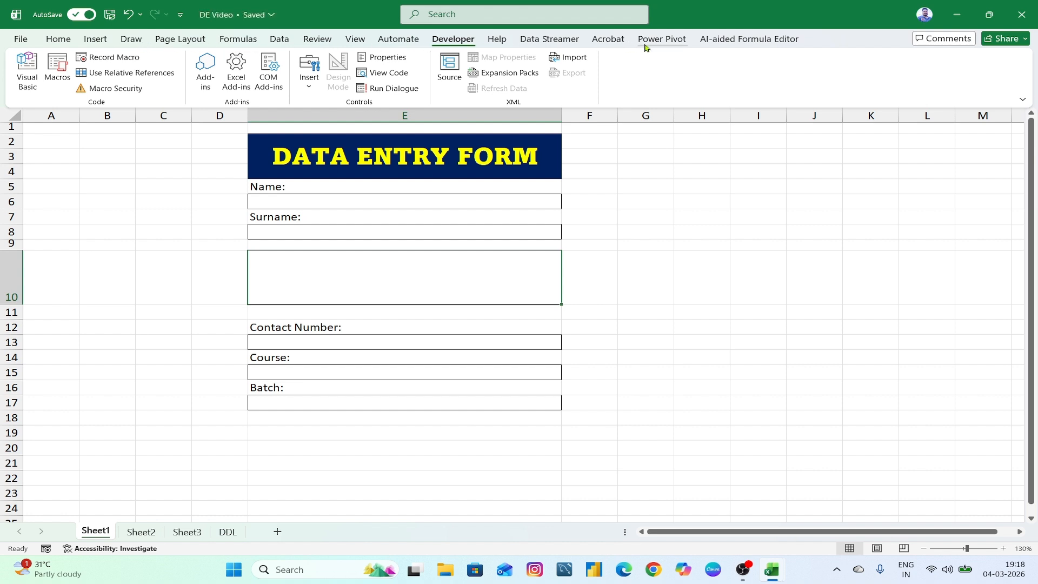
right_click(277, 41)
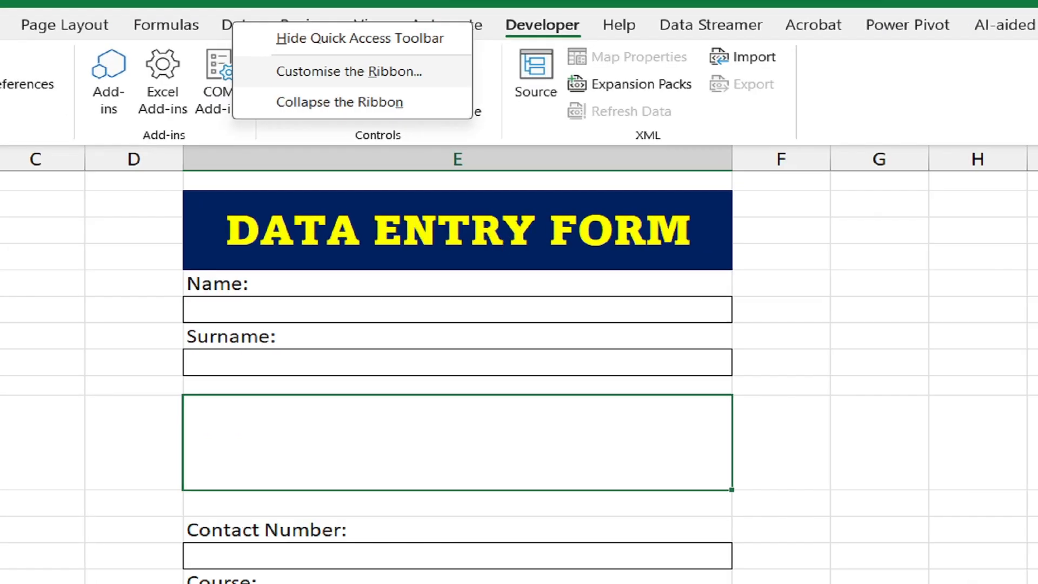
drag(283, 67, 451, 93)
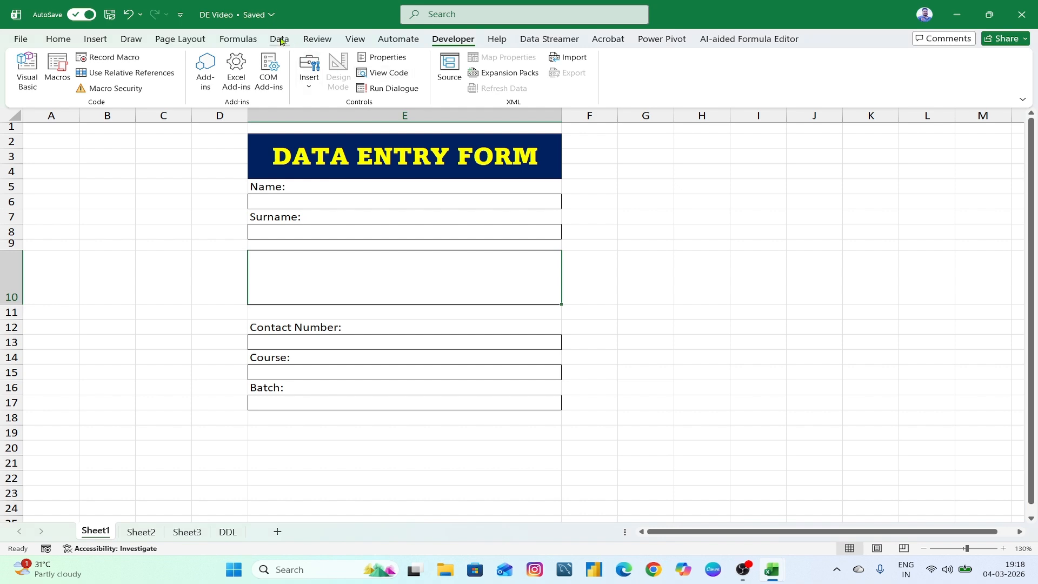
right_click(256, 31)
click(324, 66)
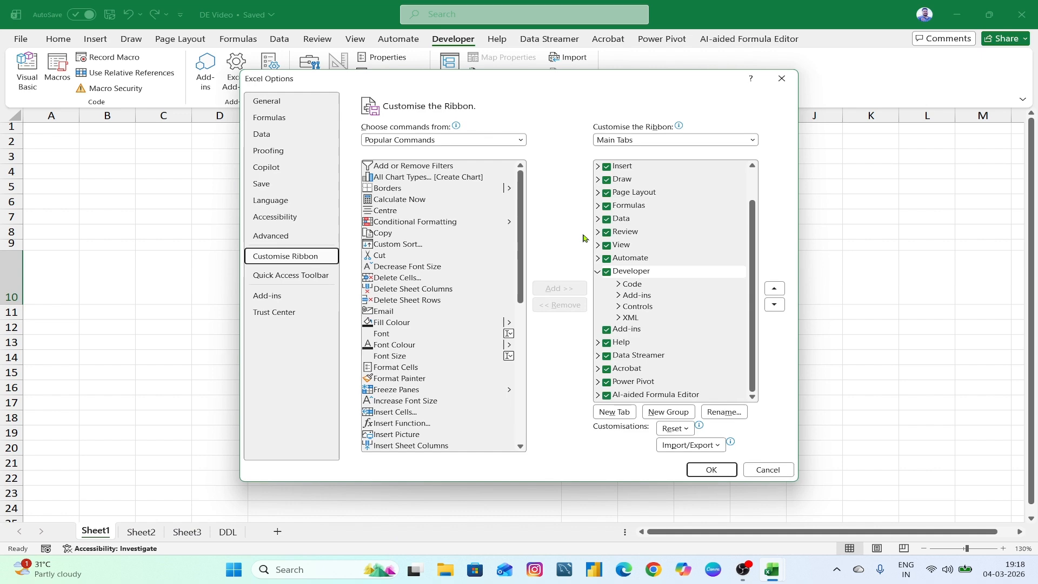
drag(653, 79, 494, 76)
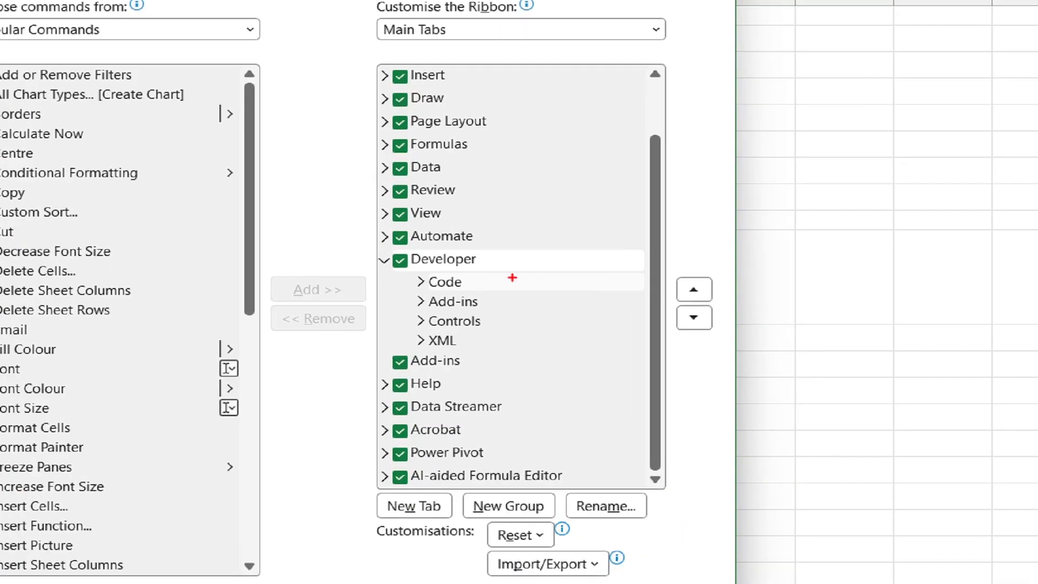
drag(373, 247, 535, 265)
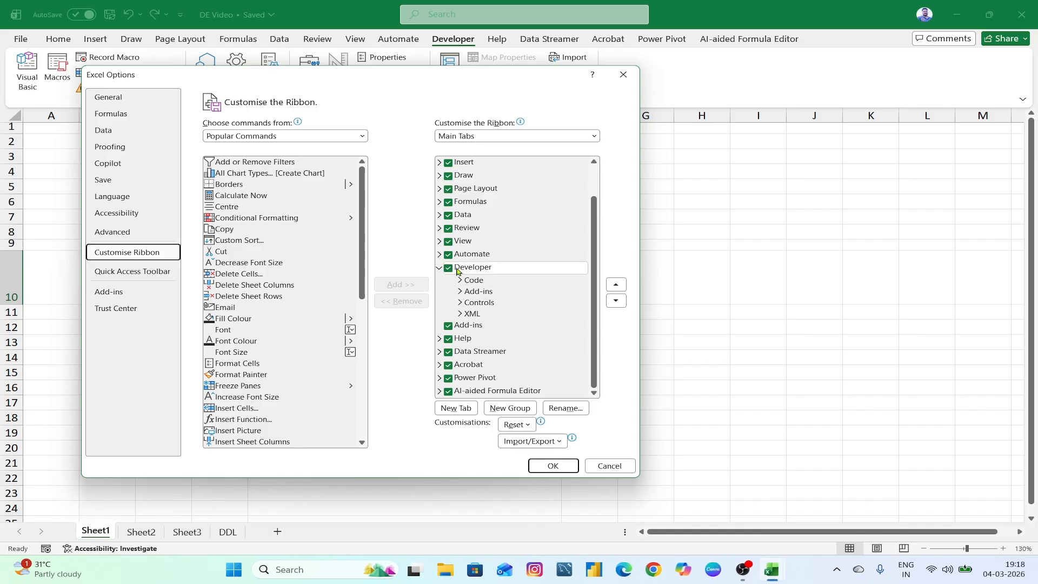
click(449, 268)
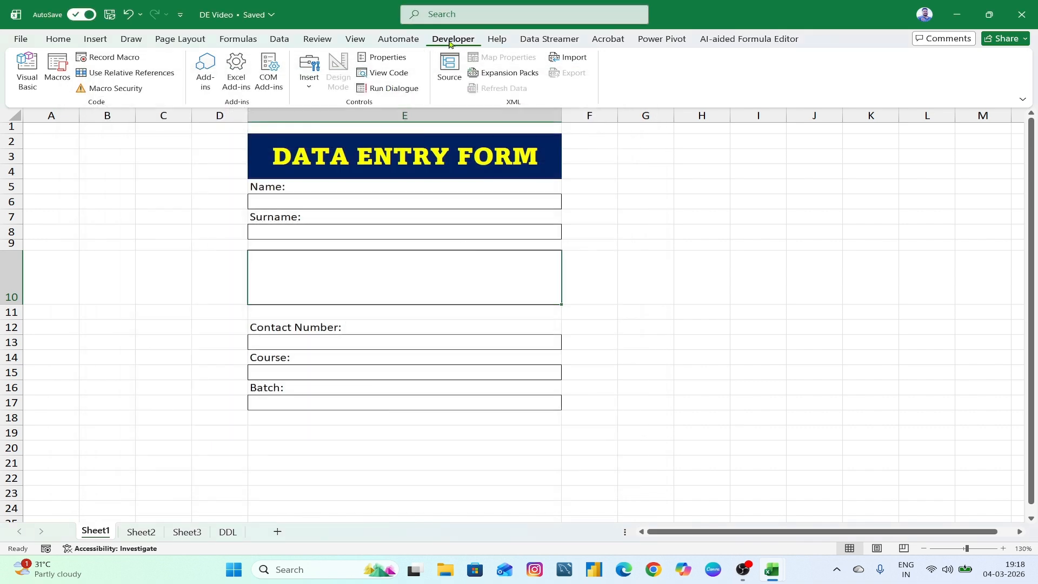
click(661, 241)
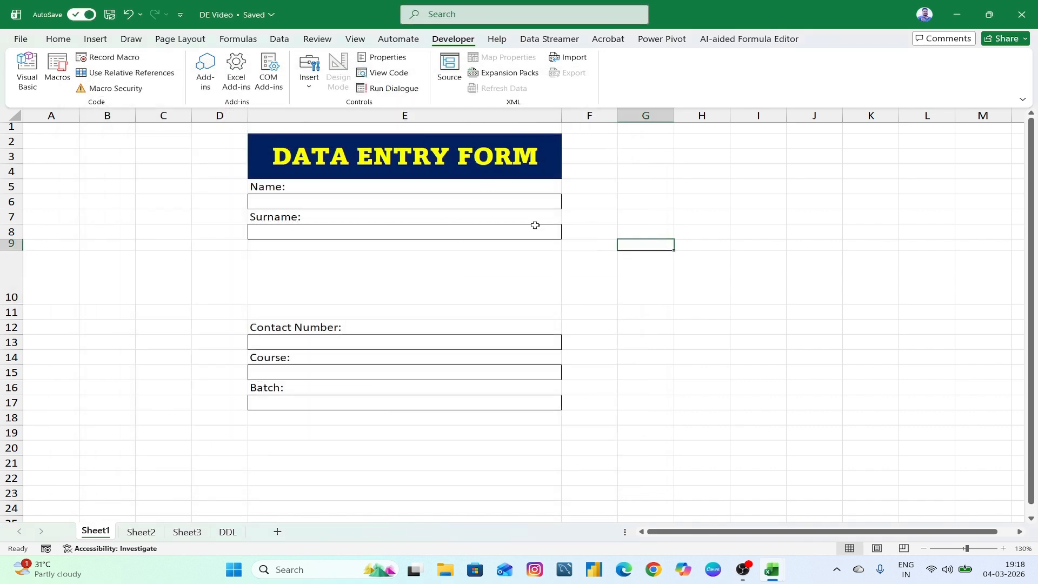
- Draw a Form Control group box over the tall row 10 box
click(370, 257)
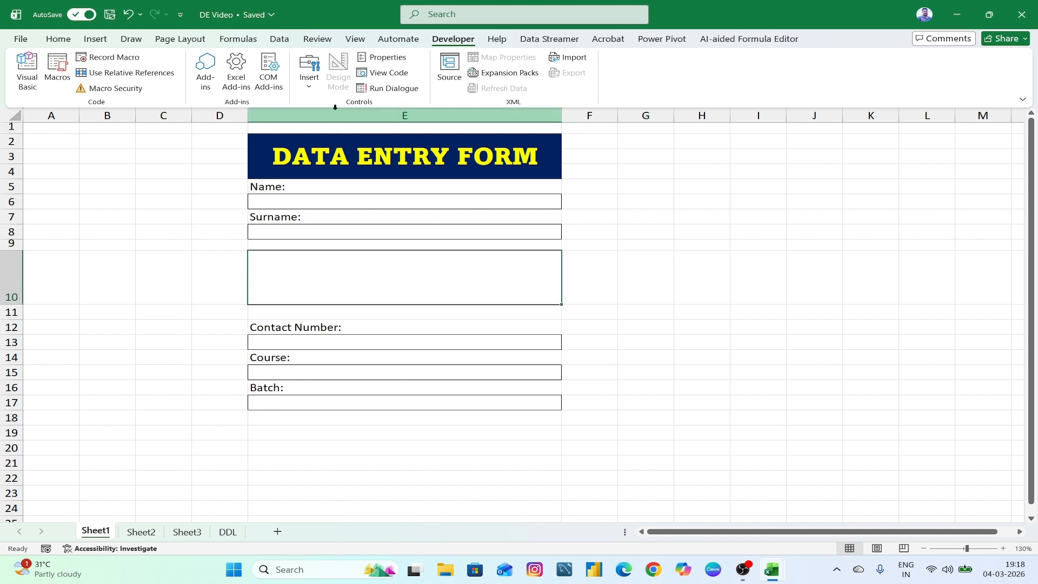
click(313, 84)
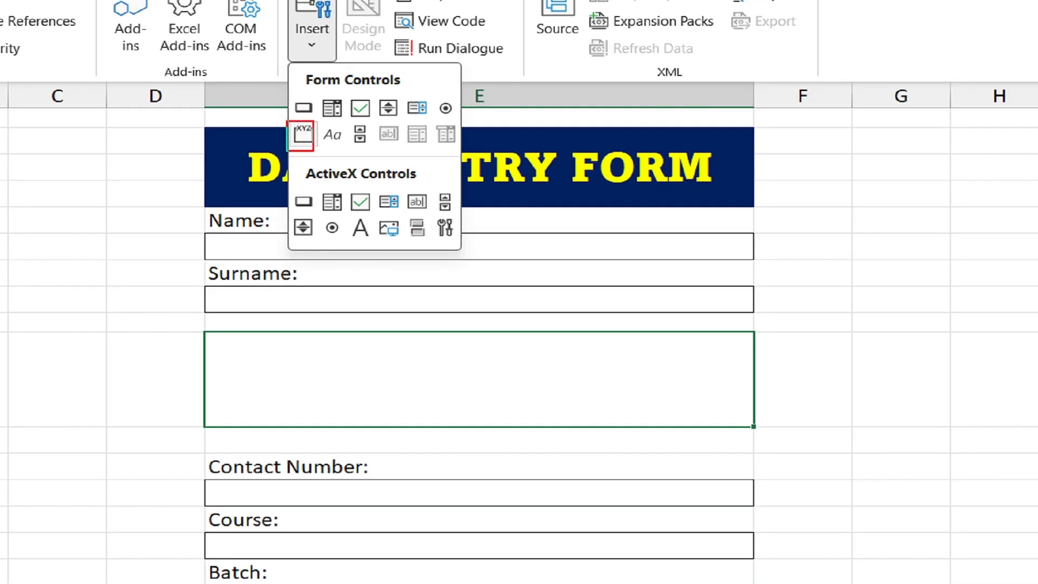
drag(313, 151, 317, 149)
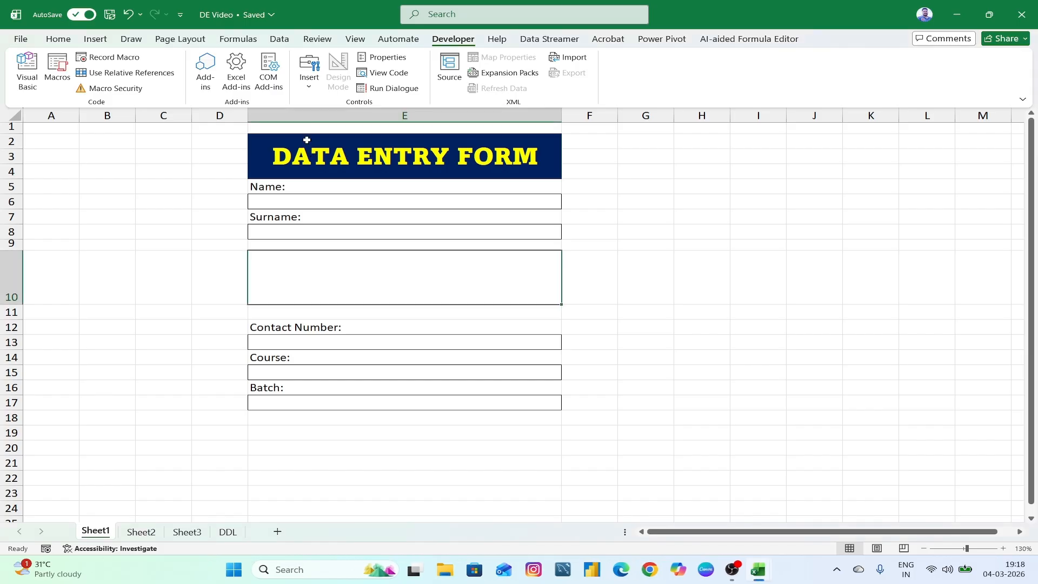
click(312, 25)
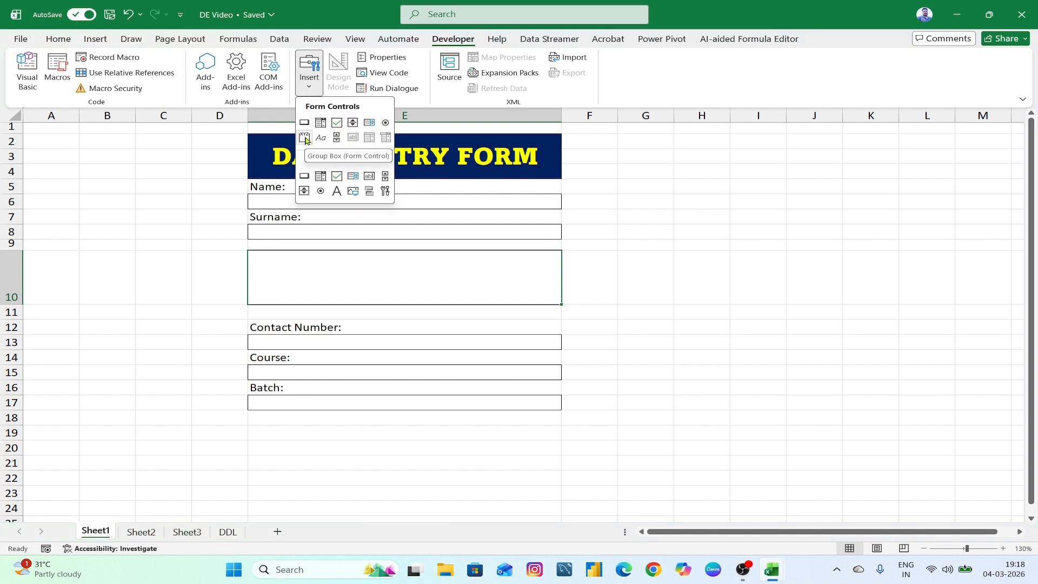
click(305, 140)
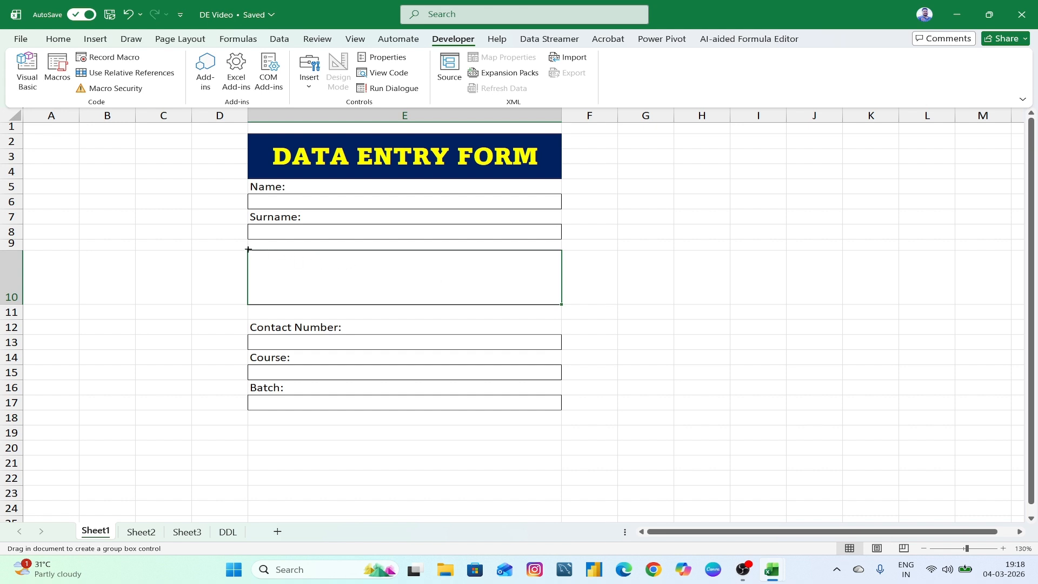
drag(248, 249, 557, 305)
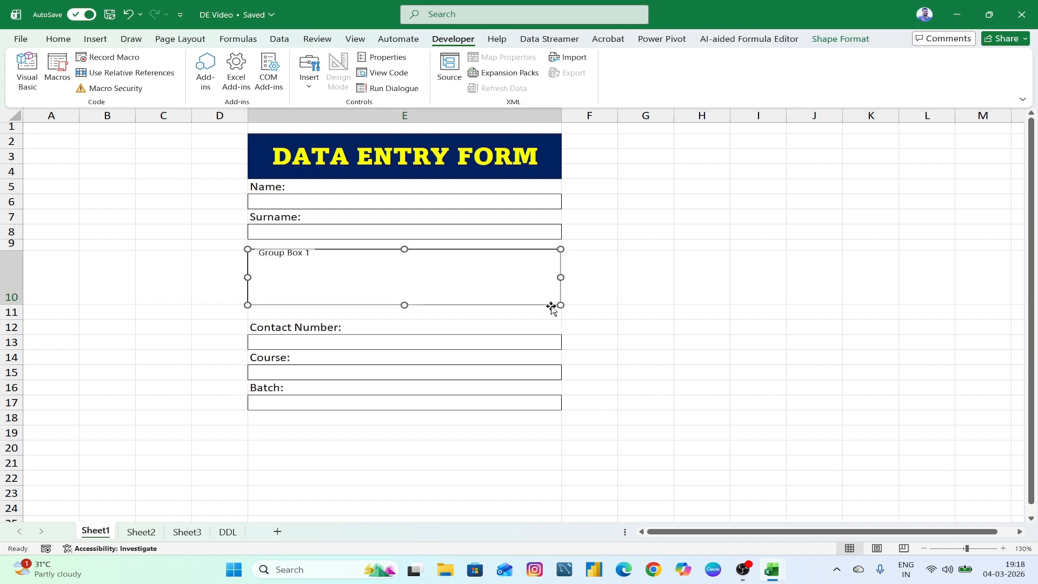
- Change the group box caption to Gender
click(262, 254)
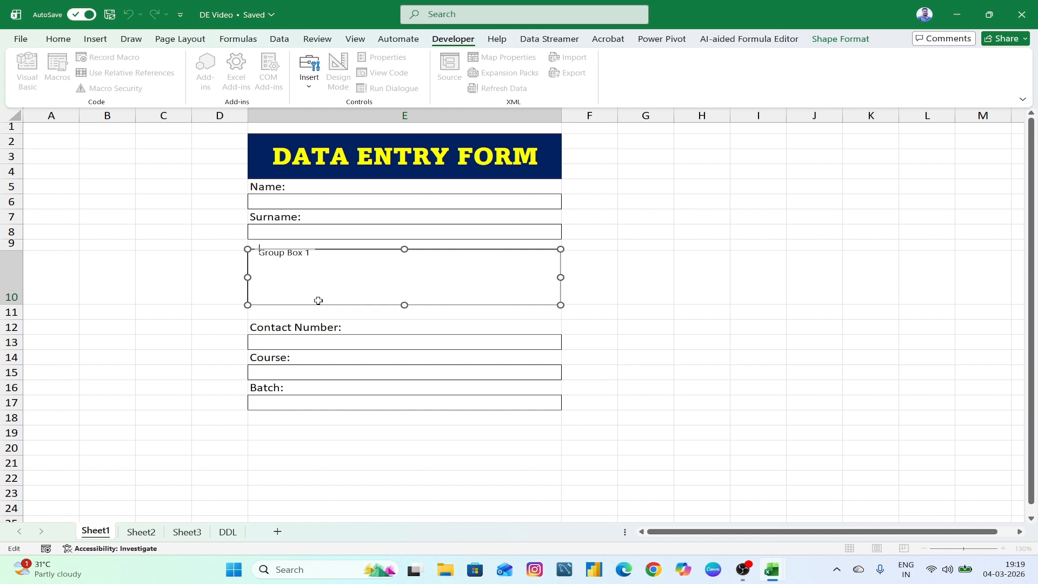
key(Delete)
key(Delete)
key(Delete)
key(Delete)
key(Delete)
key(Delete)
key(Delete)
key(Delete)
key(BackSpace)
key(BackSpace)
click(684, 347)
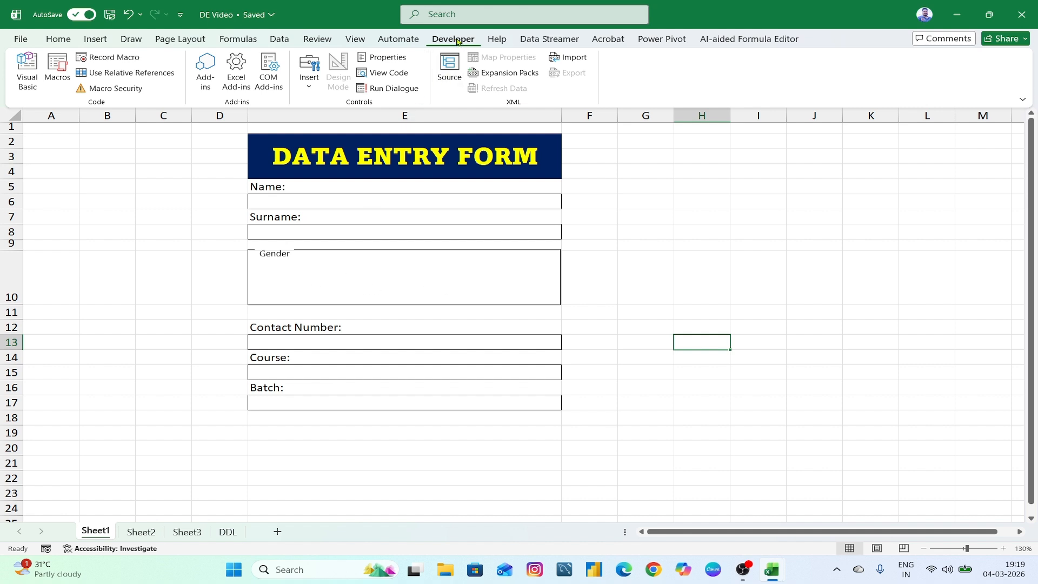
- Draw a Male option button inside the Gender group box
click(307, 91)
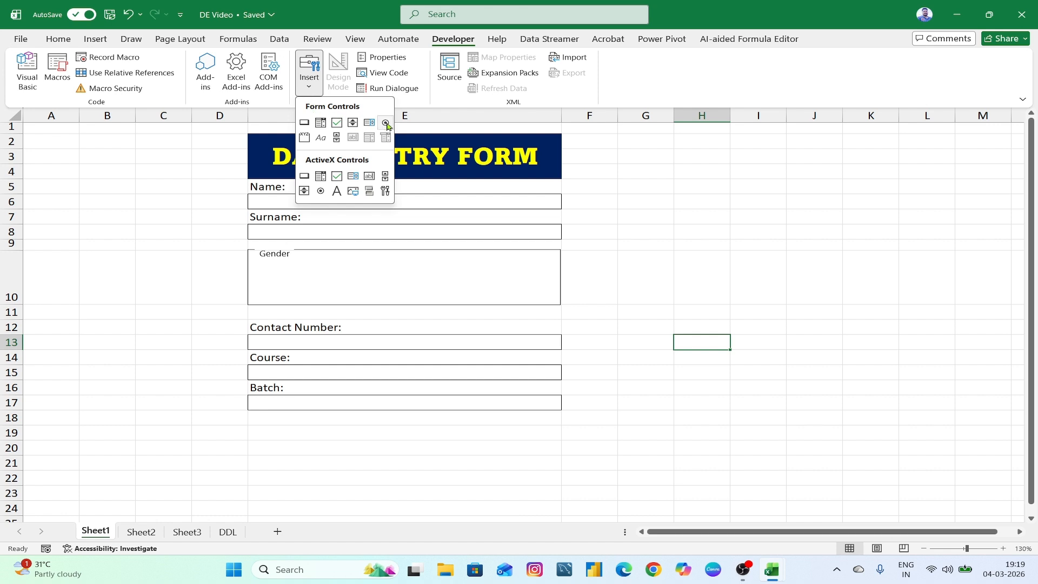
click(386, 124)
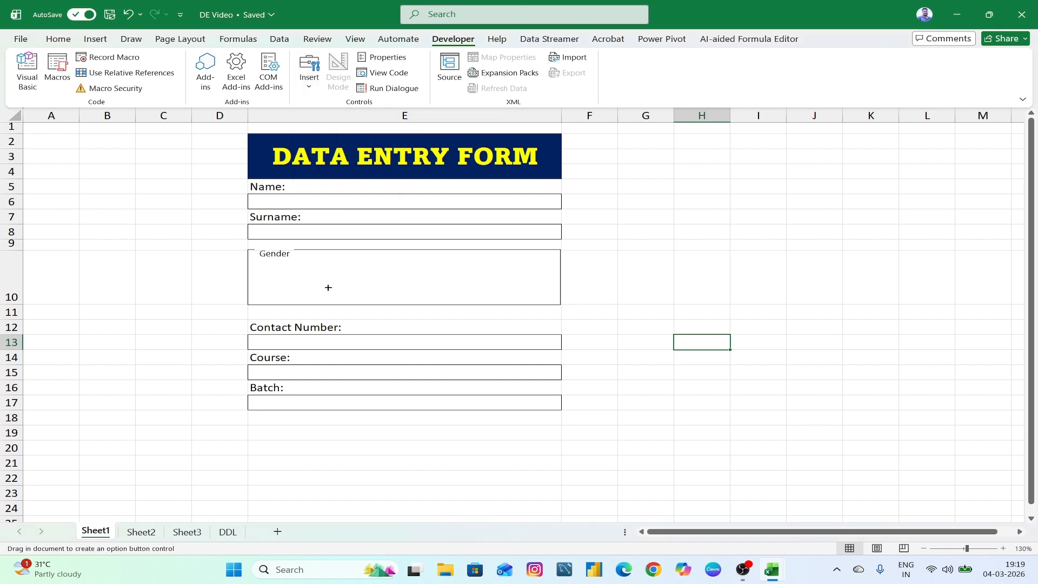
drag(262, 269, 335, 288)
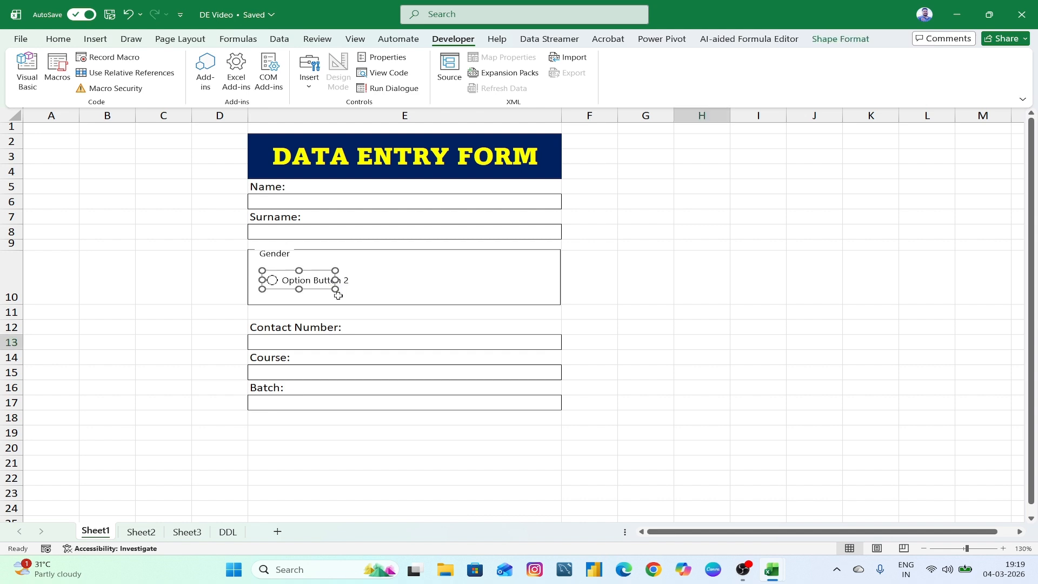
right_click(291, 284)
click(321, 343)
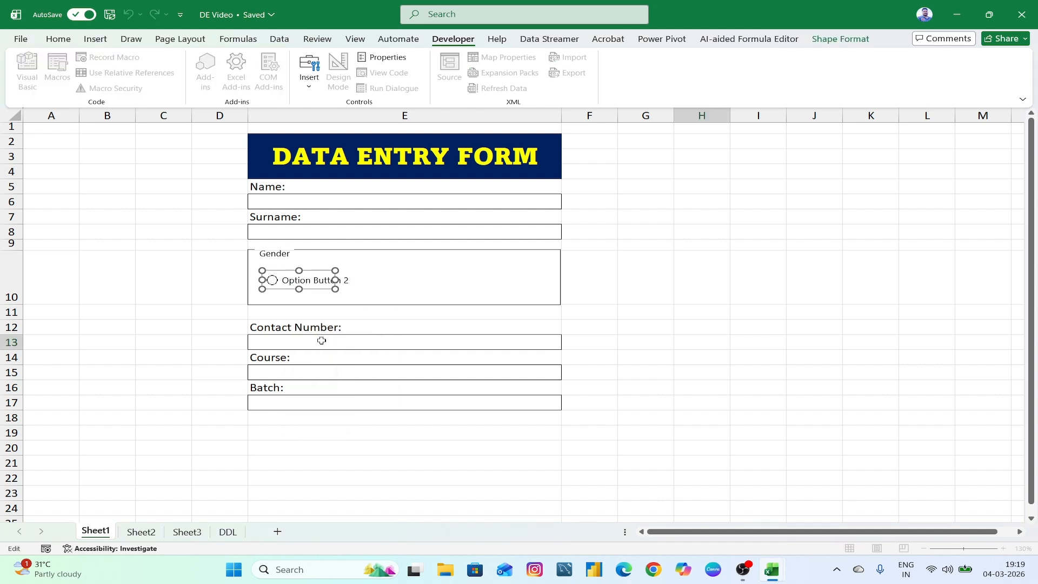
key(Delete)
key(Delete)
key(Delete)
key(Delete)
key(Delete)
key(Delete)
key(Delete)
key(Delete)
key(Delete)
key(Delete)
key(Delete)
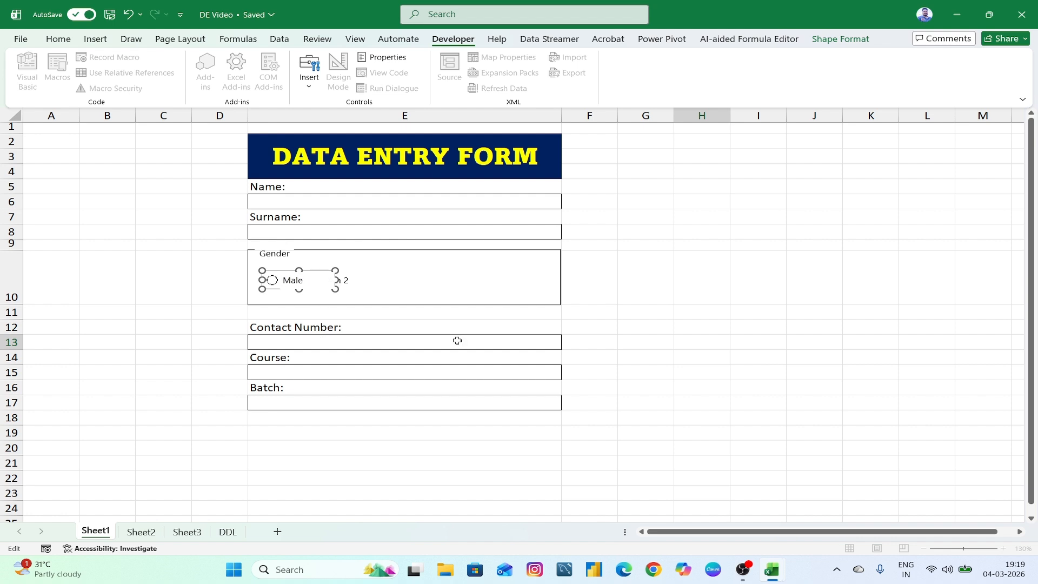
click(670, 353)
- Draw a Female option button to the right of Male
click(309, 69)
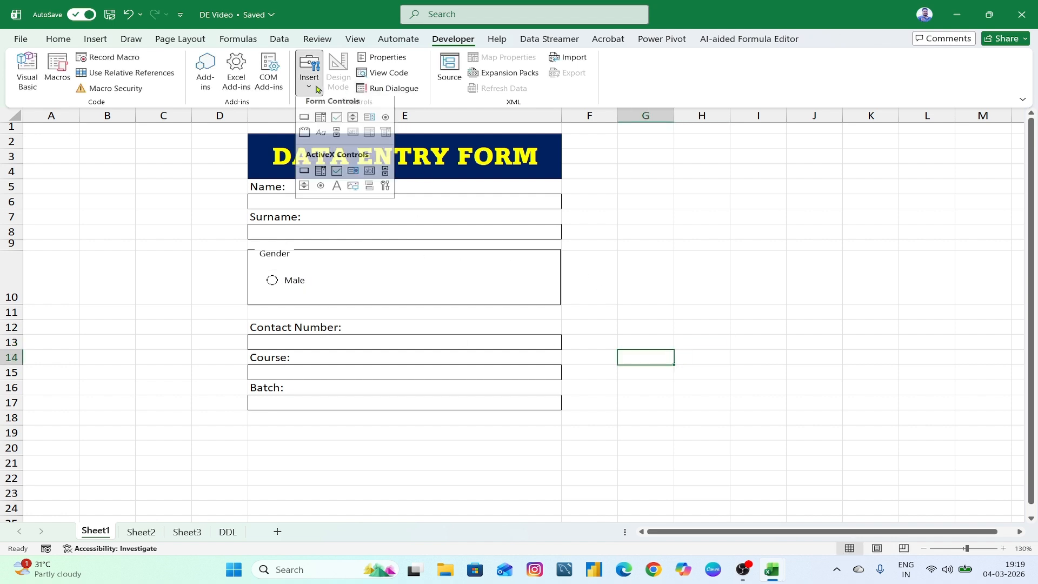
click(385, 123)
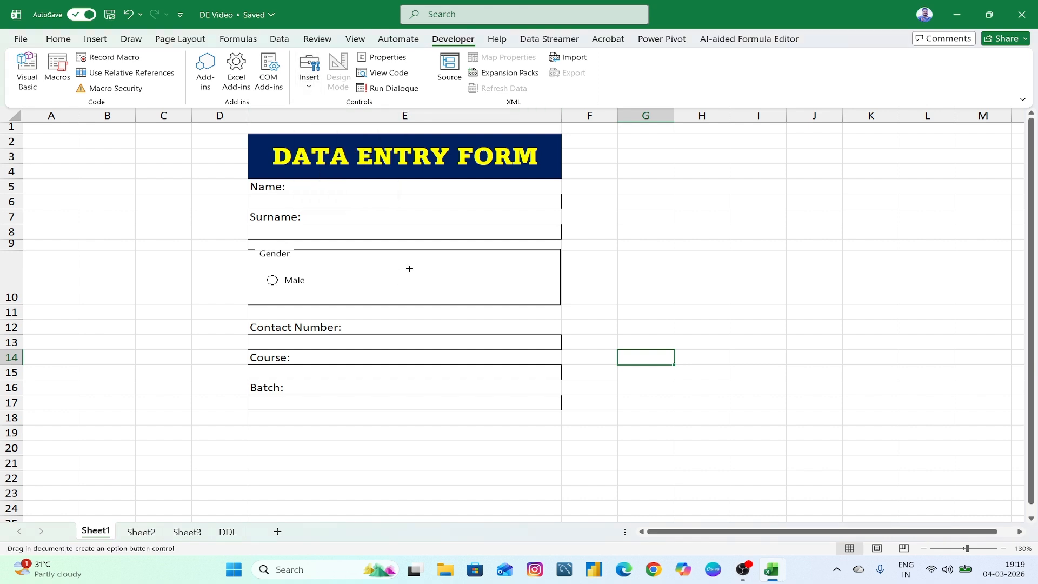
drag(420, 269, 497, 287)
right_click(459, 279)
click(494, 340)
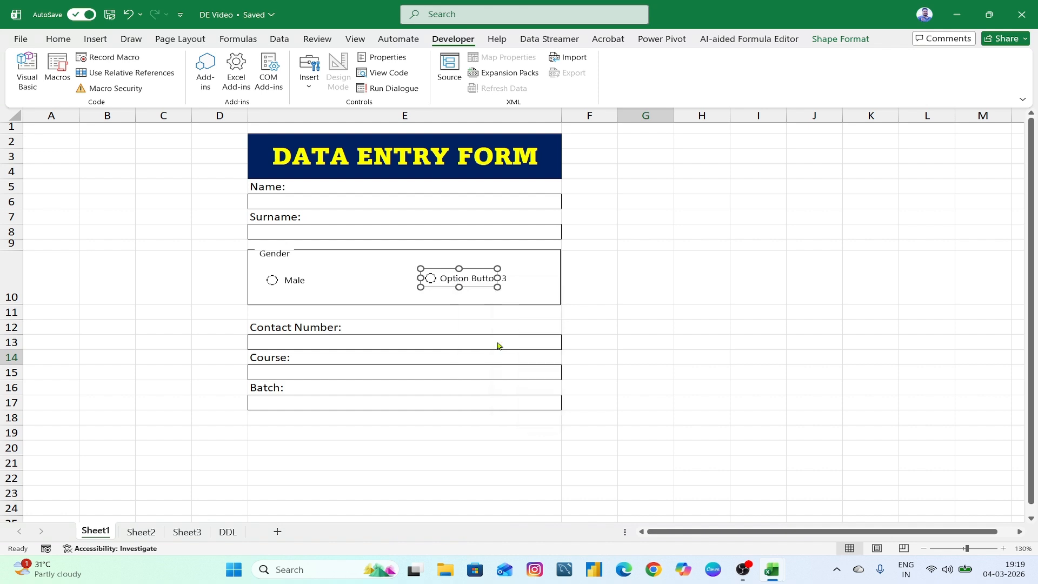
key(Delete)
key(Delete)
key(Delete)
key(Delete)
key(Delete)
key(Delete)
key(Delete)
key(Delete)
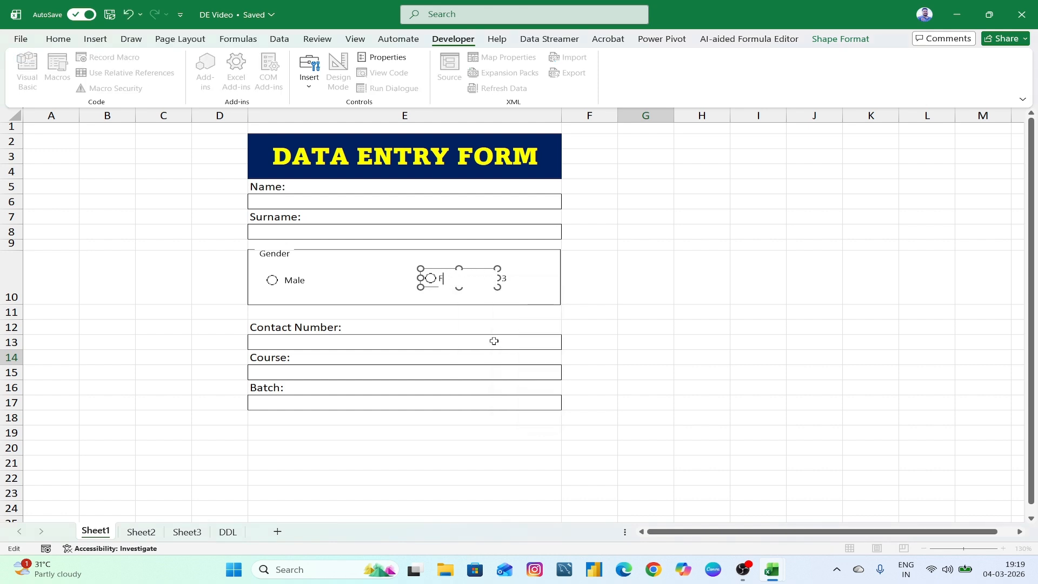
text(emale)
click(811, 341)
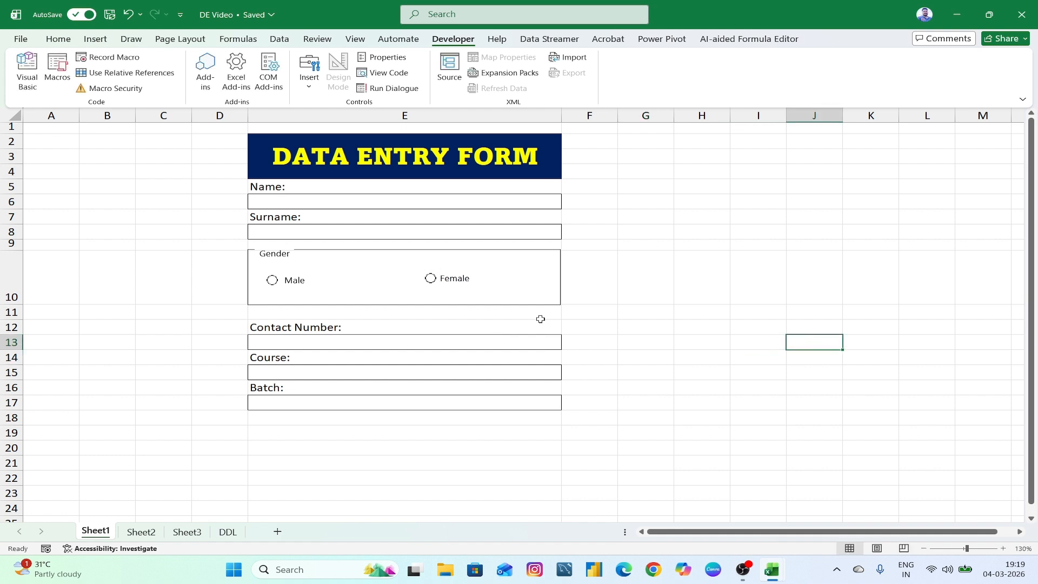
- Select both option buttons and align their tops with Align Top
right_click(298, 284)
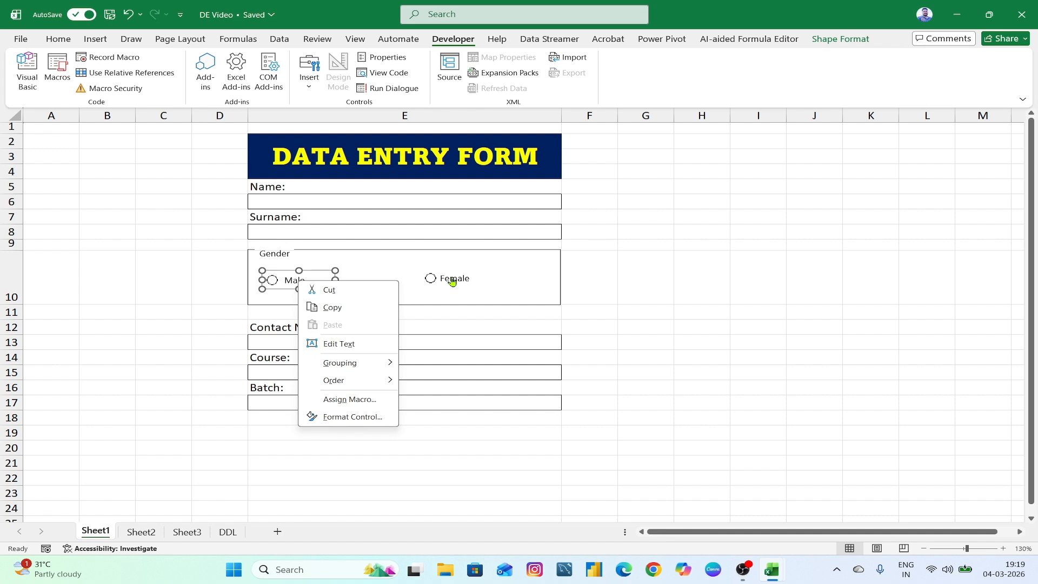
ctrl+right_click(452, 280)
key(Escape)
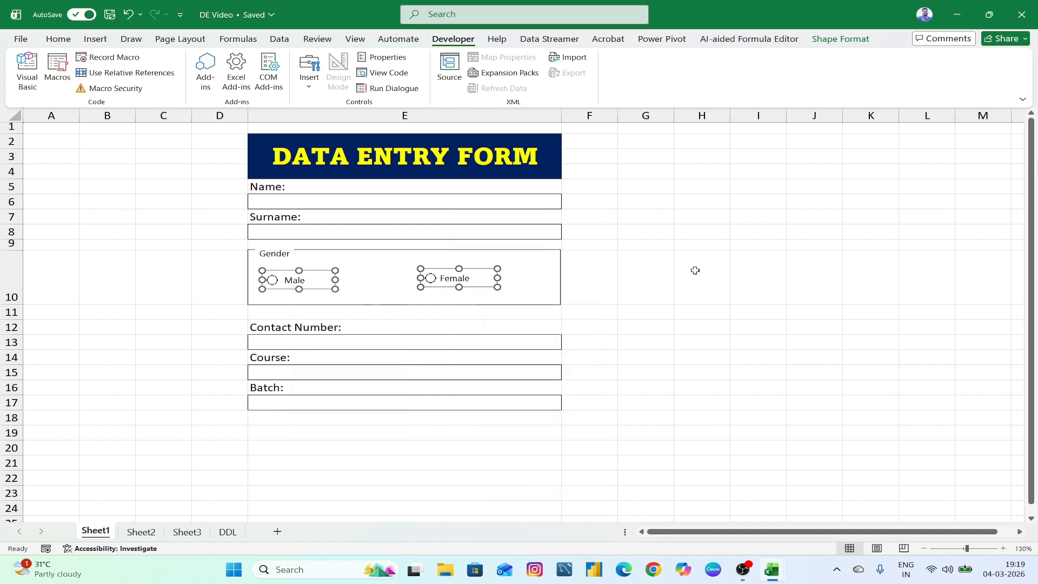
click(843, 40)
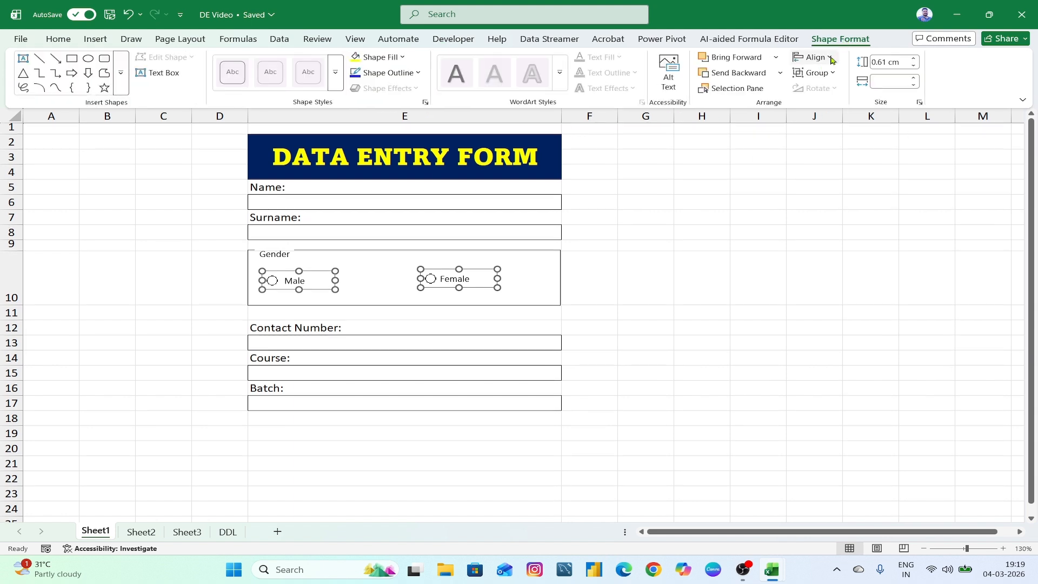
click(814, 57)
click(832, 128)
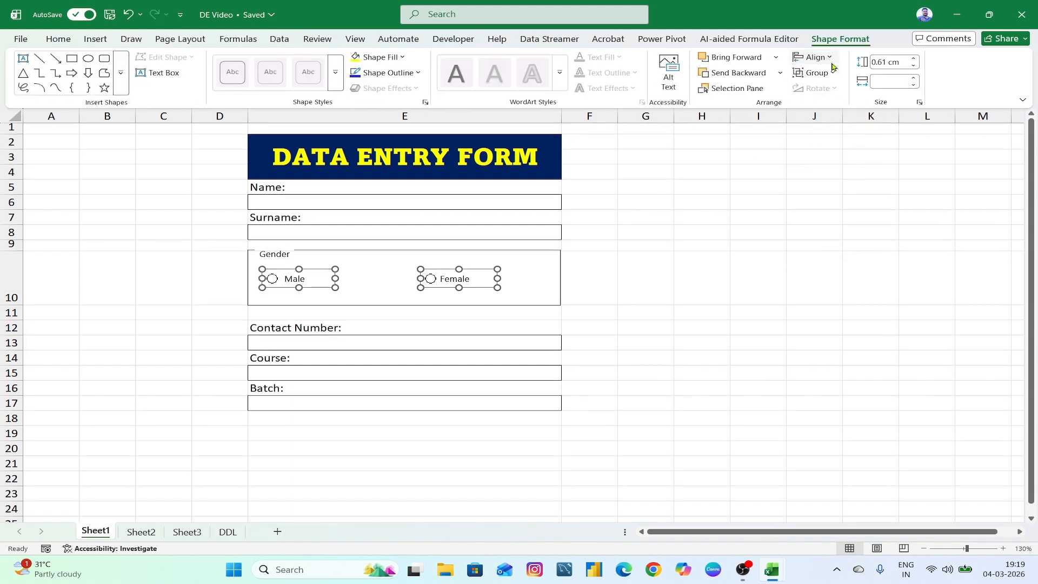
click(815, 57)
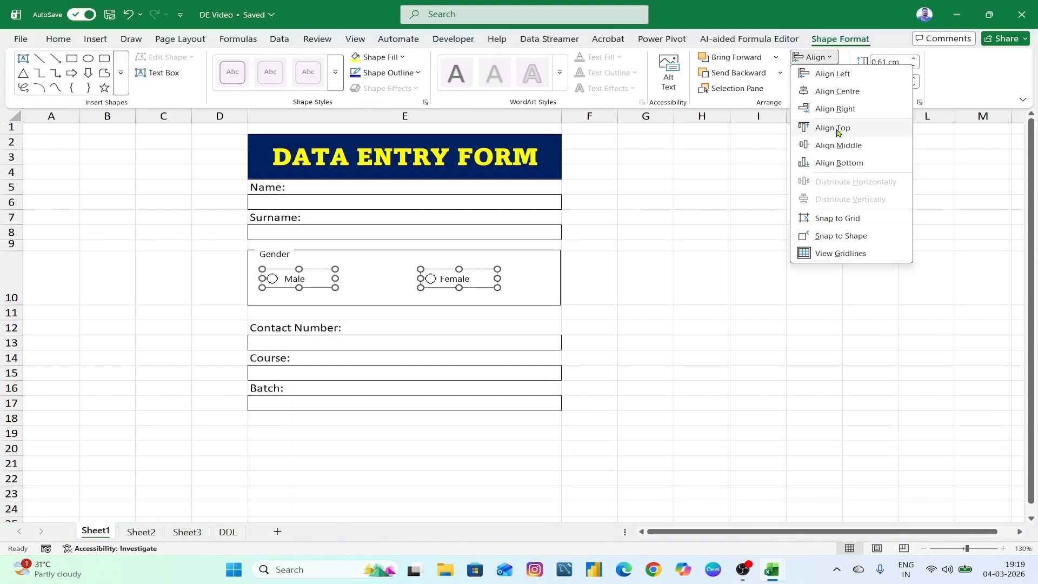
click(845, 163)
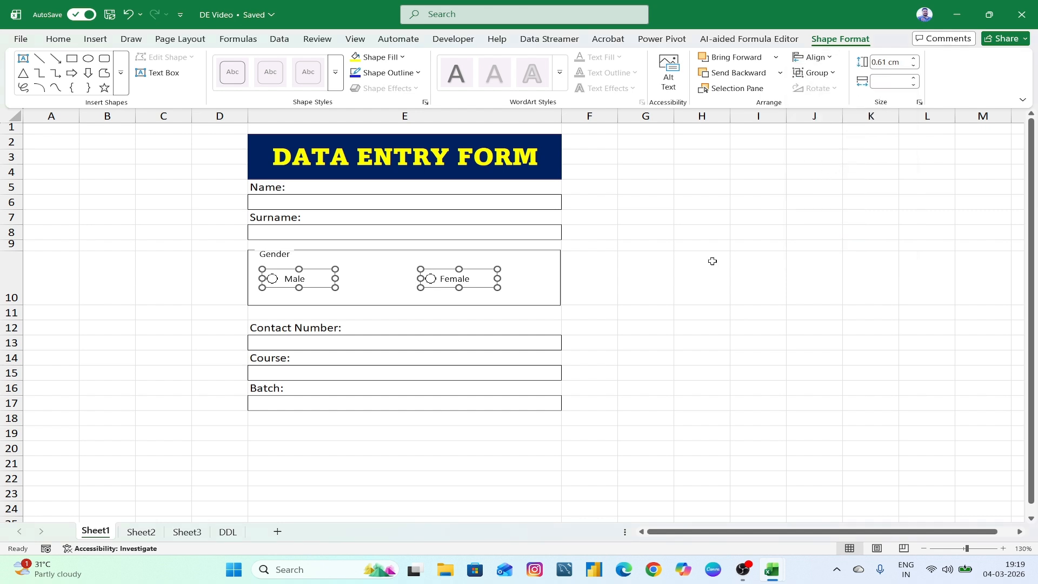
click(711, 261)
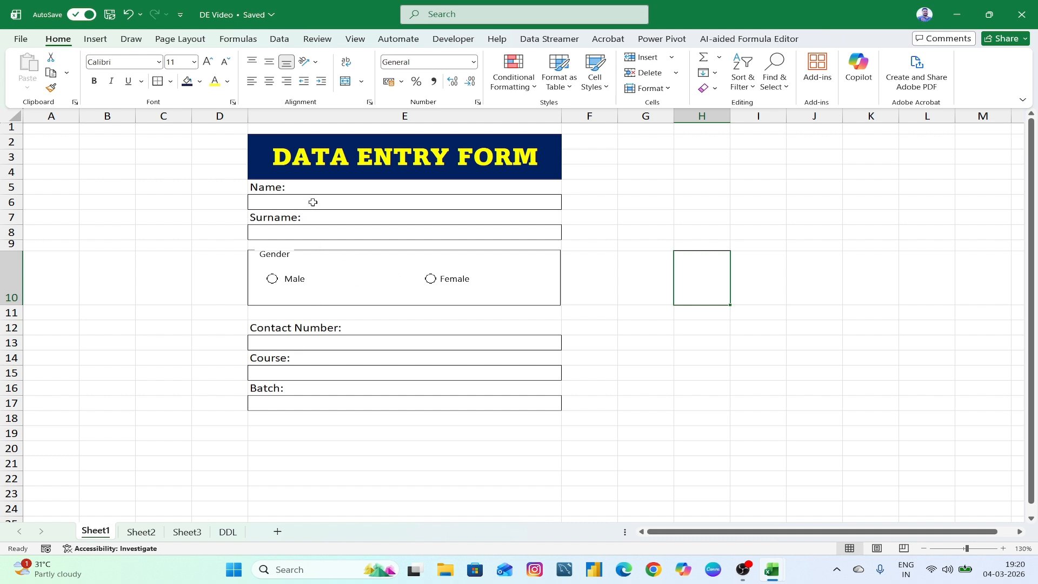
- Select the Name, Surname, Contact Number, Course and Batch boxes and set row height 17
click(328, 374)
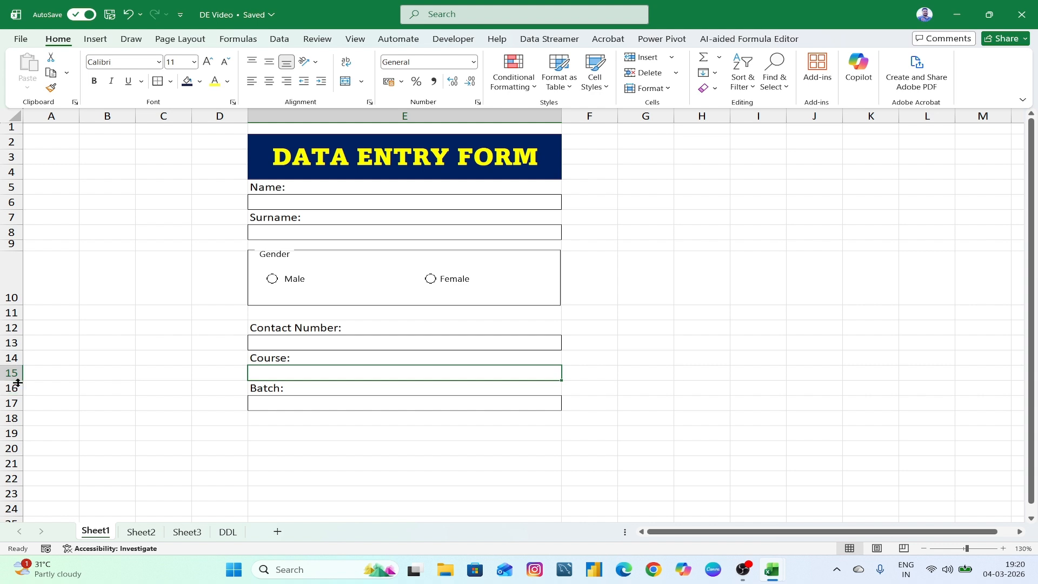
click(398, 204)
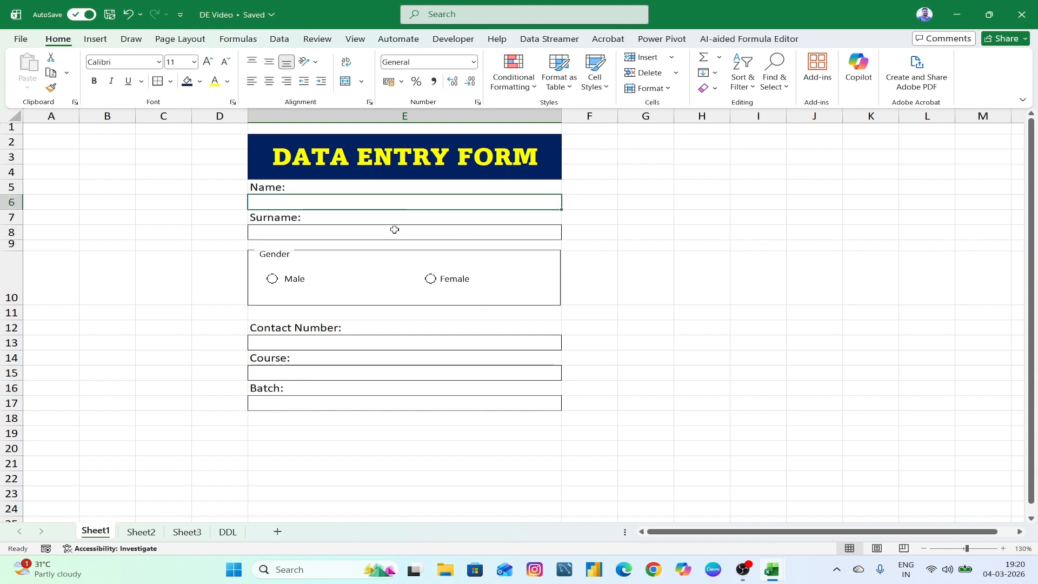
click(394, 230)
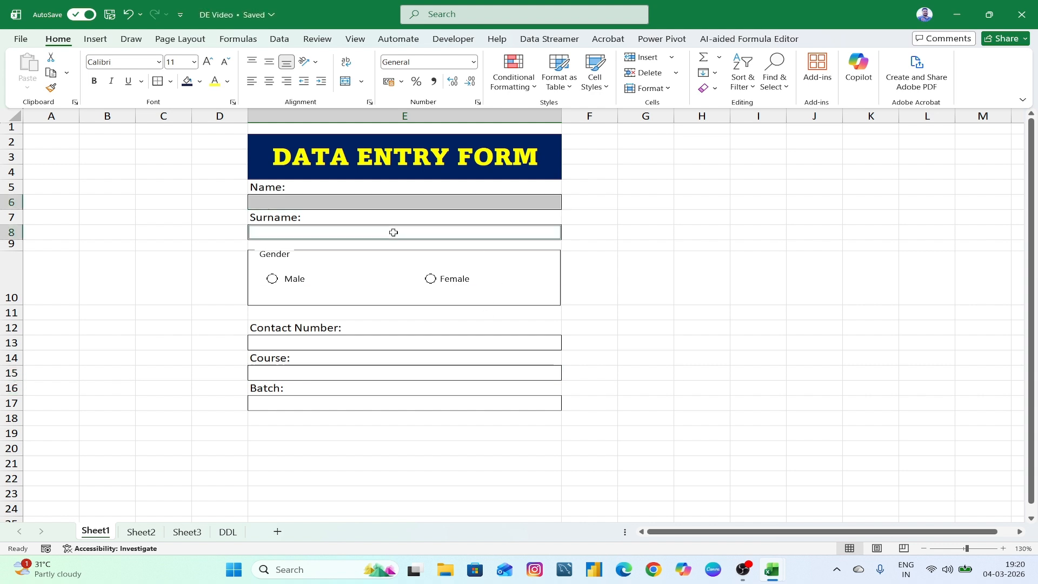
click(392, 342)
click(381, 374)
click(374, 403)
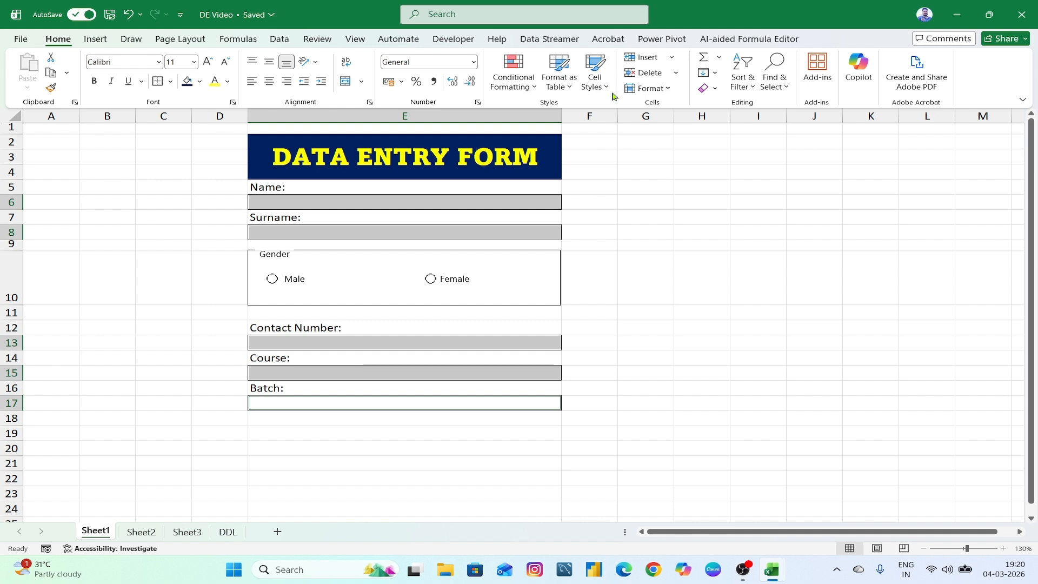
click(649, 88)
click(669, 124)
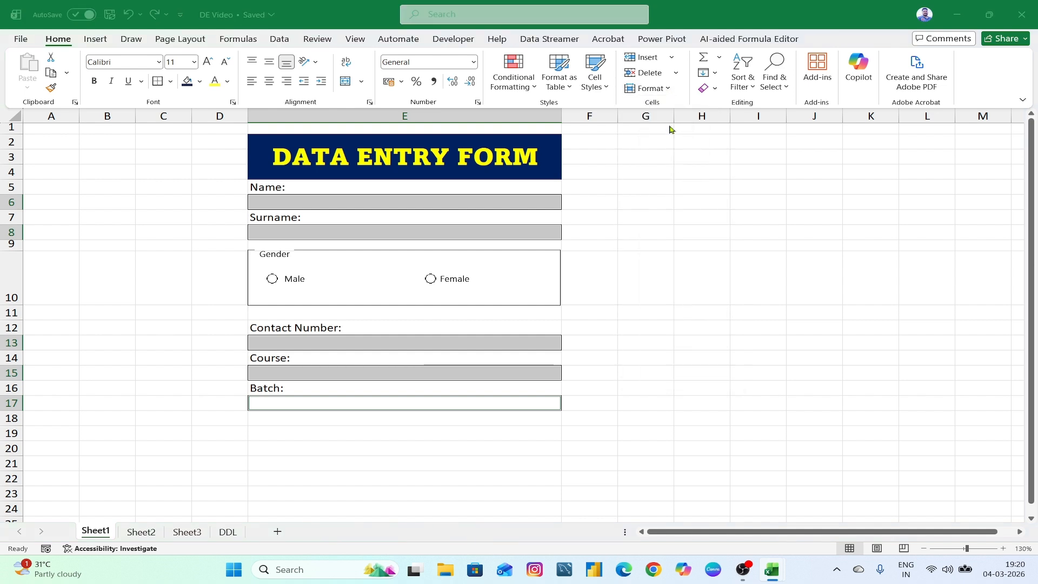
text(16)
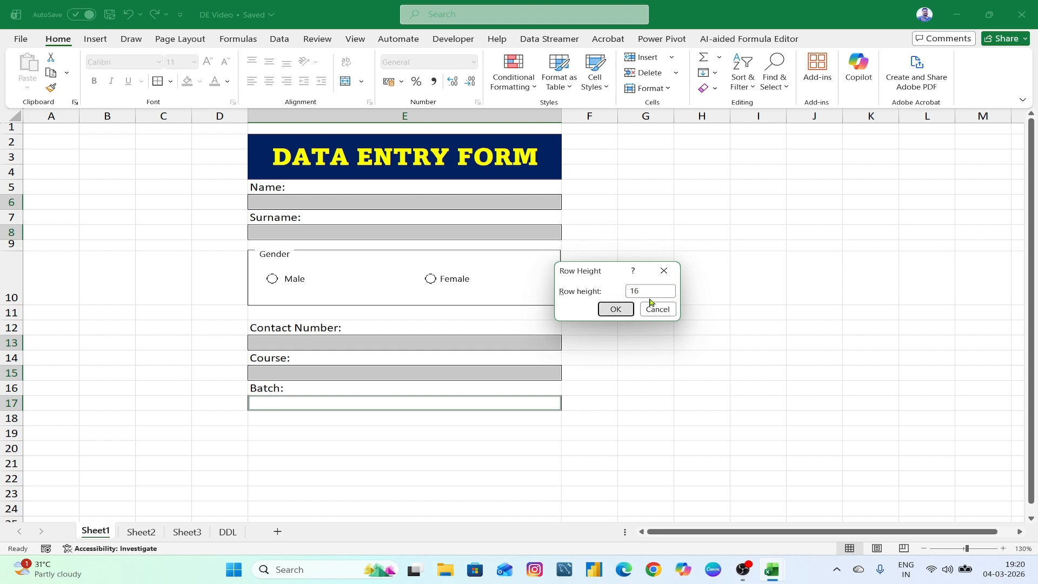
key(Return)
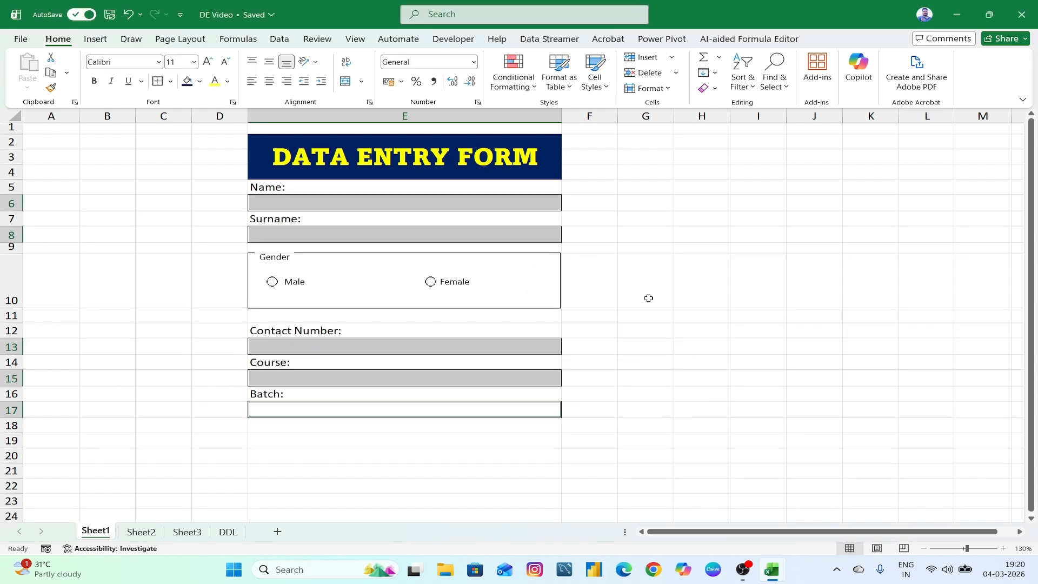
- Fill the input boxes with Gold, Accent 4, Lighter 60%, checking the finished workbook for reference
click(200, 83)
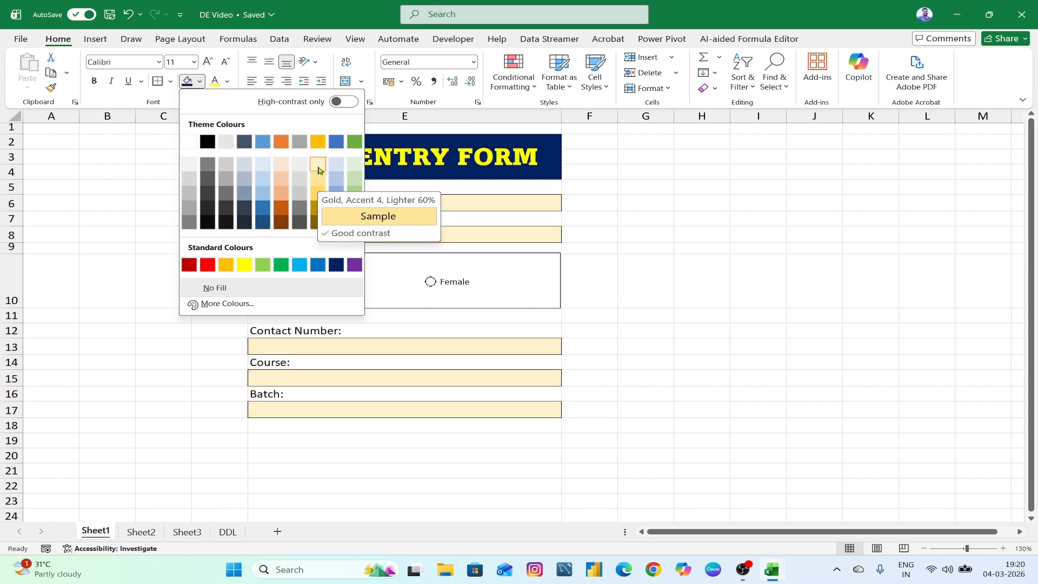
click(318, 168)
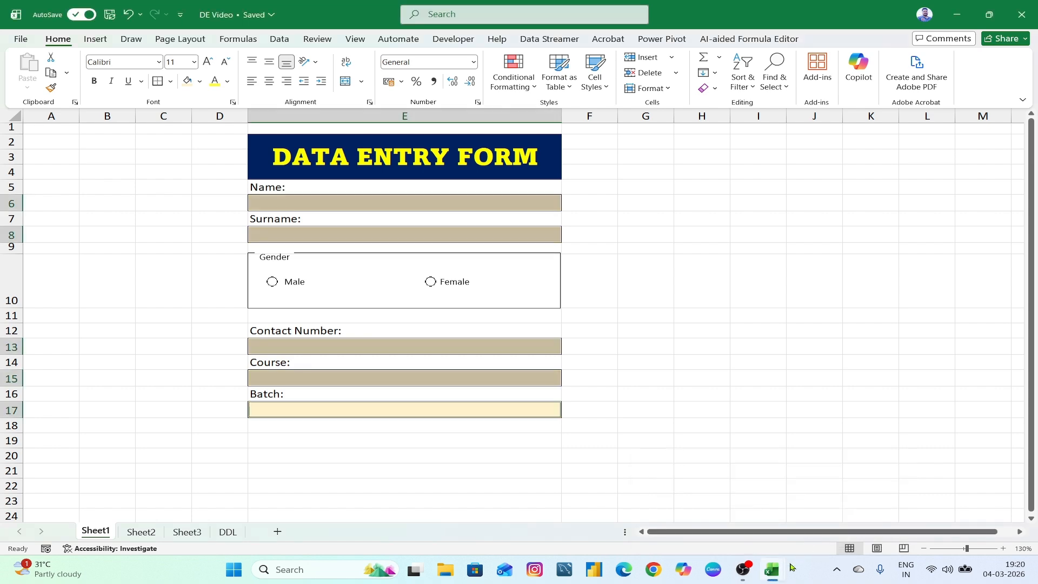
click(731, 536)
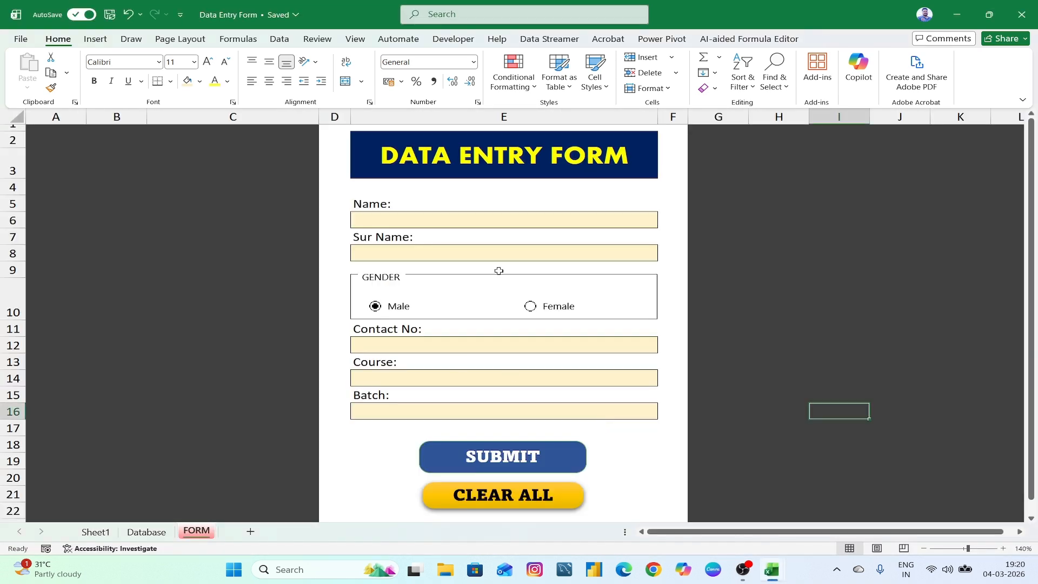
mouse_move(779, 567)
click(843, 503)
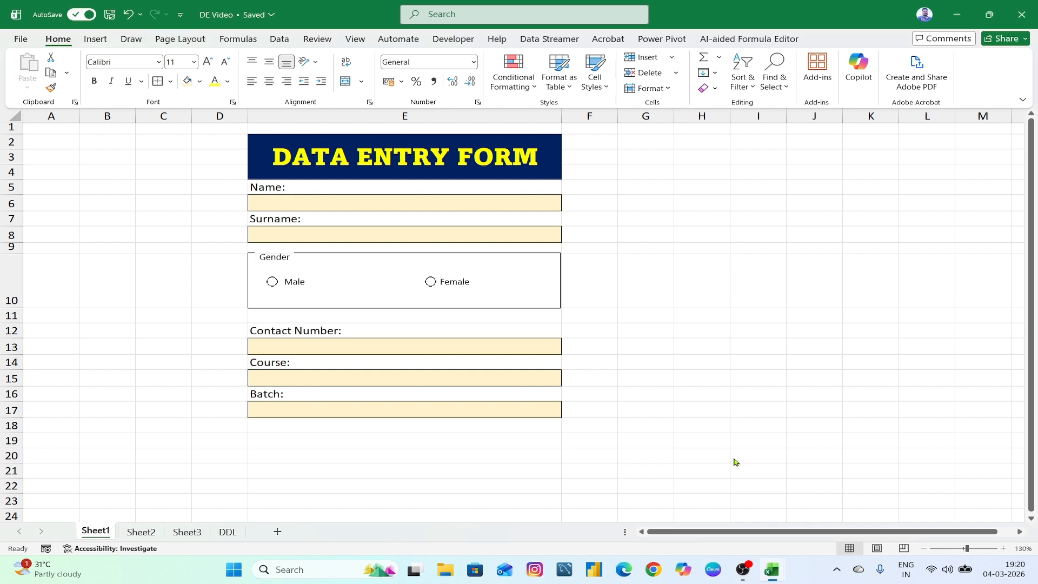
- Reapply row height 17 to the input rows, then go to the DDL sheet
click(664, 89)
click(674, 124)
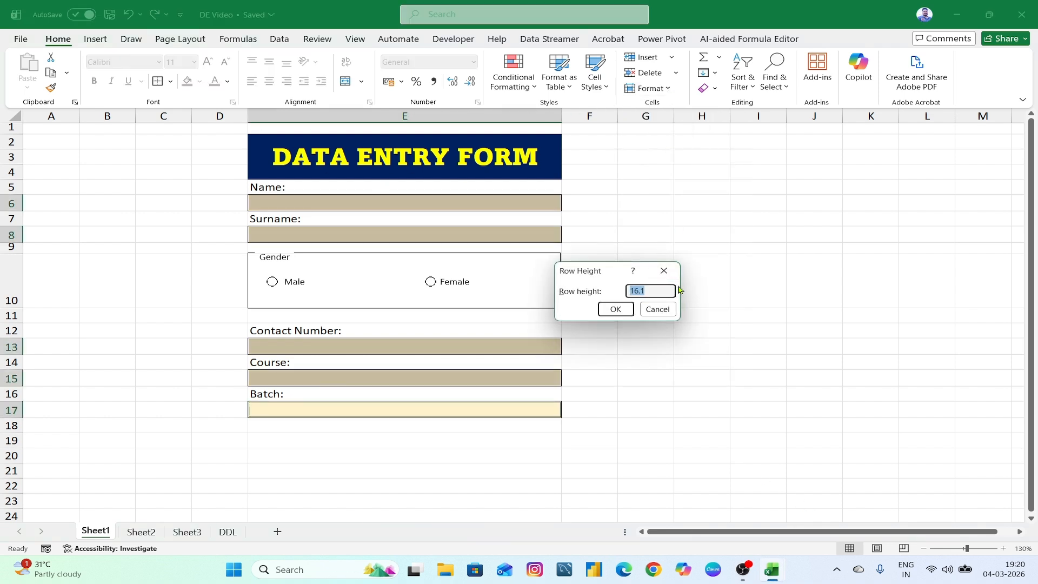
text(17)
key(Return)
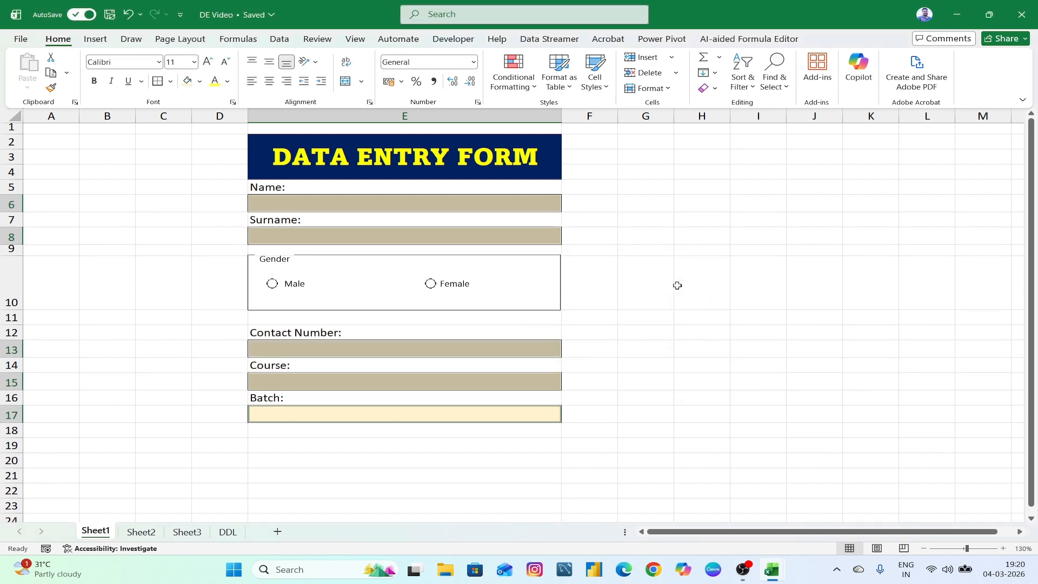
click(677, 284)
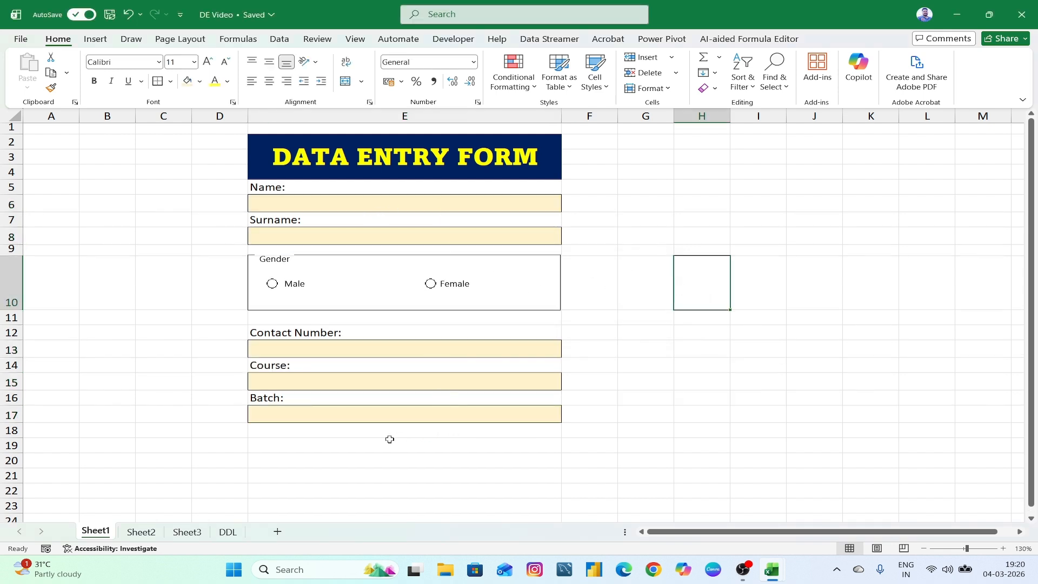
drag(294, 436, 338, 442)
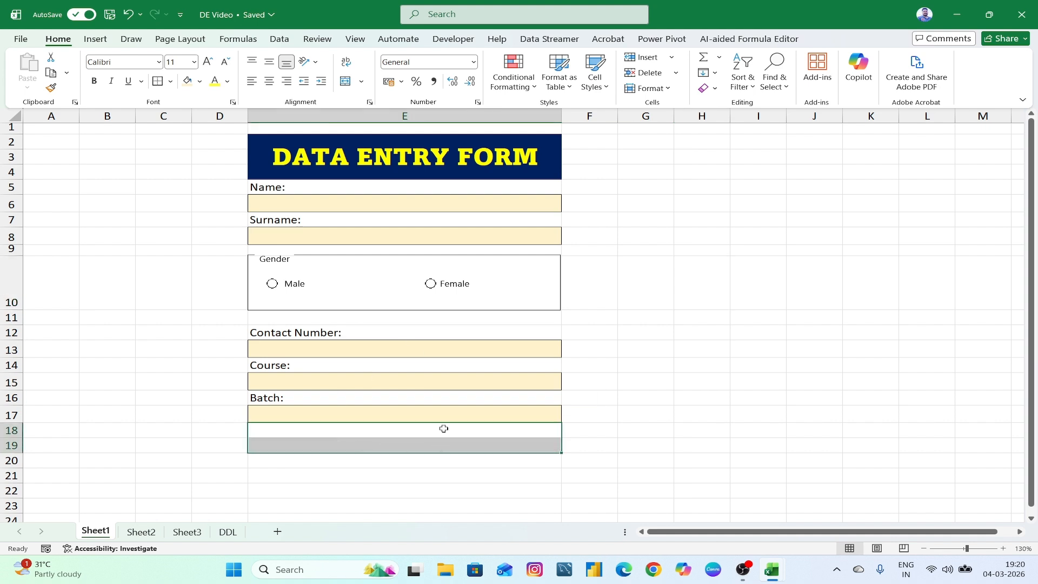
click(337, 381)
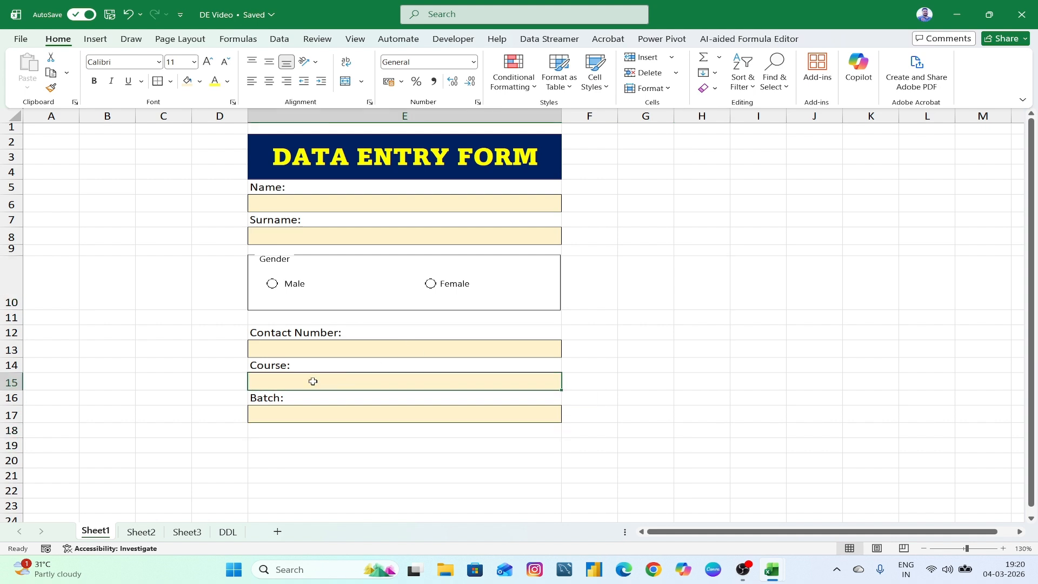
click(305, 417)
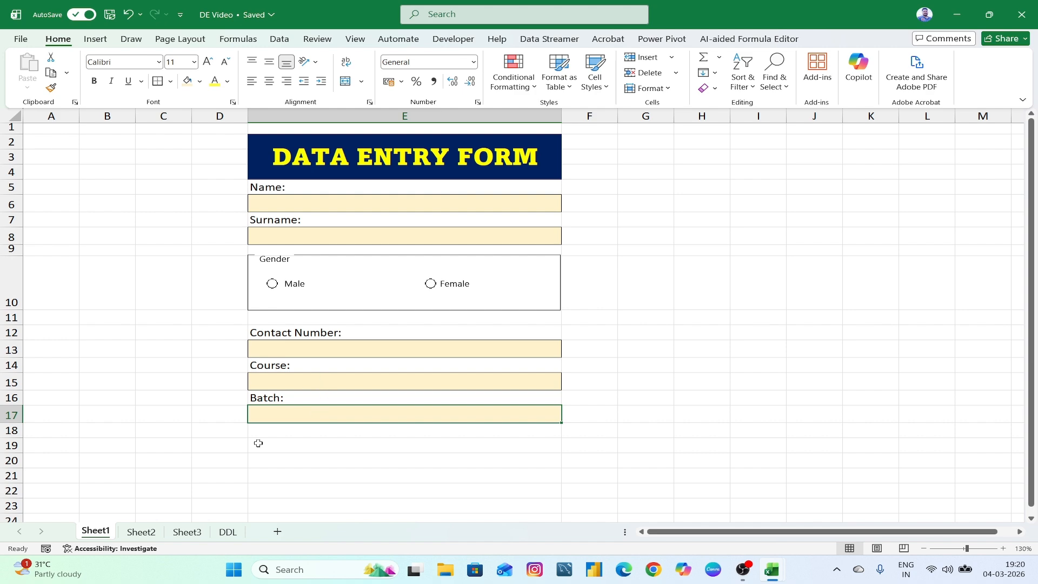
click(228, 531)
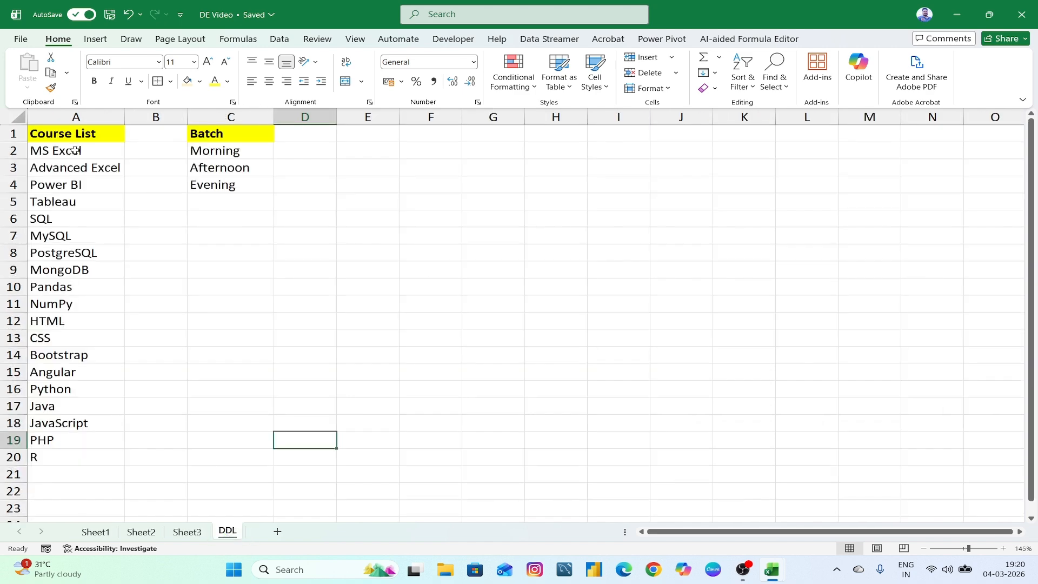
- Review the course and batch lists on DDL, then select the form's Course box
drag(75, 150, 32, 456)
drag(209, 152, 209, 194)
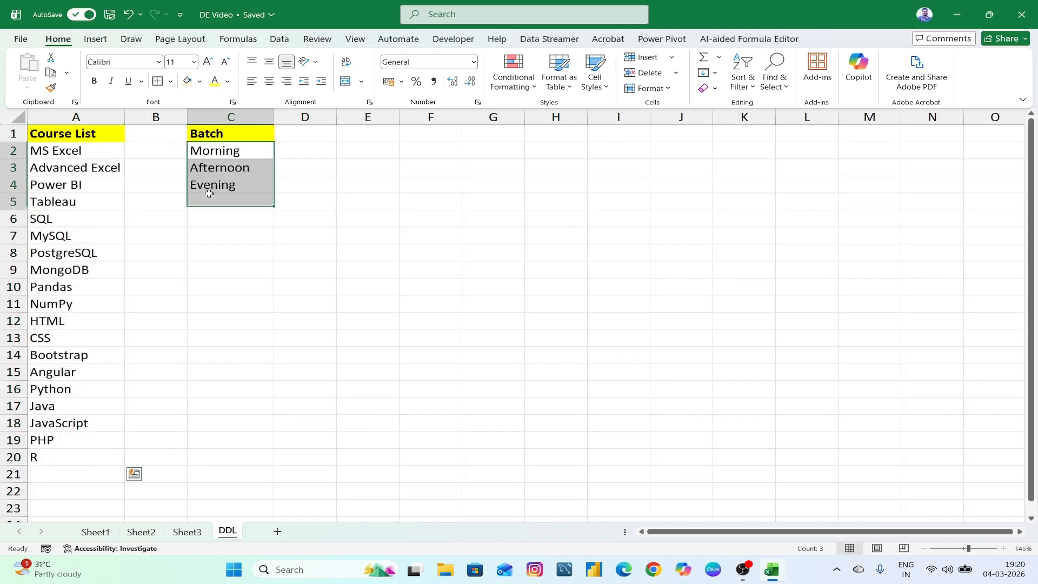
click(211, 236)
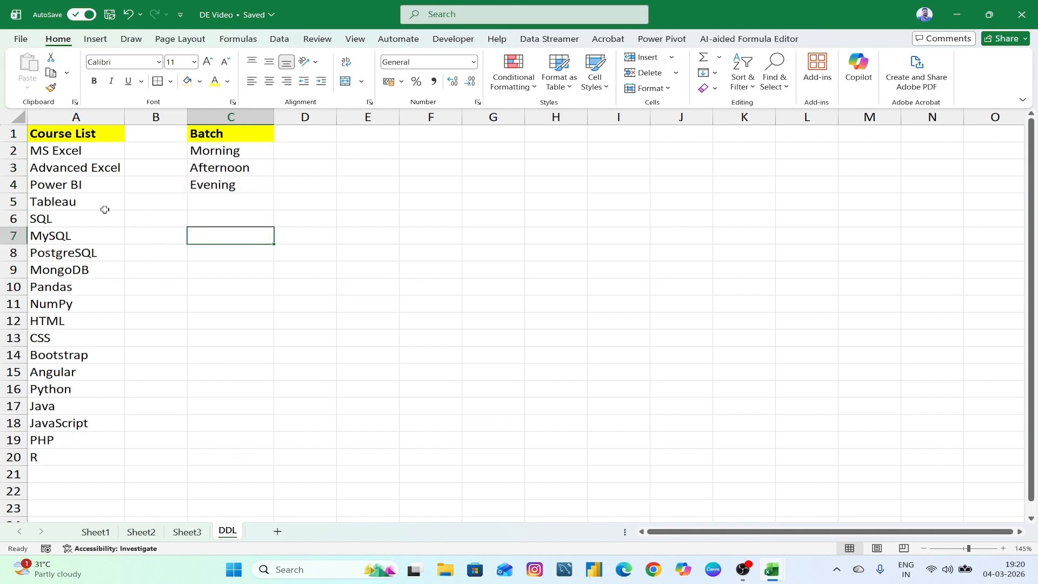
click(189, 532)
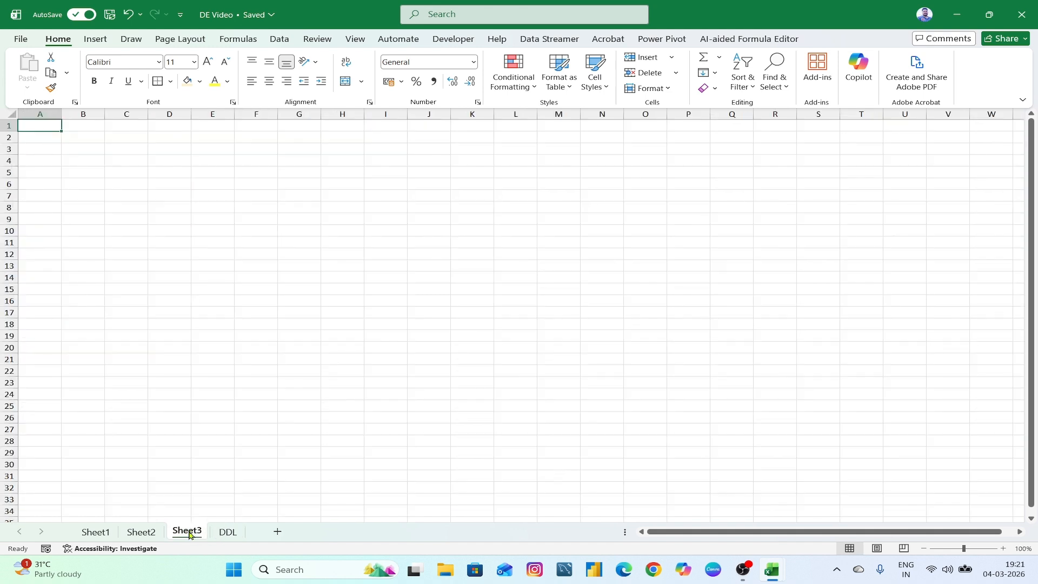
click(141, 533)
click(95, 532)
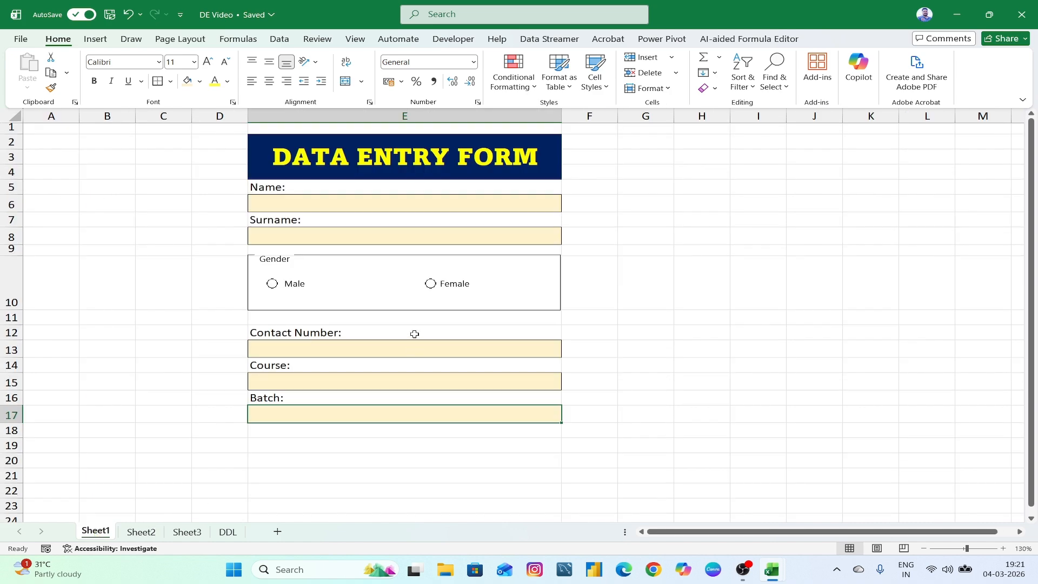
click(381, 382)
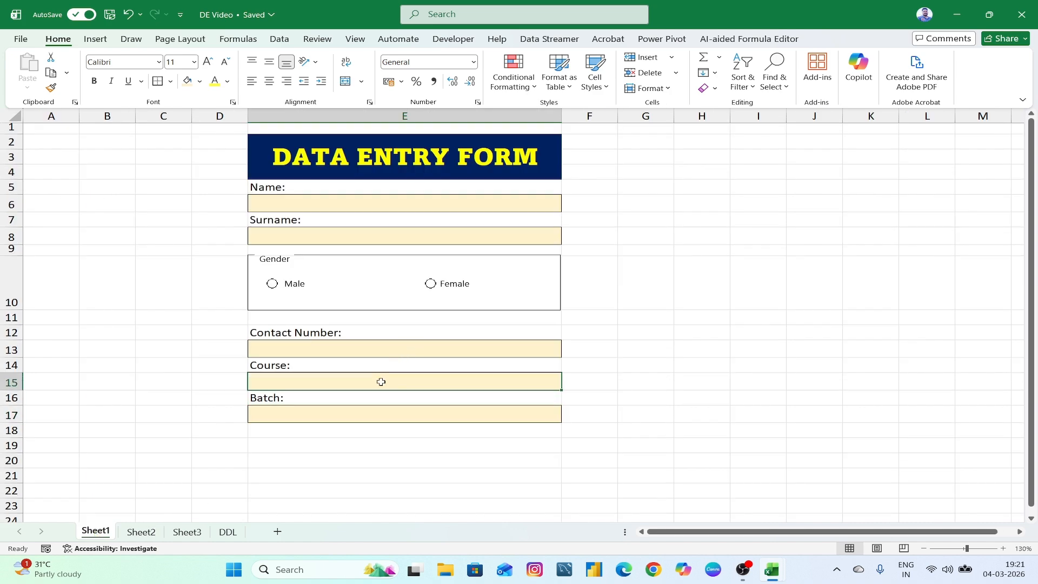
- Give the Course box List validation with source =DDL!$A$2:$A$20
click(278, 40)
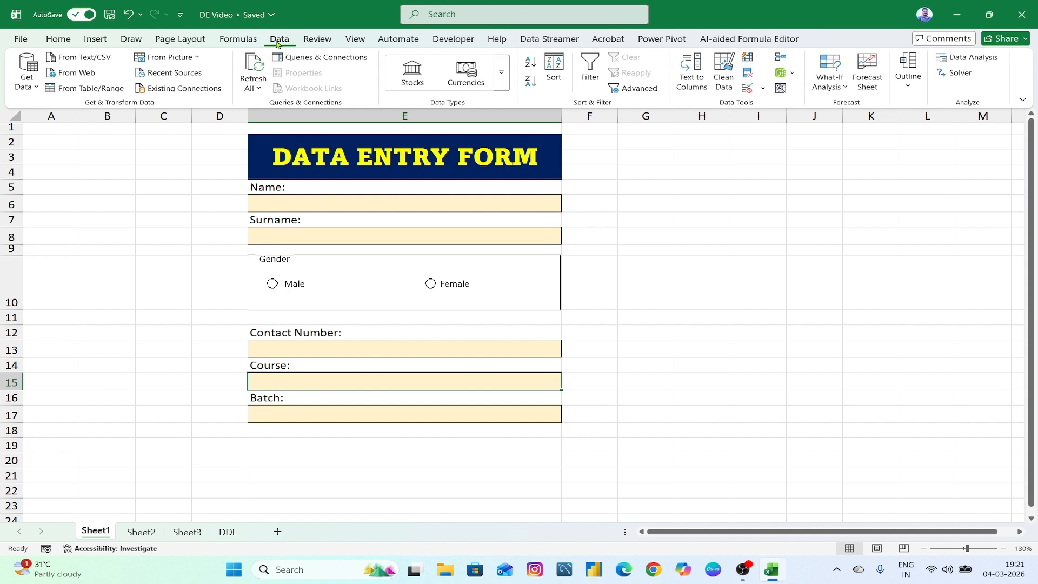
click(750, 91)
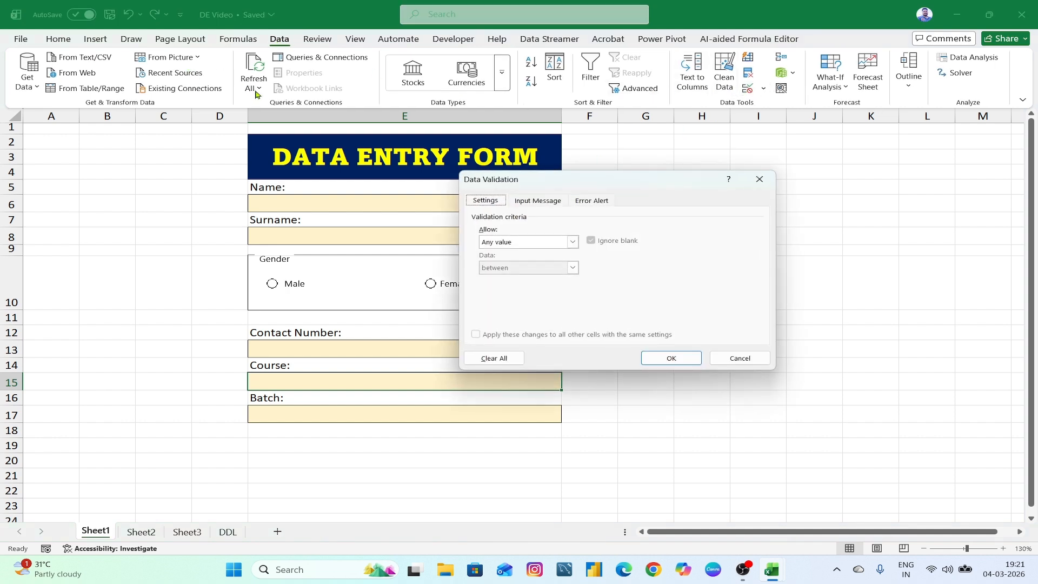
drag(594, 184, 595, 170)
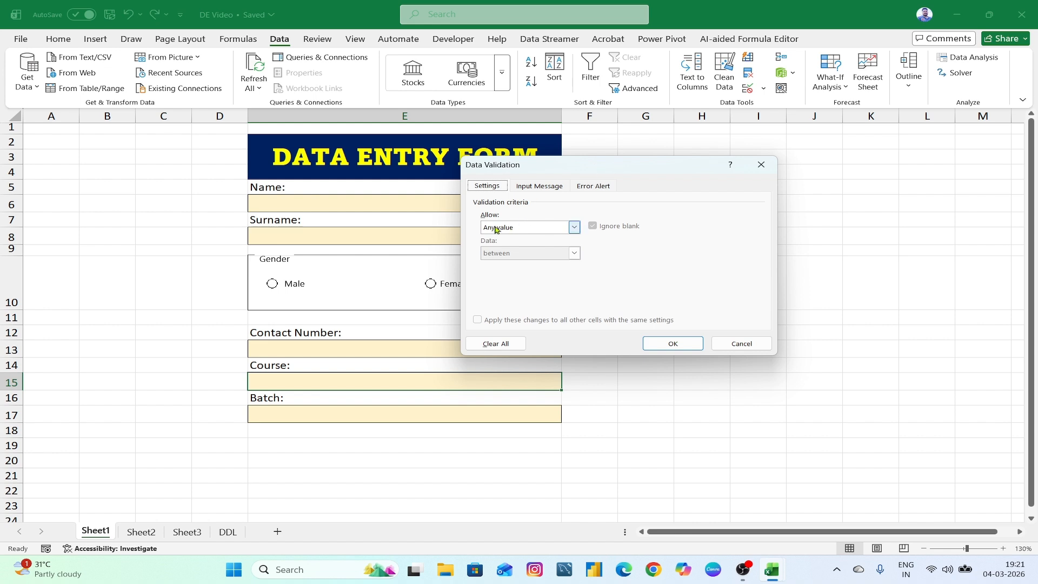
click(573, 230)
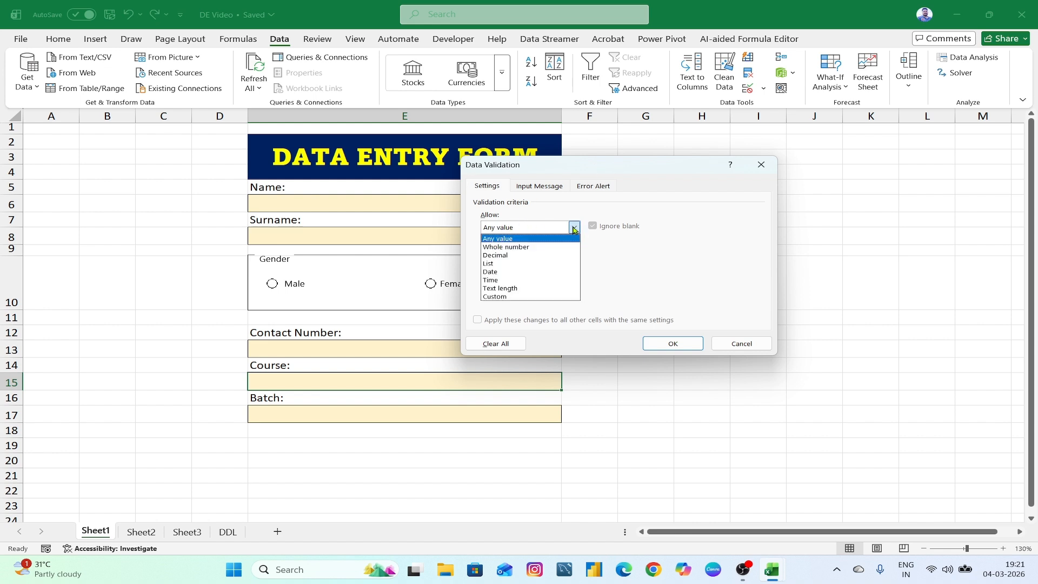
click(520, 264)
click(510, 277)
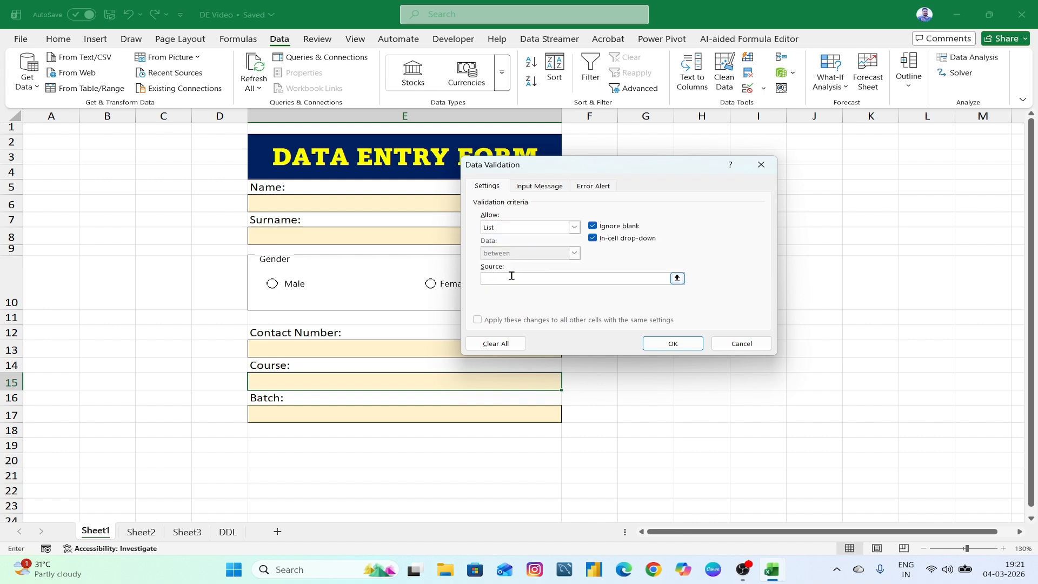
click(677, 279)
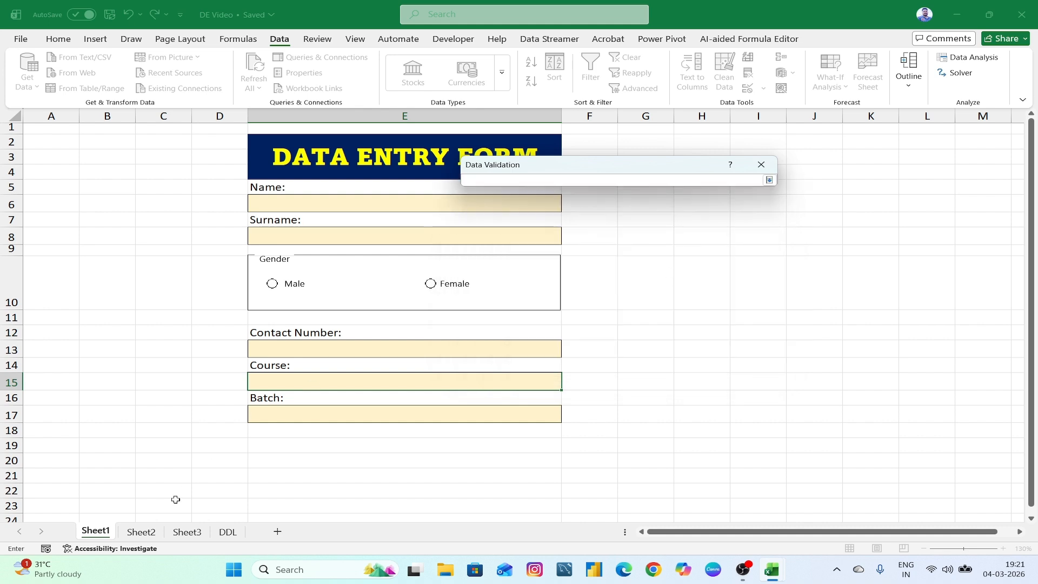
click(228, 531)
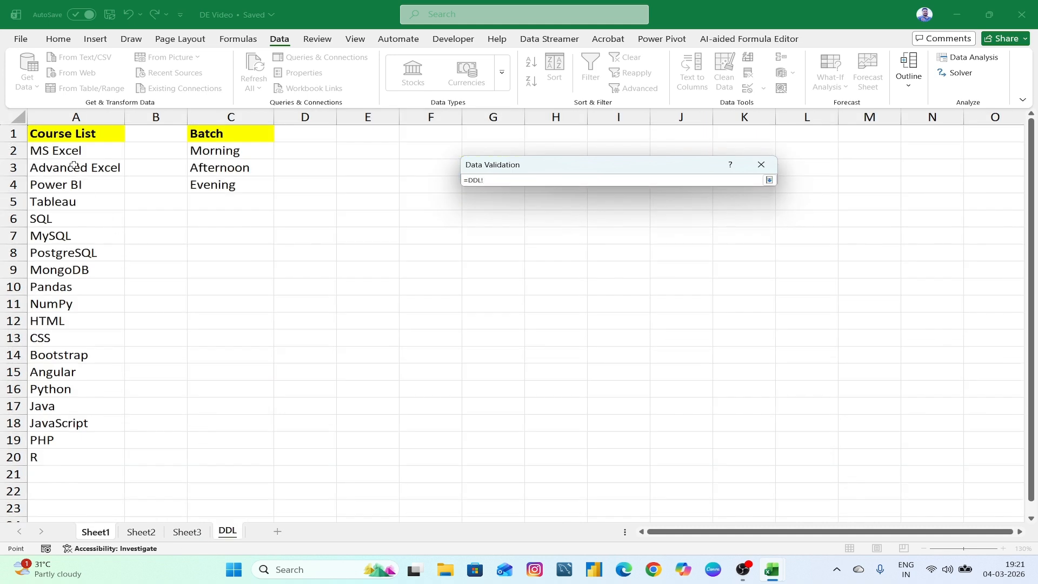
drag(68, 152, 59, 453)
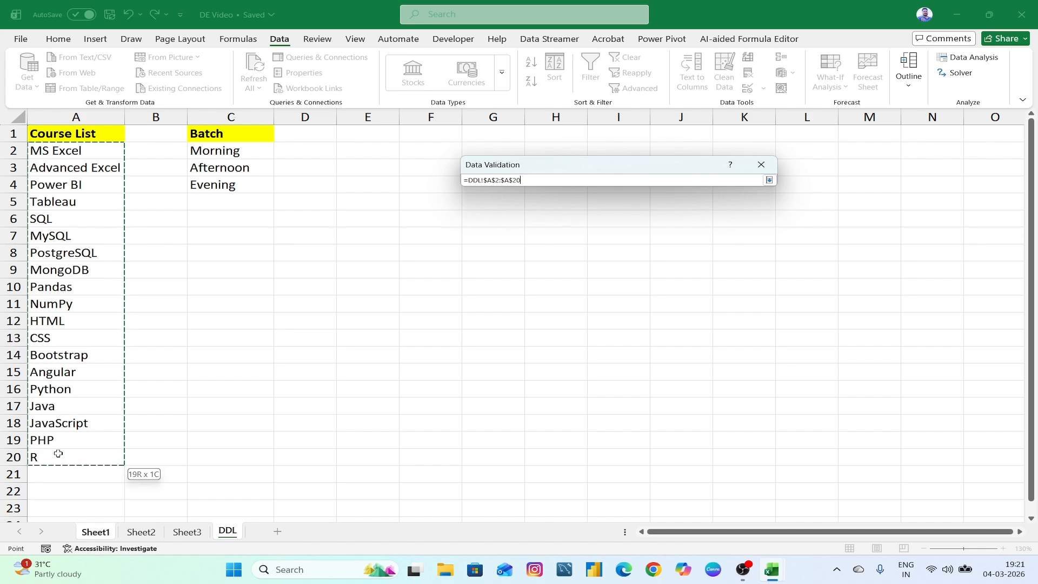
click(768, 180)
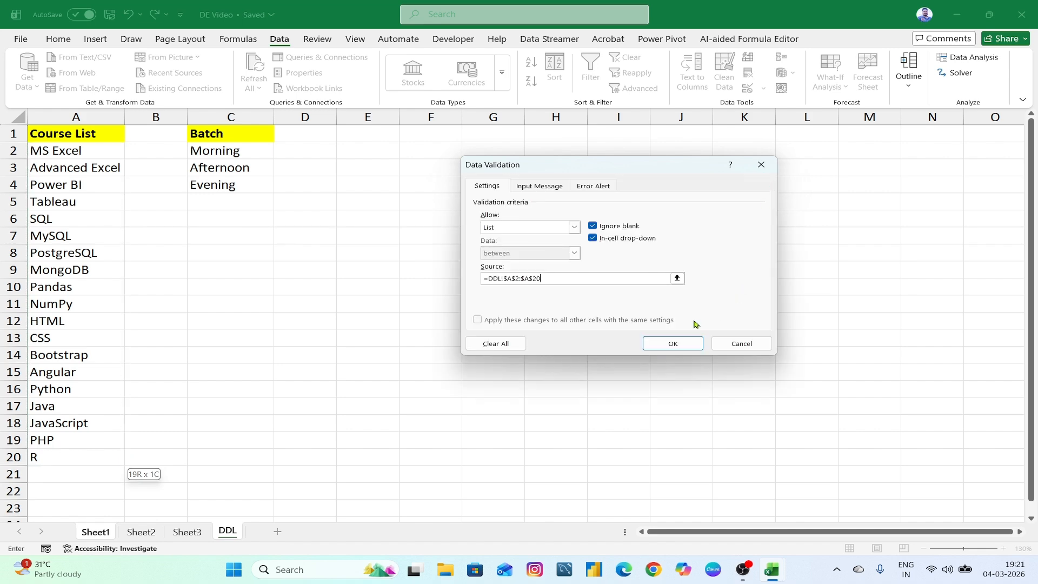
click(672, 343)
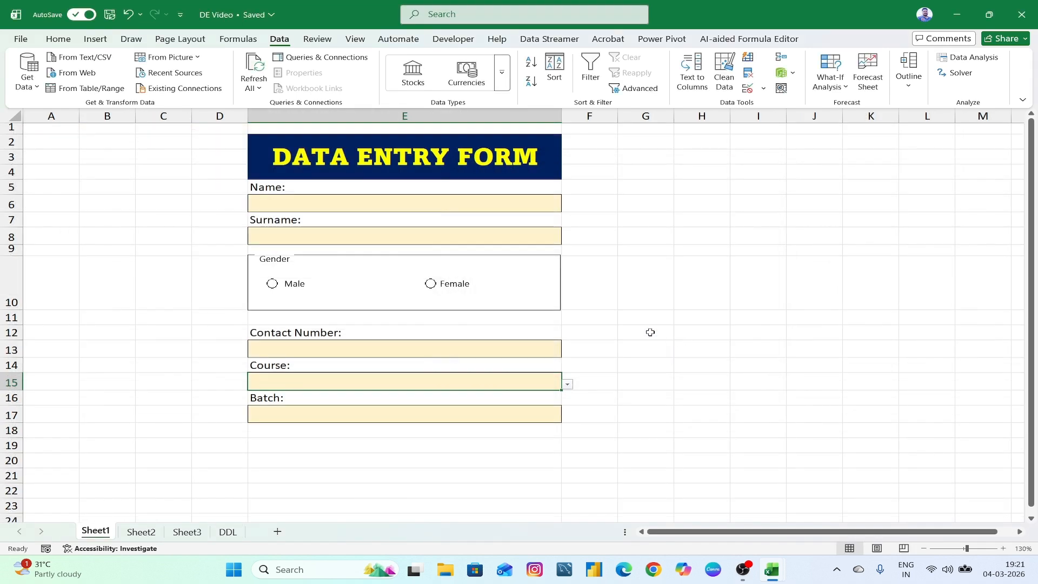
- Test the Course drop-down, then select the Batch cell E17
click(568, 384)
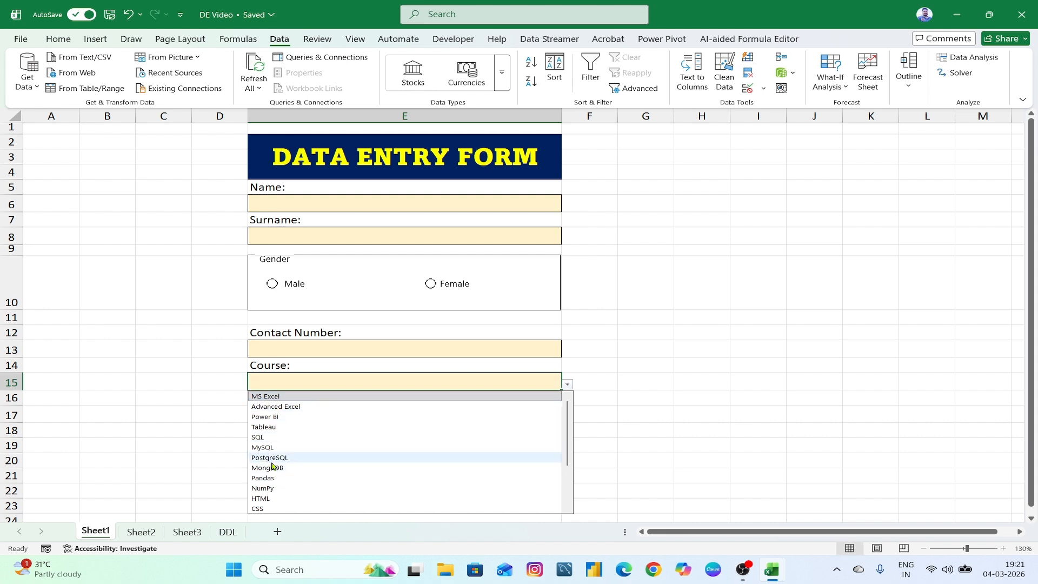
click(744, 364)
click(416, 414)
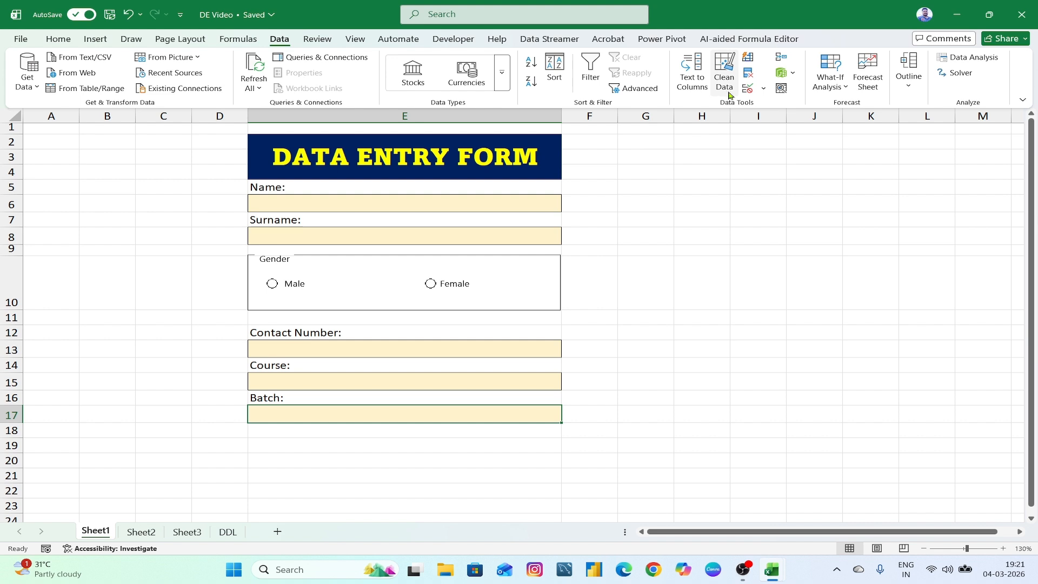
- Add List validation to Batch cell E17 with source =DDL!$C$2:$C$4 and test the drop-down
click(747, 88)
click(573, 227)
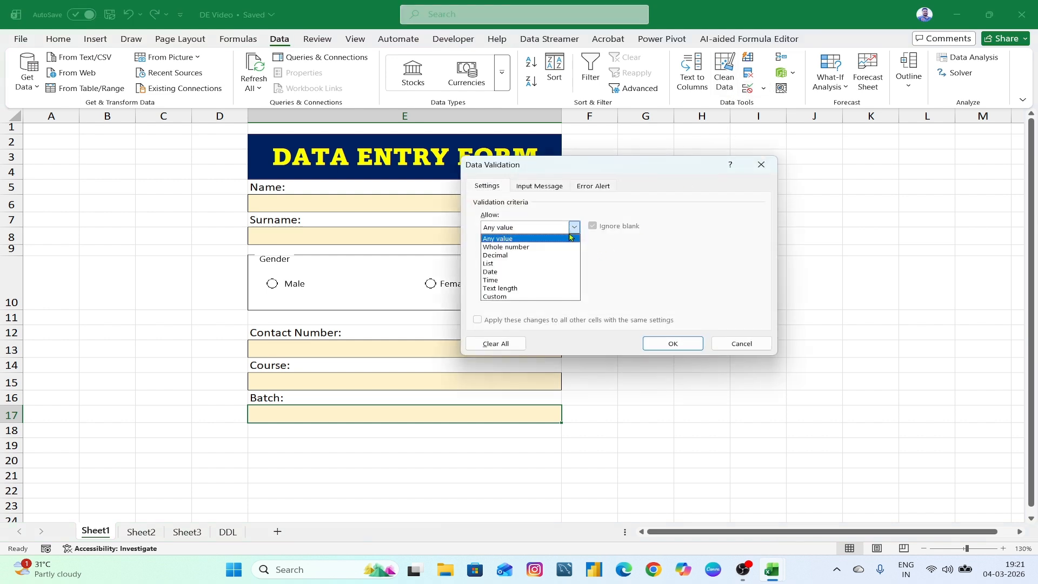
click(518, 261)
click(550, 277)
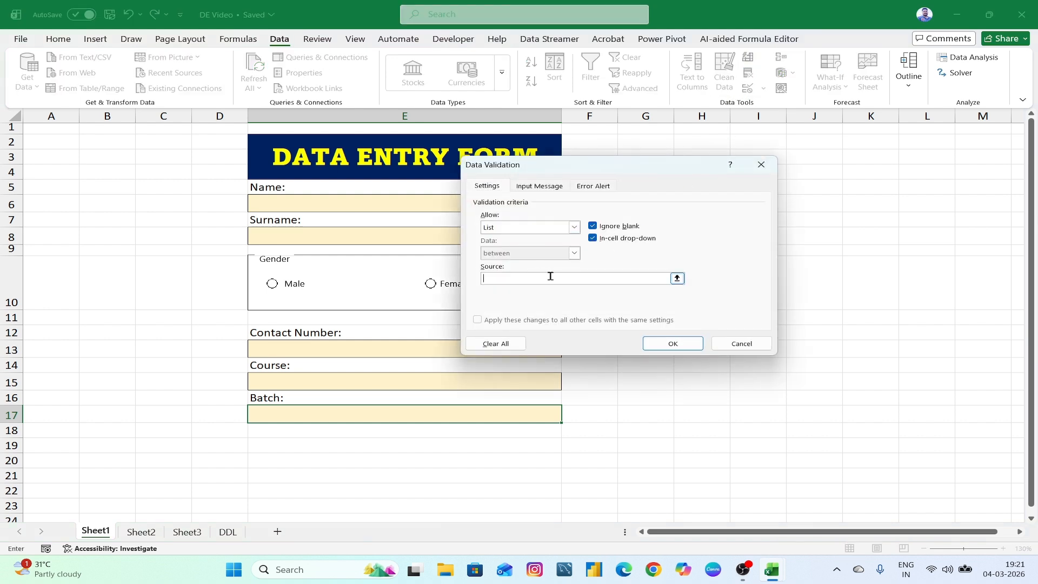
click(677, 278)
click(768, 184)
click(677, 278)
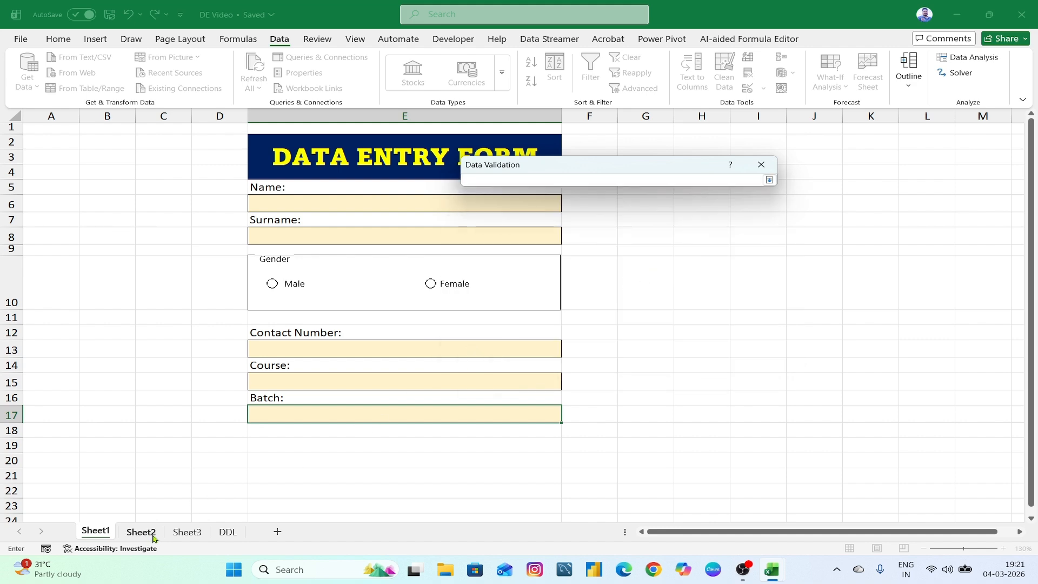
click(226, 532)
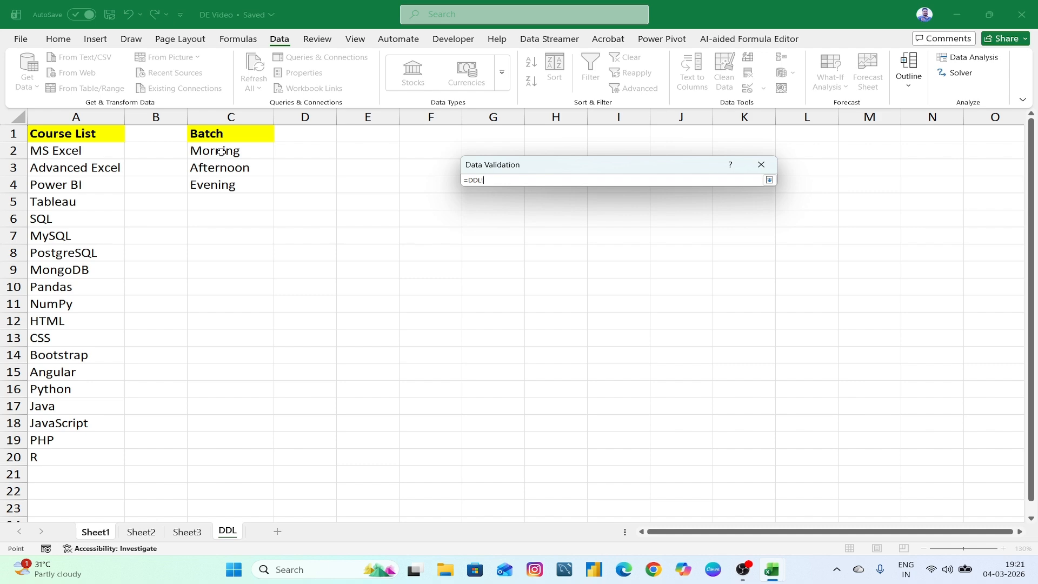
drag(221, 152, 259, 186)
click(768, 180)
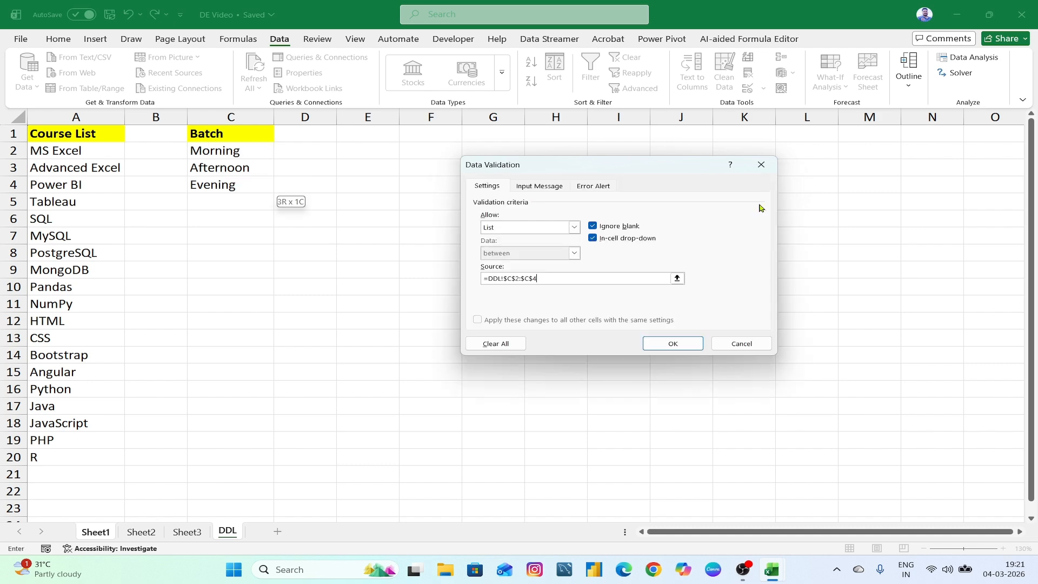
click(672, 343)
click(567, 417)
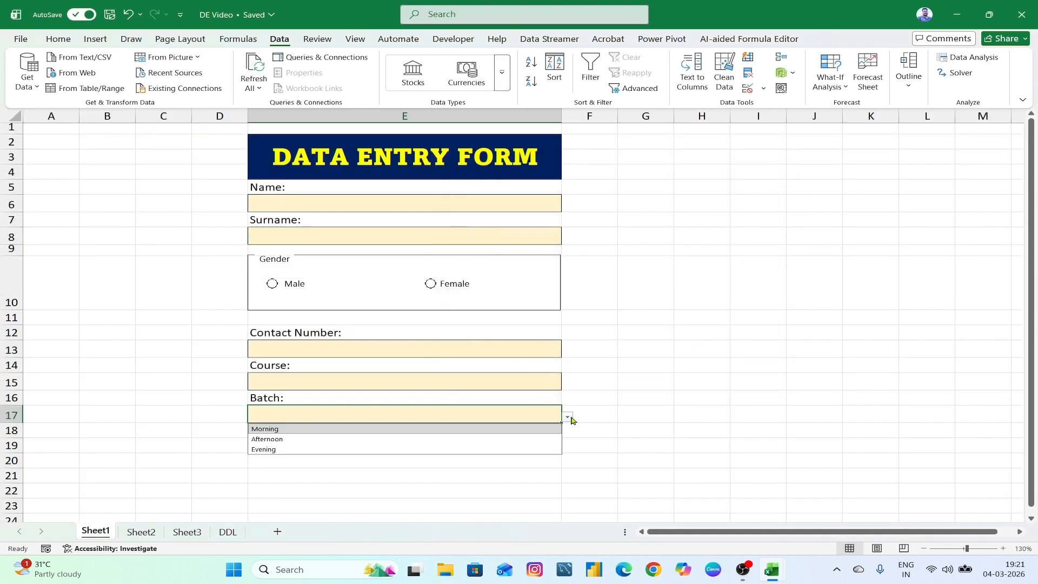
click(271, 494)
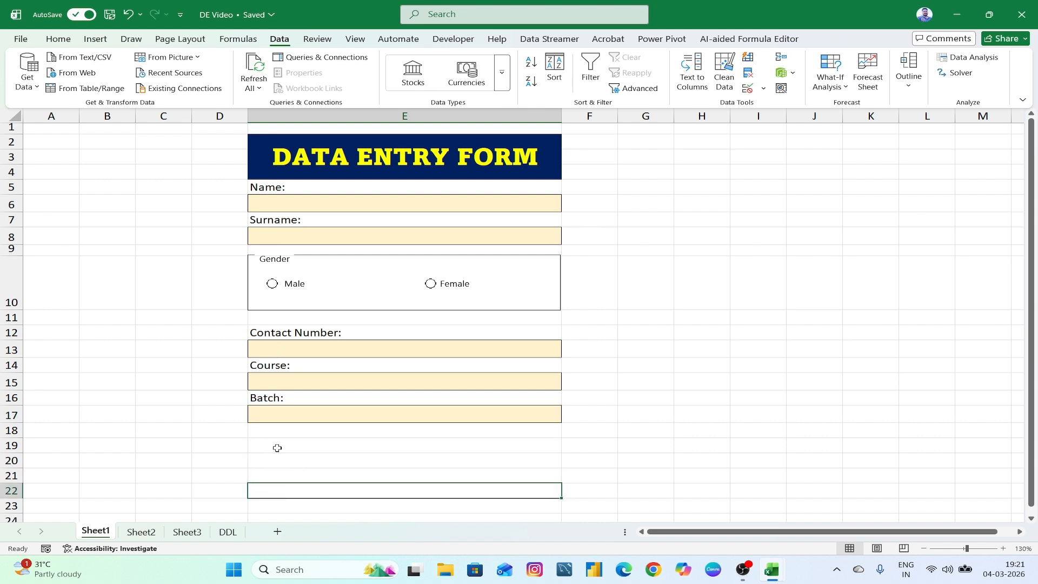
- Make the five entry cells' text right-aligned and italic
click(326, 203)
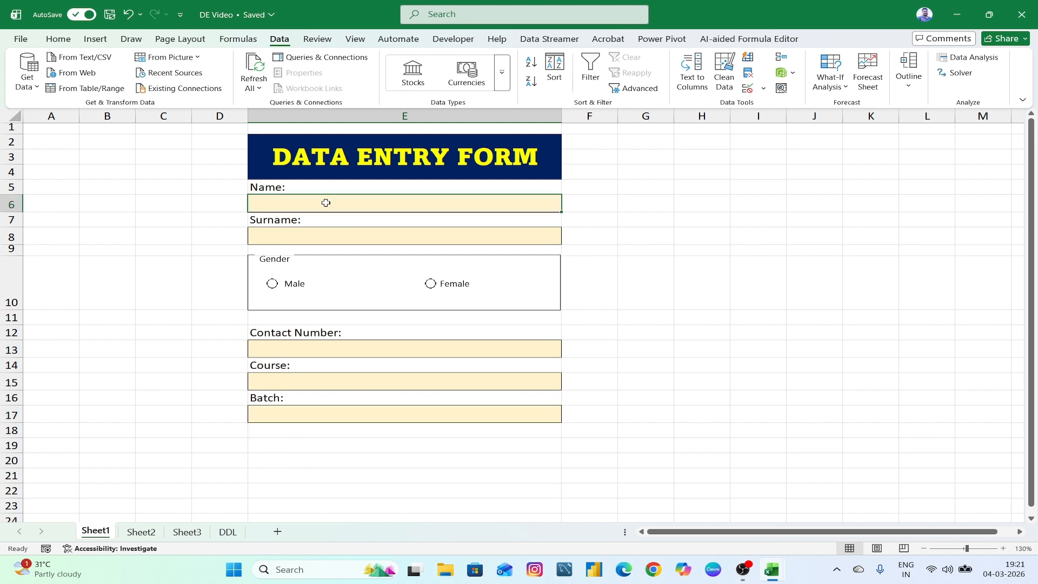
click(317, 237)
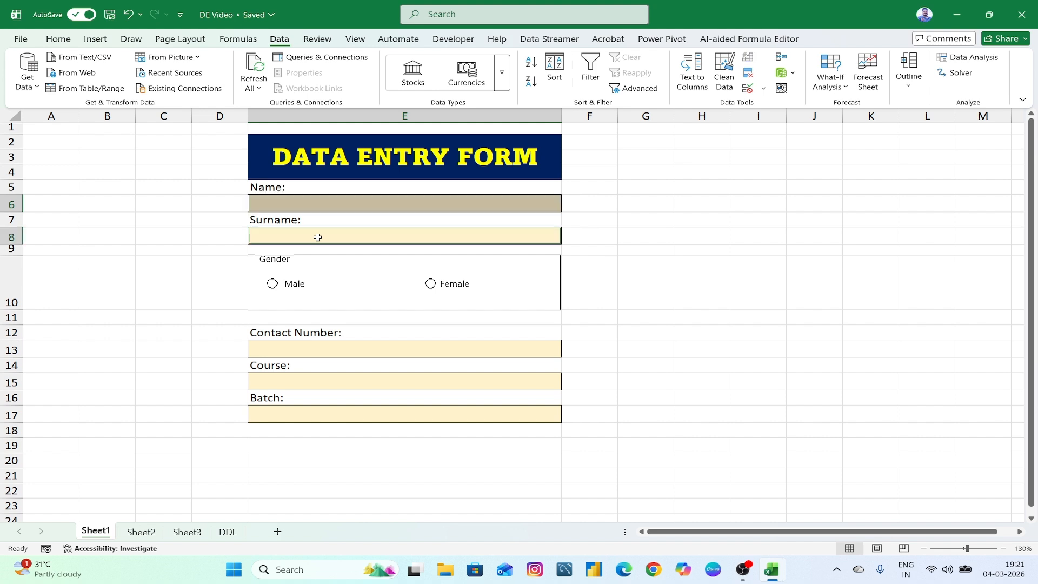
click(303, 349)
click(287, 382)
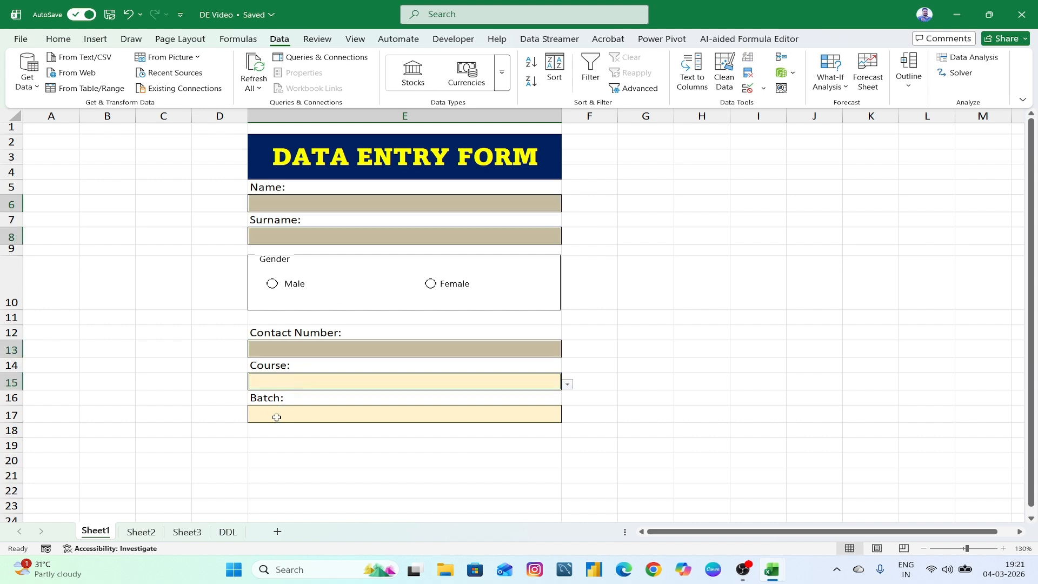
click(276, 416)
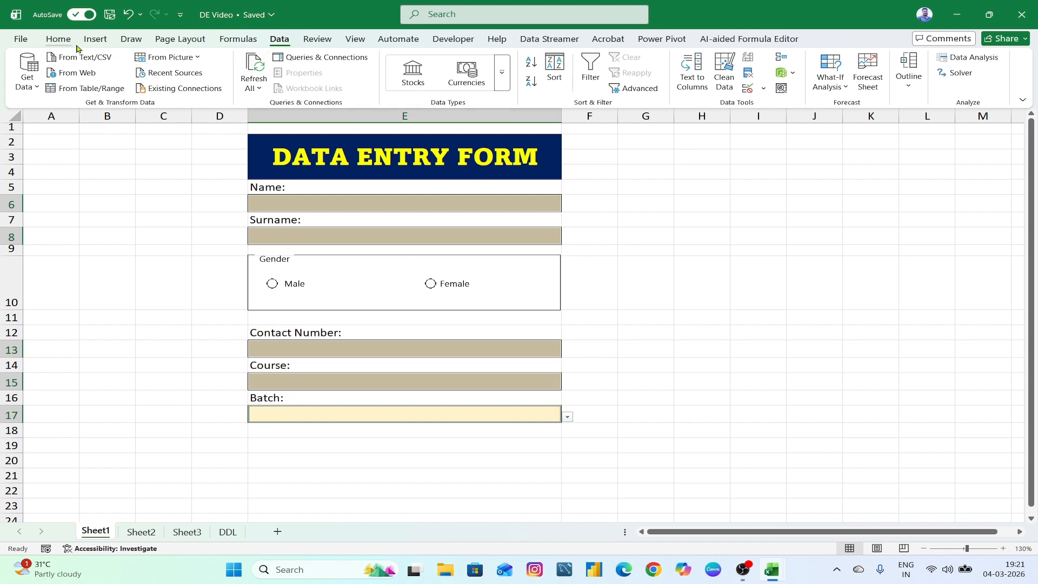
click(59, 40)
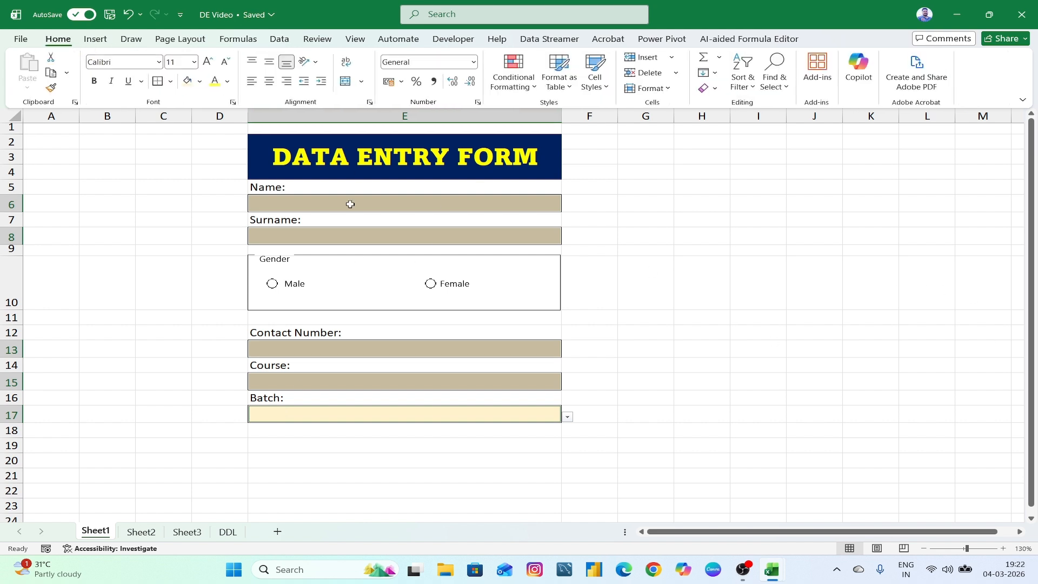
click(288, 81)
click(112, 81)
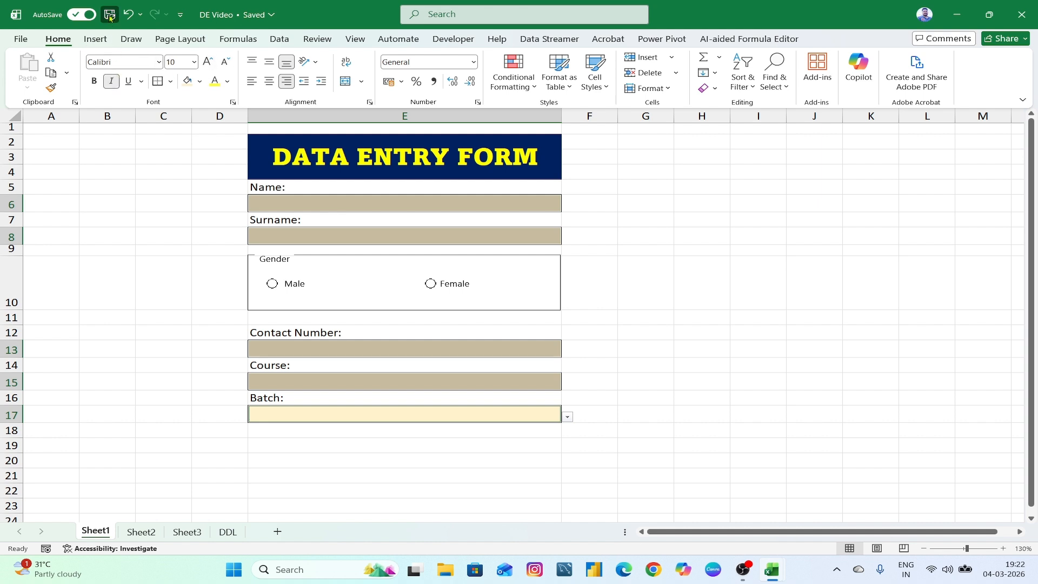
- Check that the Course and Batch drop-down lists open correctly
click(627, 303)
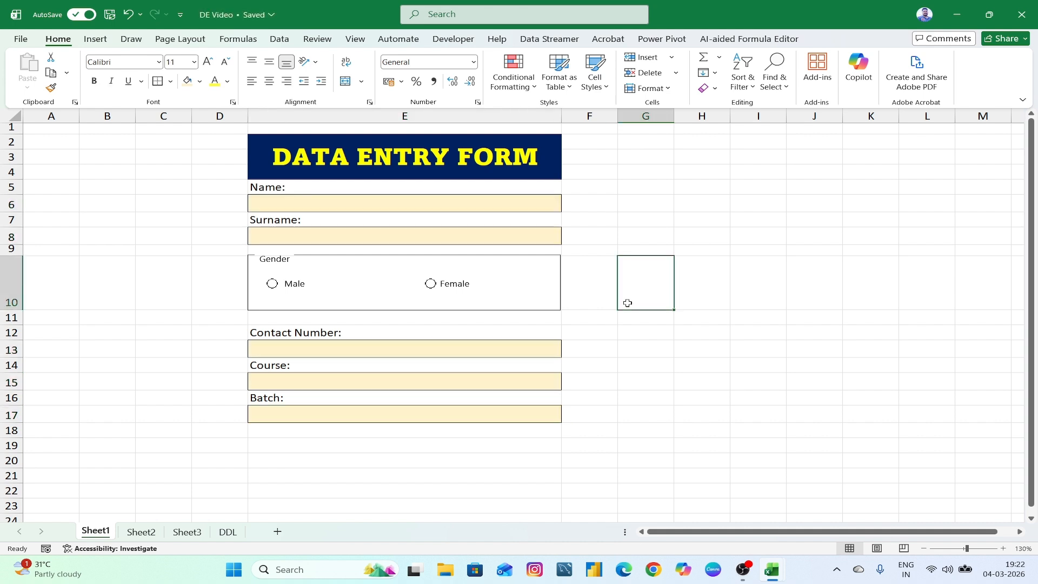
click(507, 379)
click(567, 387)
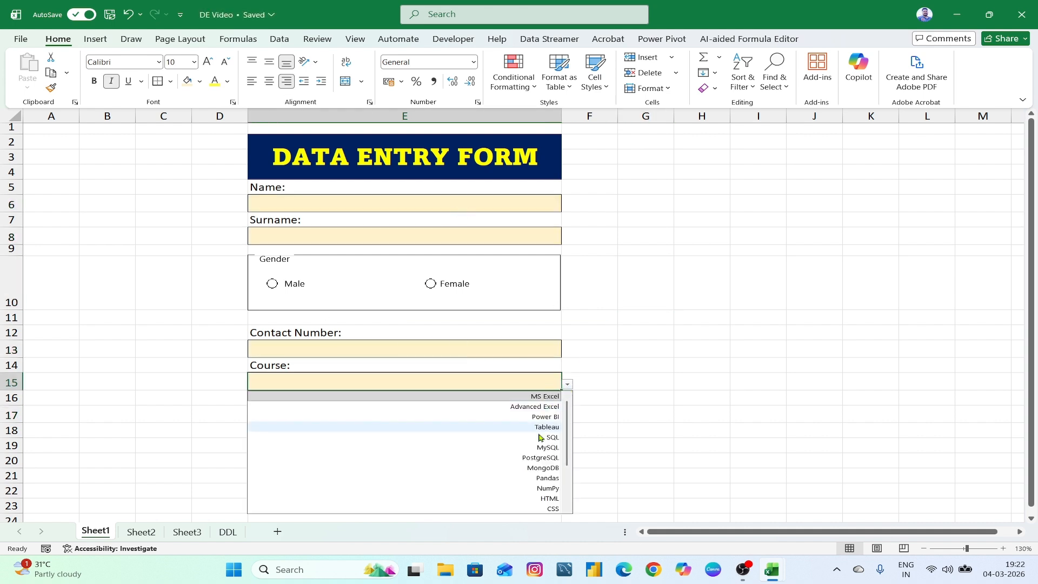
click(601, 415)
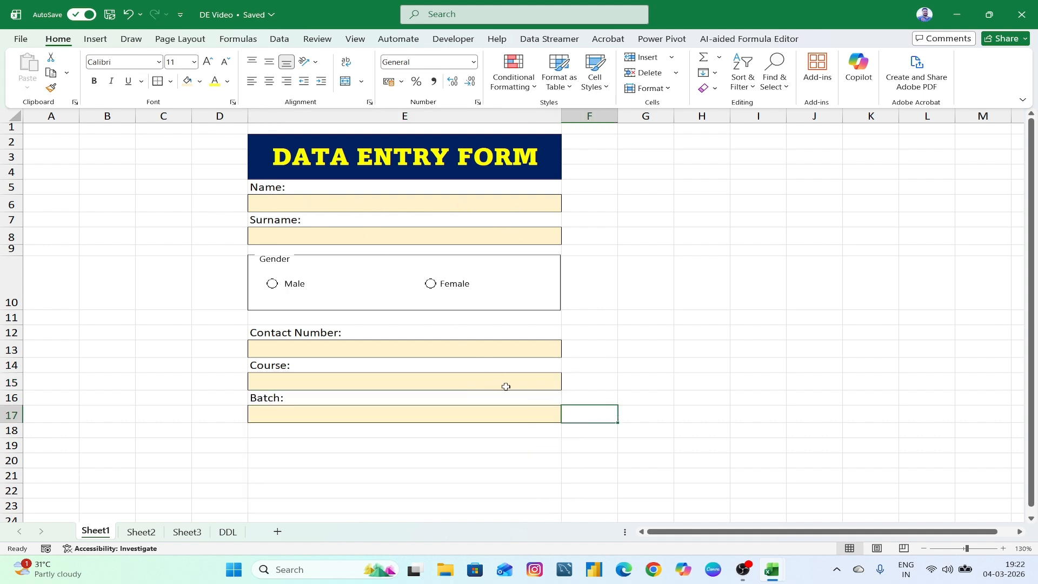
click(488, 410)
click(567, 417)
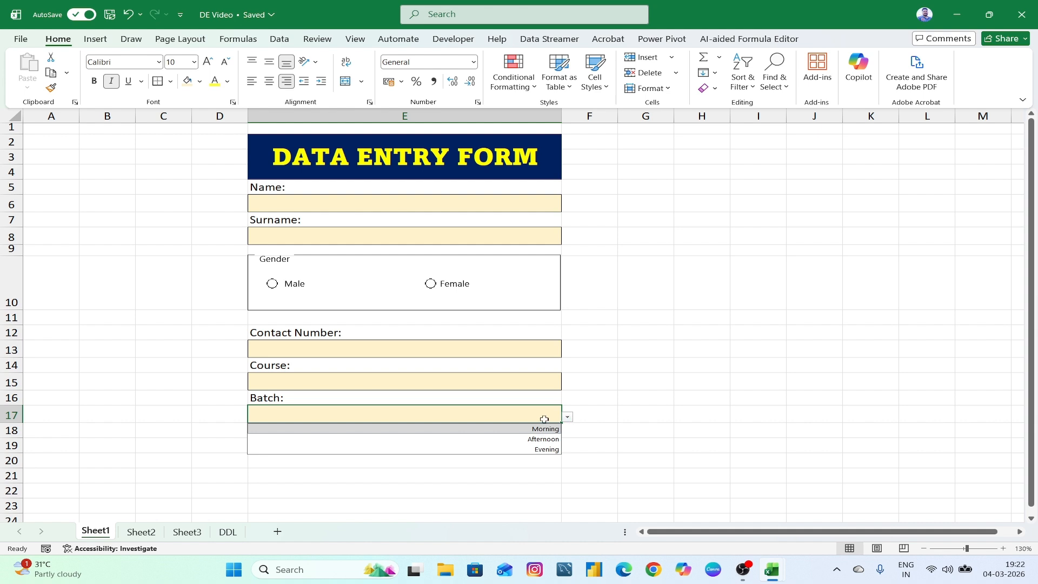
click(645, 415)
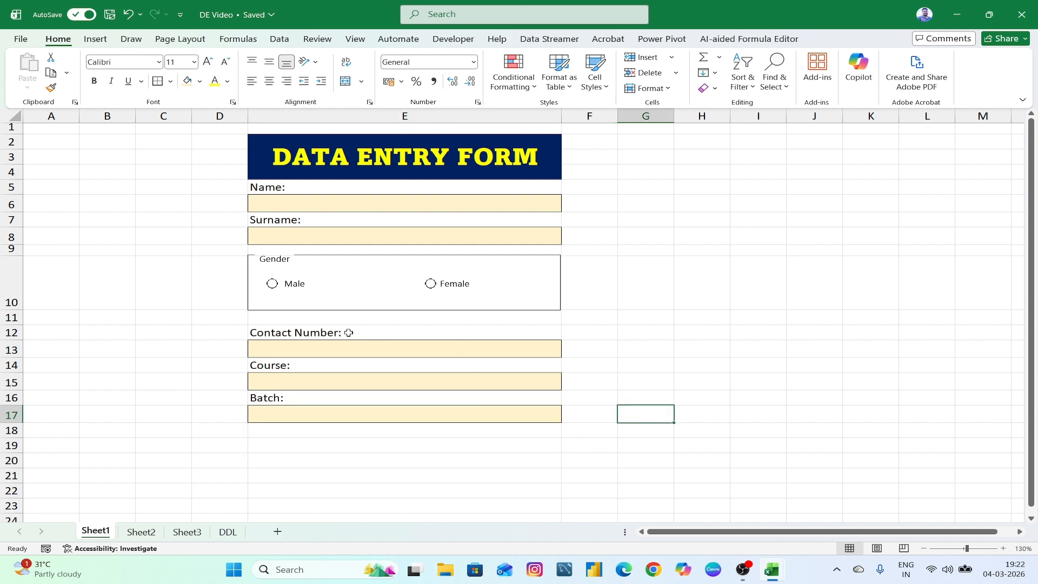
- Select merged cell E19 below Batch and switch to the finished Data Entry Form workbook
click(371, 448)
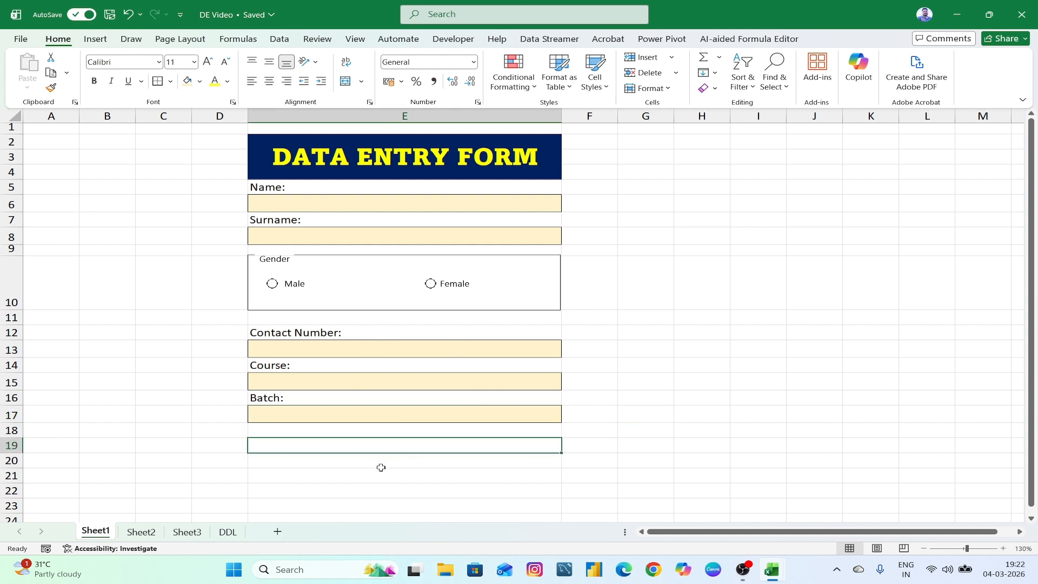
click(381, 467)
click(381, 451)
mouse_move(767, 575)
click(697, 511)
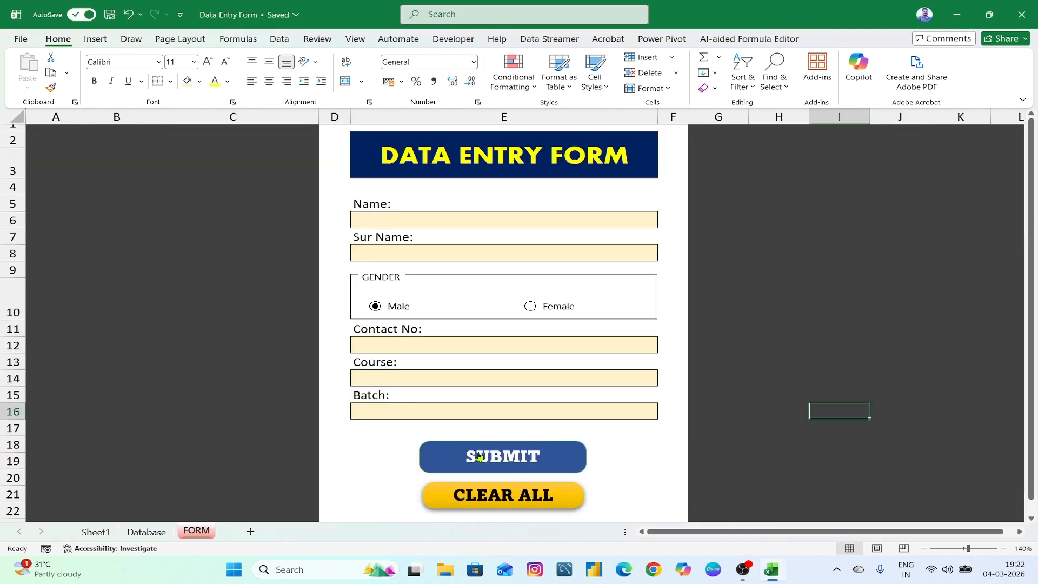
- Return to the DE Video workbook and select merged cell E19 below Batch
mouse_move(772, 573)
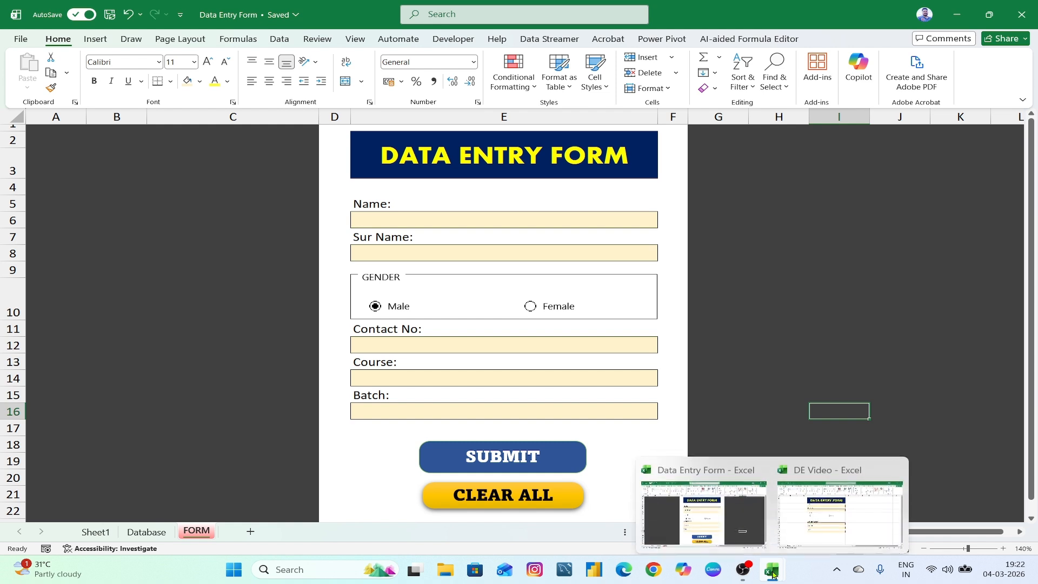
click(825, 535)
click(666, 401)
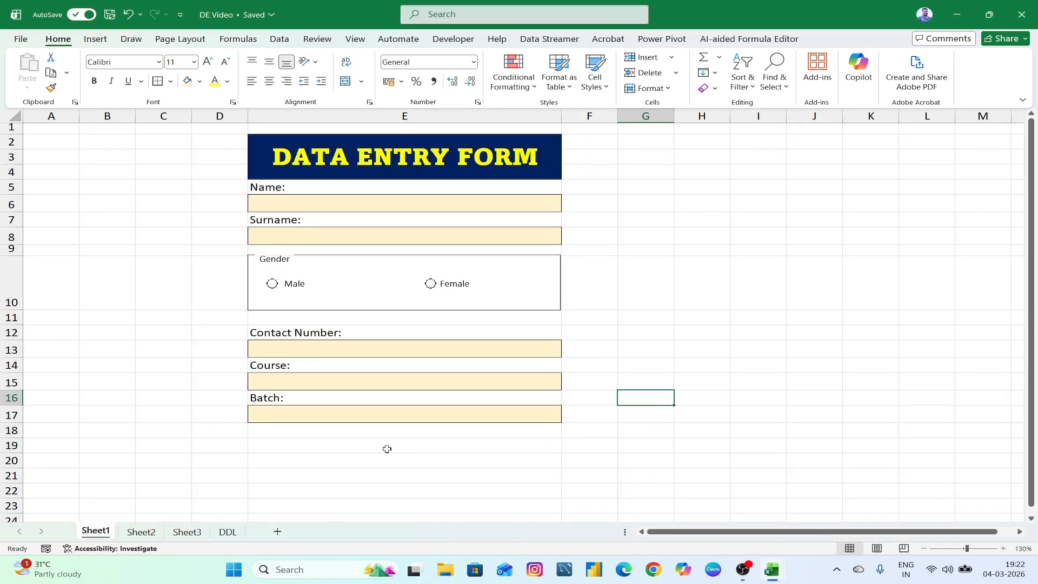
click(381, 445)
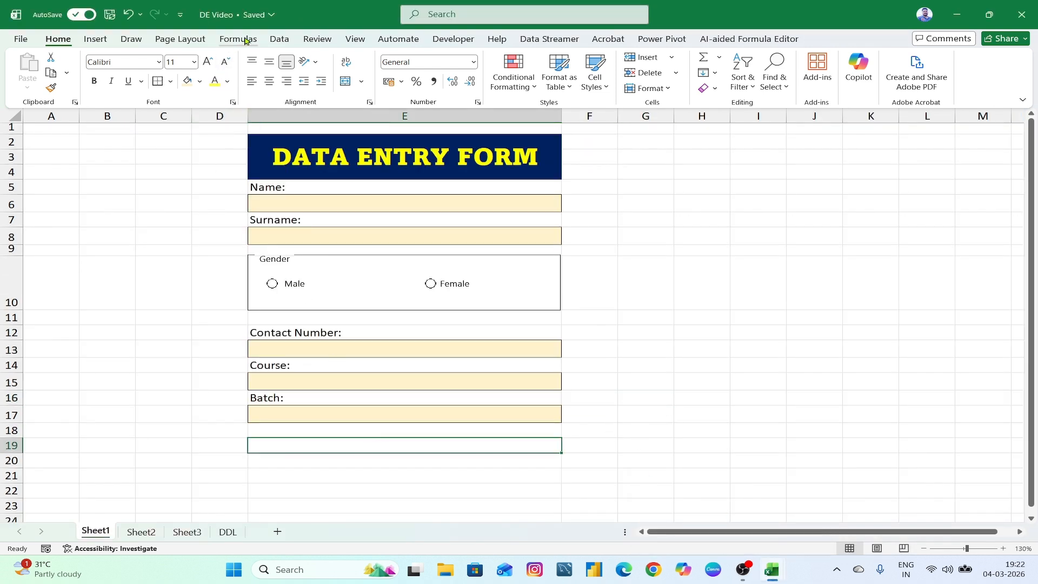
- Draw a Rounded Rectangle shape across rows 19–20 below the Batch field
click(101, 40)
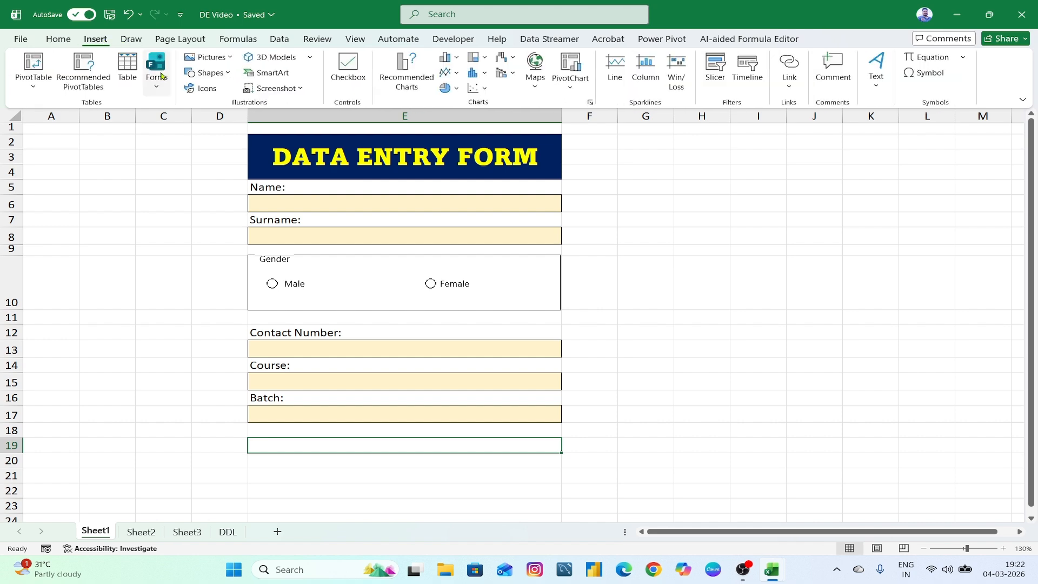
click(224, 74)
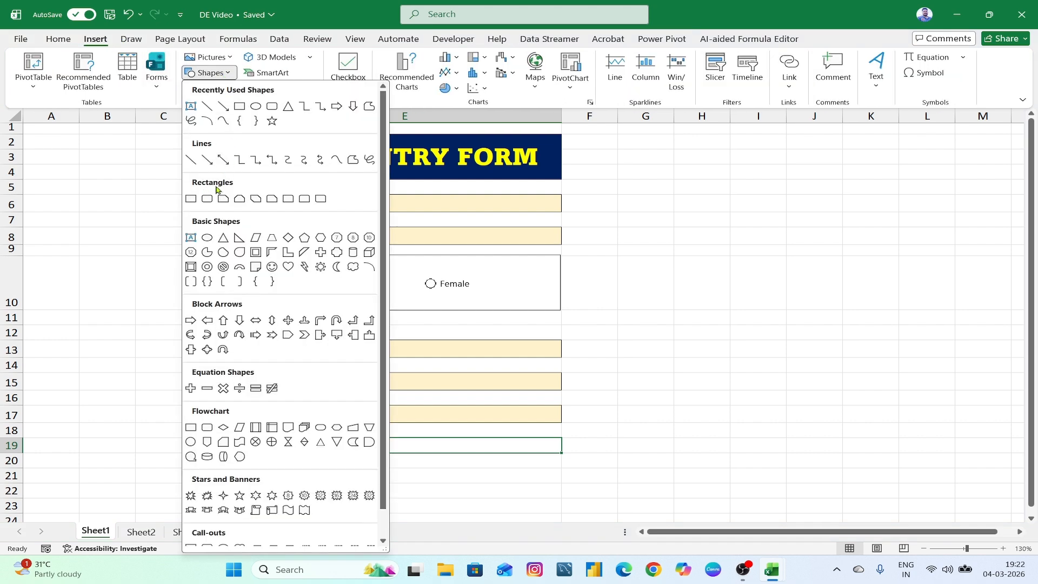
click(207, 200)
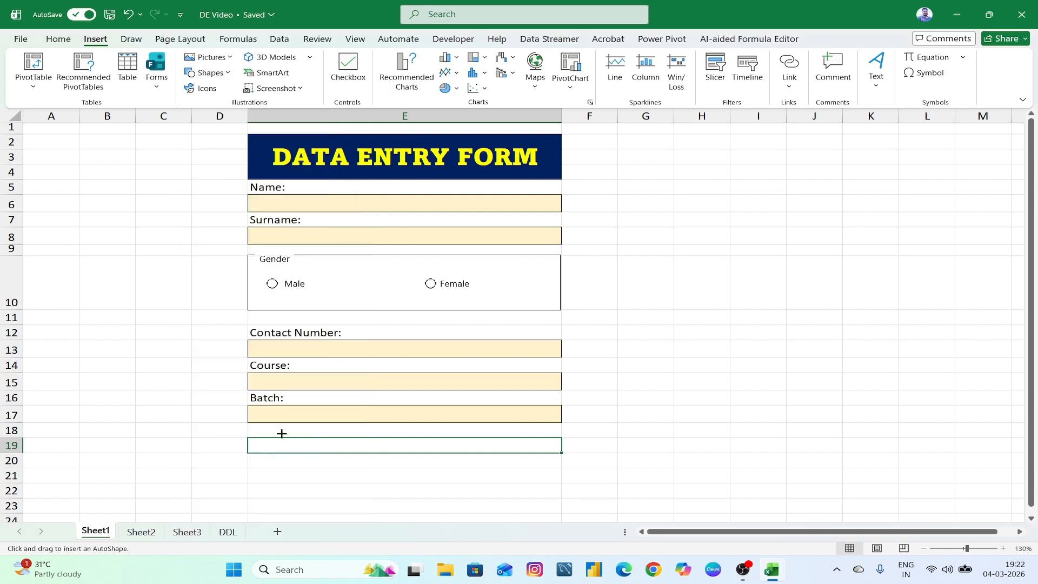
mouse_move(281, 433)
mouse_down()
mouse_move(385, 460)
mouse_move(492, 463)
mouse_up()
drag(404, 443, 417, 450)
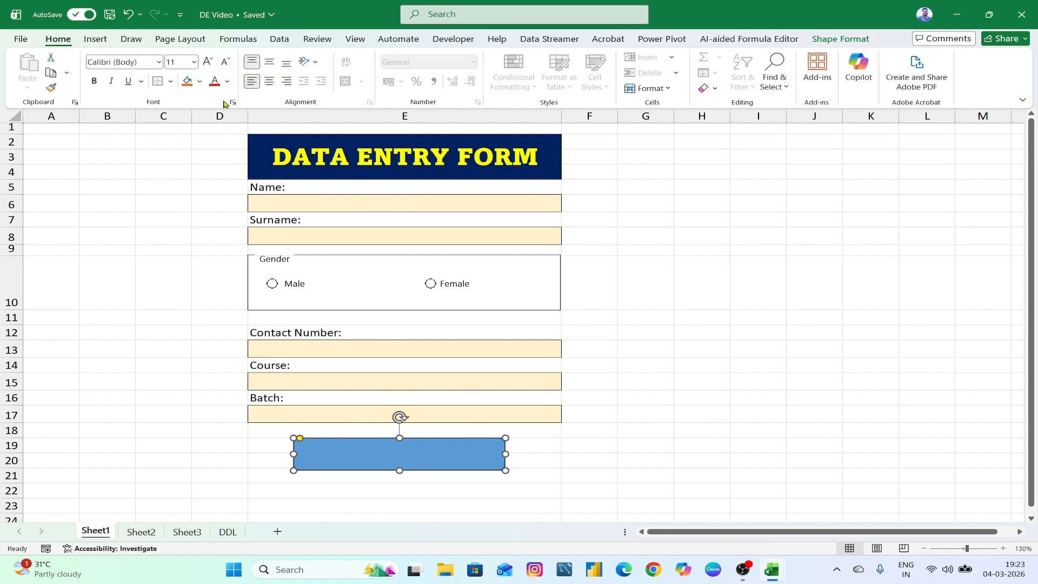
- Fill the rectangle under Batch with a dark blue from the hexagon colour palette
click(200, 85)
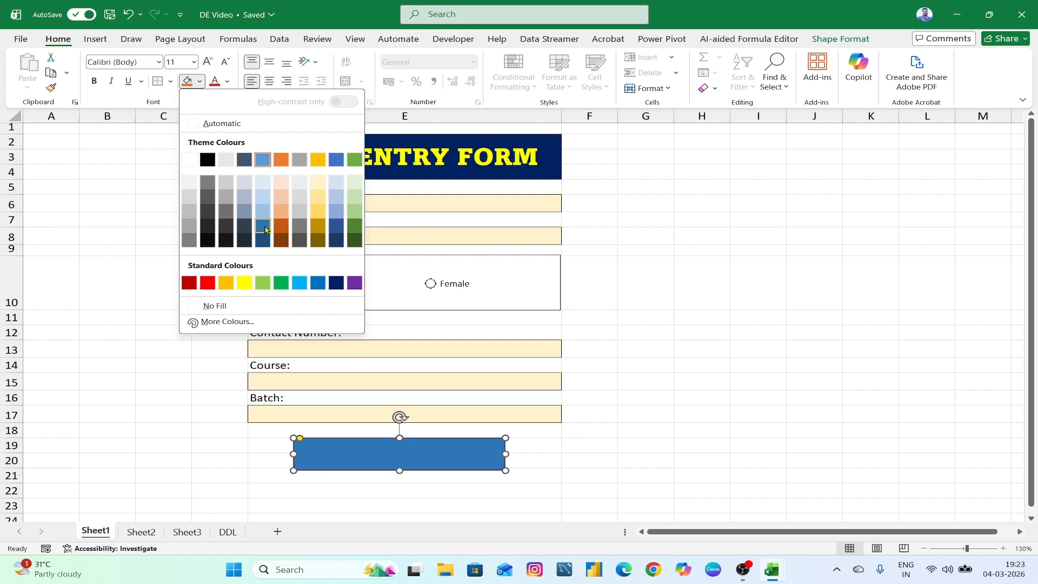
click(244, 327)
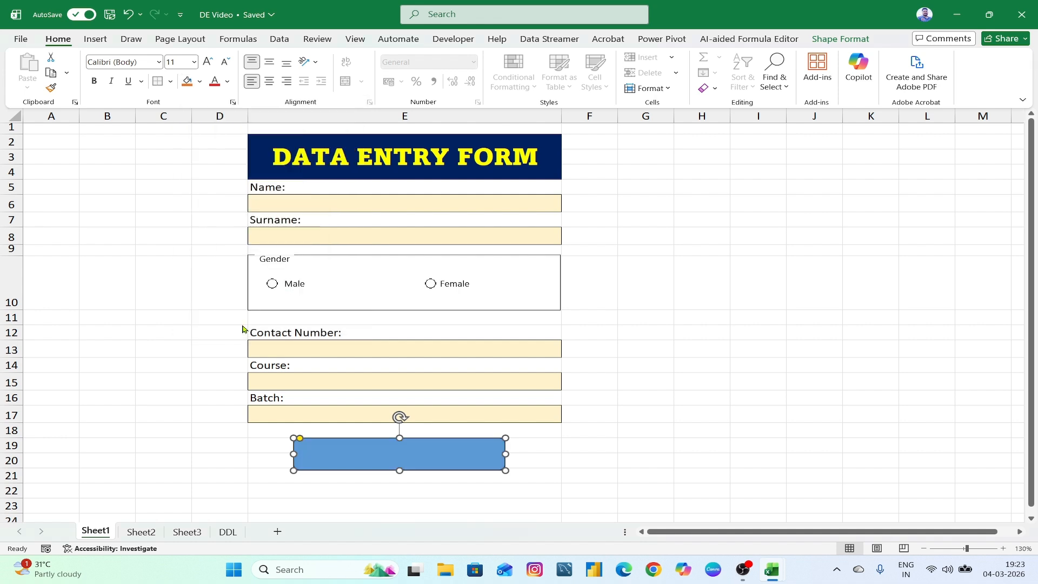
click(533, 172)
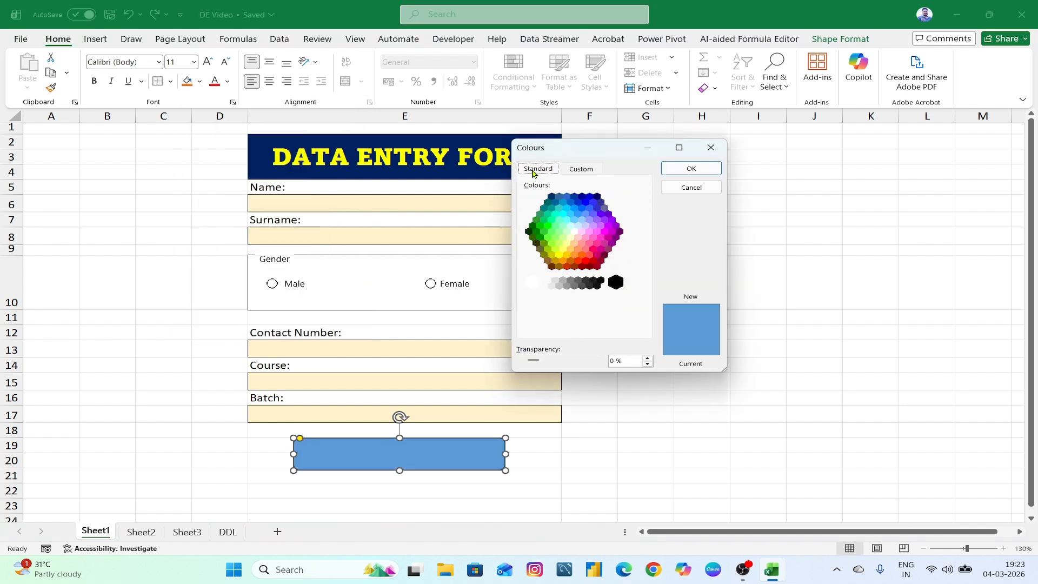
click(556, 204)
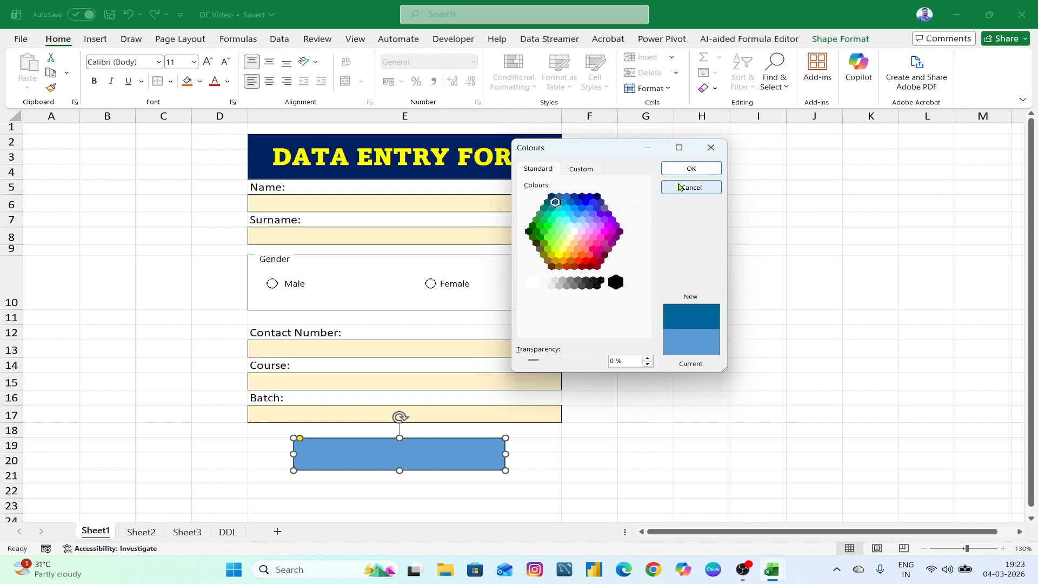
click(691, 168)
- After checking the reference workbook, refill the rectangle standard blue and make its text white
mouse_move(778, 568)
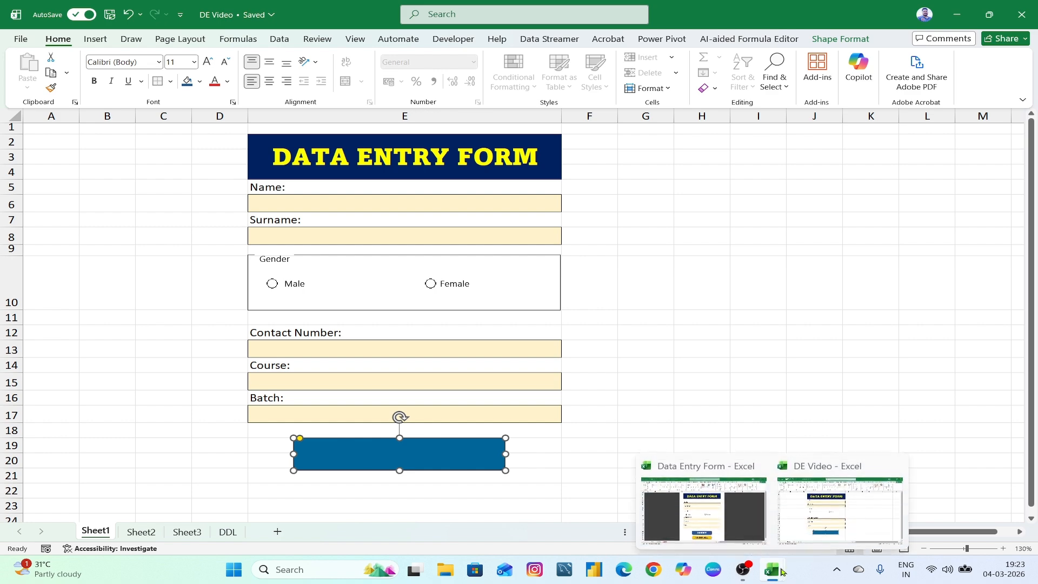
click(713, 505)
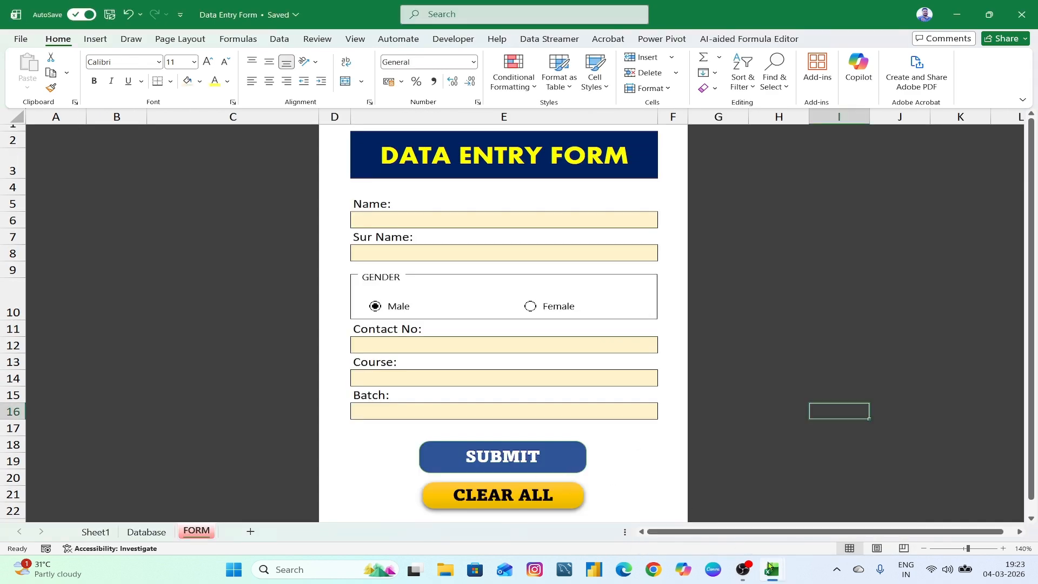
mouse_move(770, 569)
click(827, 506)
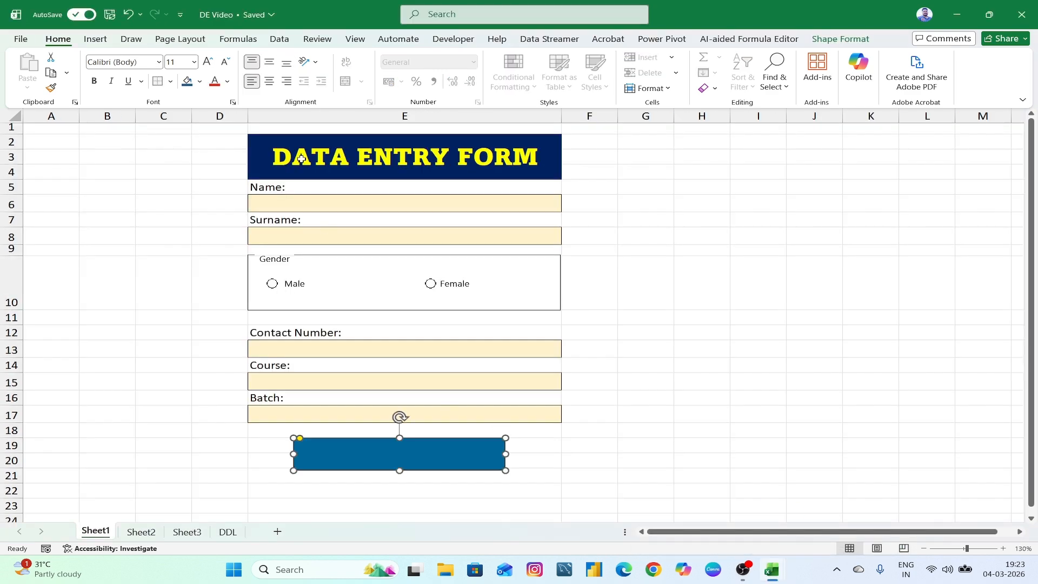
click(200, 82)
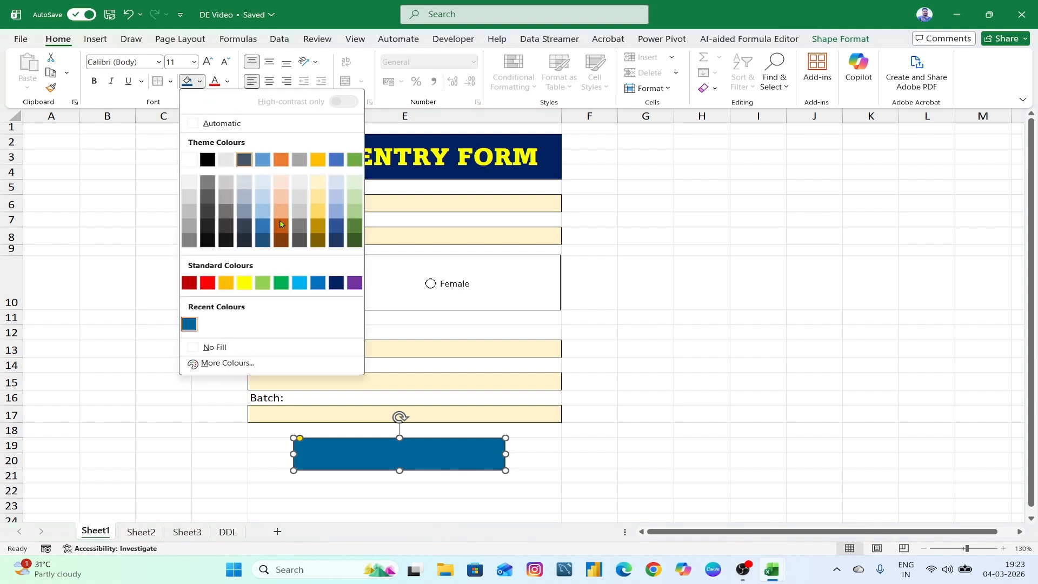
click(317, 283)
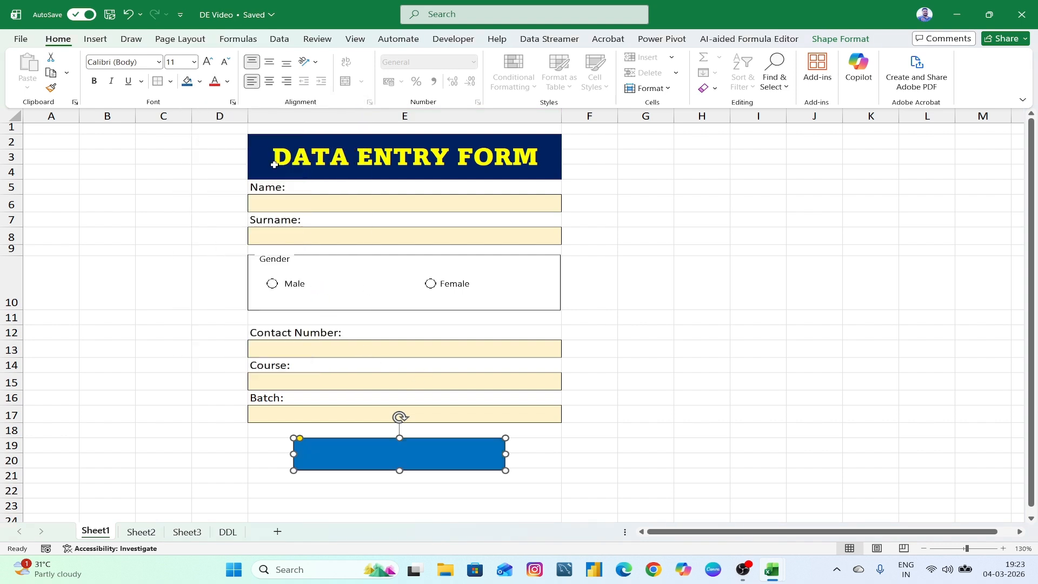
click(226, 82)
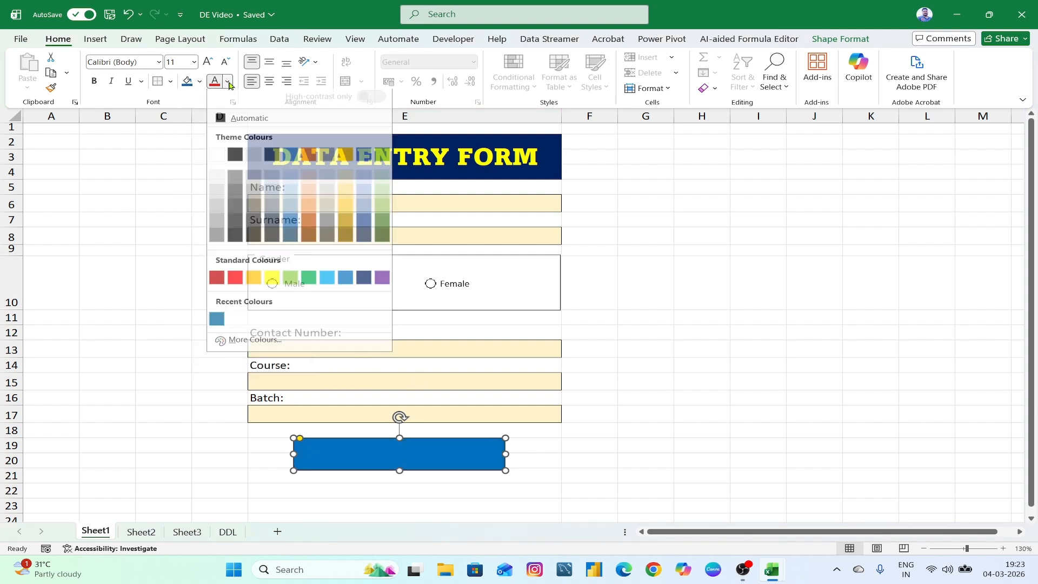
click(217, 161)
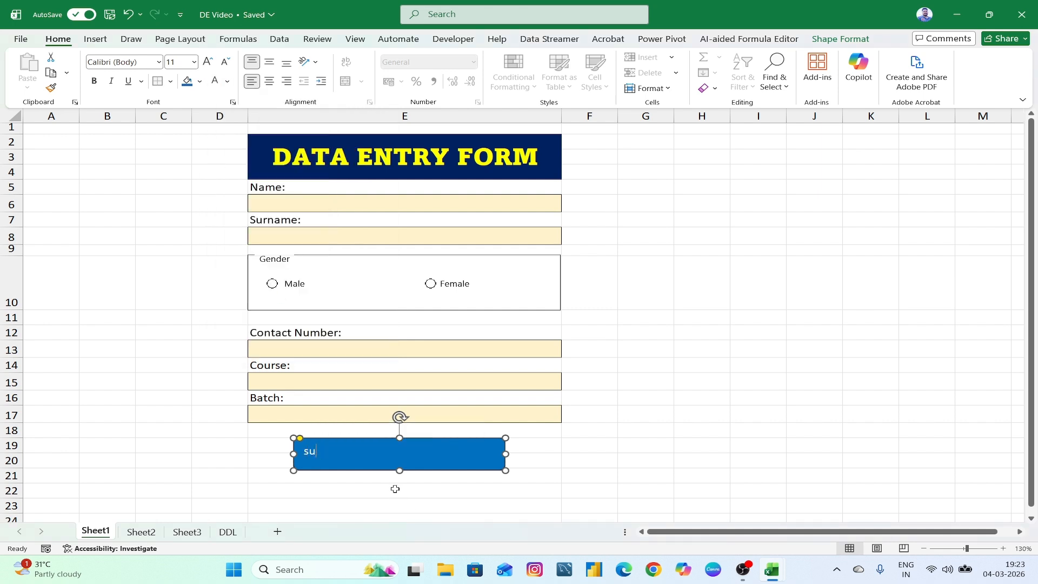
- Label the blue shape SUBMIT in centred, bold, 16-point Aptos Black
text(SUBMIT)
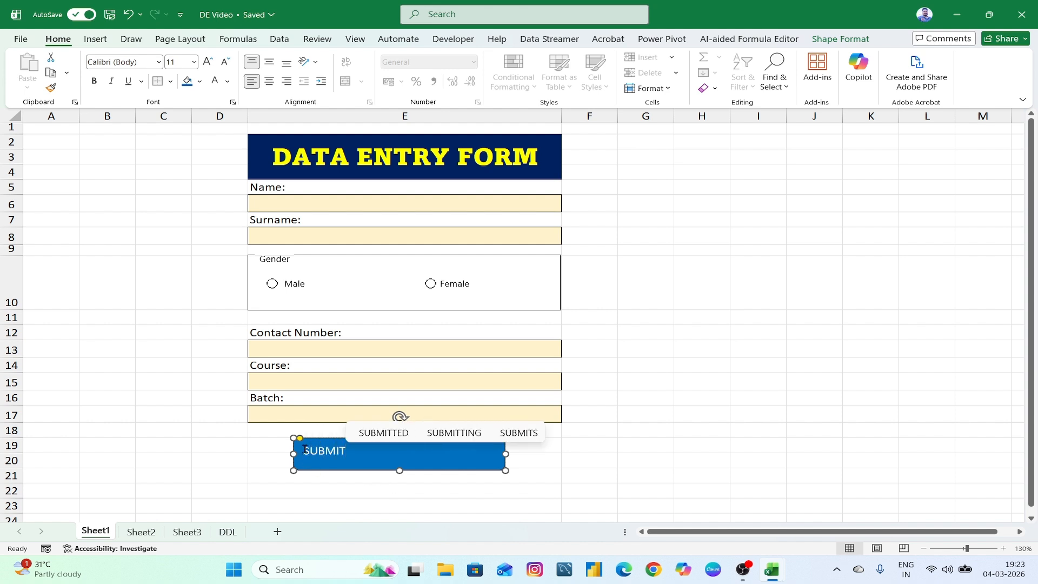
drag(303, 450, 352, 454)
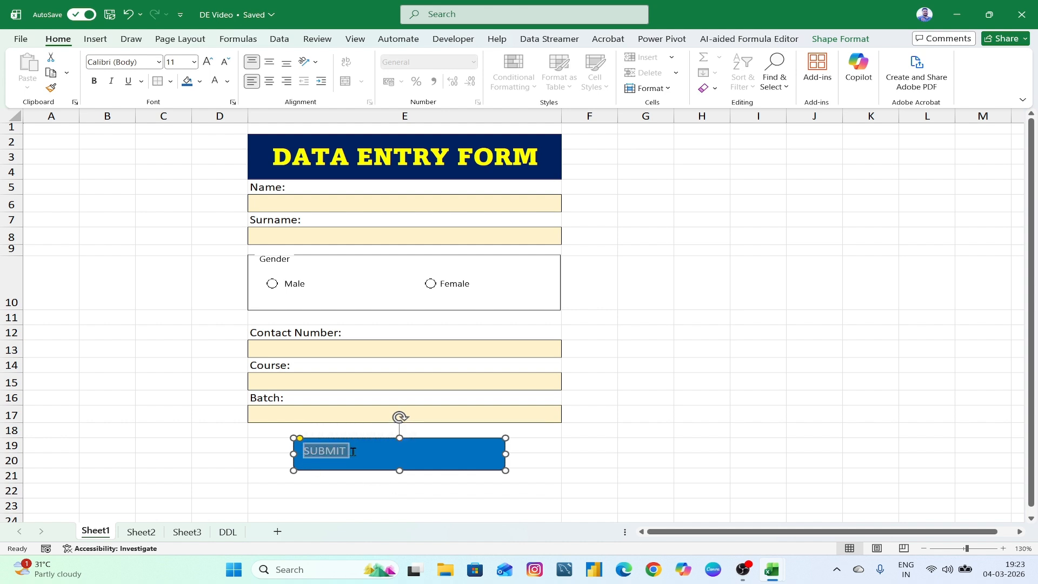
click(270, 84)
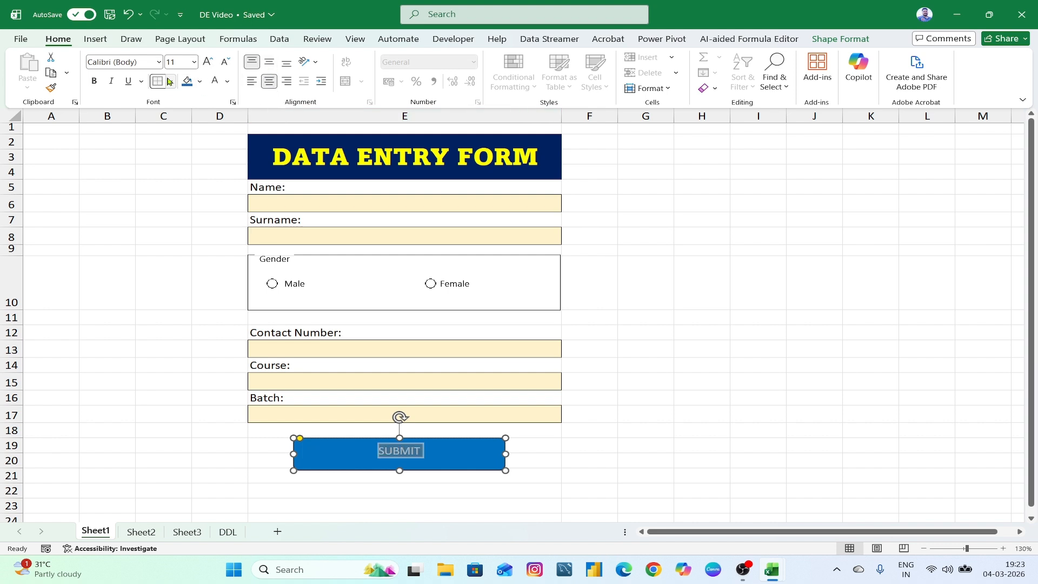
click(207, 62)
click(207, 62)
click(207, 62)
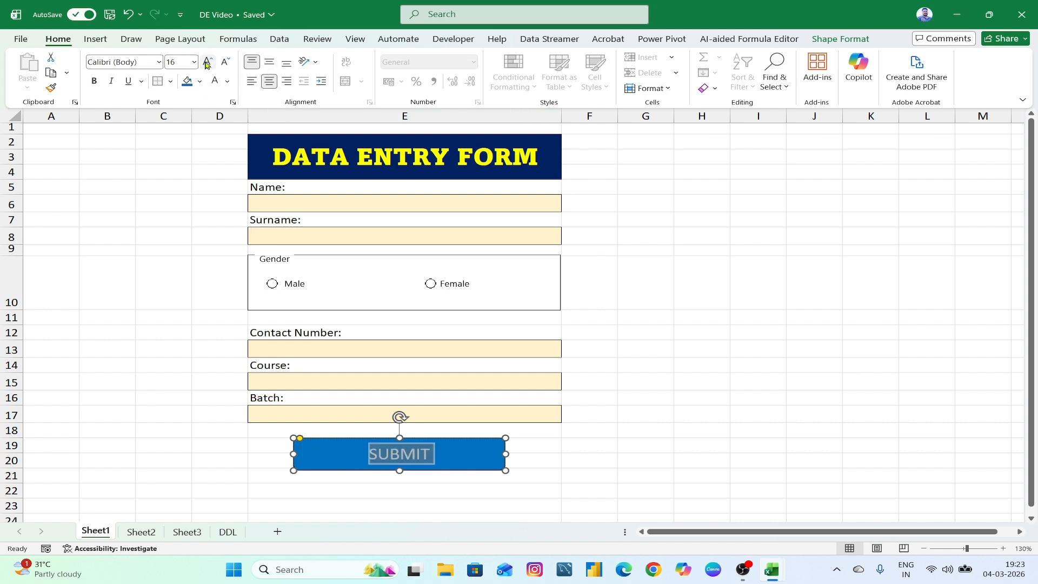
click(95, 81)
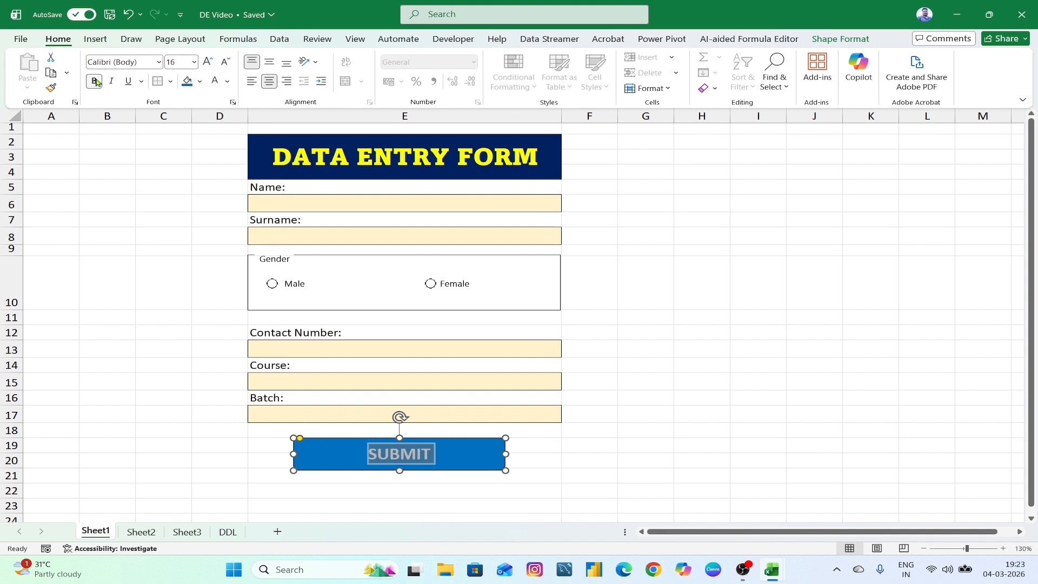
click(158, 62)
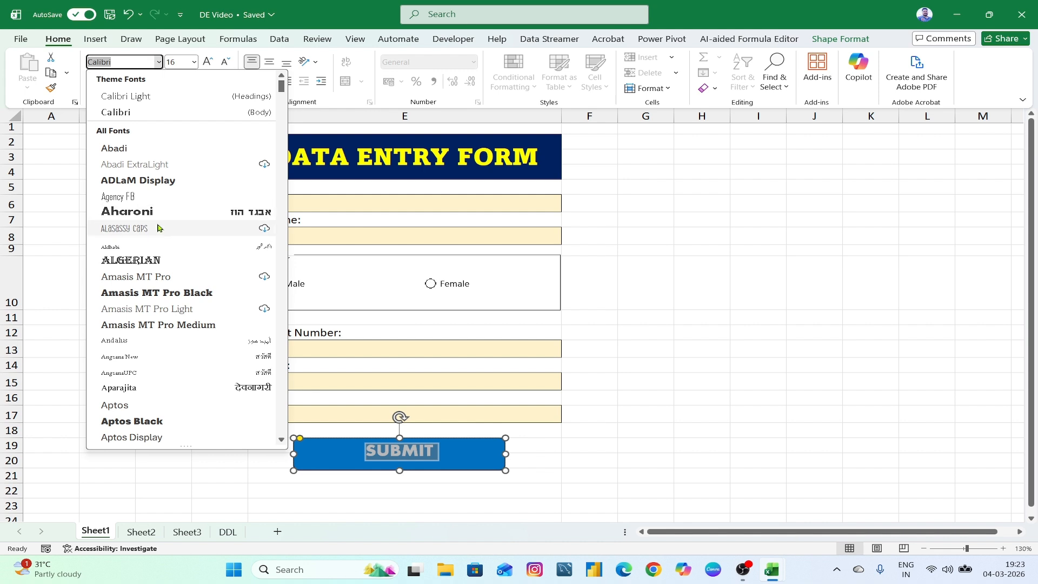
click(146, 421)
click(670, 461)
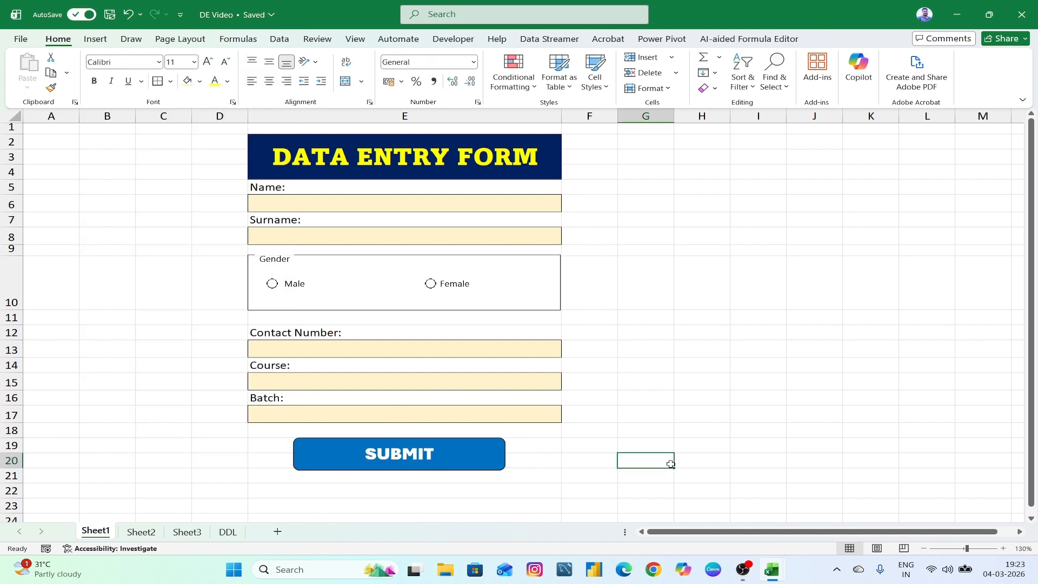
click(406, 448)
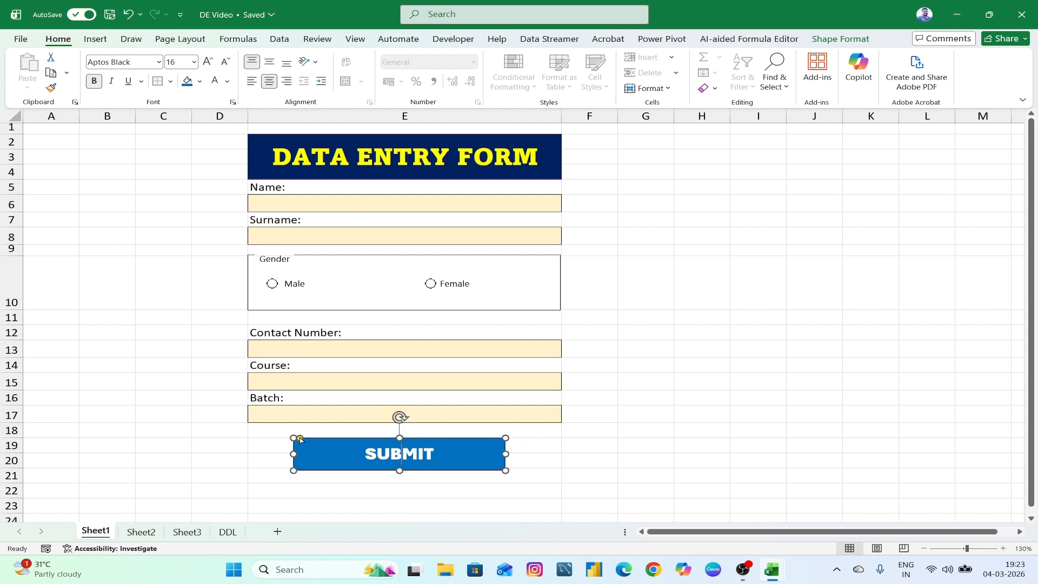
- Round the SUBMIT shape's corners further and try a light blue fill
drag(300, 439, 306, 441)
click(552, 463)
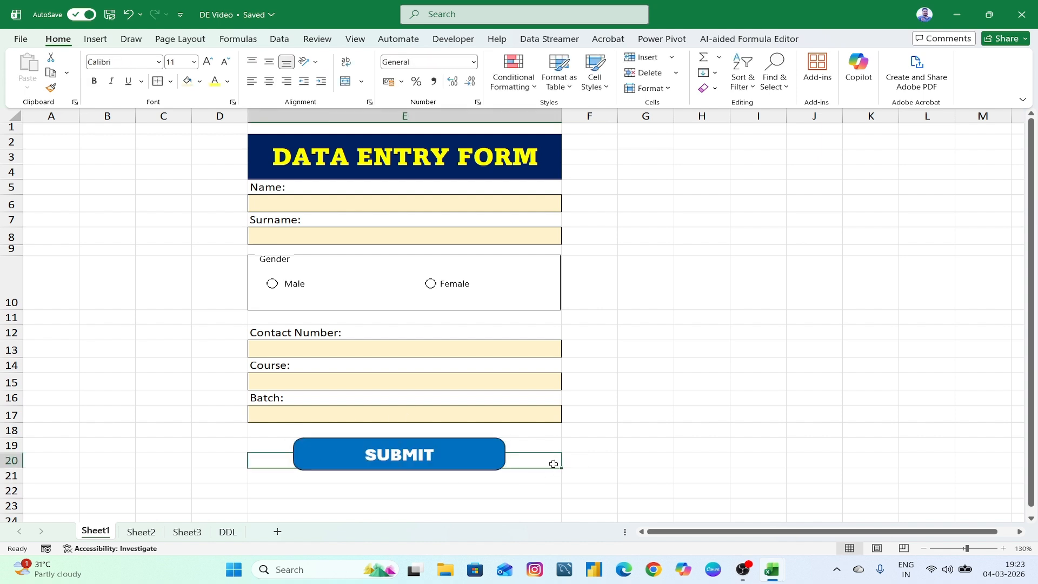
click(489, 449)
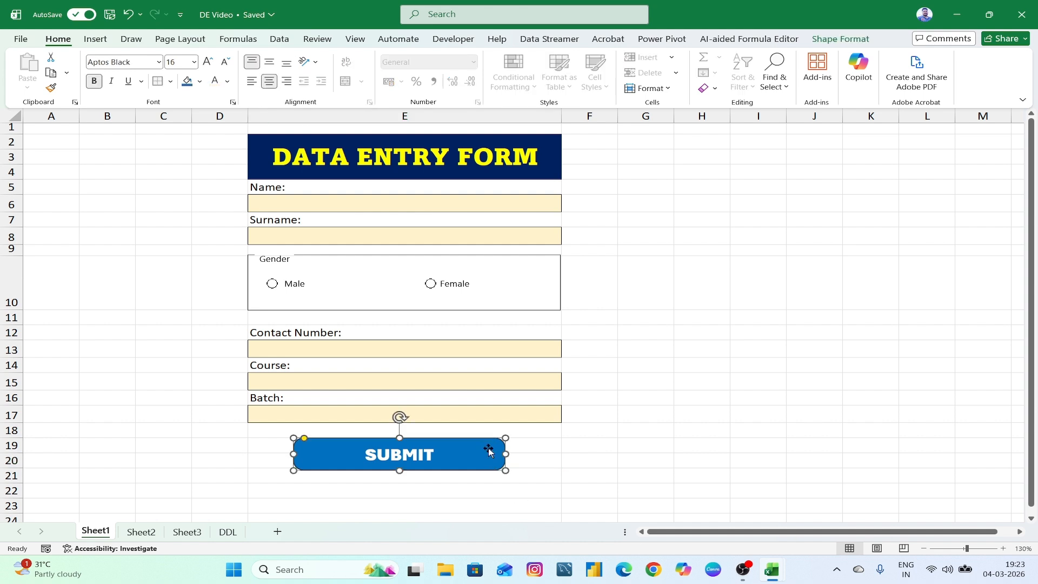
click(200, 82)
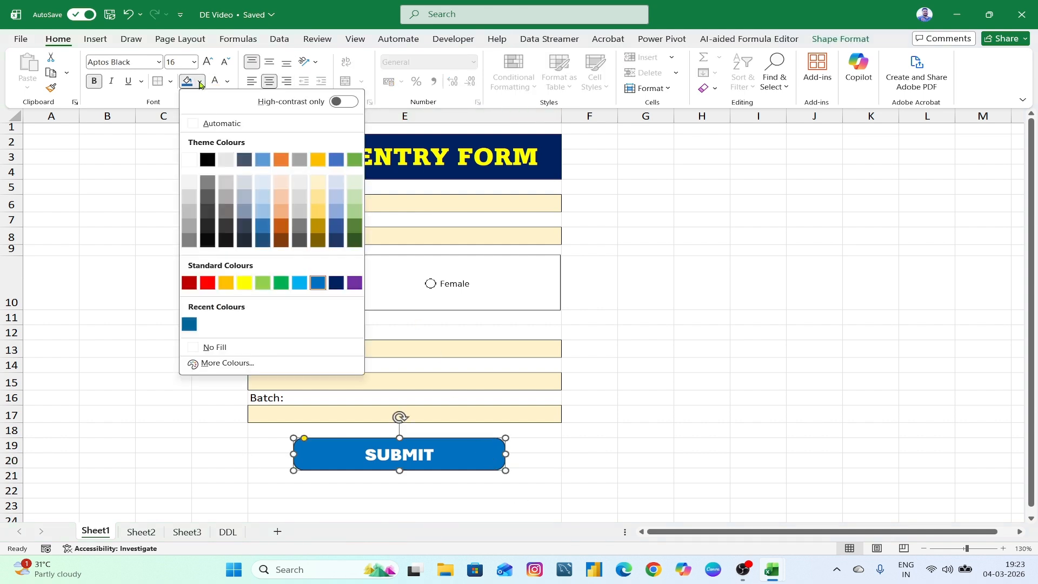
click(301, 283)
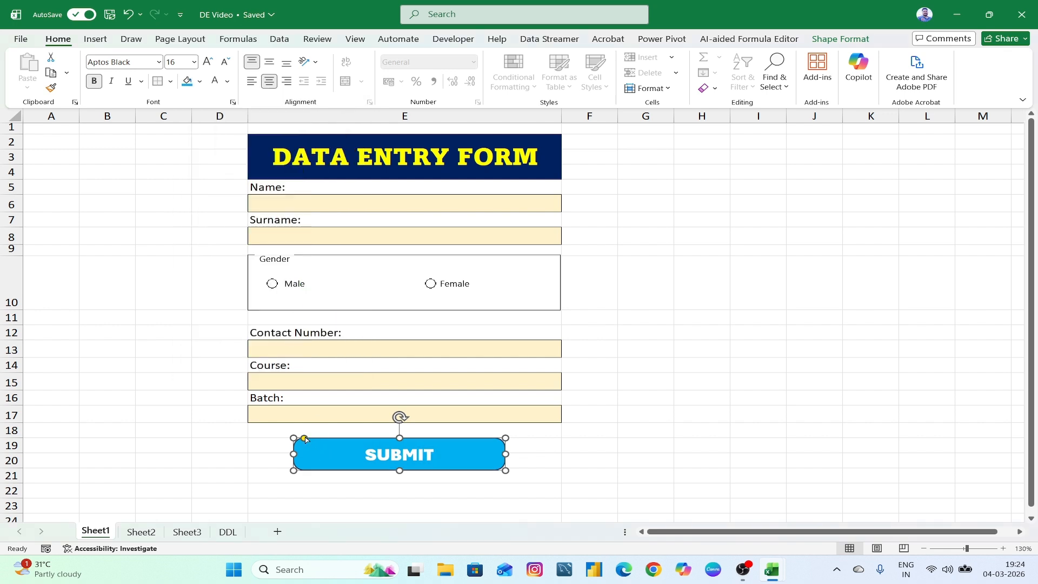
click(307, 438)
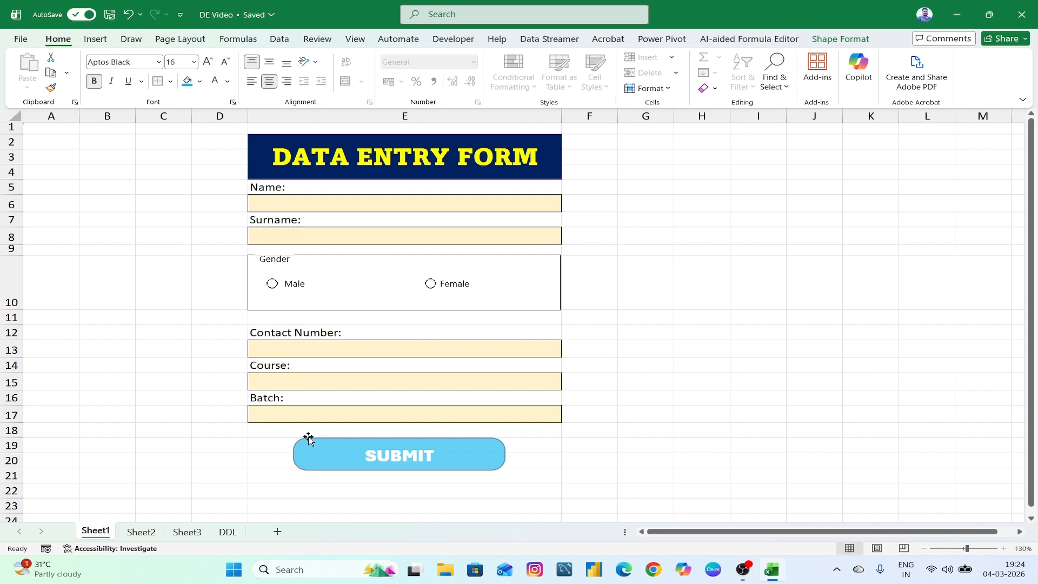
click(357, 466)
- Enlarge the SUBMIT text to 18 pt and centre it vertically in the button
drag(366, 455, 463, 455)
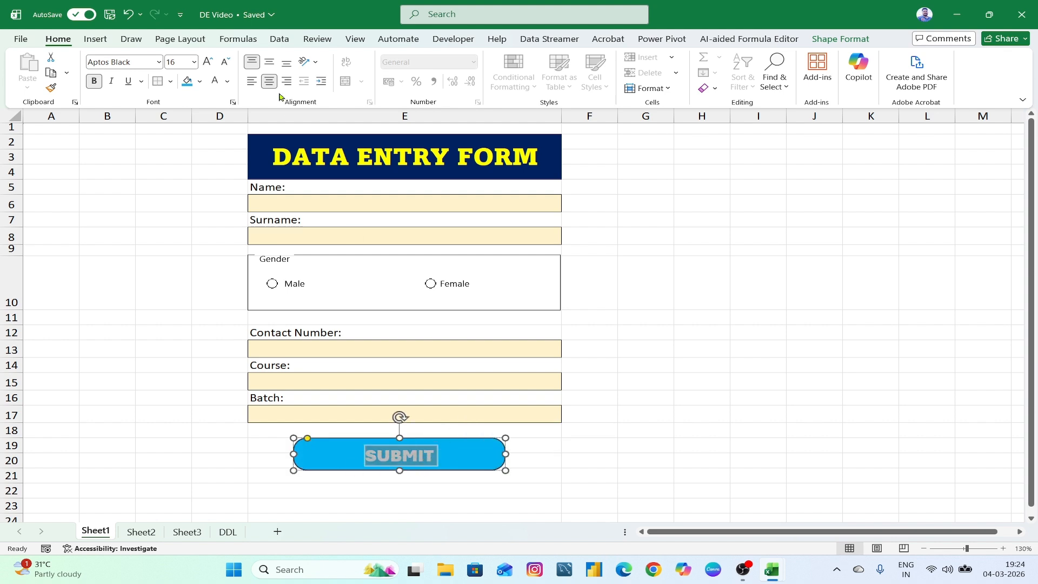
click(208, 62)
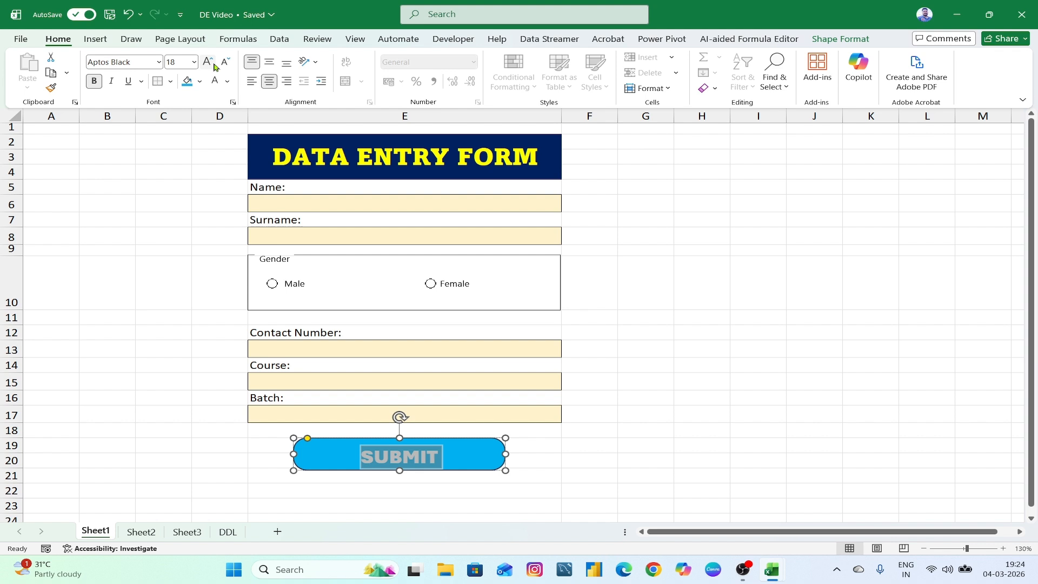
click(269, 62)
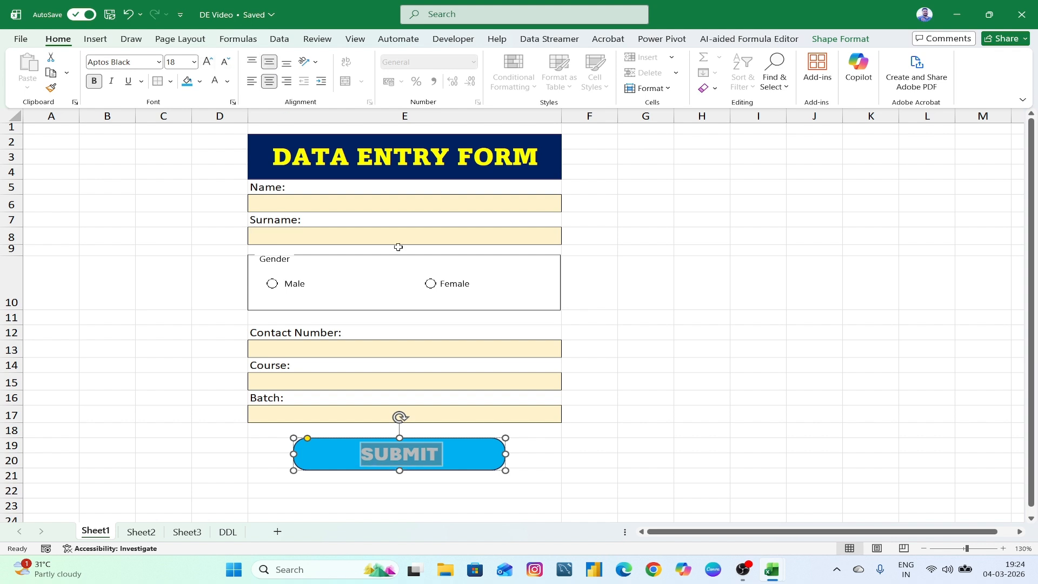
click(672, 461)
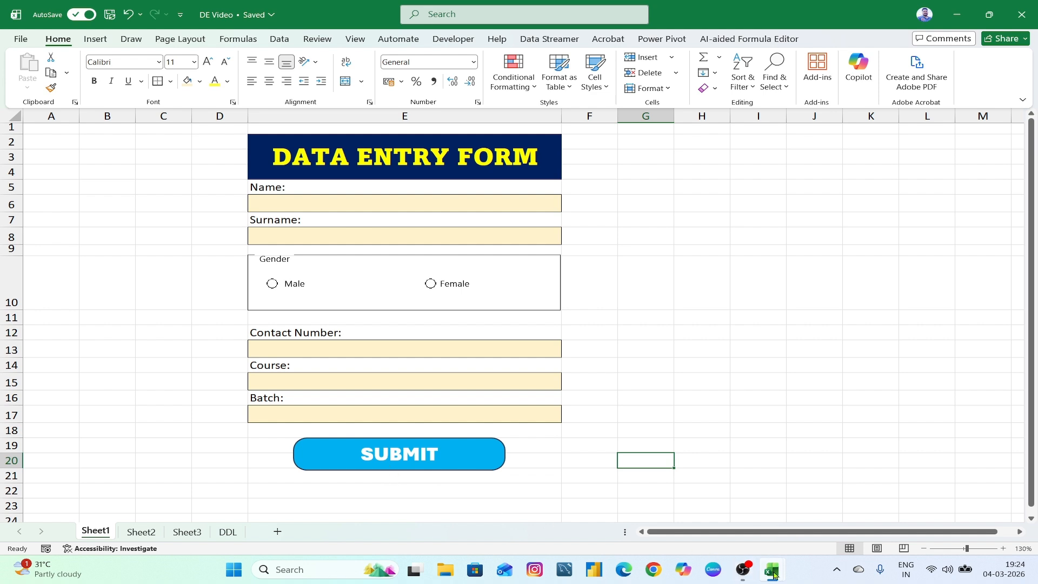
- Compare with the reference workbook, then give SUBMIT a darker standard-blue fill
mouse_move(772, 574)
click(833, 535)
click(705, 511)
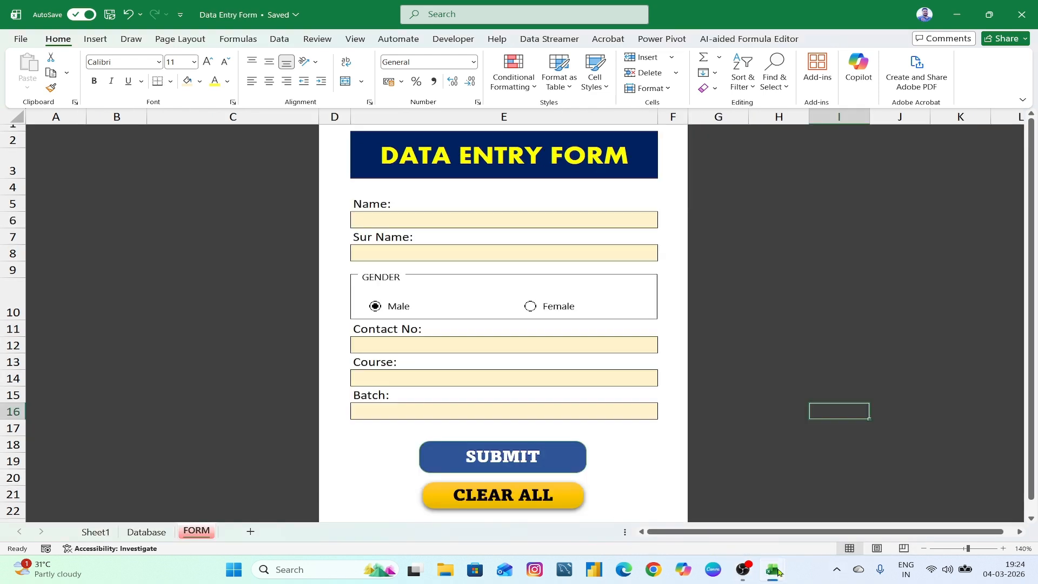
click(837, 518)
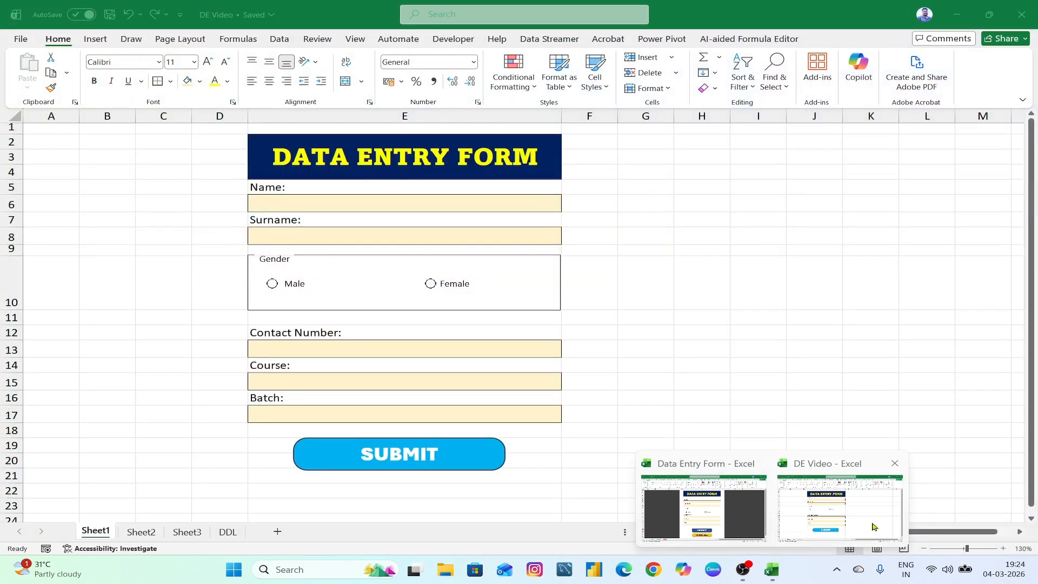
click(420, 453)
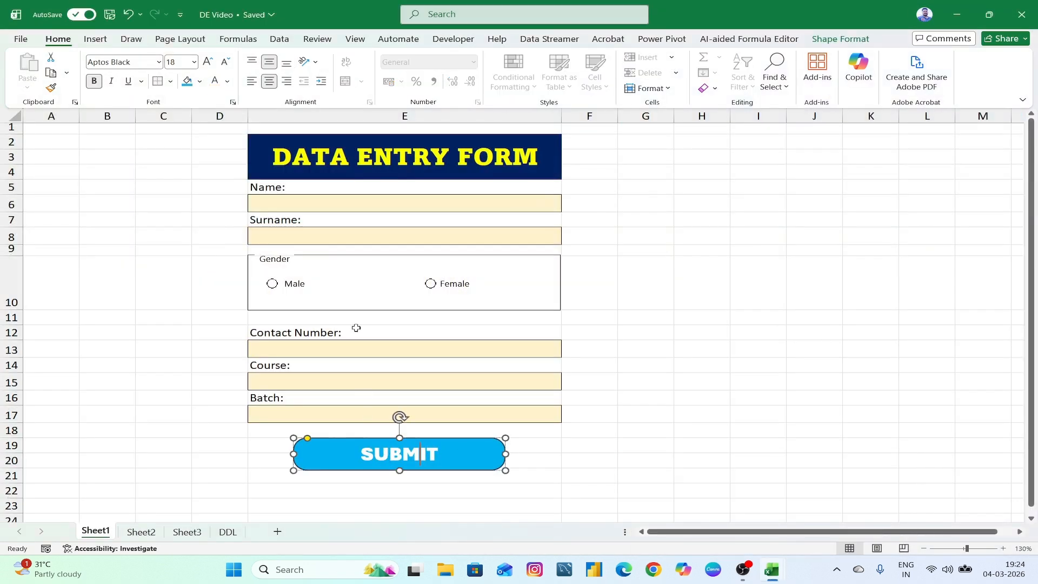
click(199, 81)
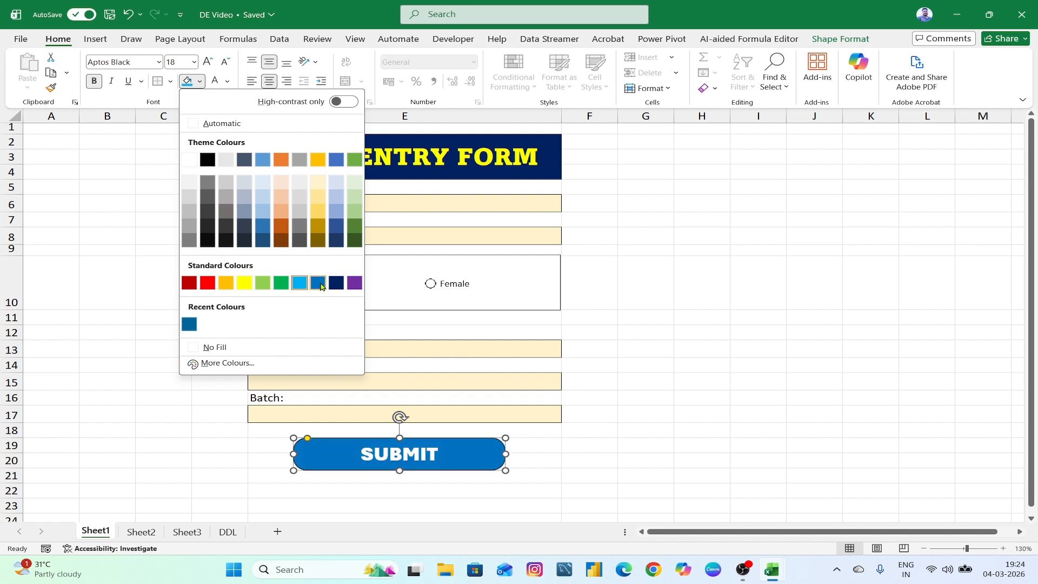
click(319, 284)
click(530, 430)
click(571, 470)
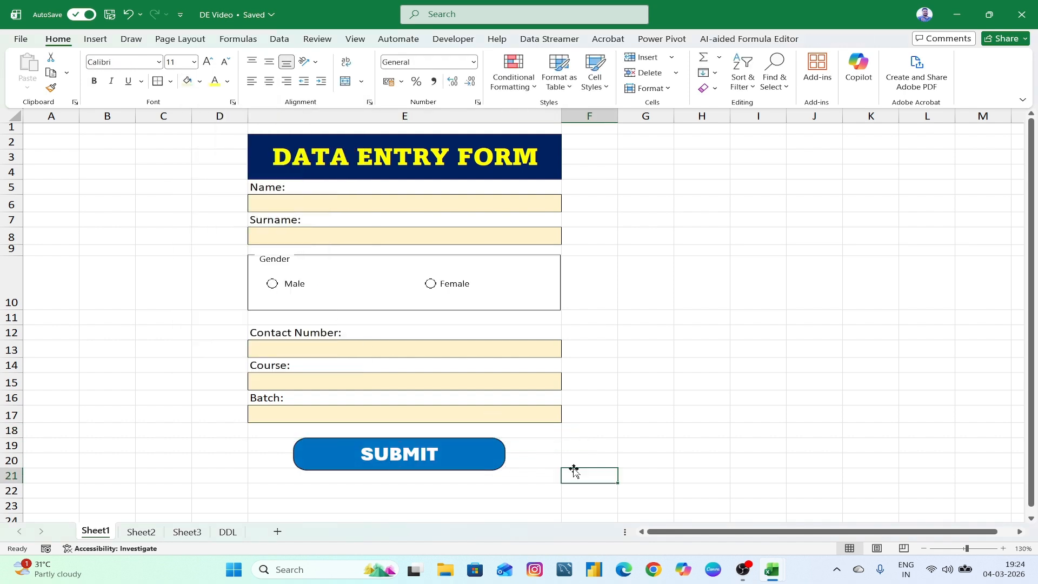
- Draw a fully rounded rectangle below SUBMIT, about 1.03 cm high by 6.09 cm wide
click(97, 39)
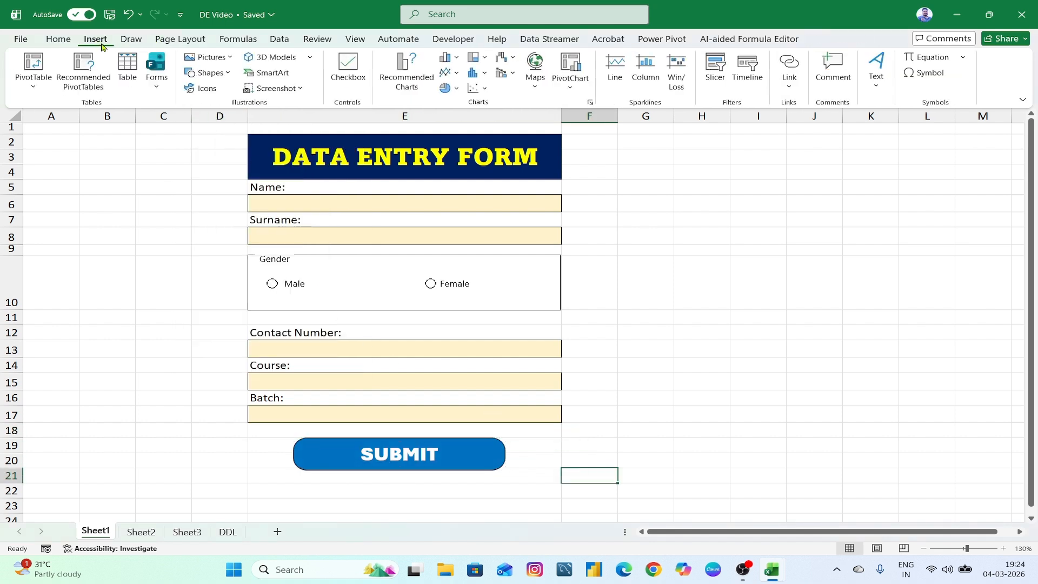
click(220, 75)
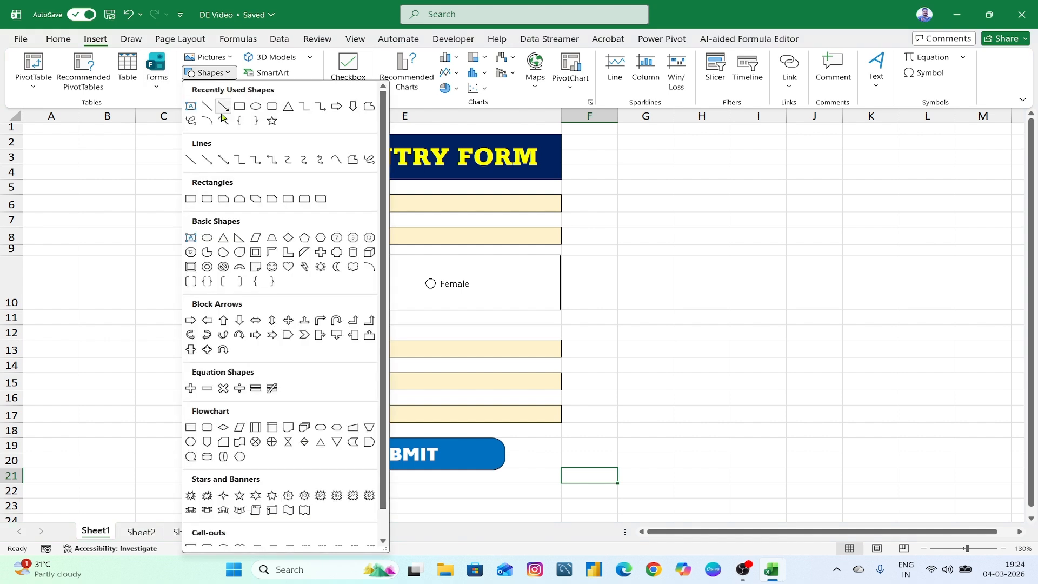
click(207, 200)
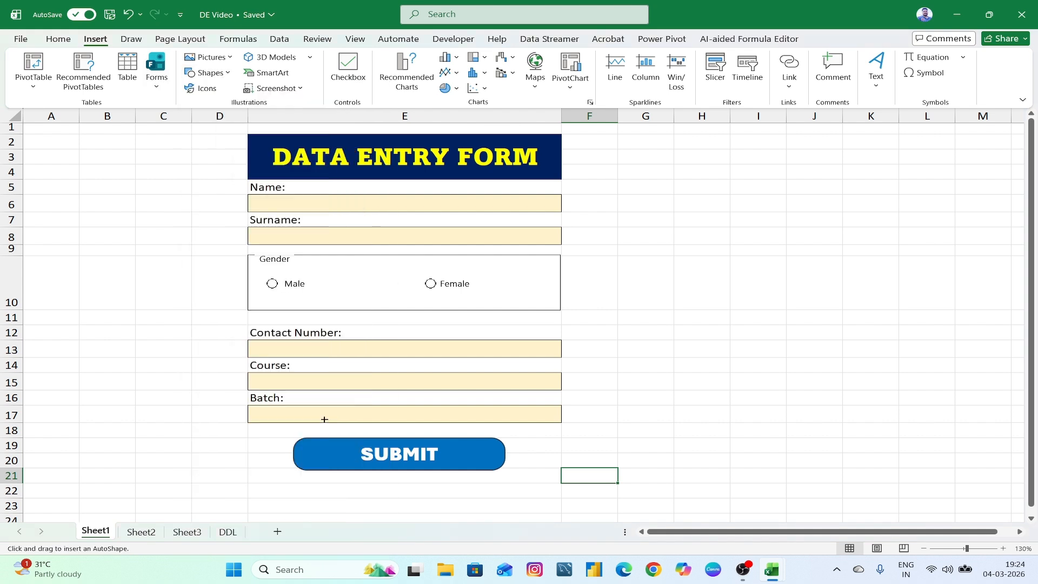
drag(299, 475, 502, 508)
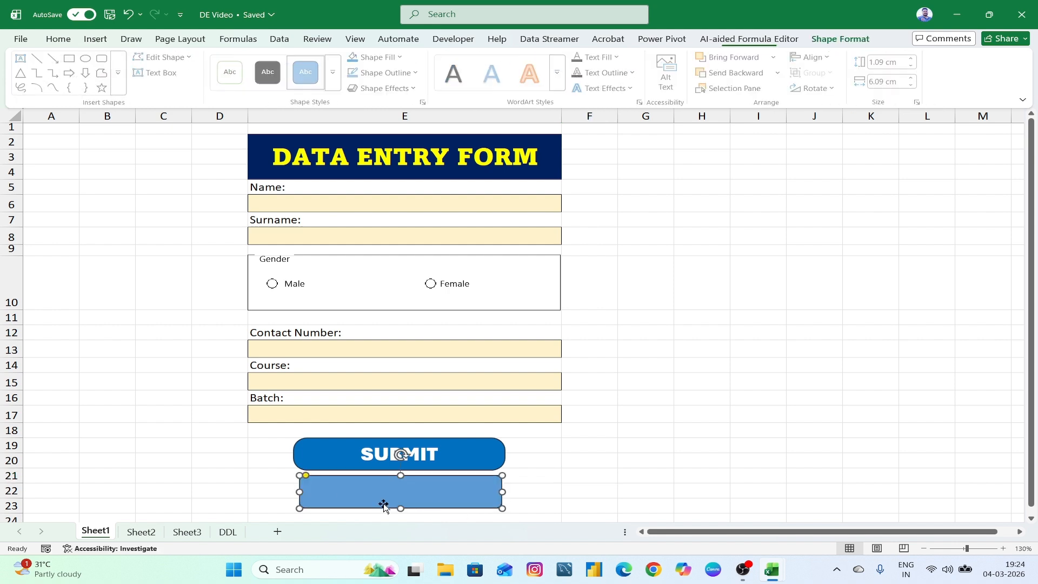
drag(306, 475, 317, 479)
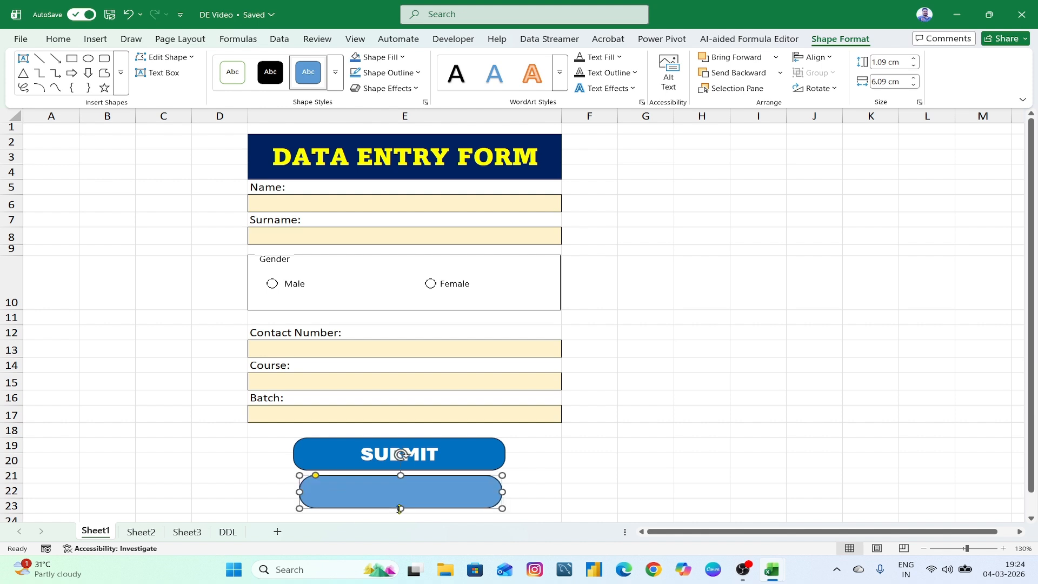
drag(399, 508, 400, 506)
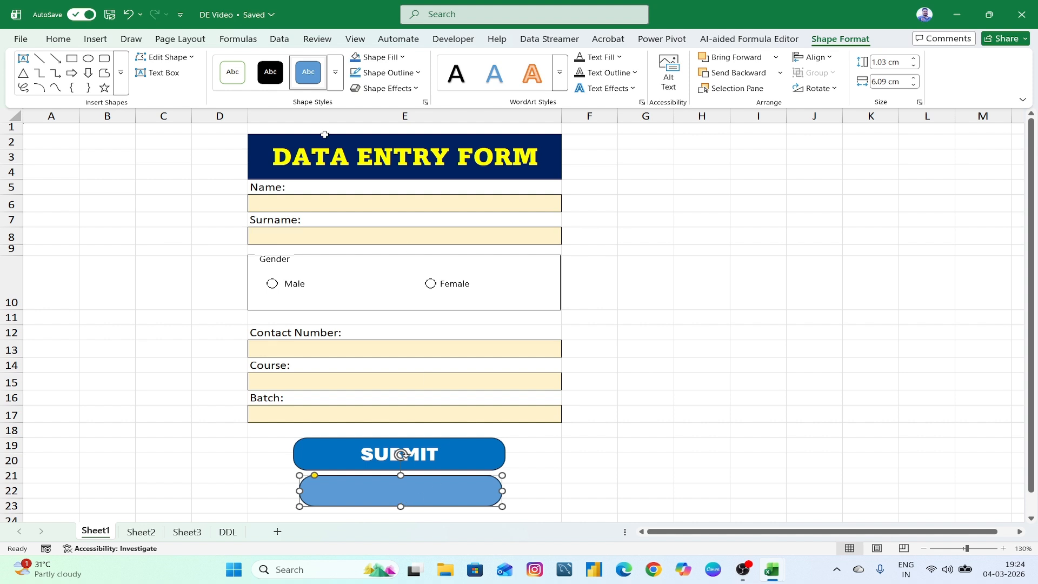
click(56, 39)
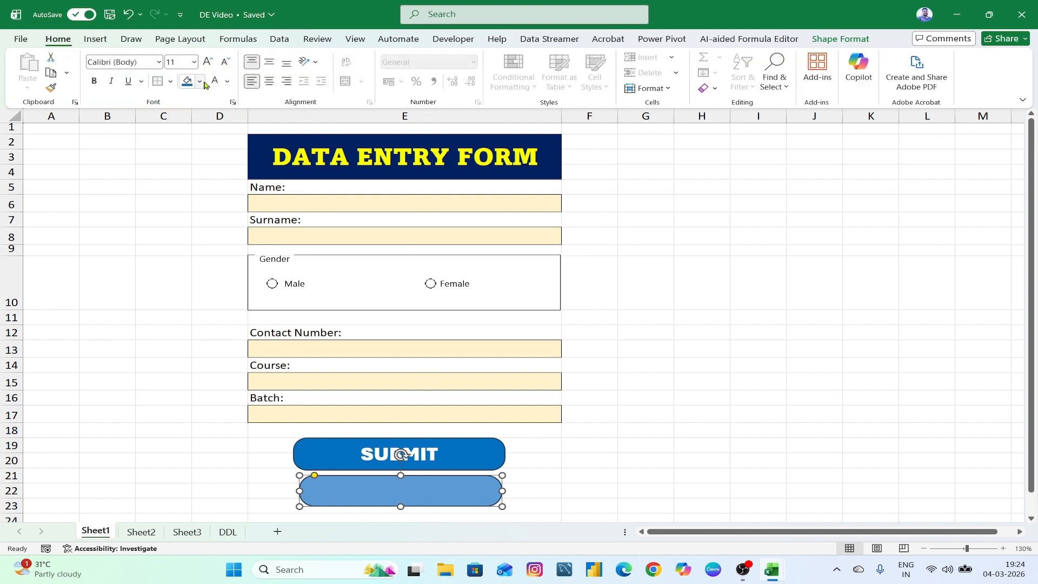
- Give the new shape a gold fill and black text colour
click(200, 82)
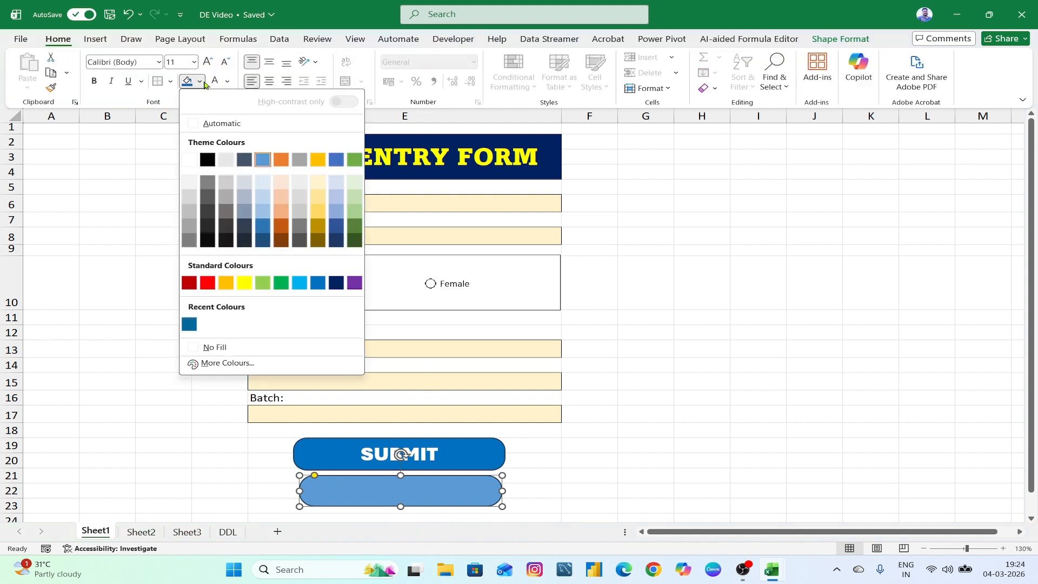
click(225, 283)
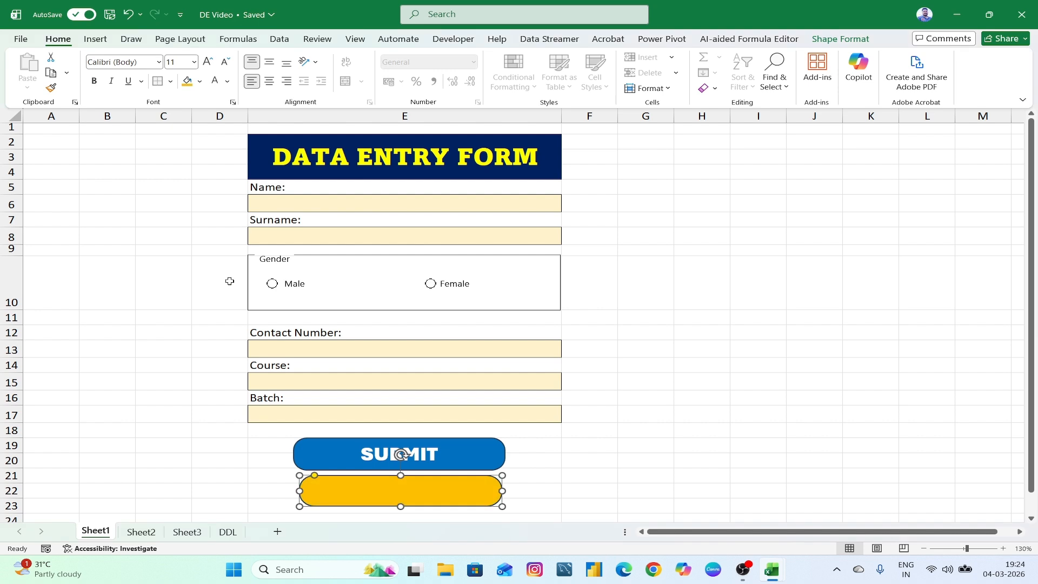
click(227, 81)
click(234, 160)
- Label it CLEAR ALL, centred both ways, in Aptos Black size 16
text(CLEAR ALL)
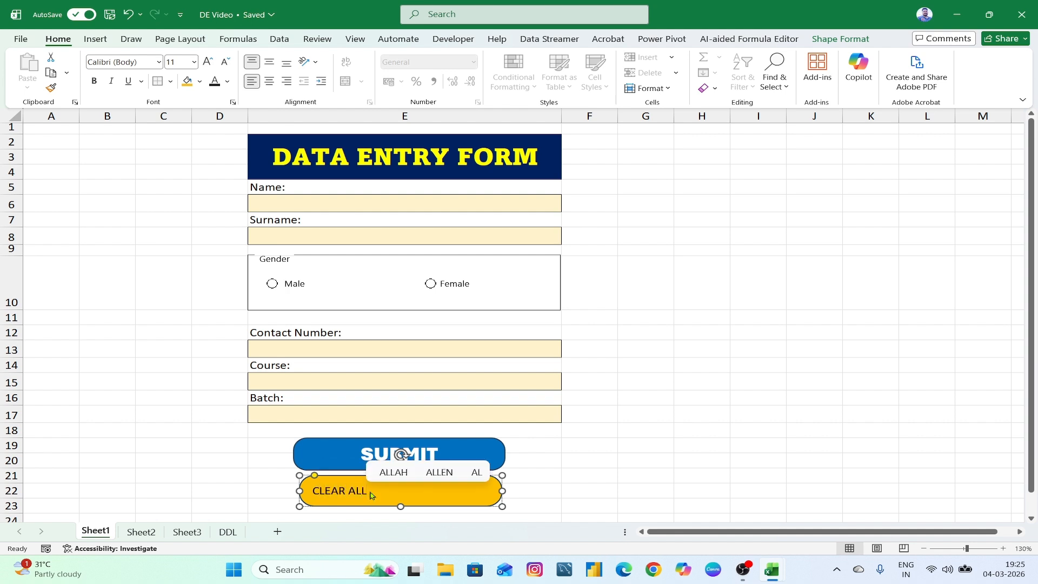
drag(313, 490, 378, 489)
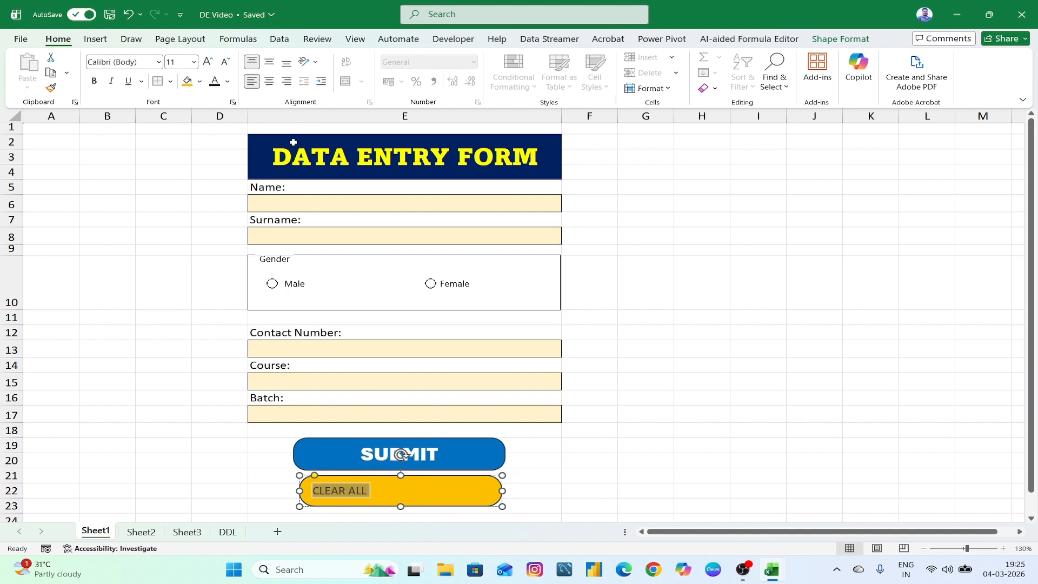
click(269, 81)
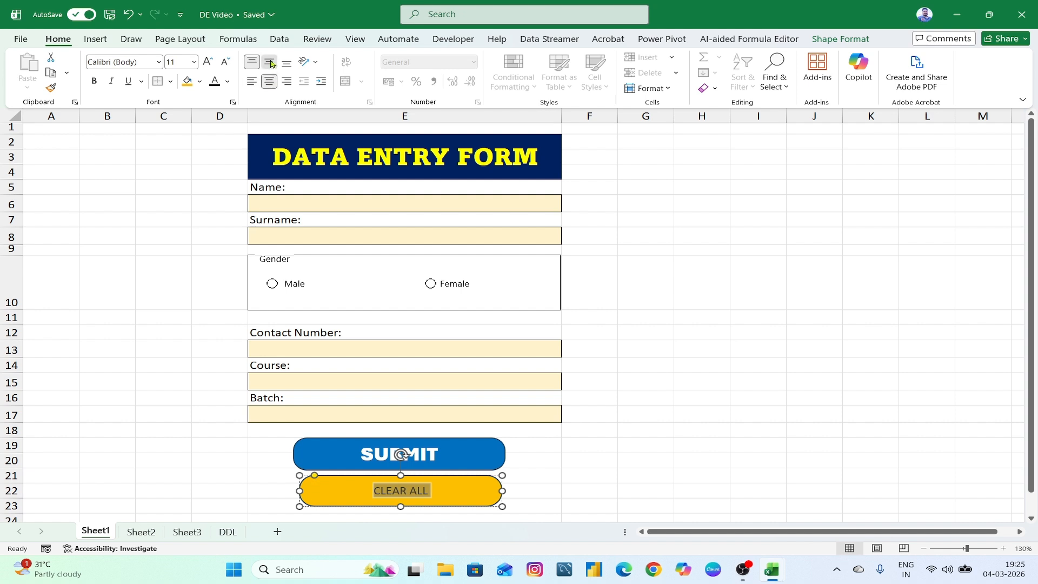
click(270, 63)
click(160, 63)
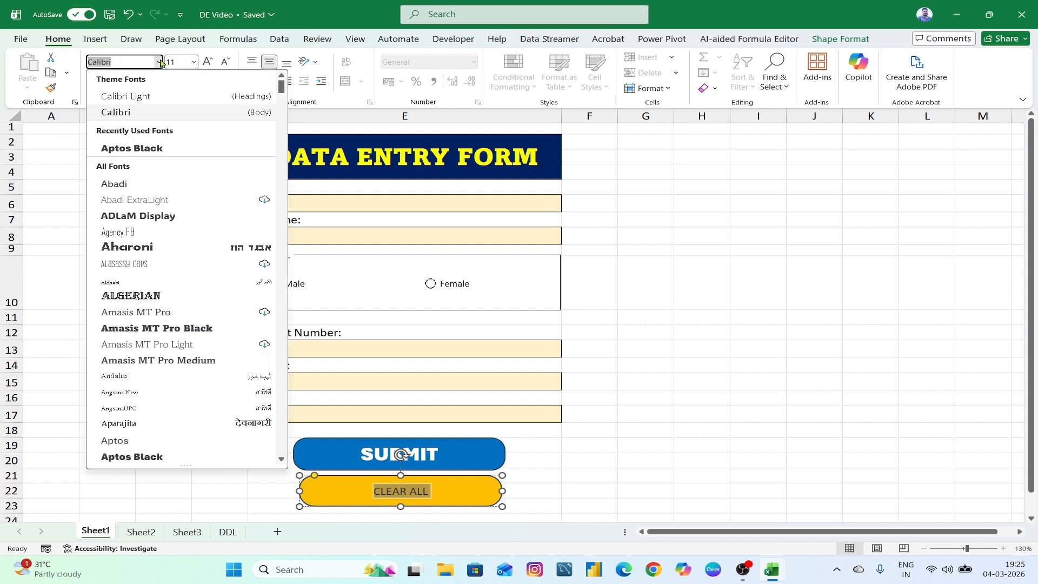
click(143, 456)
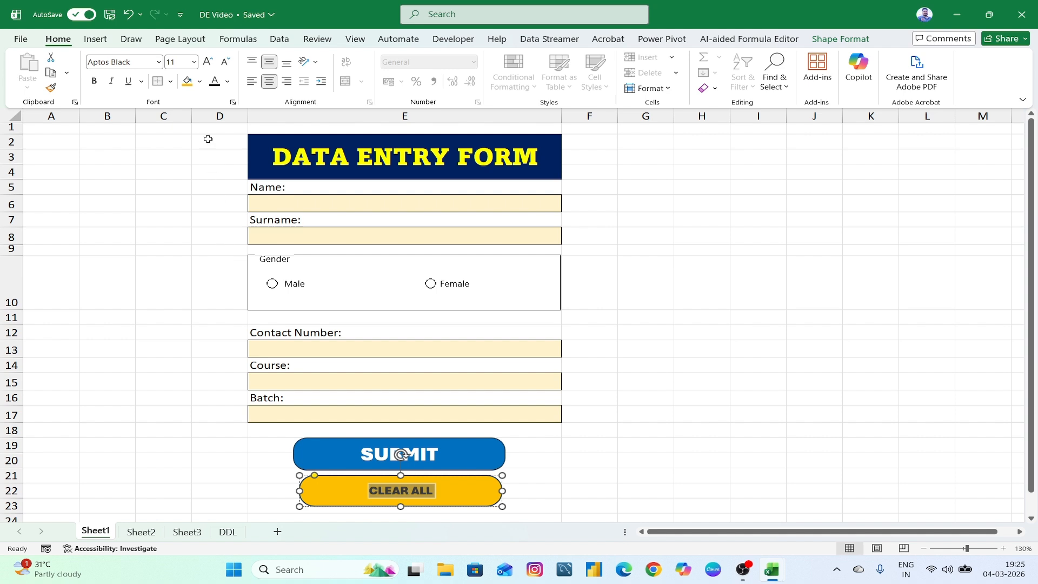
click(207, 63)
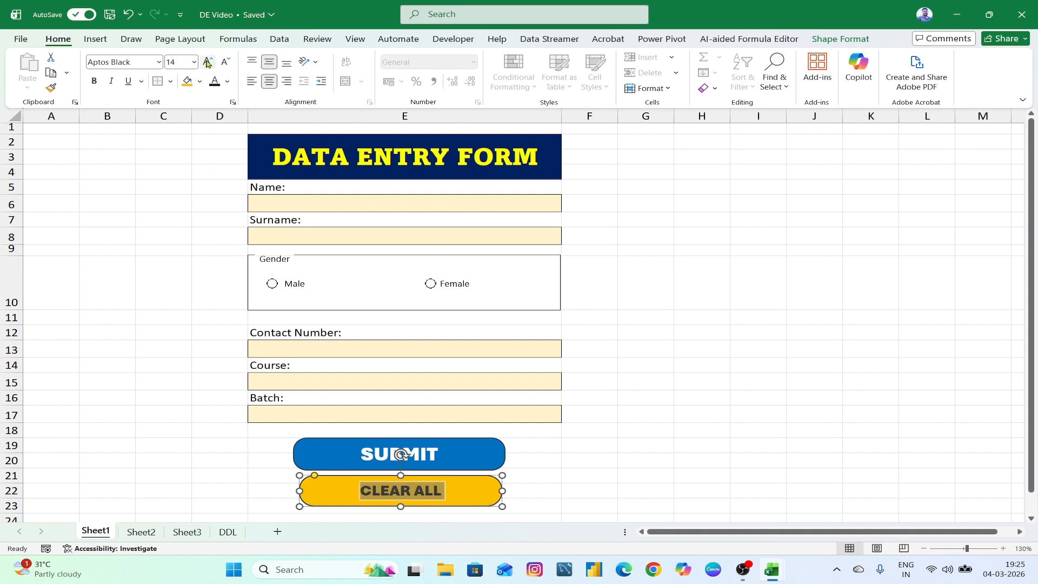
click(207, 63)
click(207, 62)
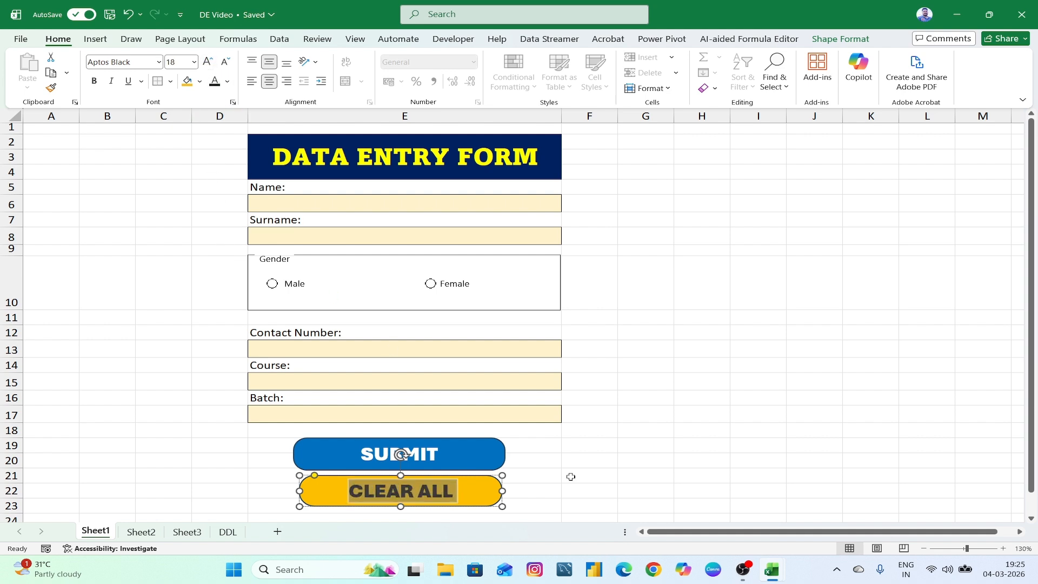
click(225, 62)
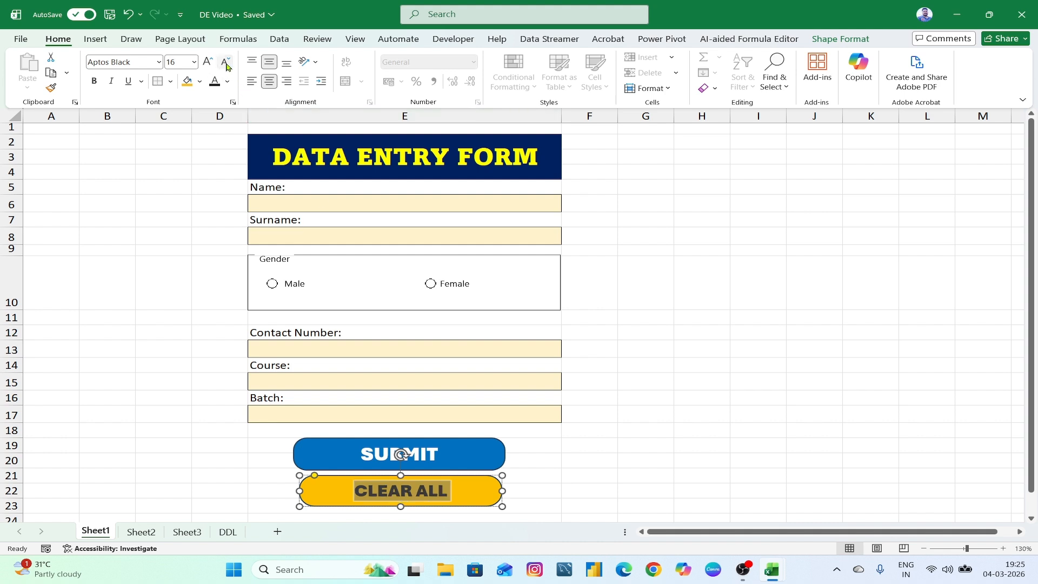
- Adjust the CLEAR ALL button's left edge to line up with SUBMIT
click(620, 462)
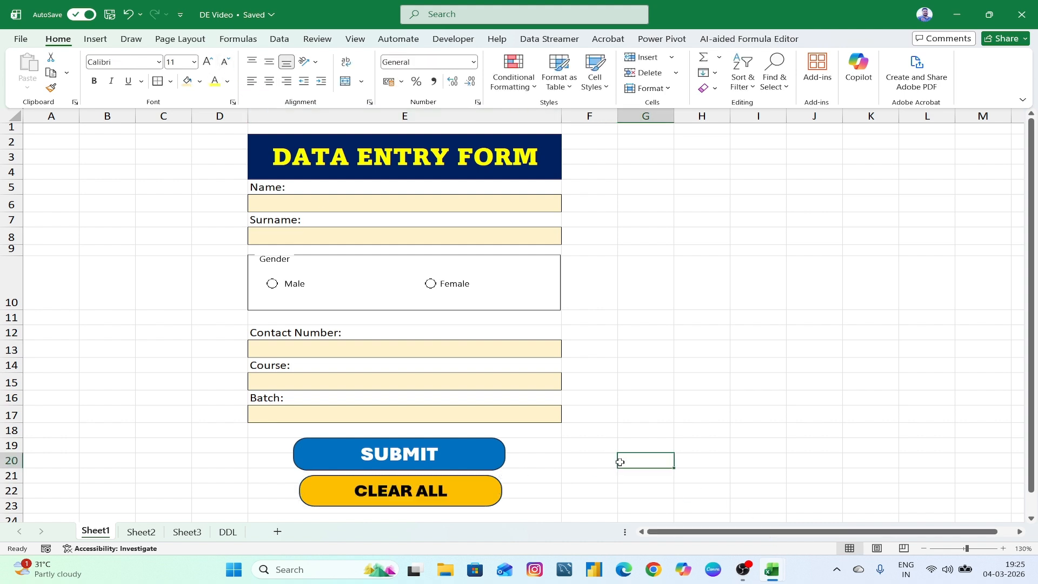
click(313, 492)
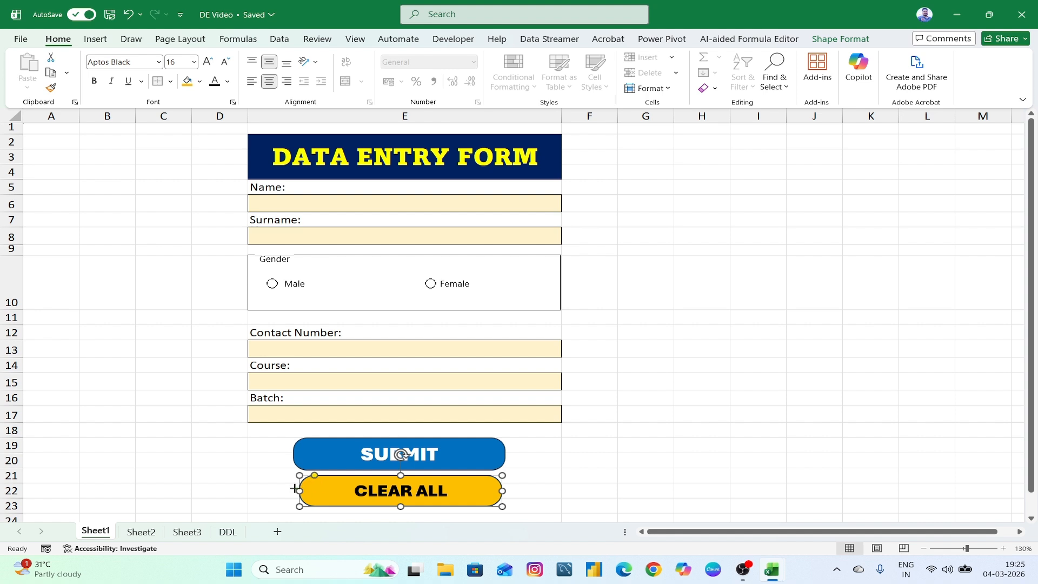
drag(298, 490, 293, 488)
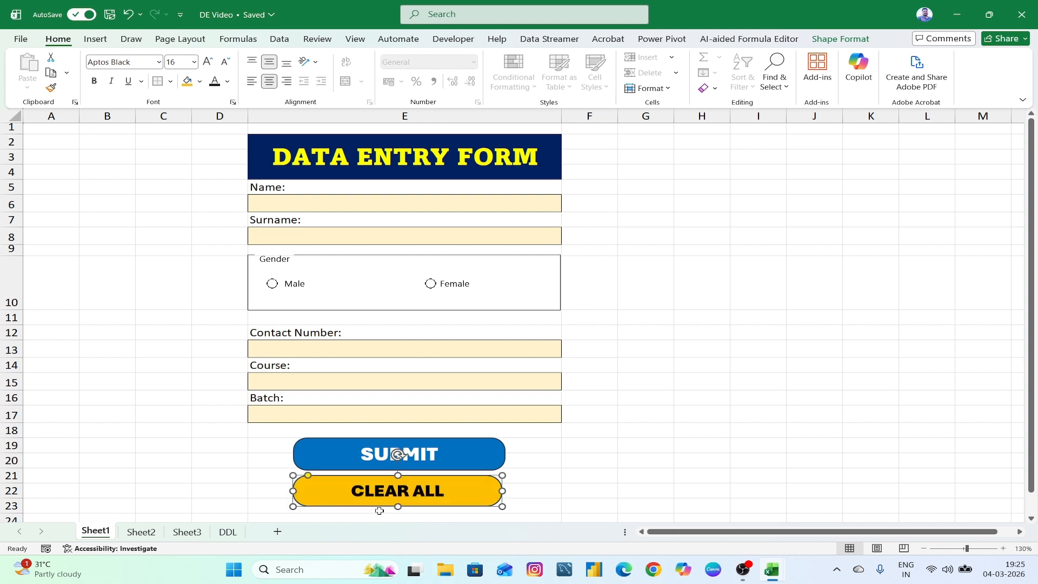
click(562, 496)
click(487, 498)
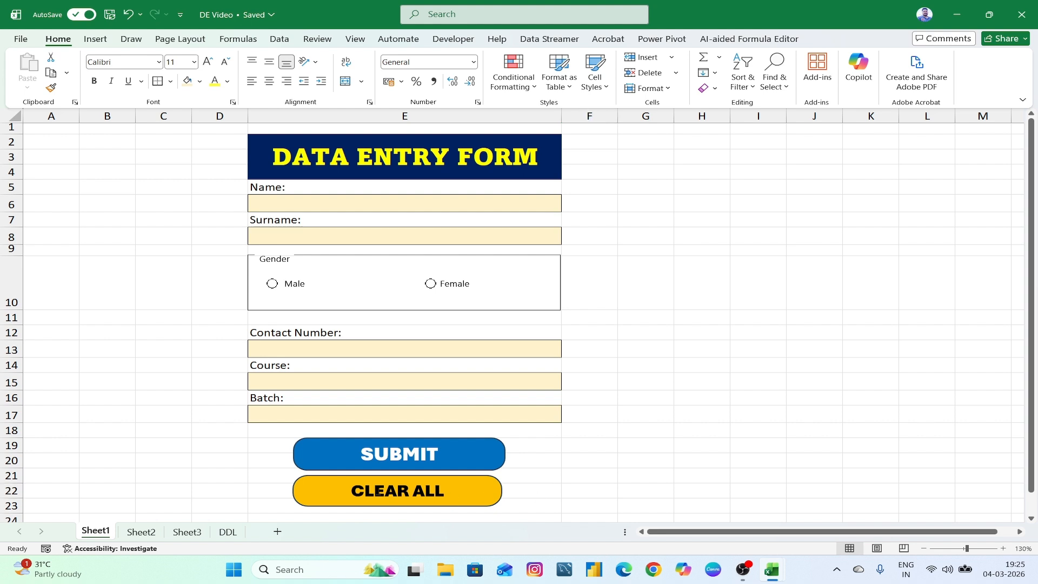
drag(292, 490, 296, 490)
- Compare against the Data Entry Form reference, then return to the DE Video worksheet
click(611, 489)
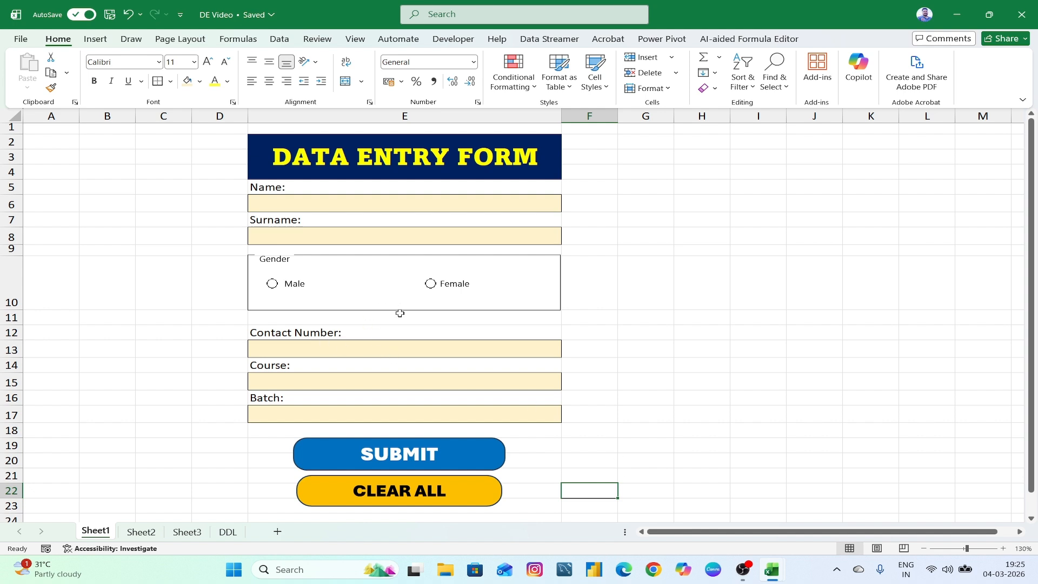
mouse_move(771, 569)
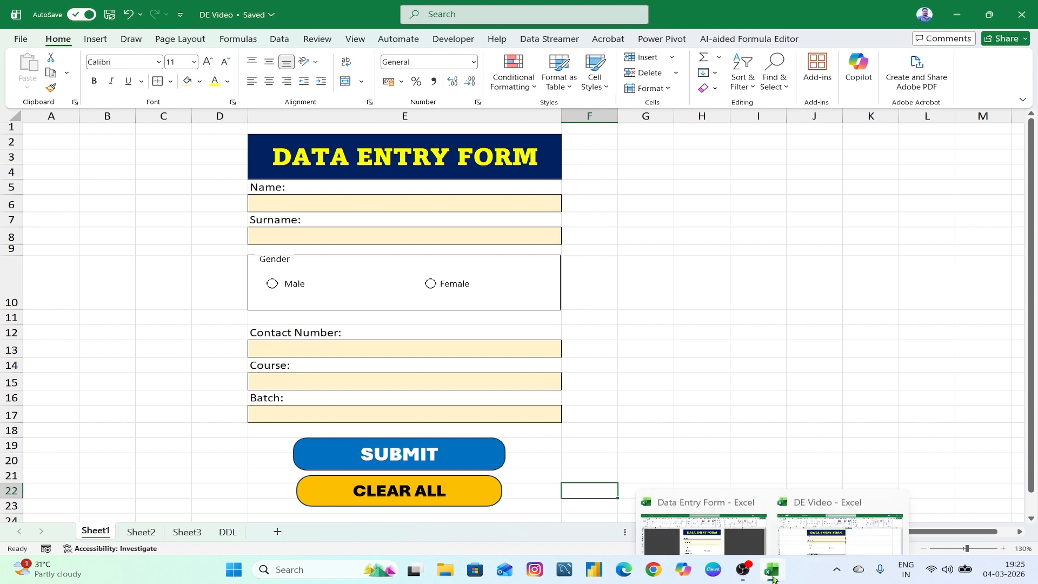
click(708, 513)
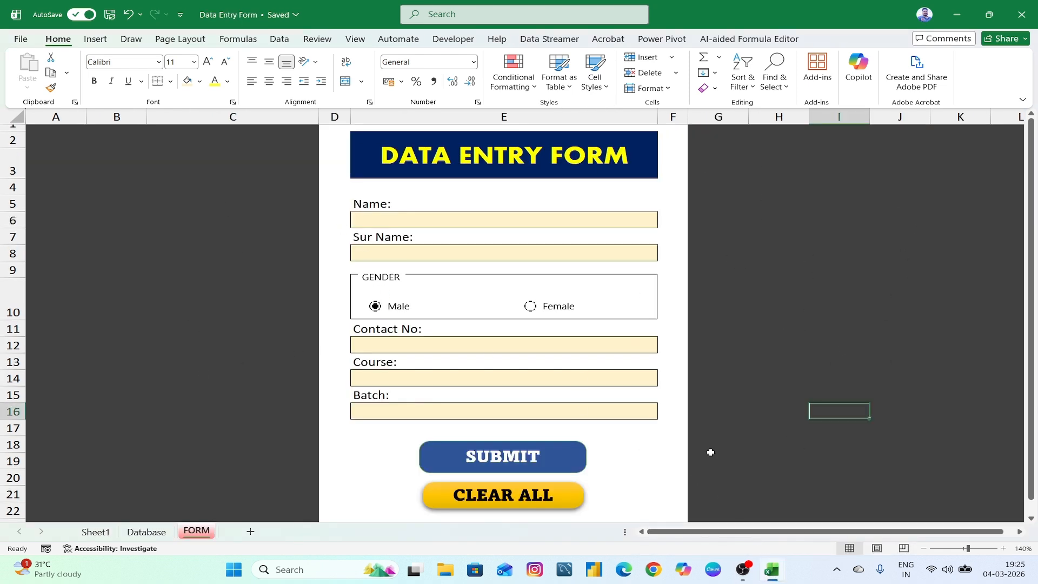
mouse_move(779, 572)
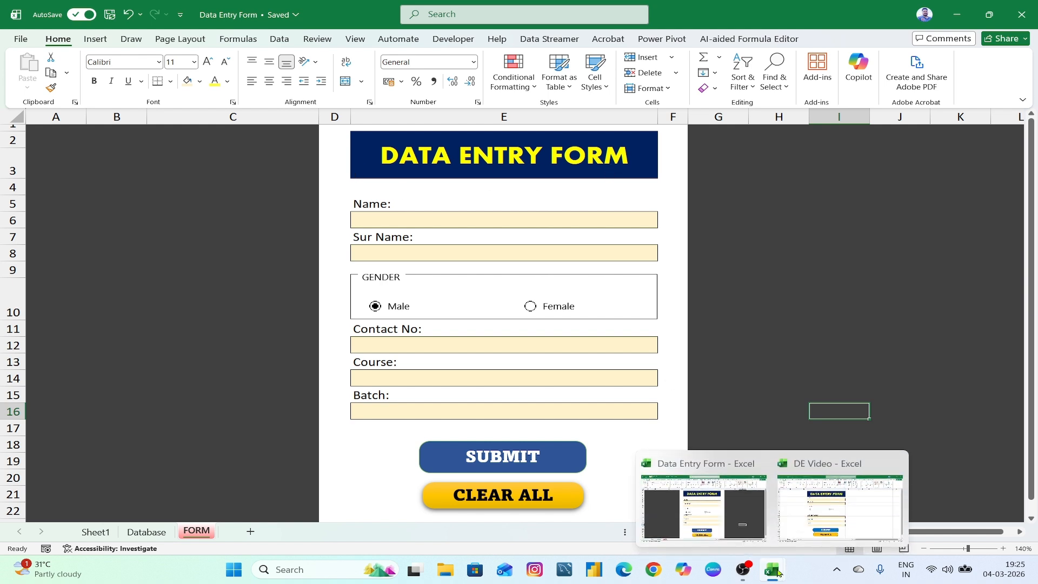
click(865, 519)
click(862, 372)
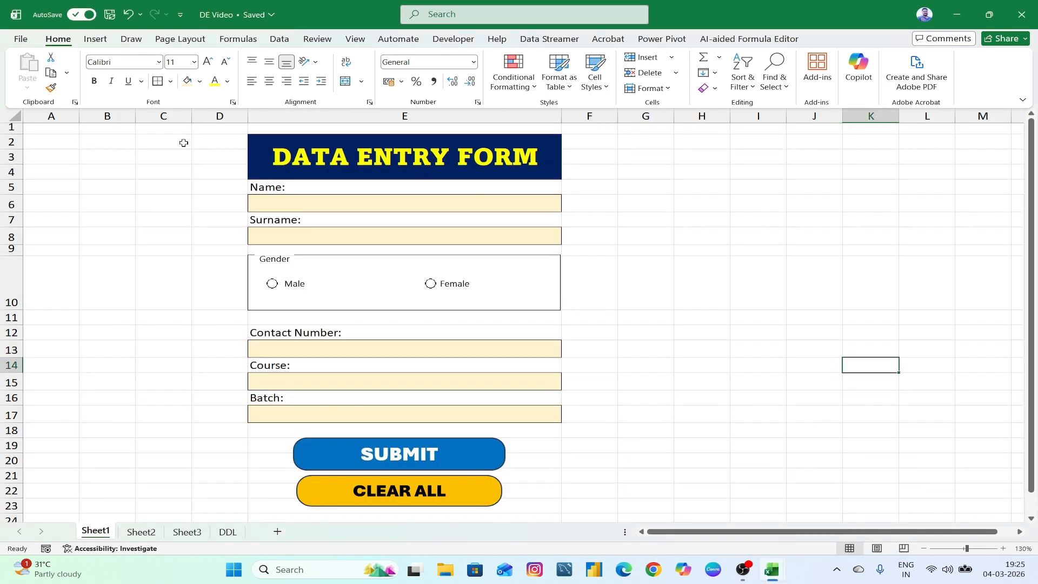
- Fill every column except D–F dark grey to frame the form
click(13, 114)
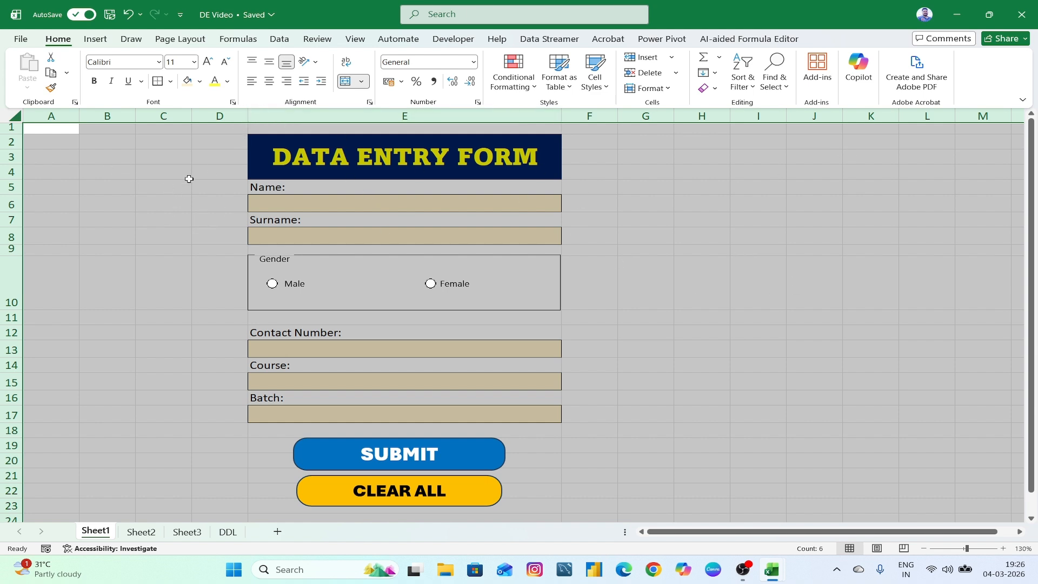
drag(220, 116, 588, 138)
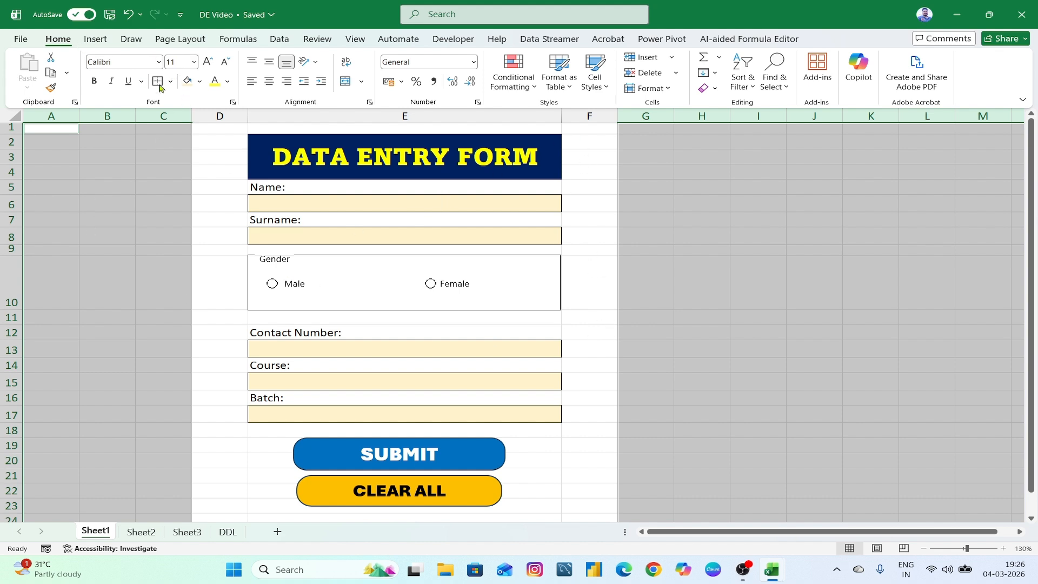
click(199, 85)
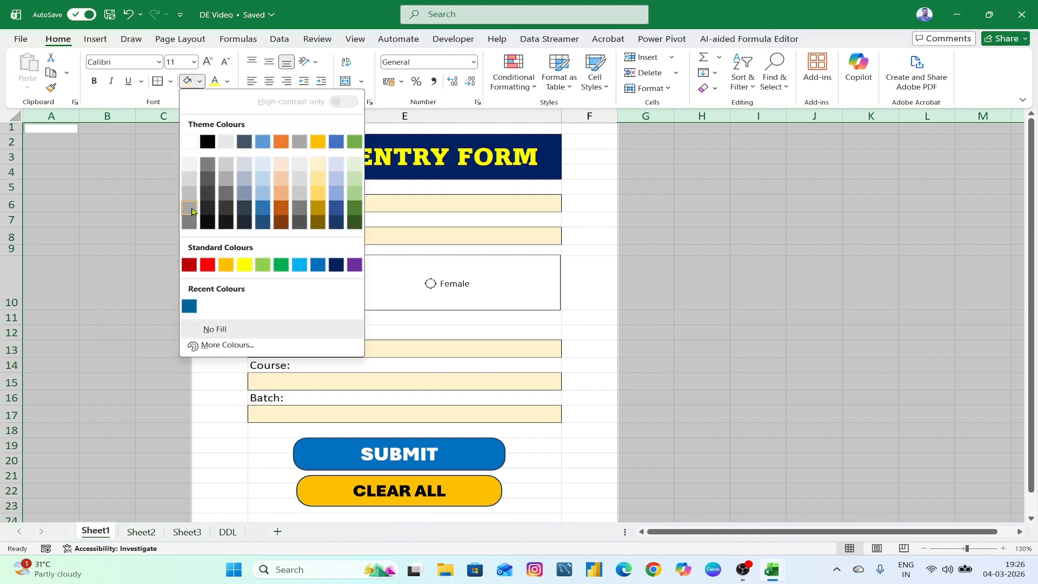
click(190, 222)
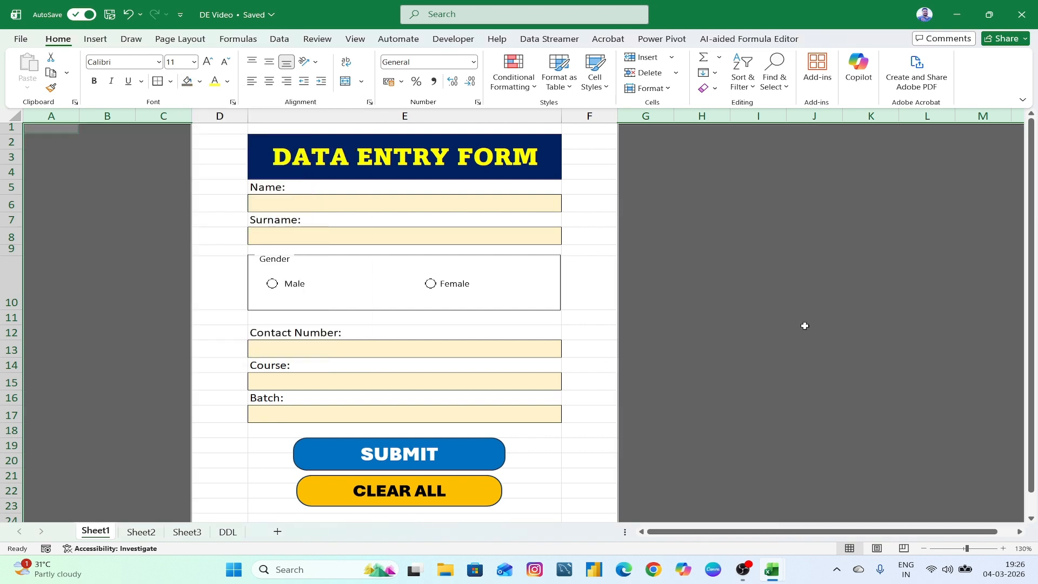
click(611, 195)
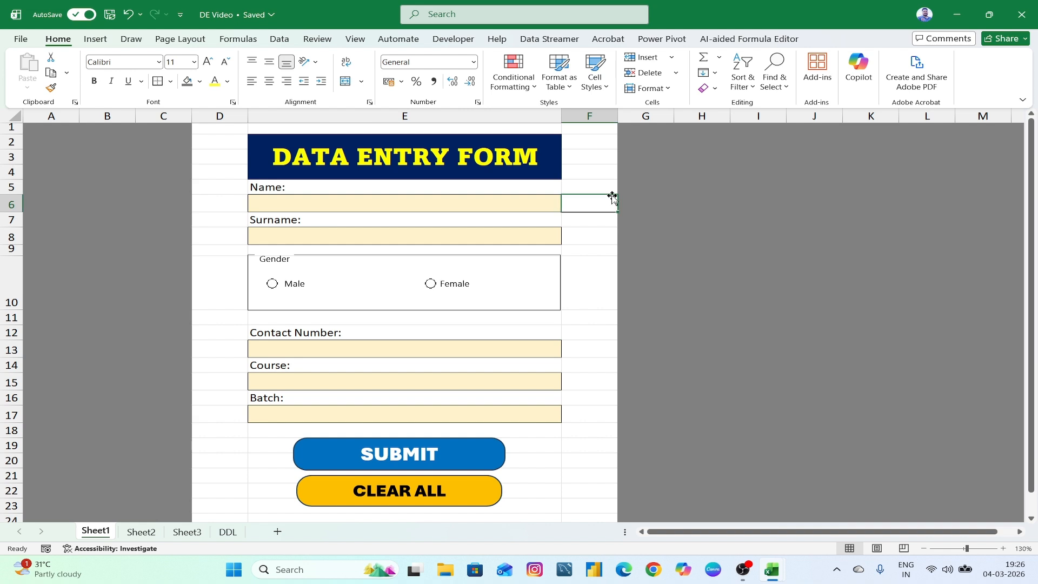
click(354, 39)
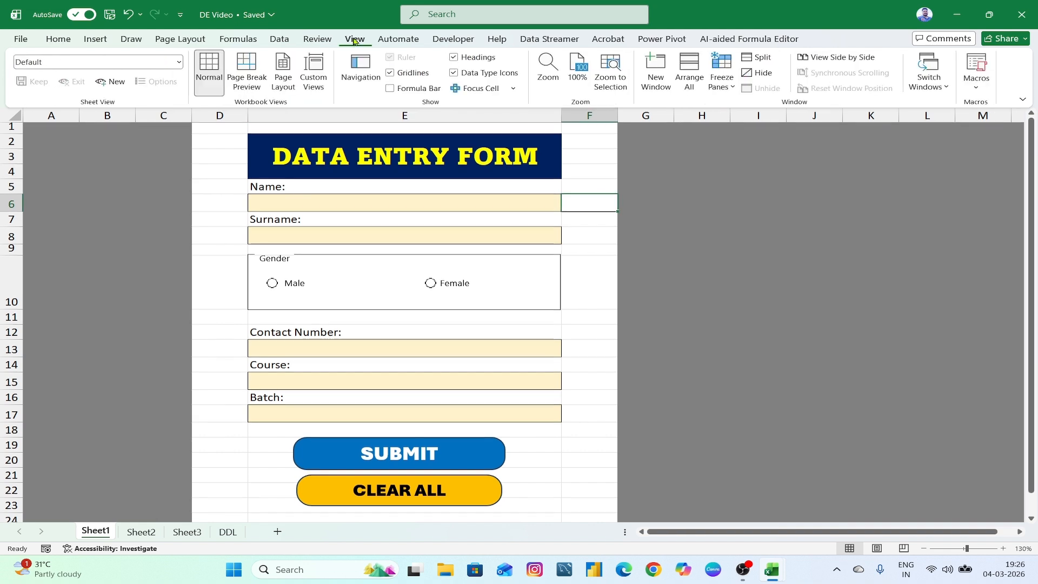
- Turn off the worksheet gridlines
click(390, 73)
click(758, 219)
click(758, 248)
click(769, 277)
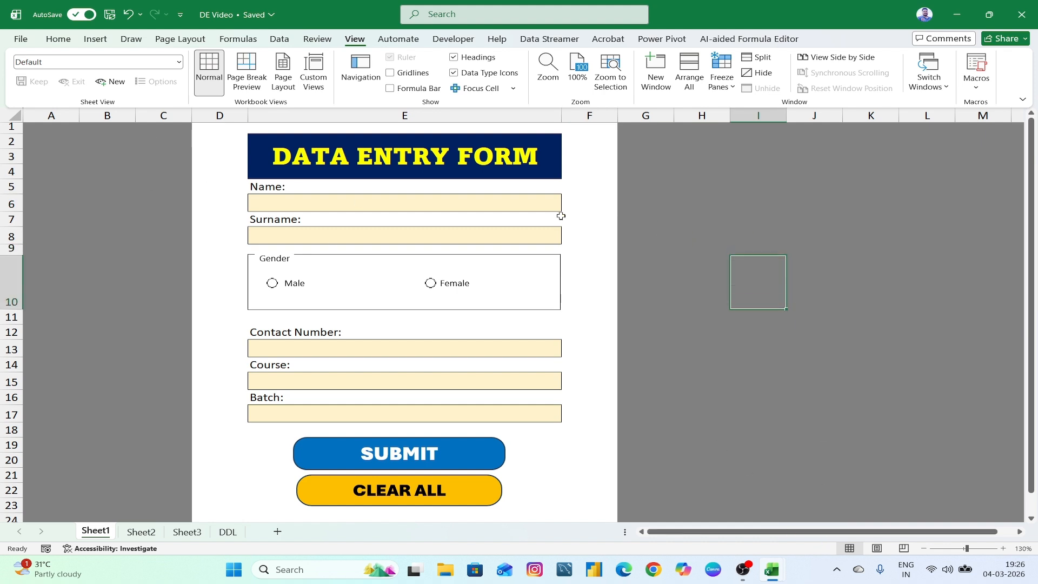
click(763, 220)
click(704, 233)
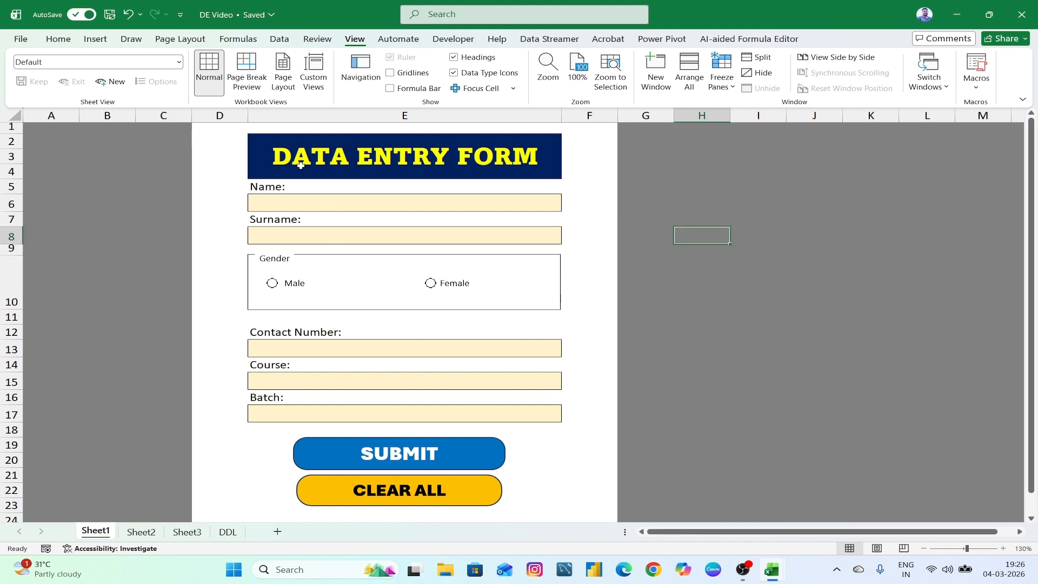
click(818, 290)
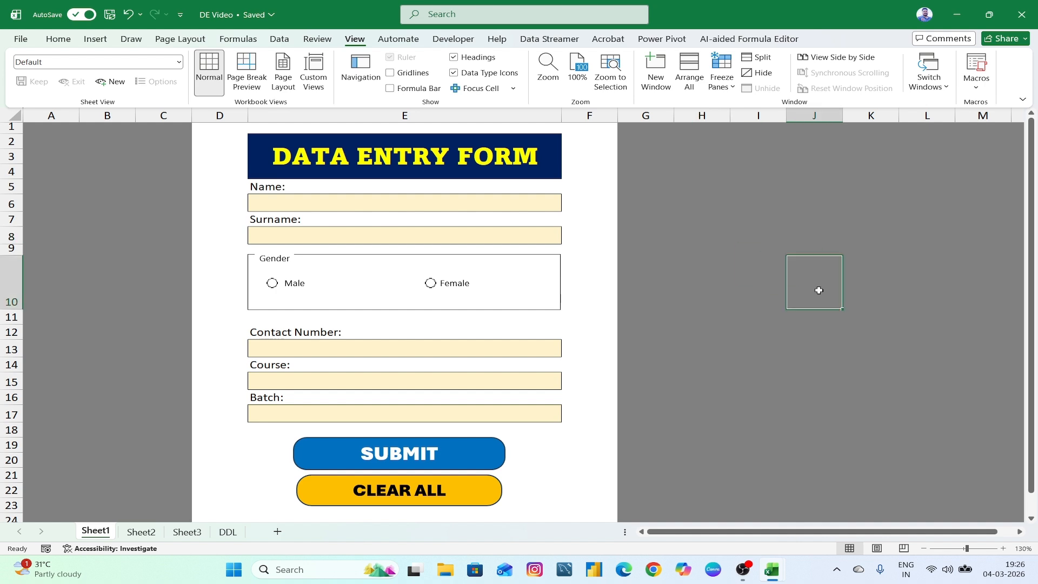
- Select columns D and F together
click(230, 116)
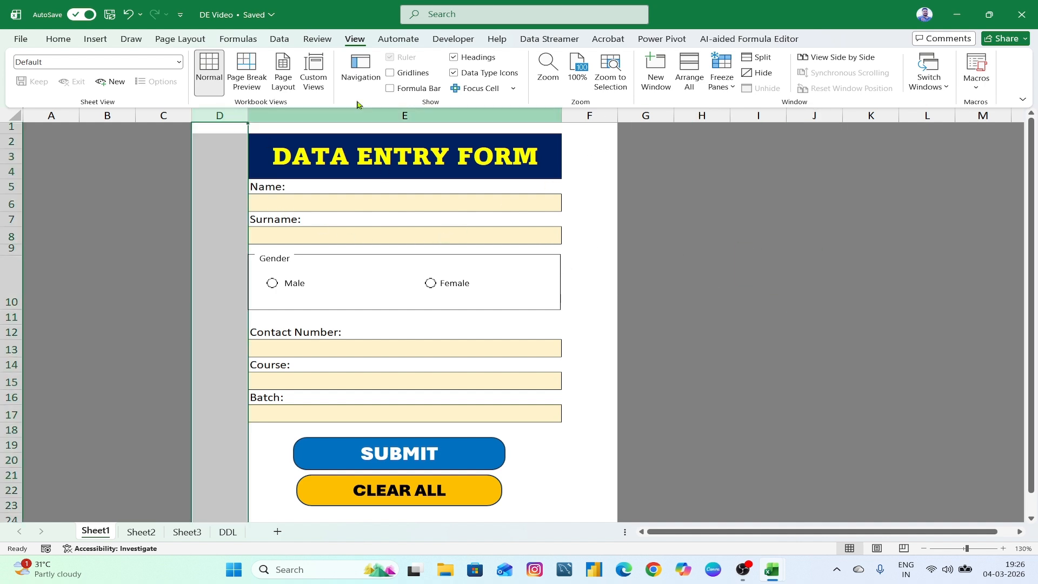
click(58, 39)
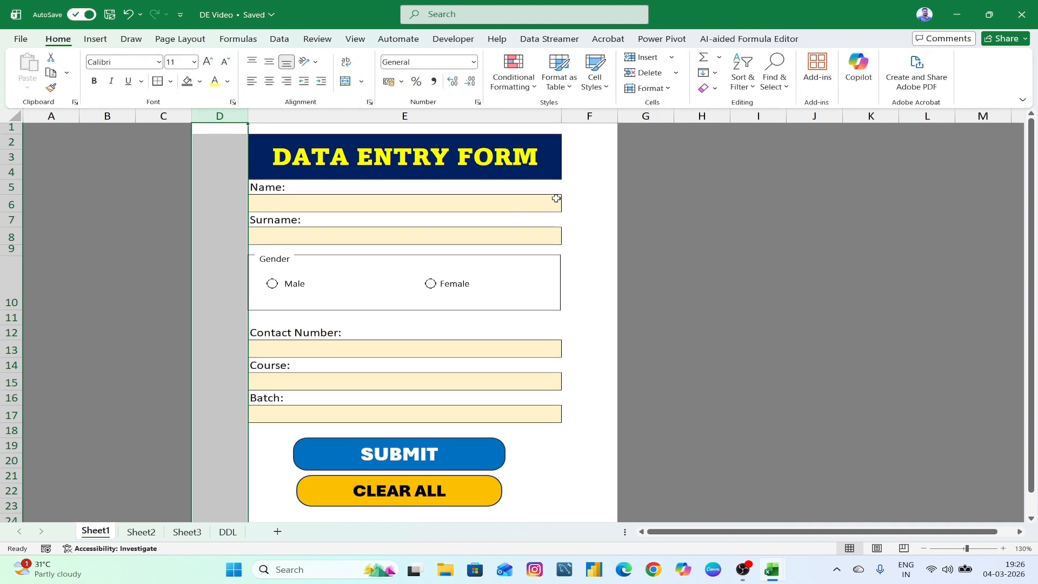
ctrl+click(593, 119)
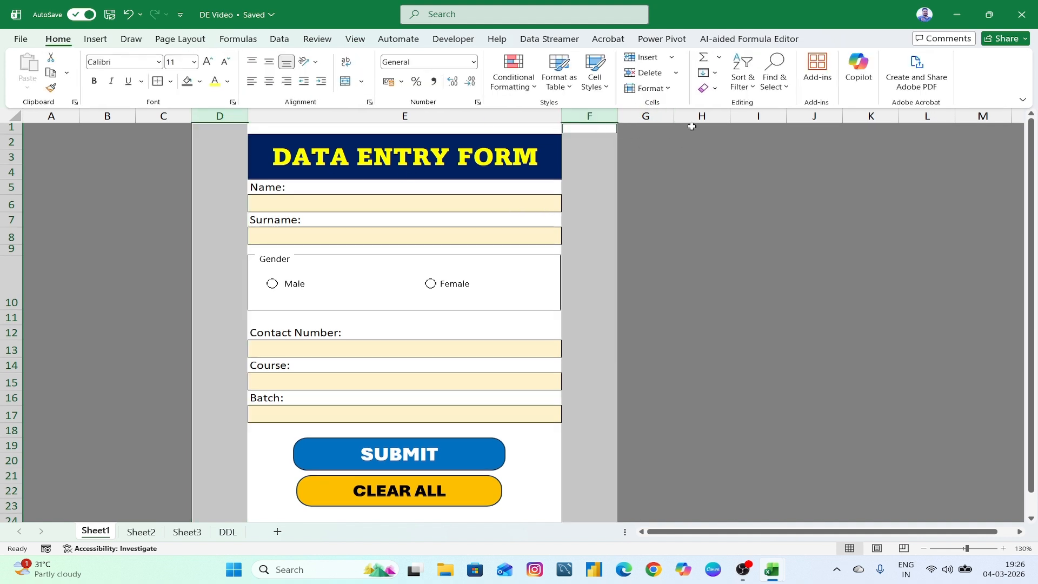
- Set columns D and F to width 6 and widen column C to centre the form
click(649, 88)
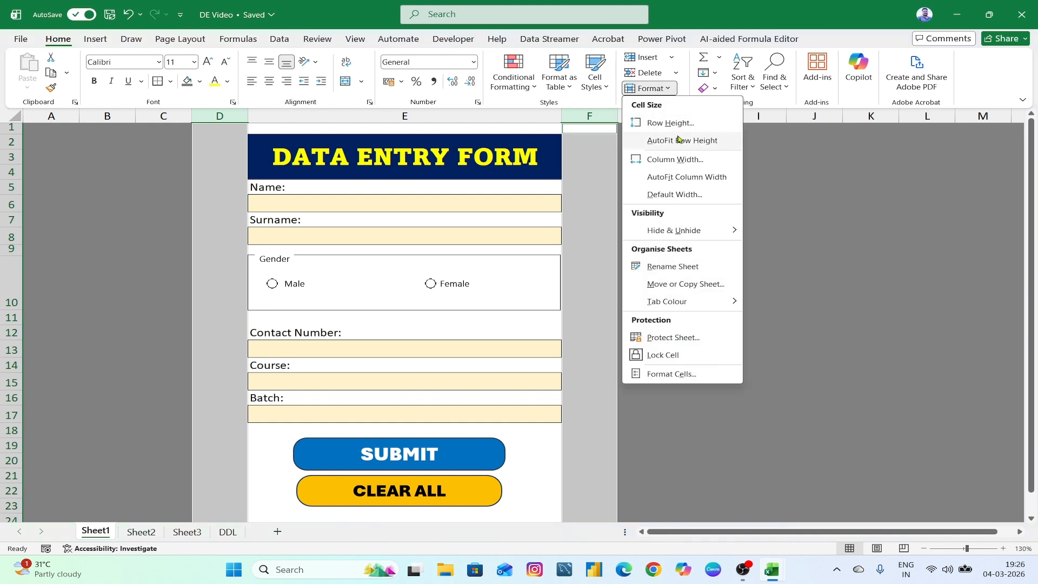
click(675, 158)
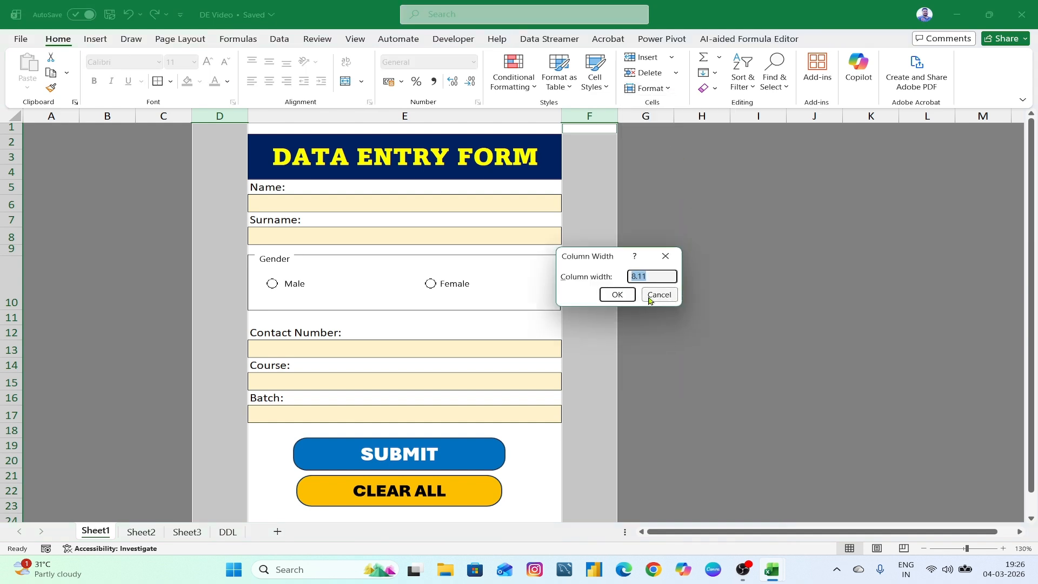
text(6)
key(Return)
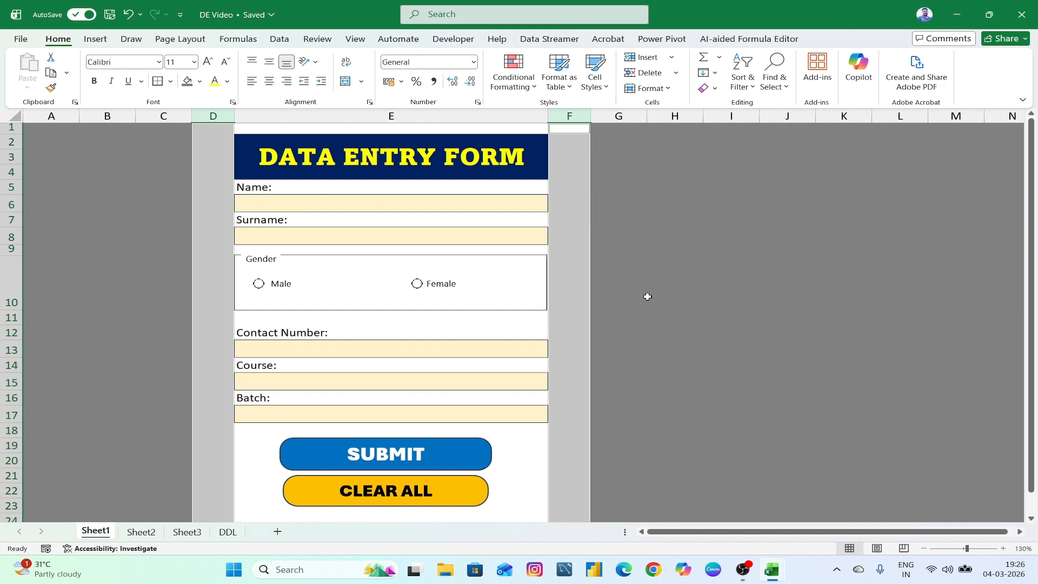
click(647, 296)
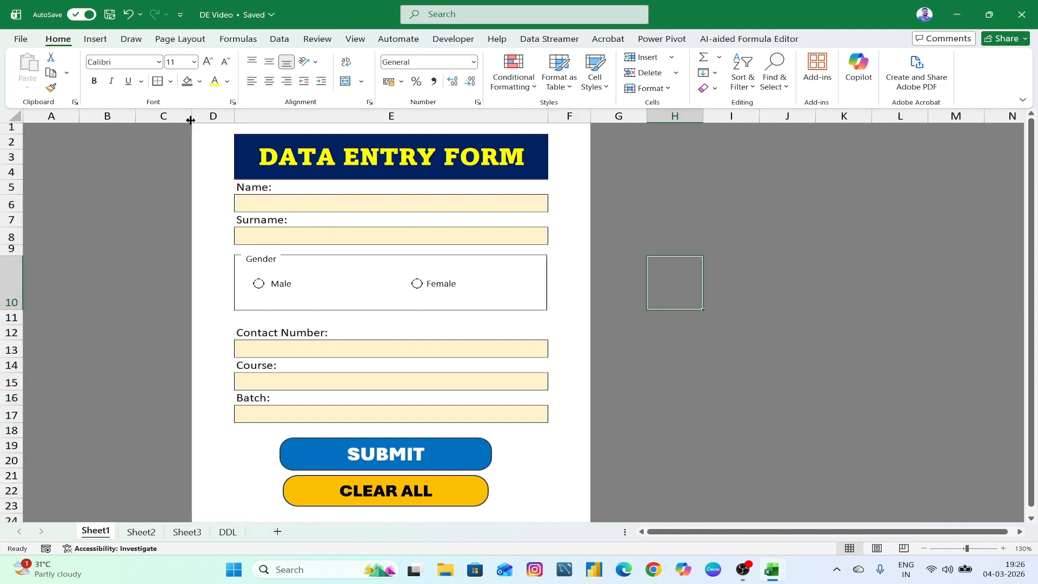
drag(190, 120, 332, 131)
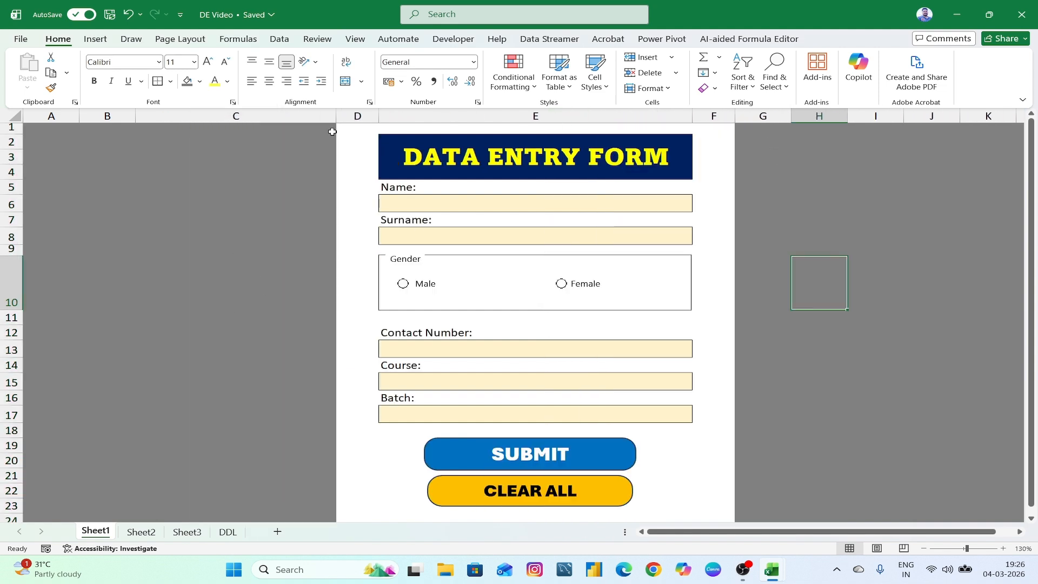
click(812, 350)
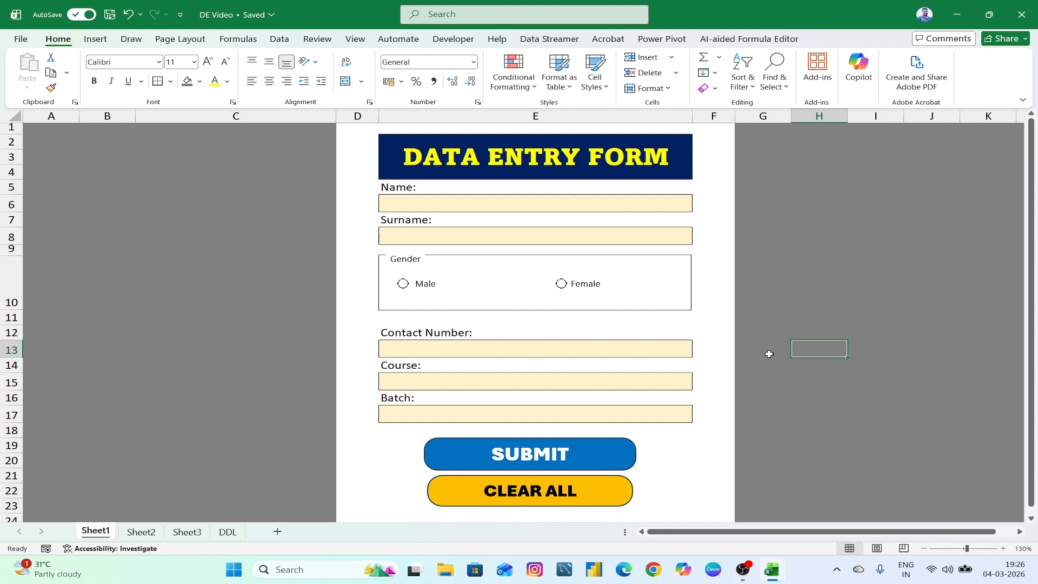
- Rename the Sheet1 tab to FORM
right_click(99, 532)
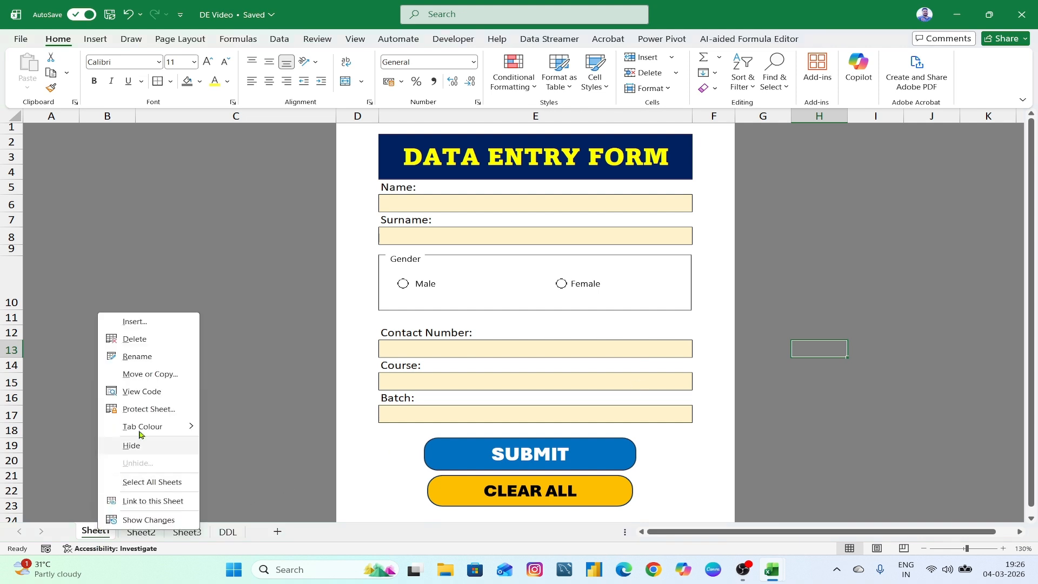
click(149, 357)
text(f)
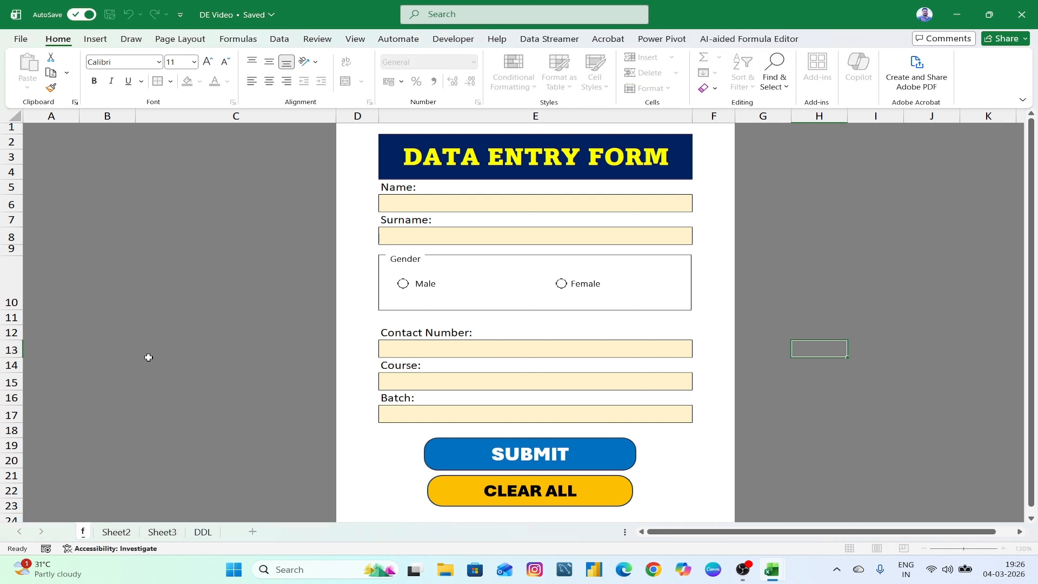
key(BackSpace)
text(FORM)
key(Return)
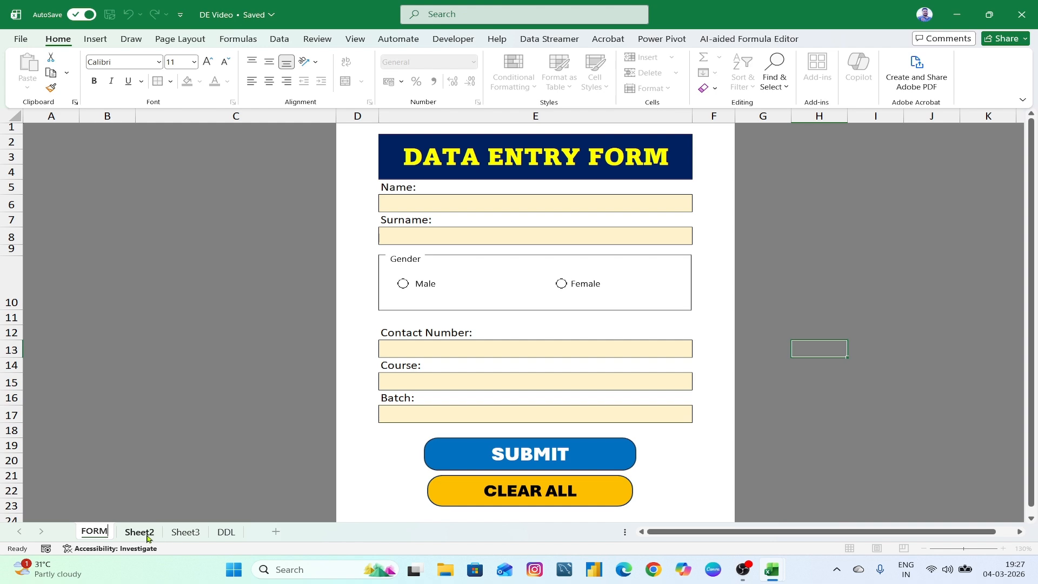
- Rename the Sheet2 tab to Link
click(147, 537)
ctrl+scroll(210, 465, up, 2)
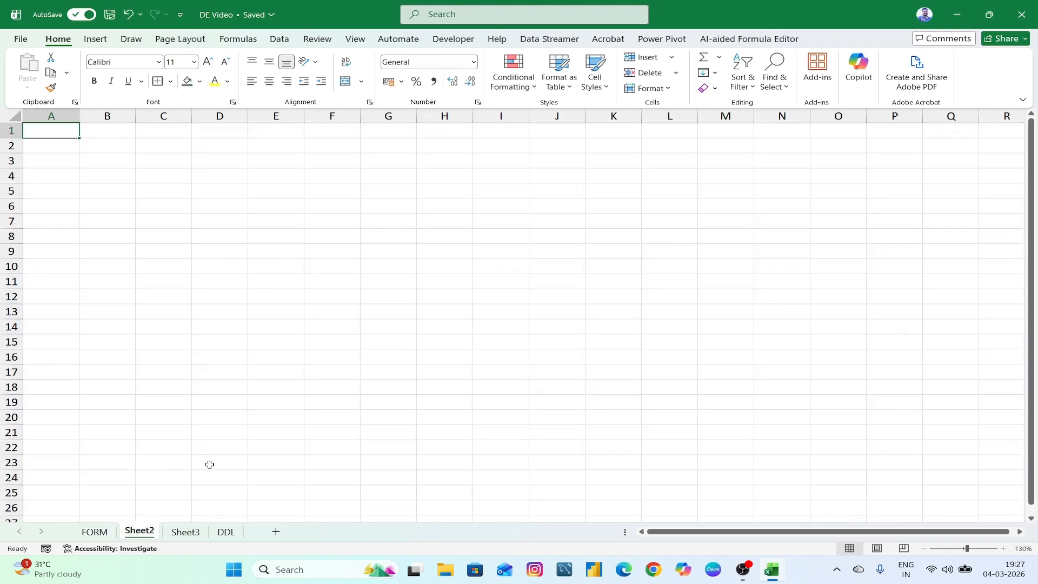
right_click(137, 537)
click(182, 356)
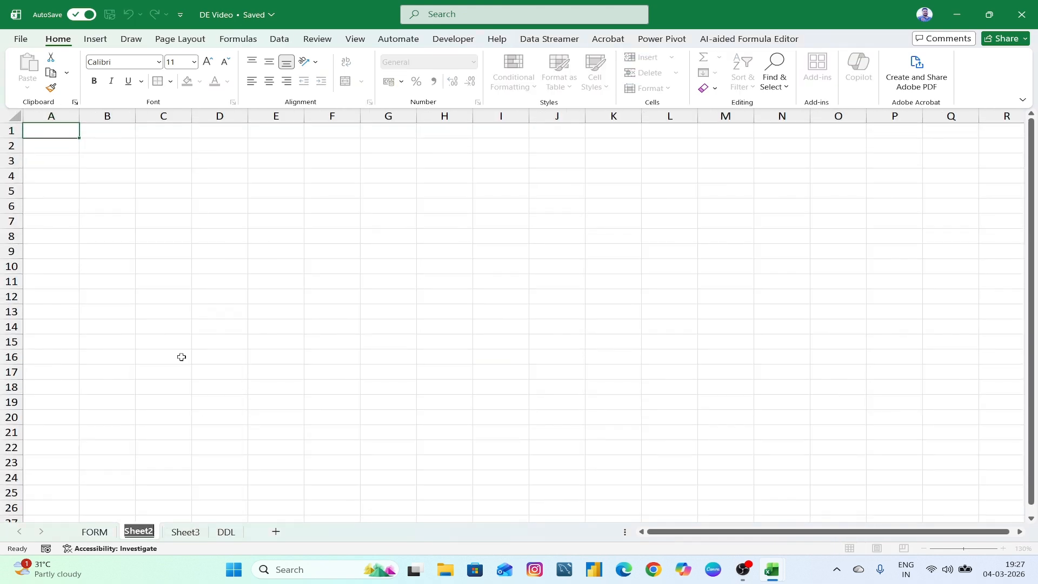
text(!INK)
key(BackSpace)
key(BackSpace)
key(BackSpace)
key(BackSpace)
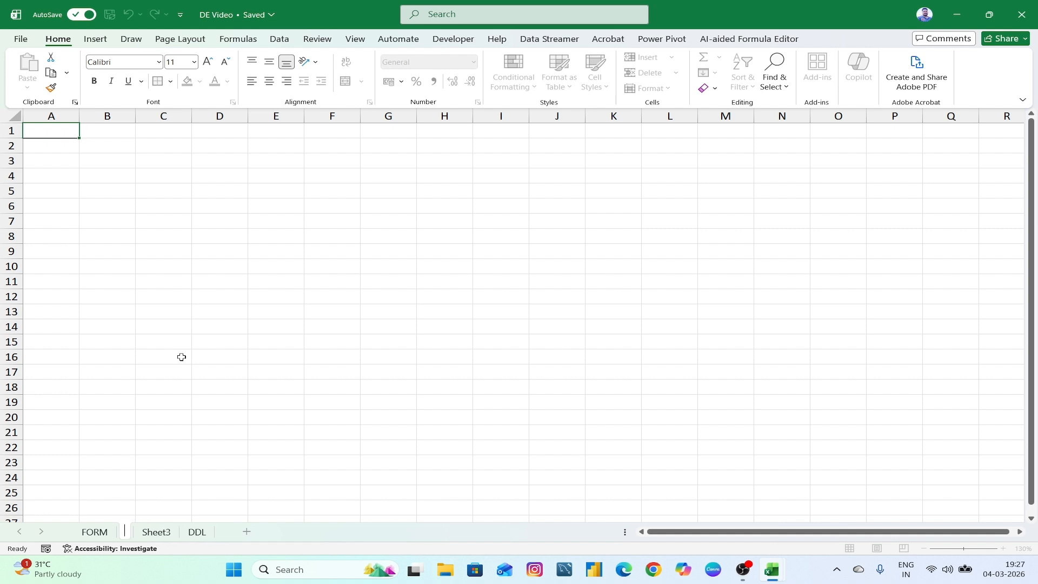
text(LINK)
key(BackSpace)
key(BackSpace)
key(BackSpace)
text(ink)
click(181, 354)
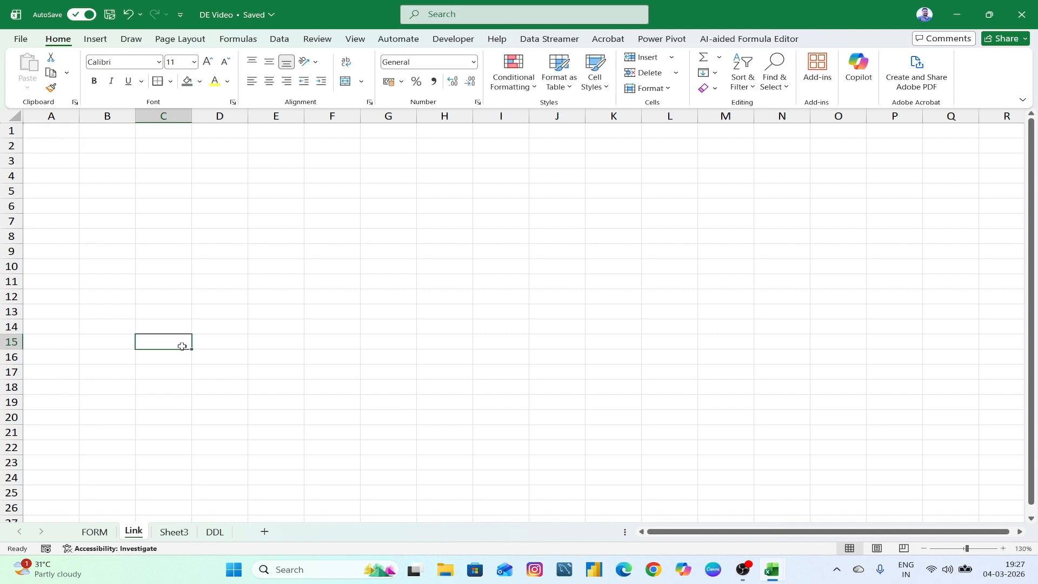
- Glance at the FORM sheet, then select cell A2 on the Link sheet
click(95, 531)
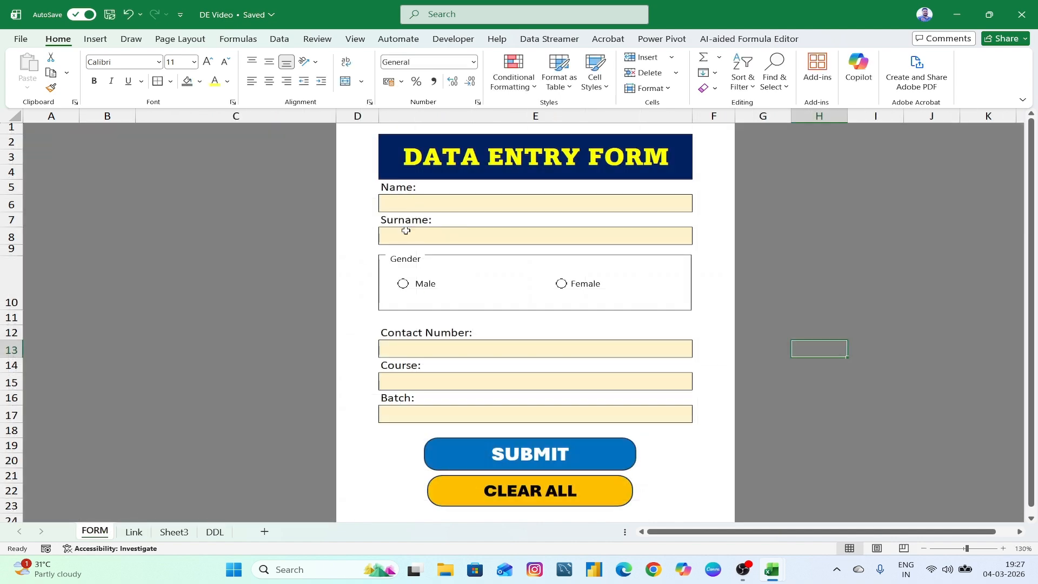
click(133, 532)
click(57, 151)
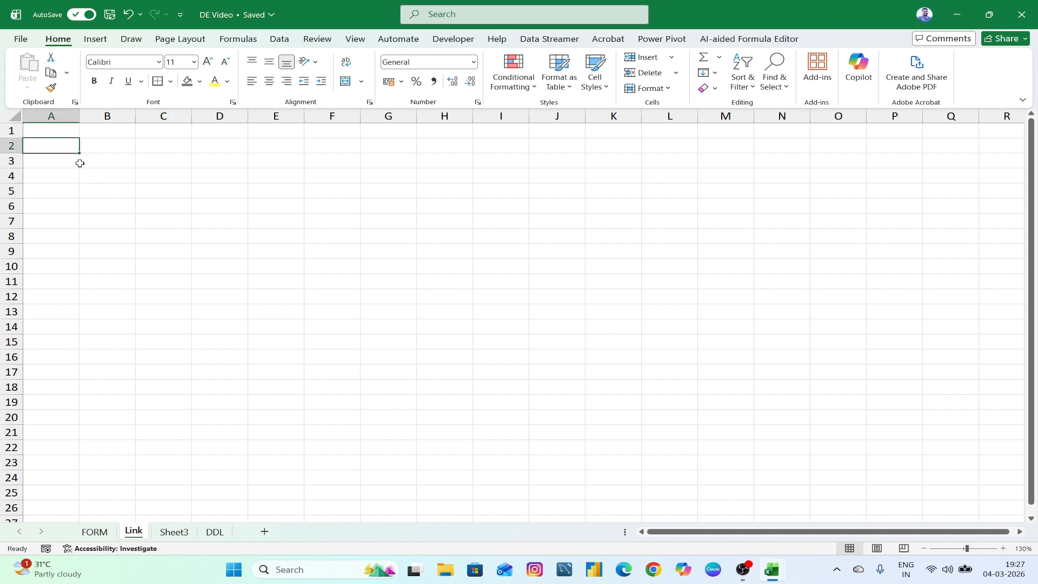
- Widen column A and enter Name, Surname, Gender, Contact Number, Course, Batch in A2:A7
drag(80, 116, 155, 120)
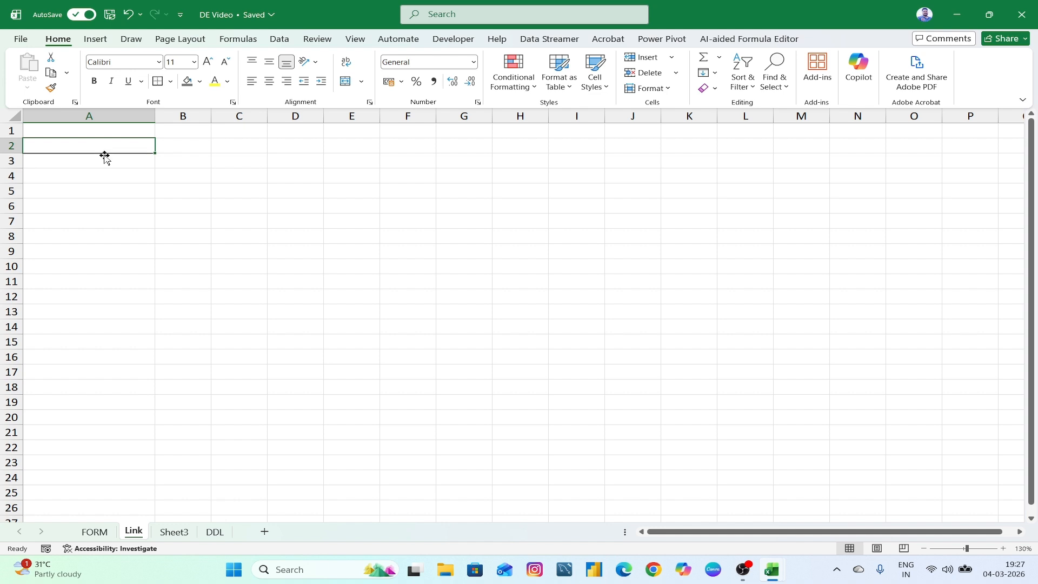
text(Name)
key(Return)
text(Surname)
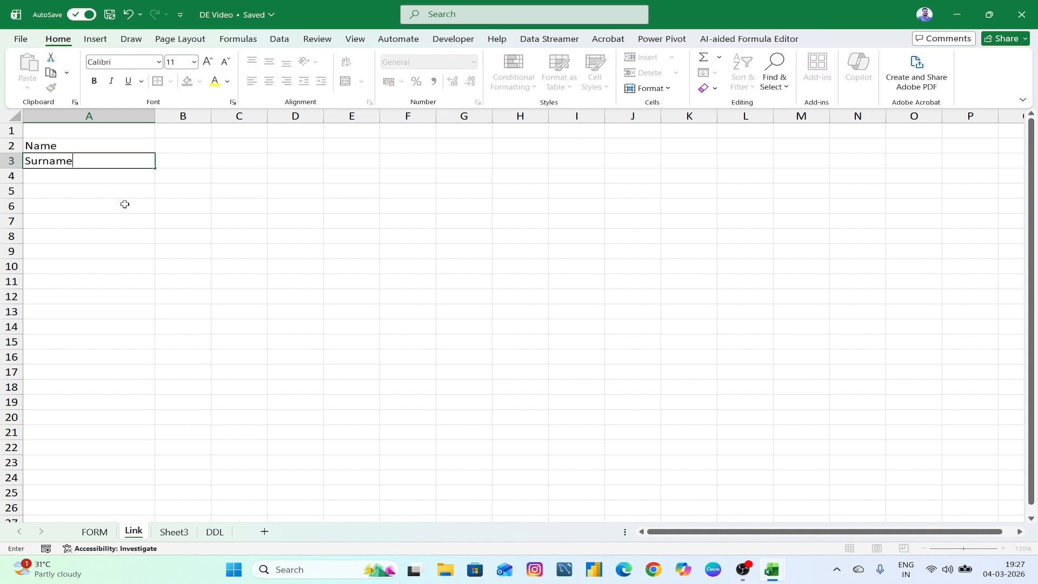
key(Return)
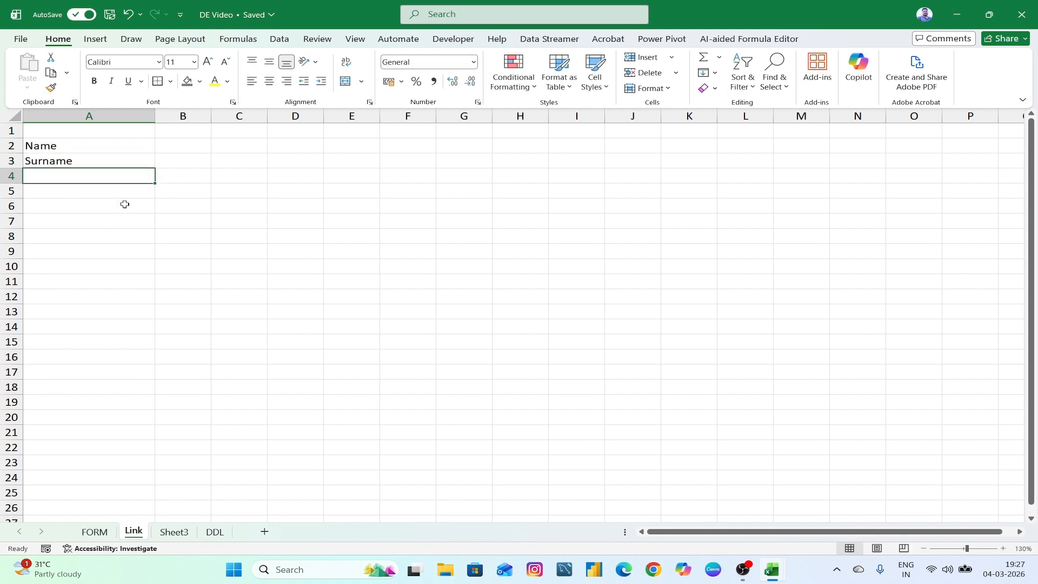
text(Gender)
key(Return)
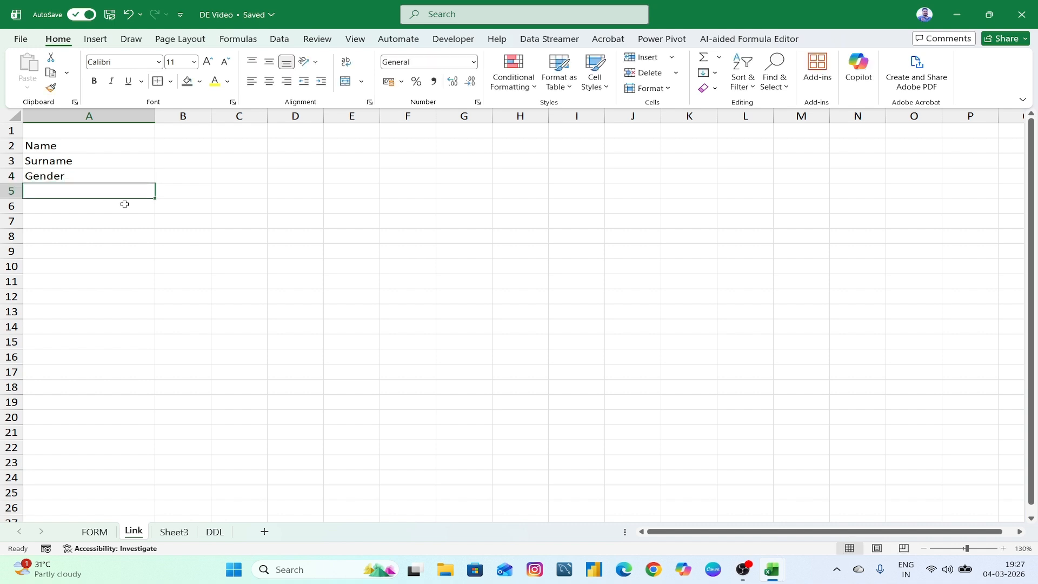
text(Contact Nu)
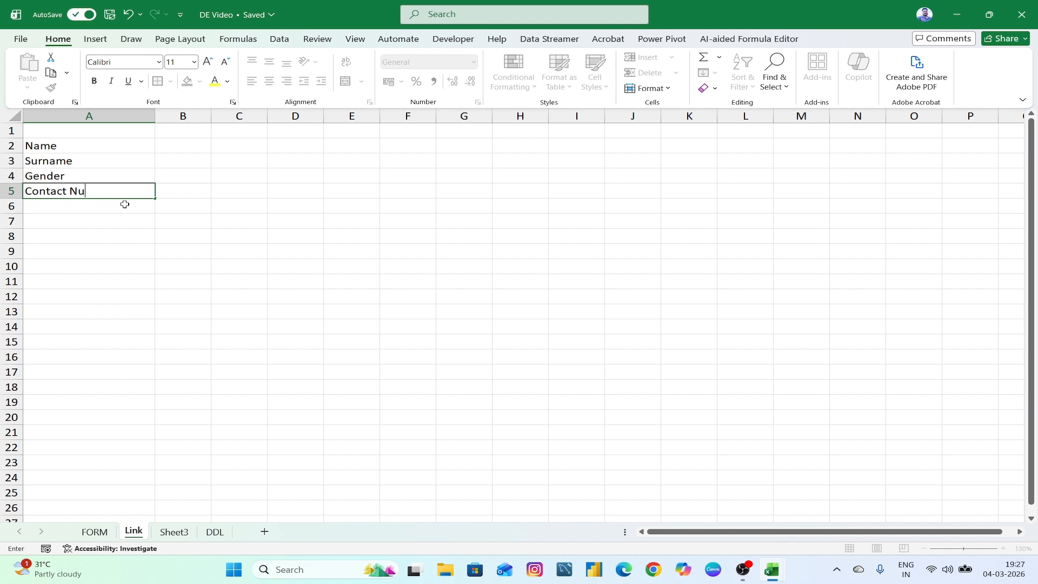
text(mber)
key(Return)
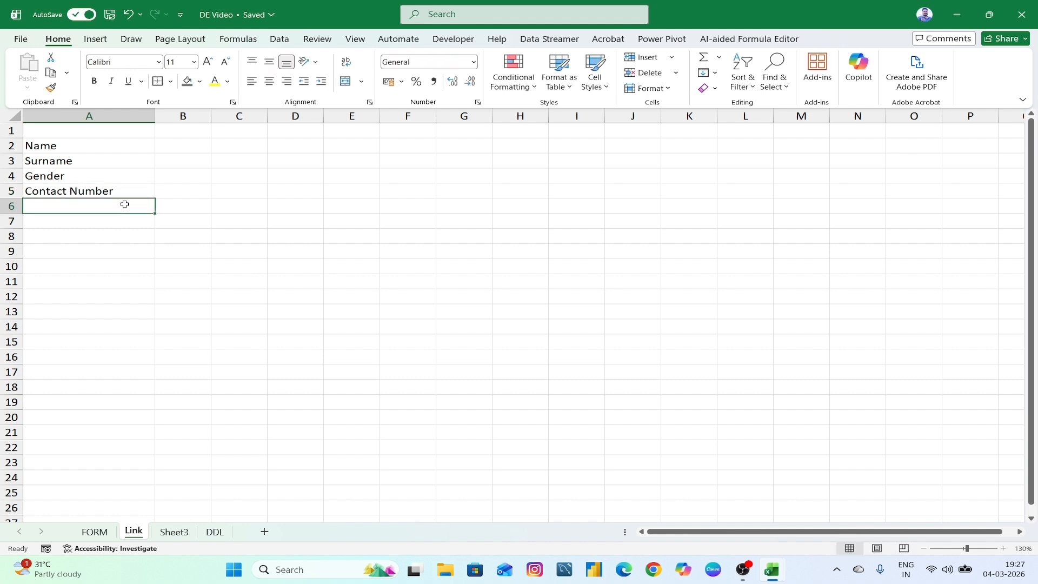
text(Course)
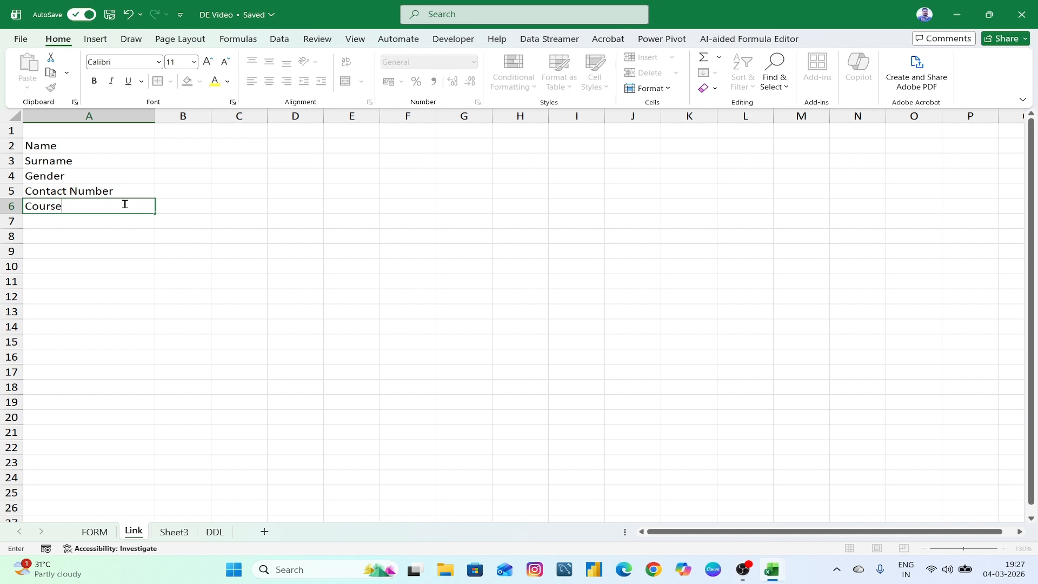
key(Return)
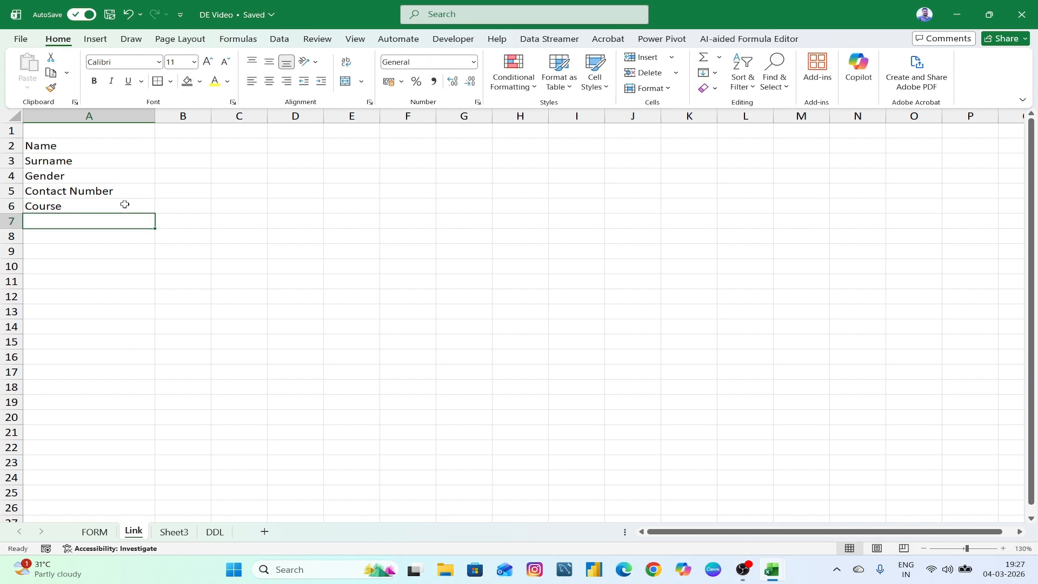
text(Batch)
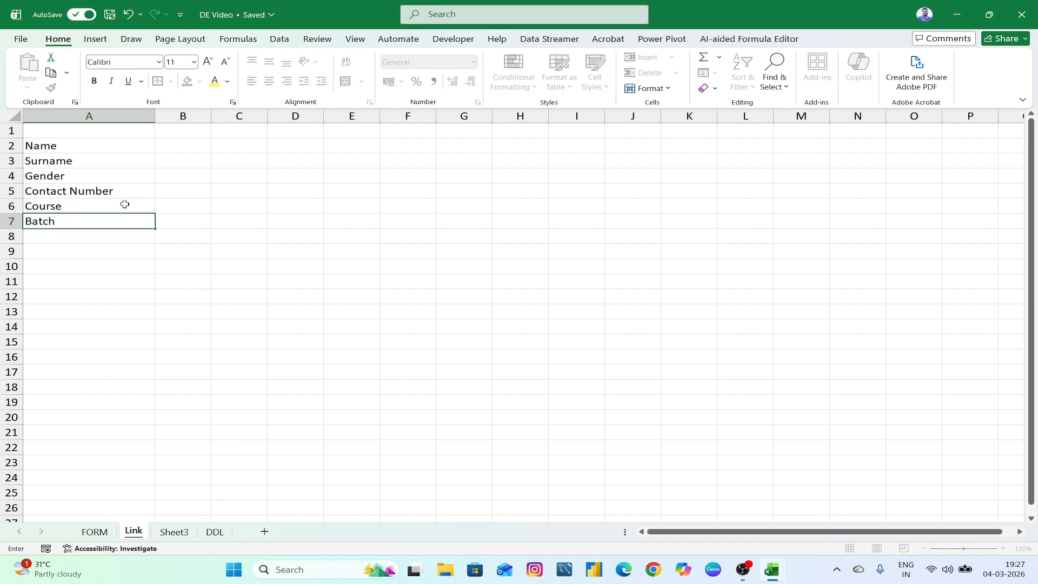
- Check the new labels against the fields on the FORM sheet
click(73, 148)
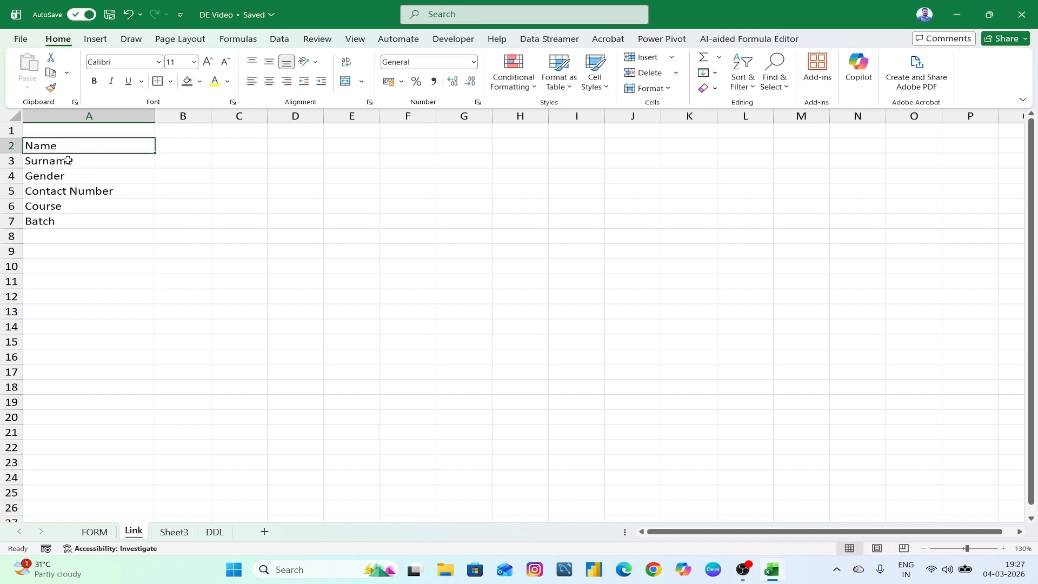
click(62, 157)
click(60, 175)
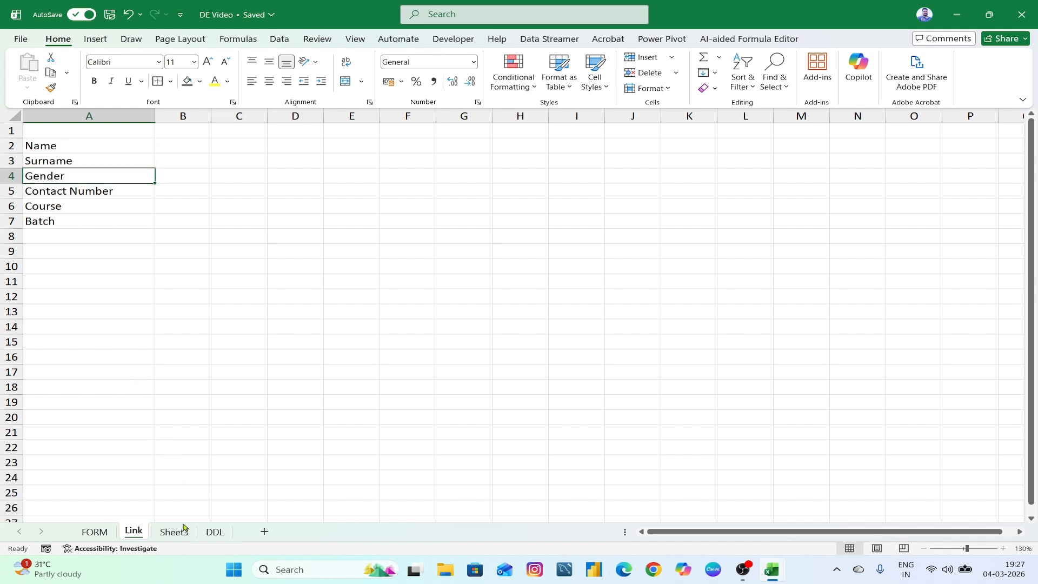
click(94, 531)
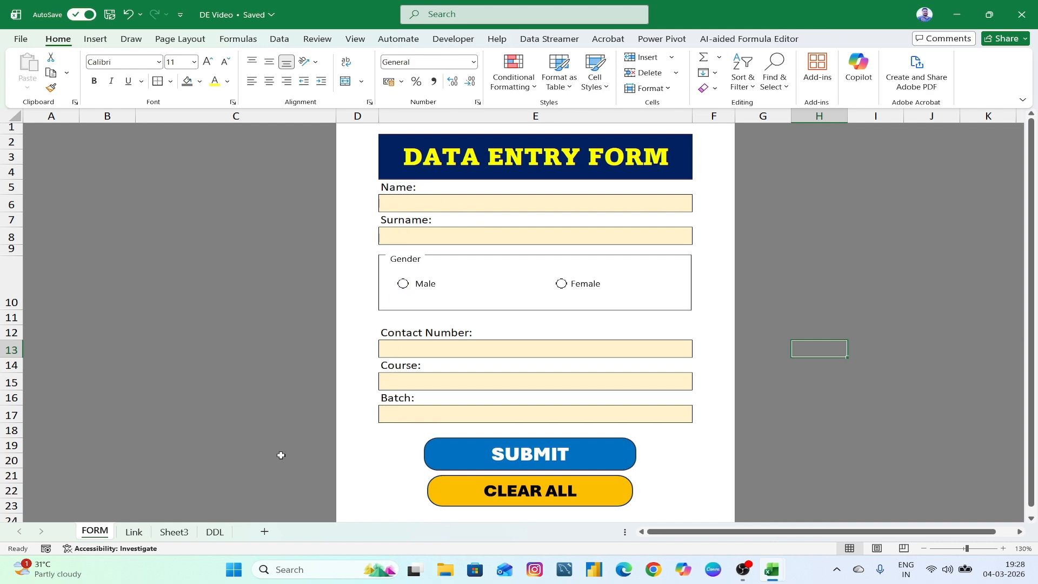
click(134, 531)
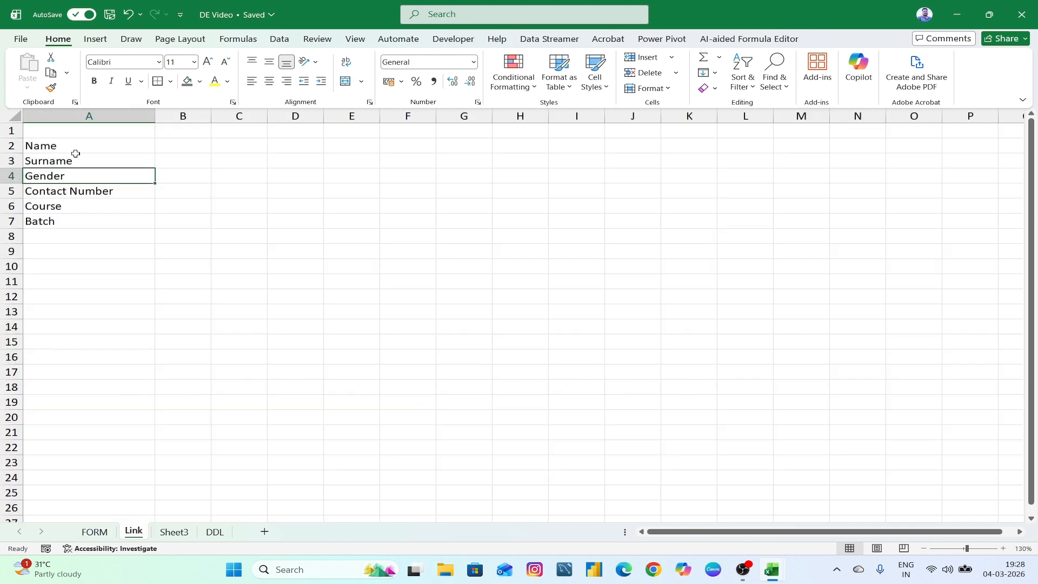
- Widen column B beside the labels on the Link sheet
drag(75, 157, 76, 222)
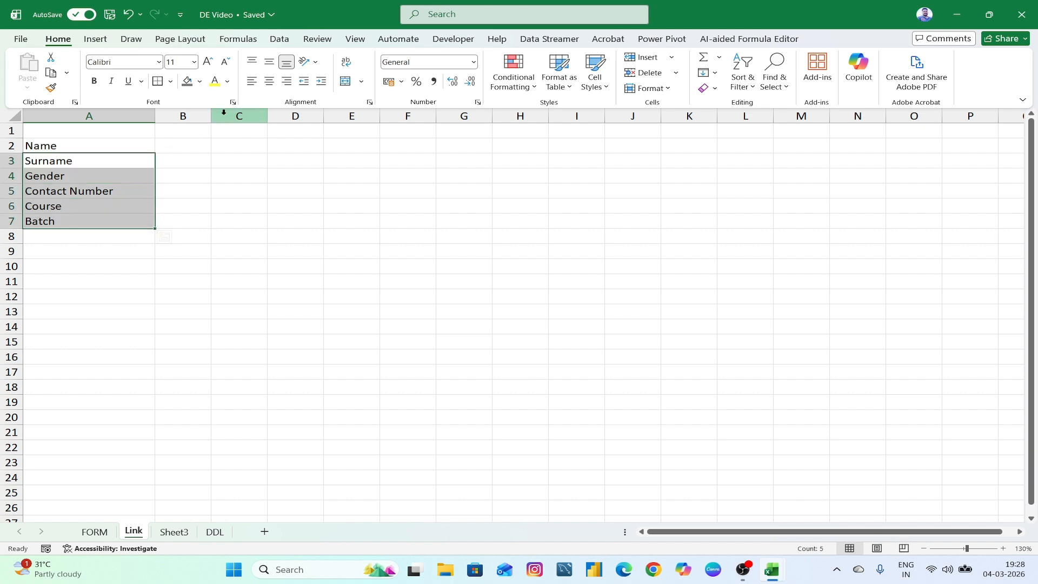
drag(211, 116, 348, 140)
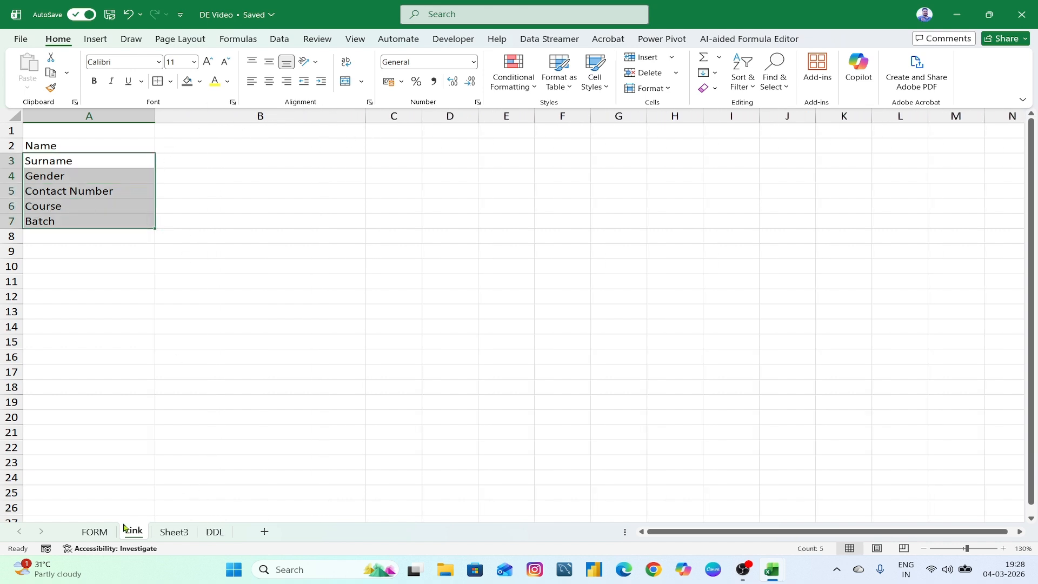
click(95, 531)
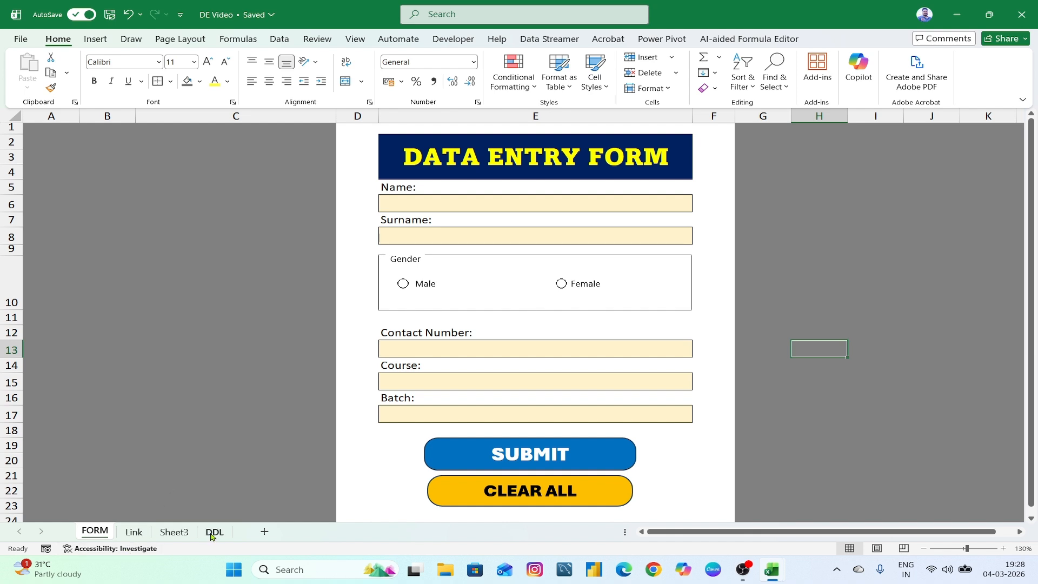
click(134, 532)
- Select B2, start and cancel a formula, and go back to the FORM sheet
click(229, 146)
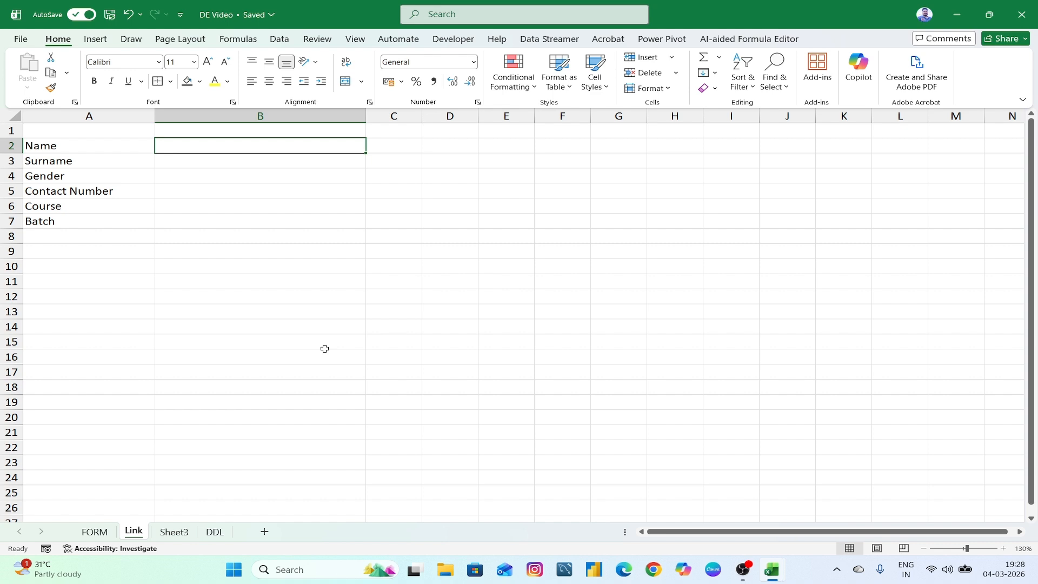
click(104, 535)
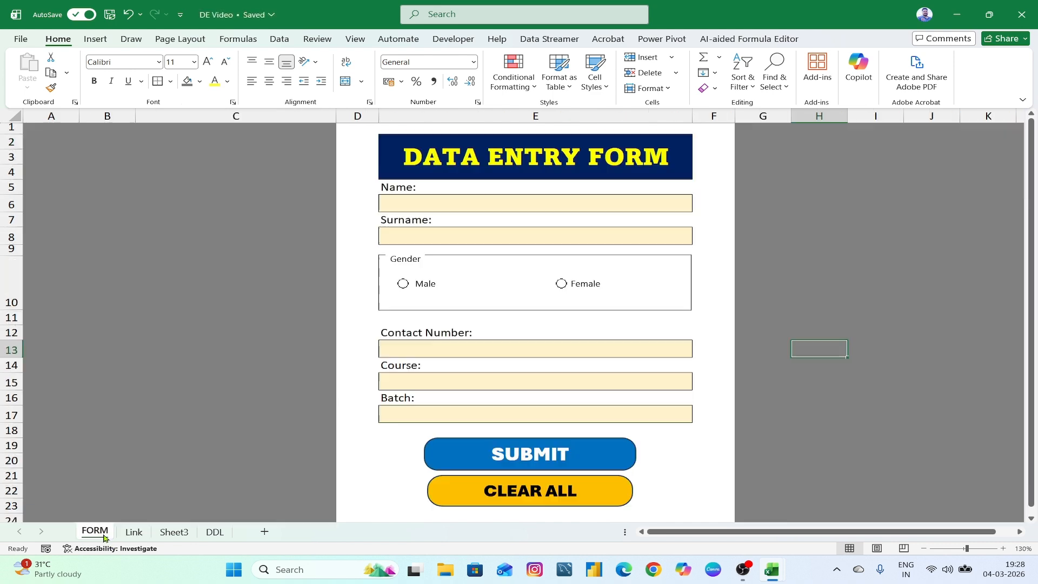
click(137, 532)
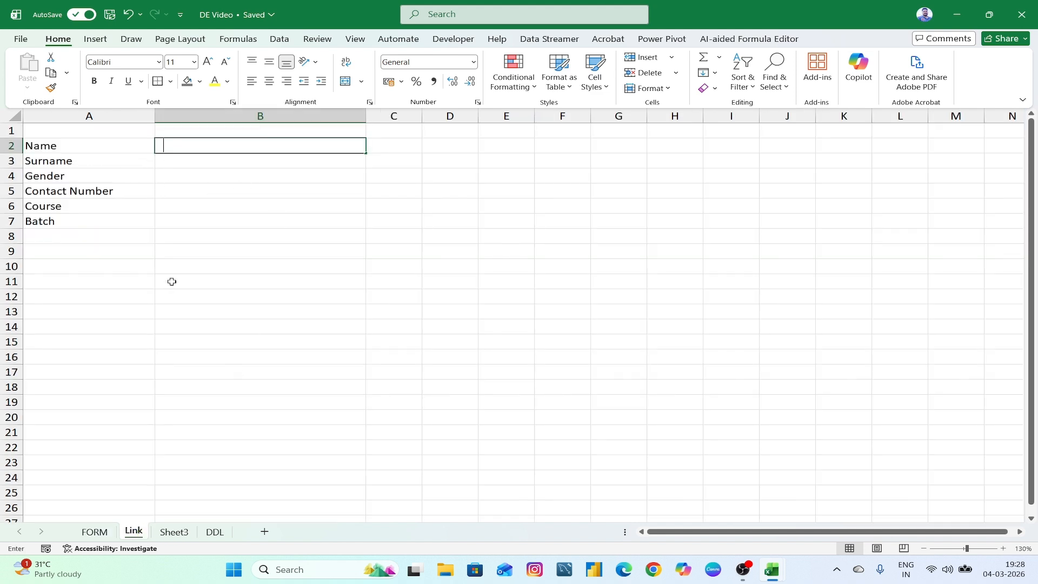
text(=)
key(Escape)
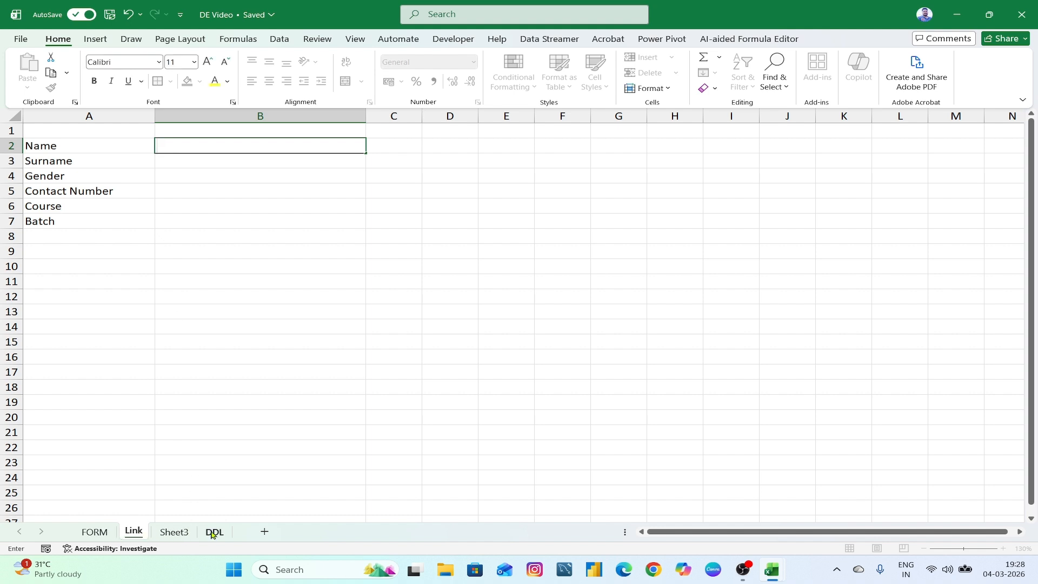
click(96, 532)
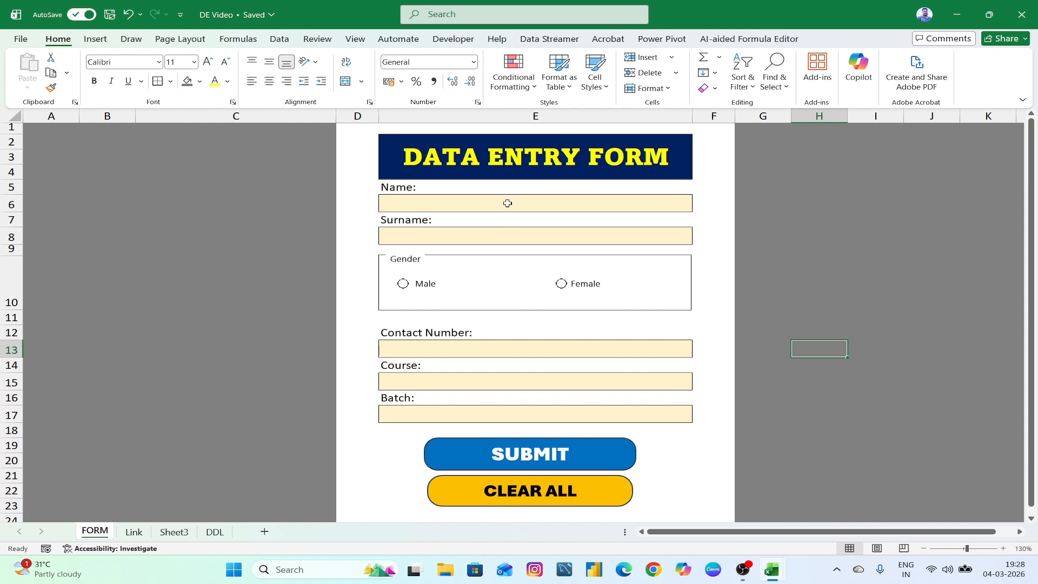
- Fill in a sample name, surname and contact number, and choose Female as gender
click(507, 203)
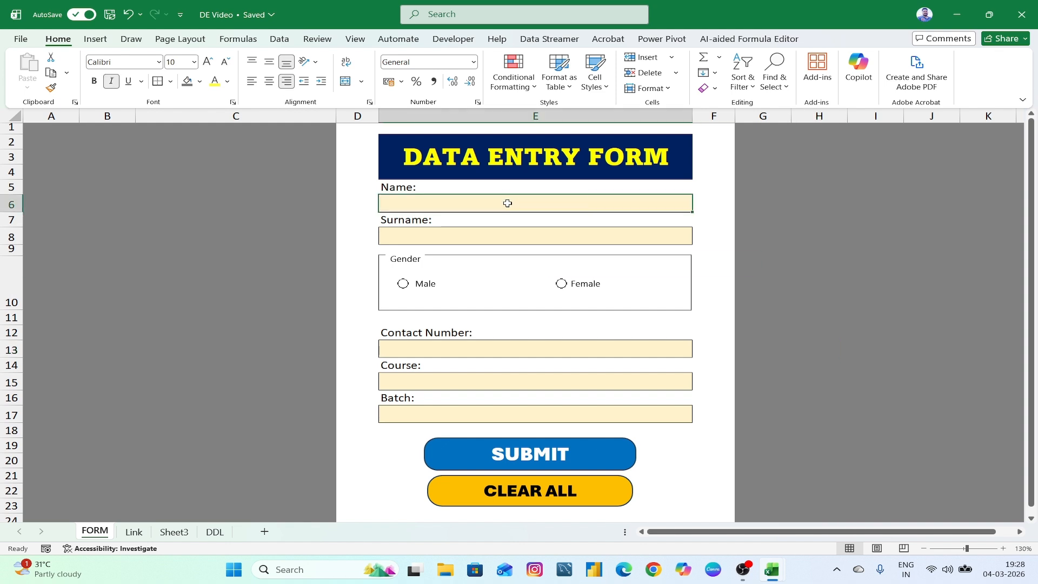
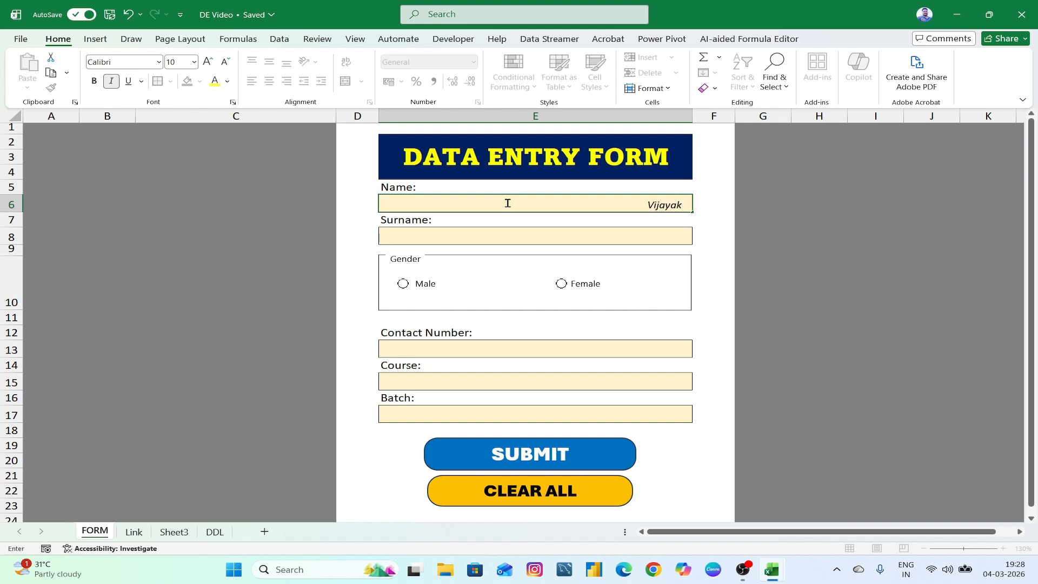
click(516, 231)
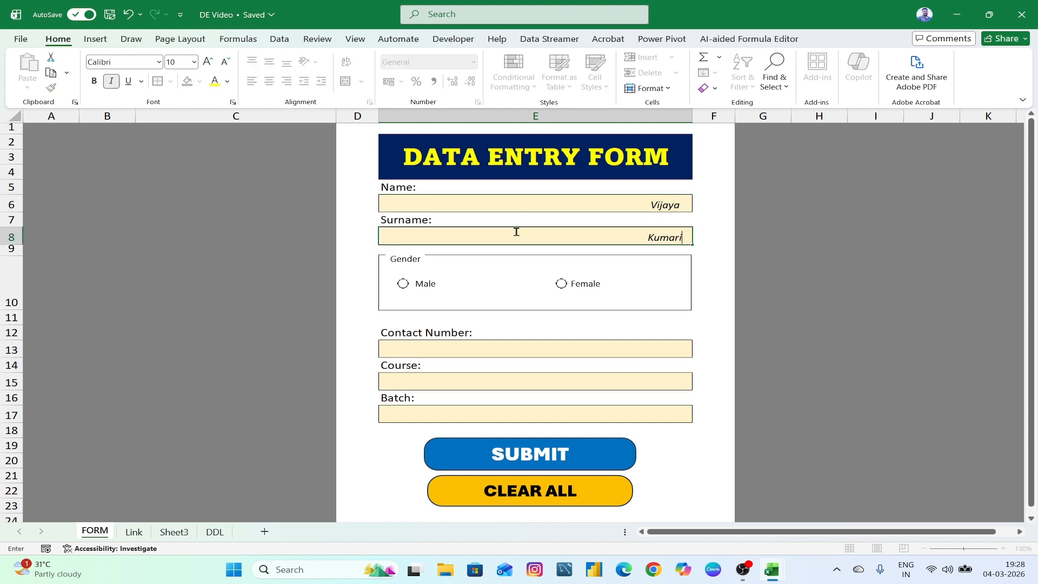
click(561, 283)
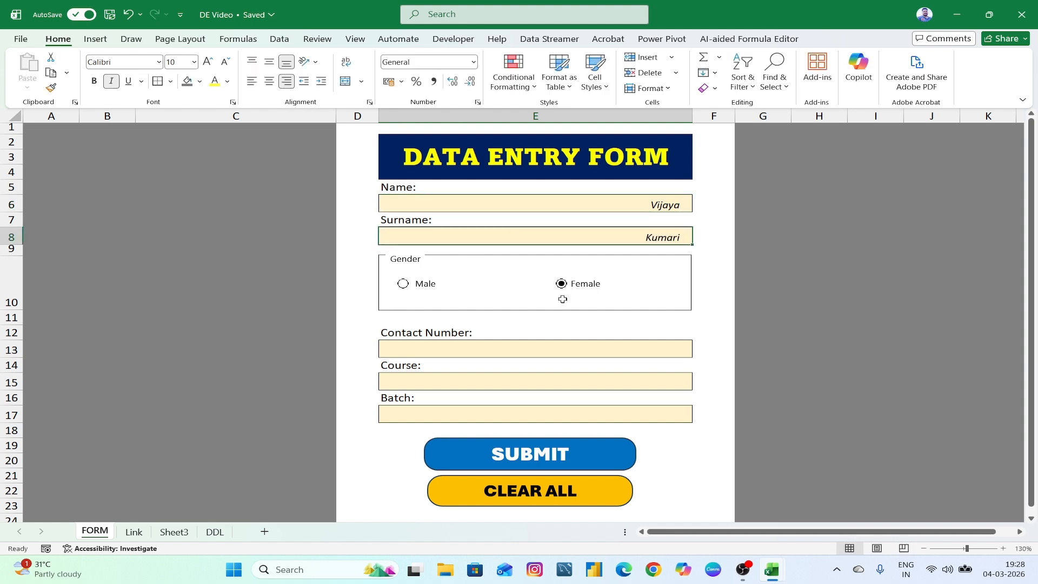
click(556, 353)
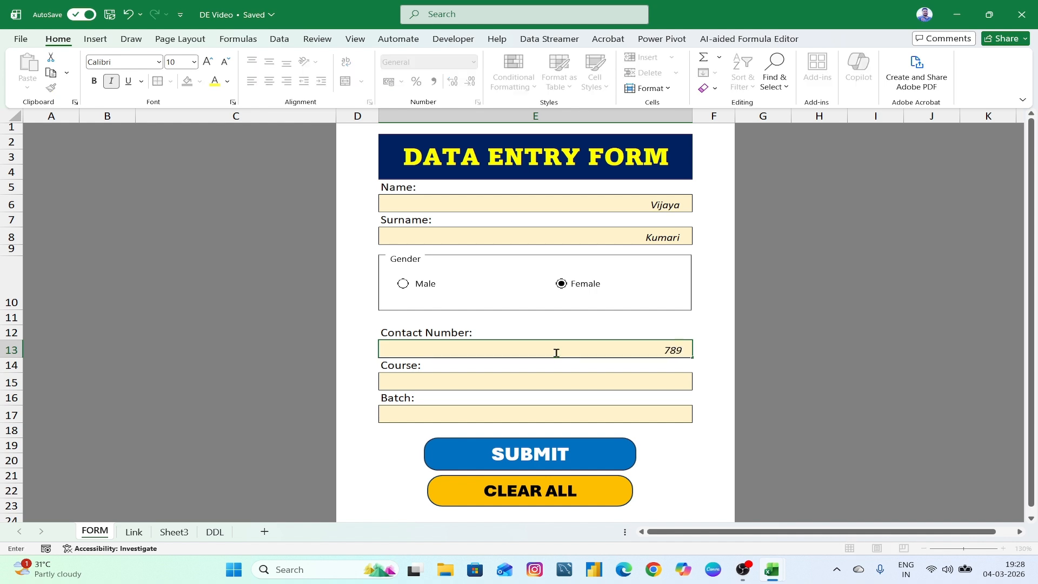
key(ctrl+Return)
- Pick MS Excel as the course and Evening as the batch from the dropdowns
click(586, 383)
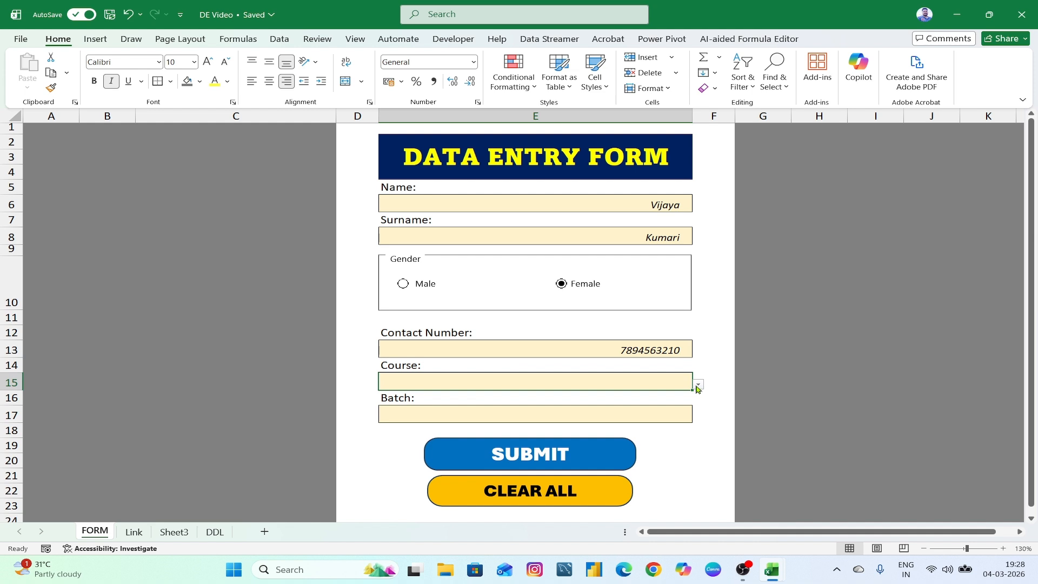
click(697, 385)
click(671, 397)
click(658, 412)
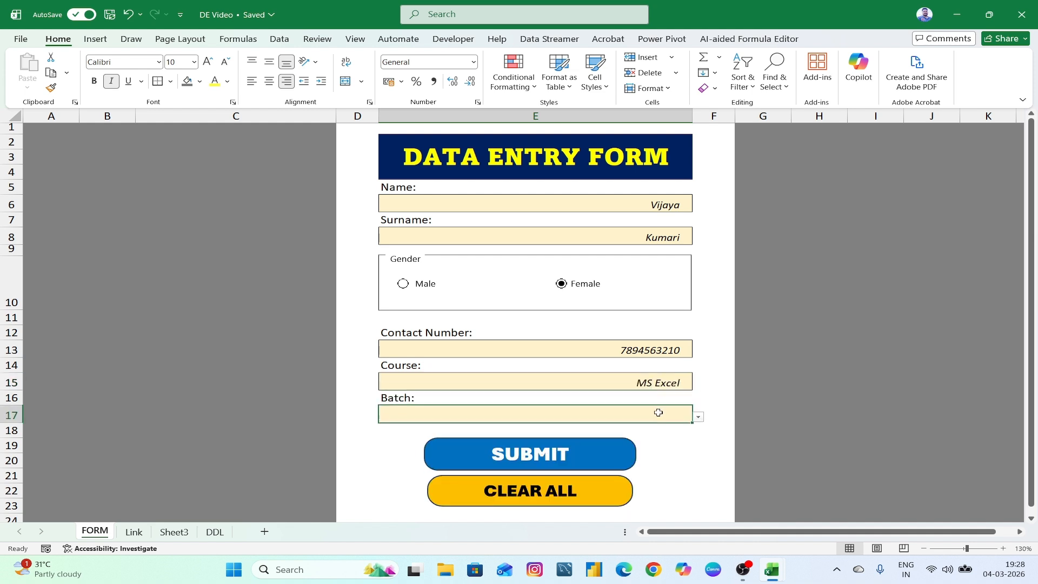
click(698, 417)
click(678, 449)
click(133, 532)
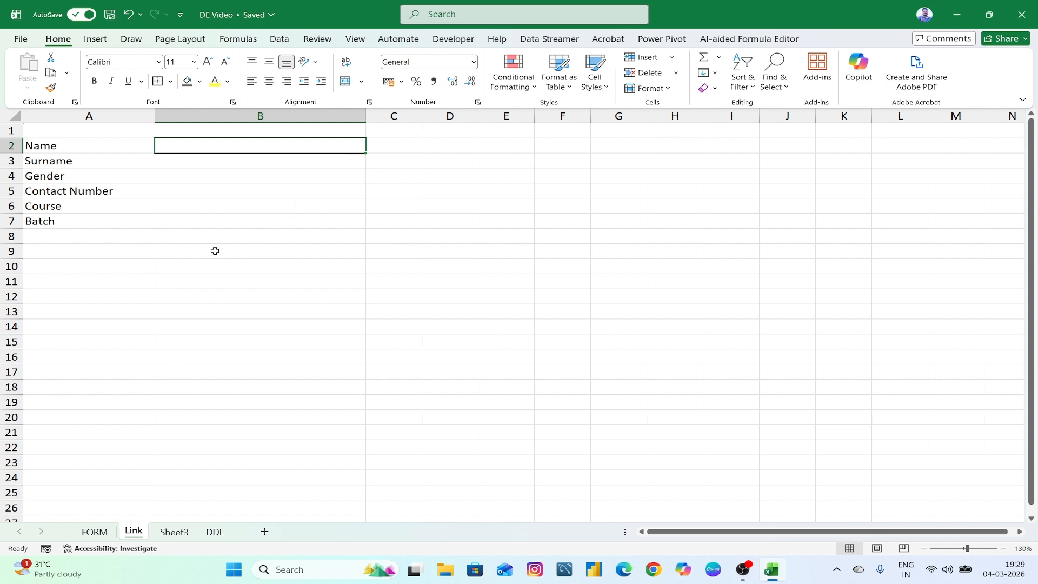
- Link B2 and B3 on the Link sheet to the form's Name and Surname cells
text(=)
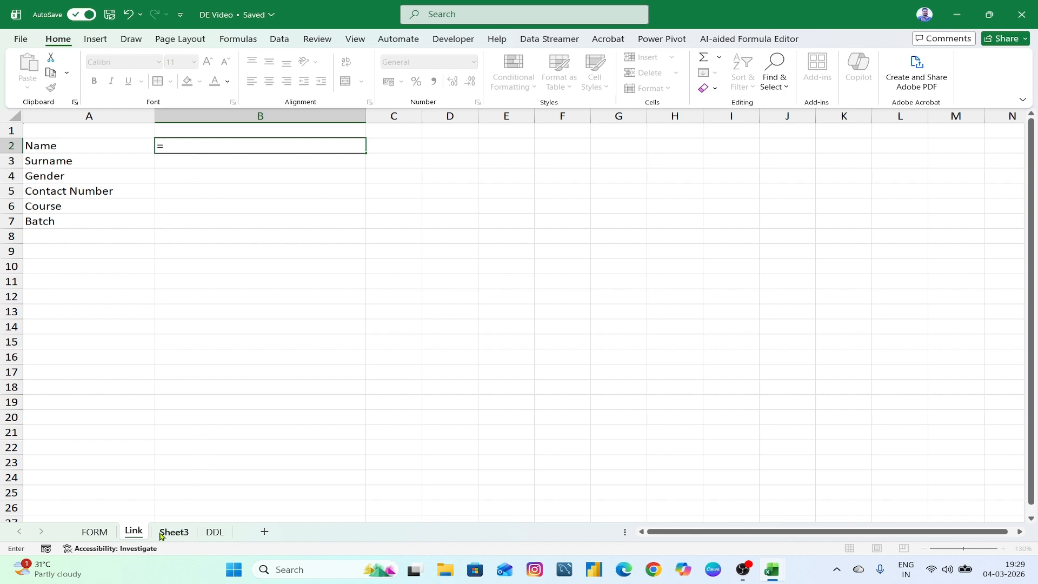
click(94, 531)
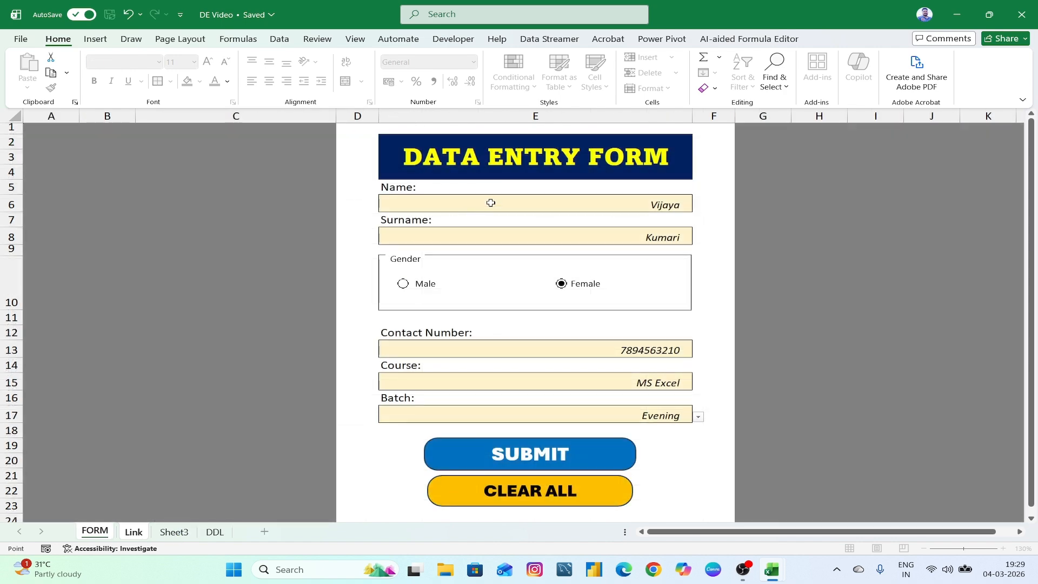
click(491, 203)
key(Return)
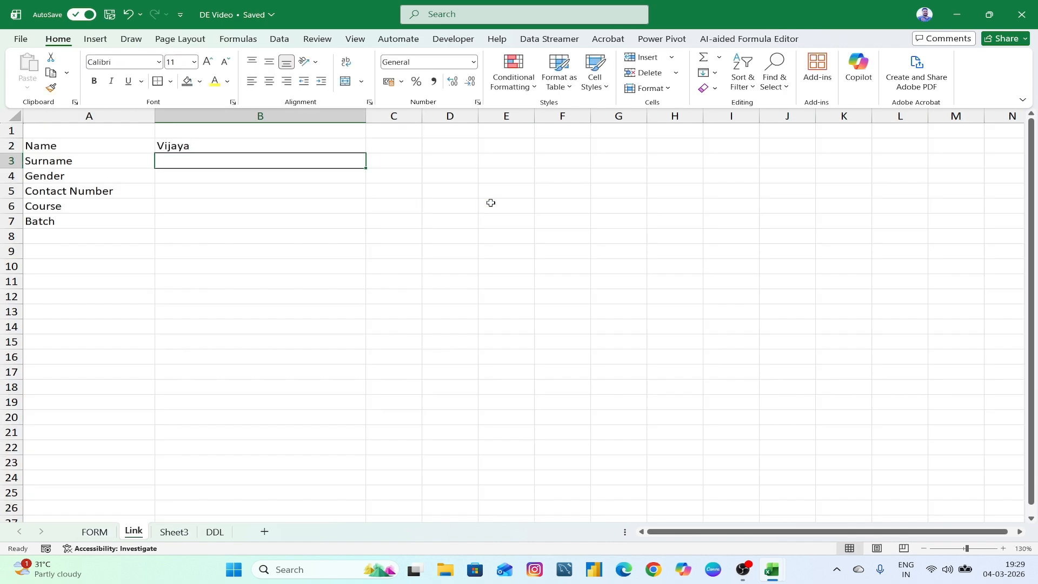
text(=)
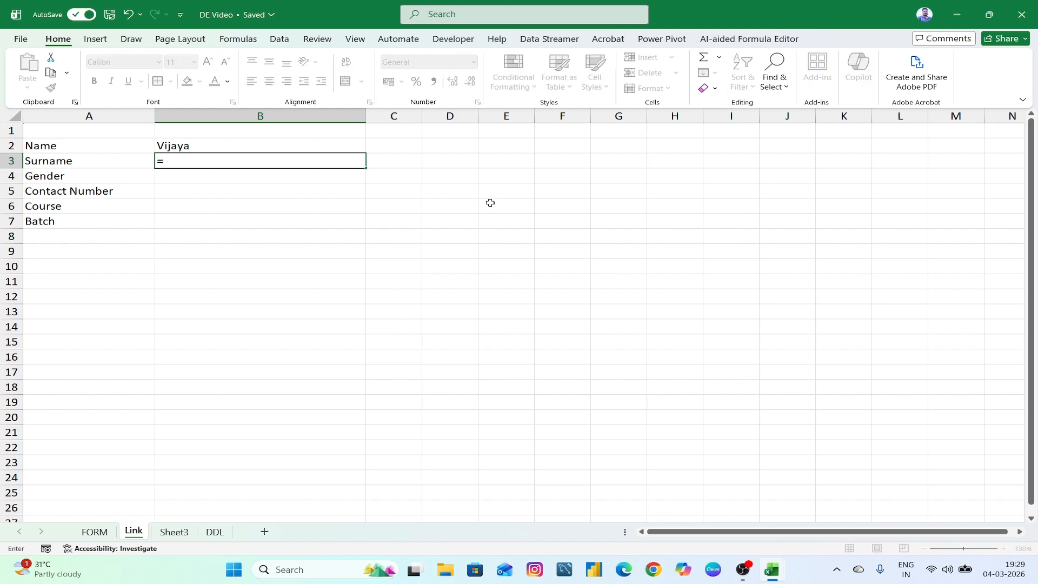
click(95, 531)
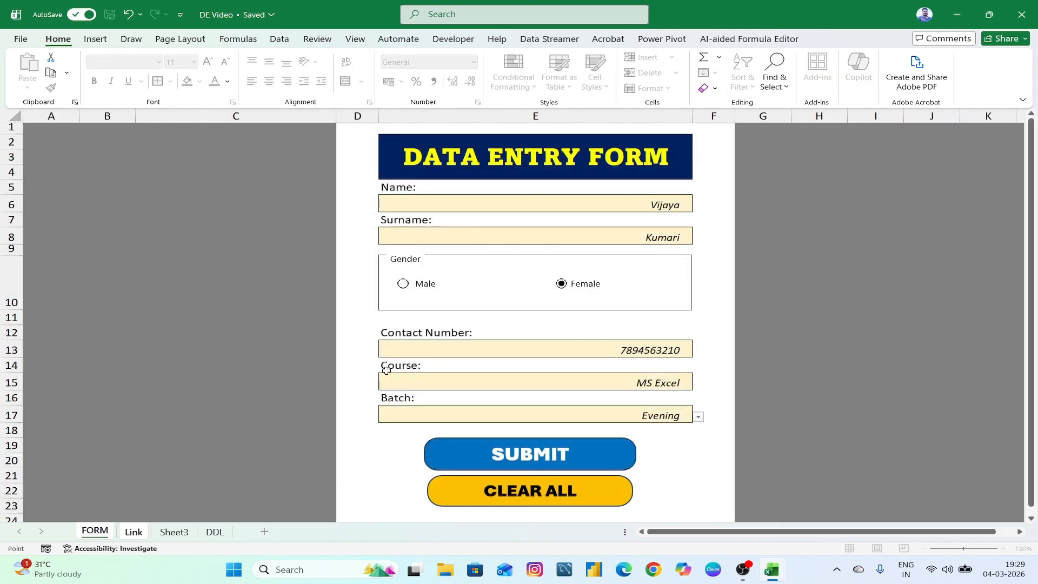
click(539, 239)
key(Return)
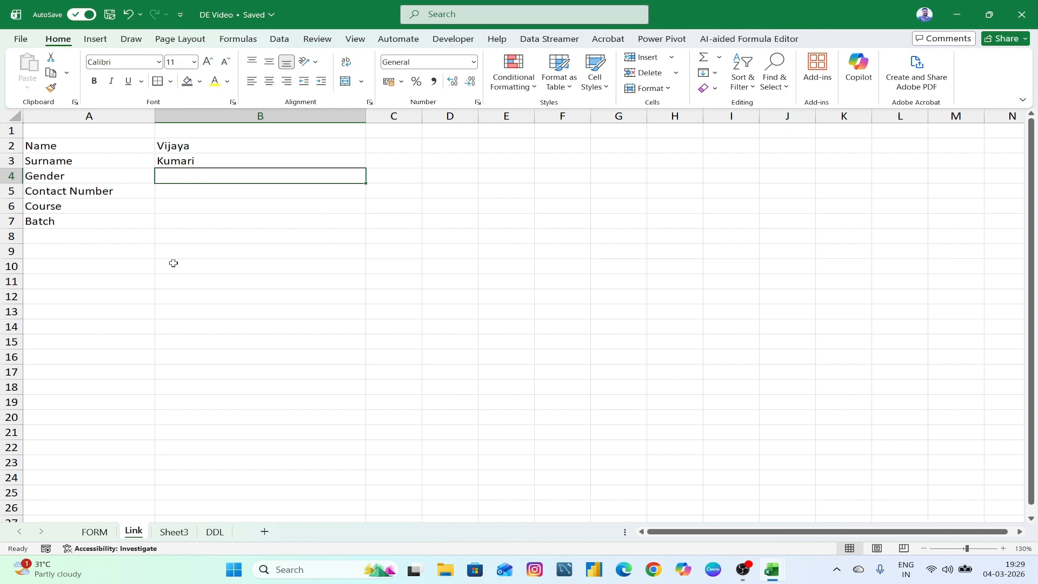
click(95, 531)
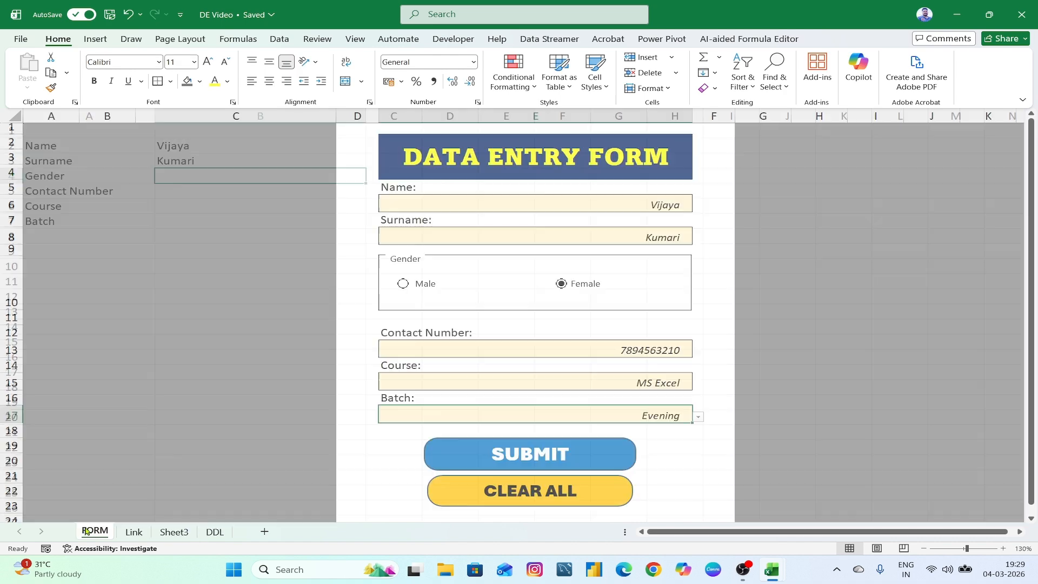
right_click(419, 289)
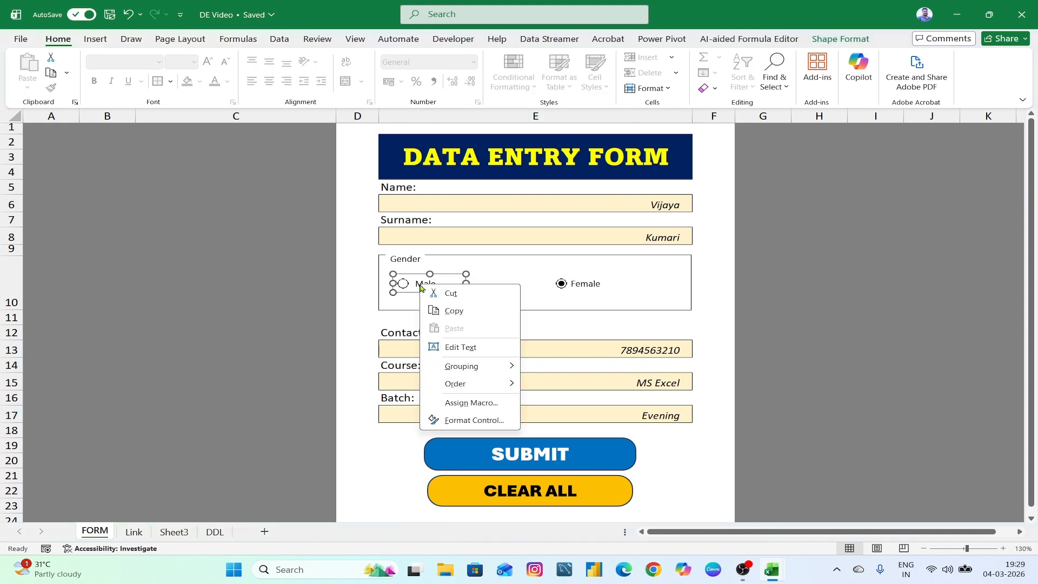
- Set the gender option buttons' cell link to Link!$C$4 in Format Control
click(470, 419)
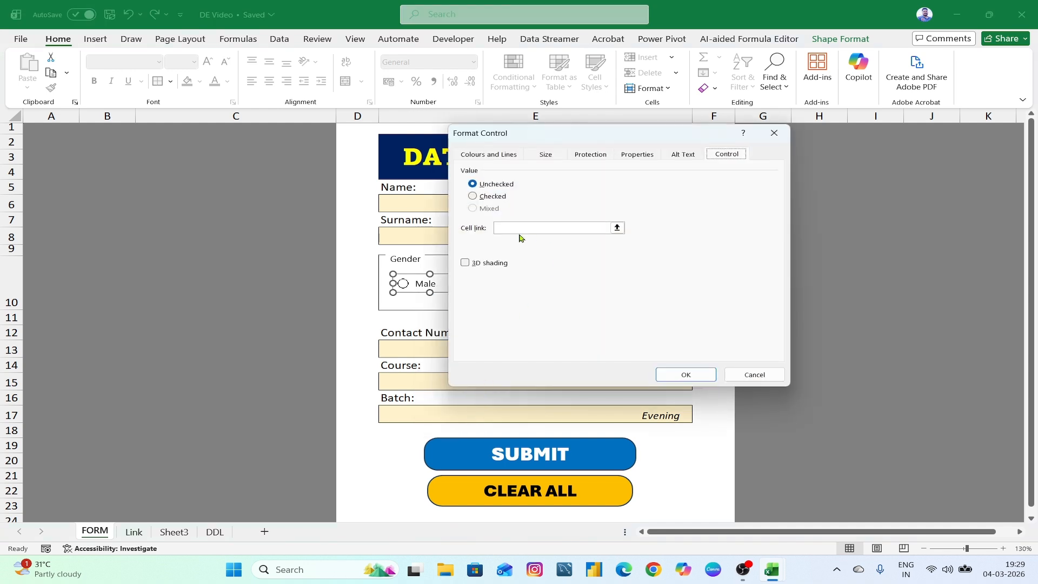
drag(560, 138, 532, 144)
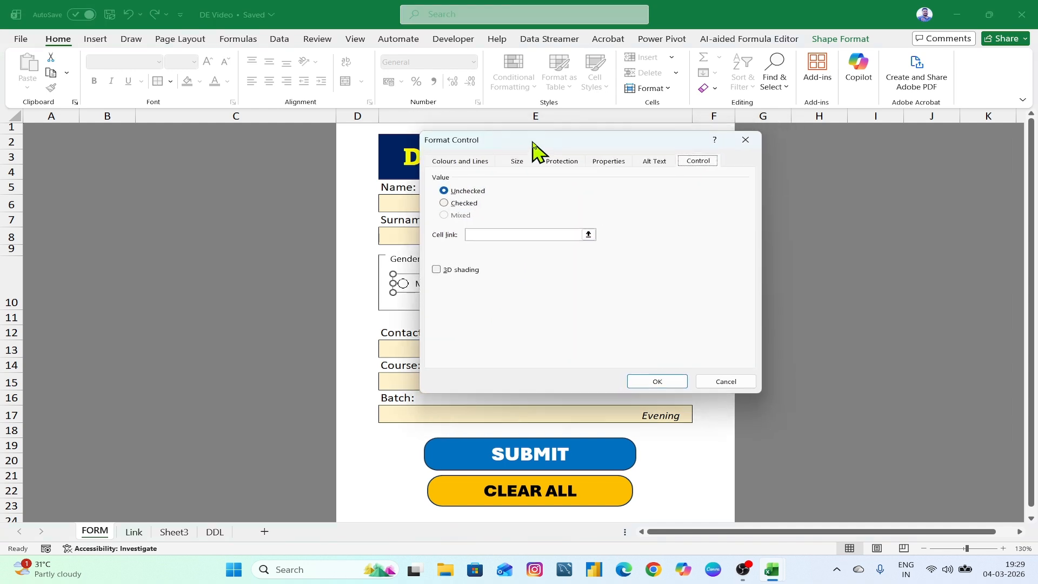
click(508, 235)
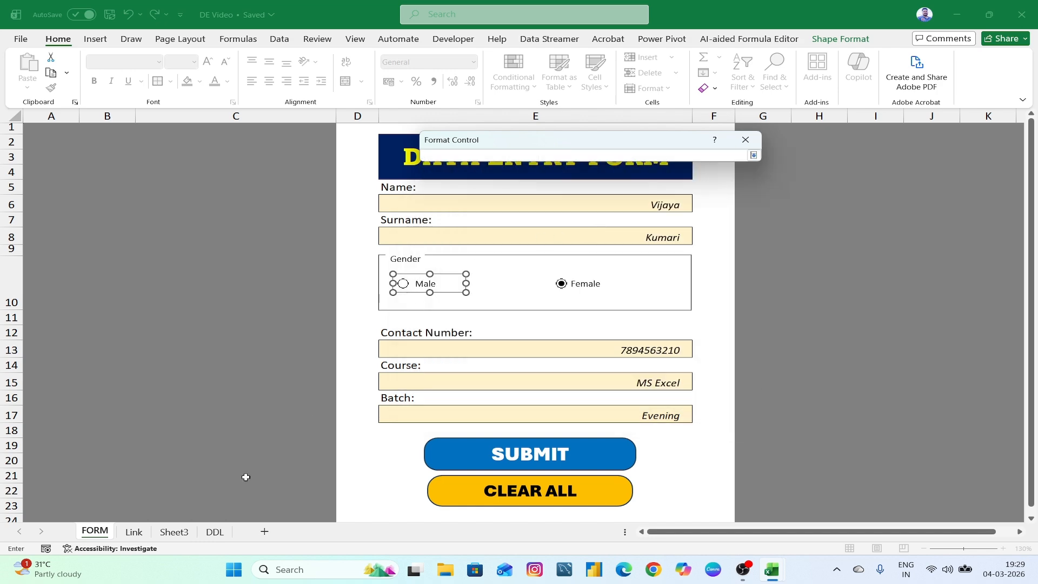
click(133, 532)
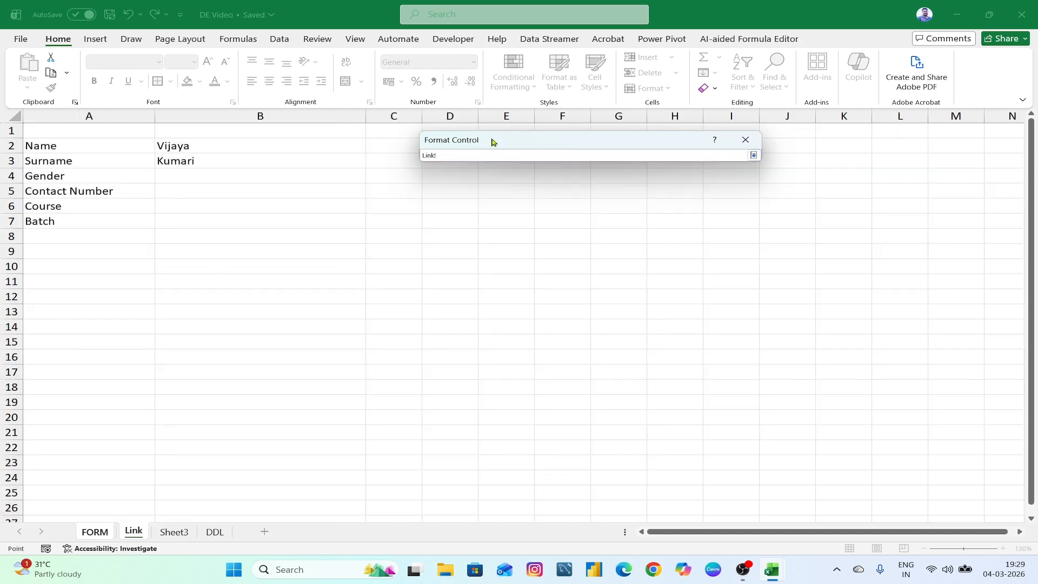
drag(490, 141, 557, 197)
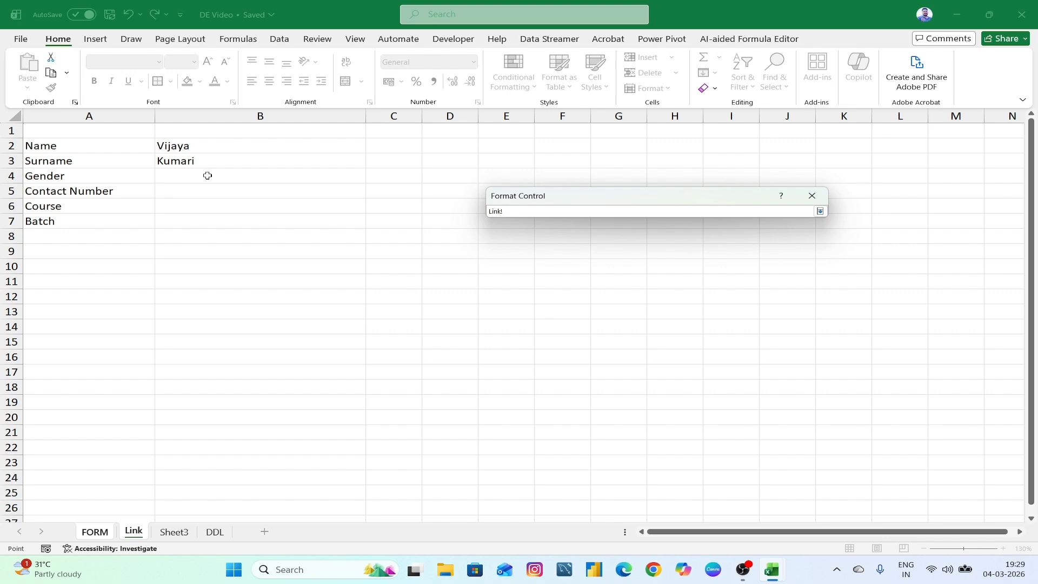
click(383, 178)
click(820, 211)
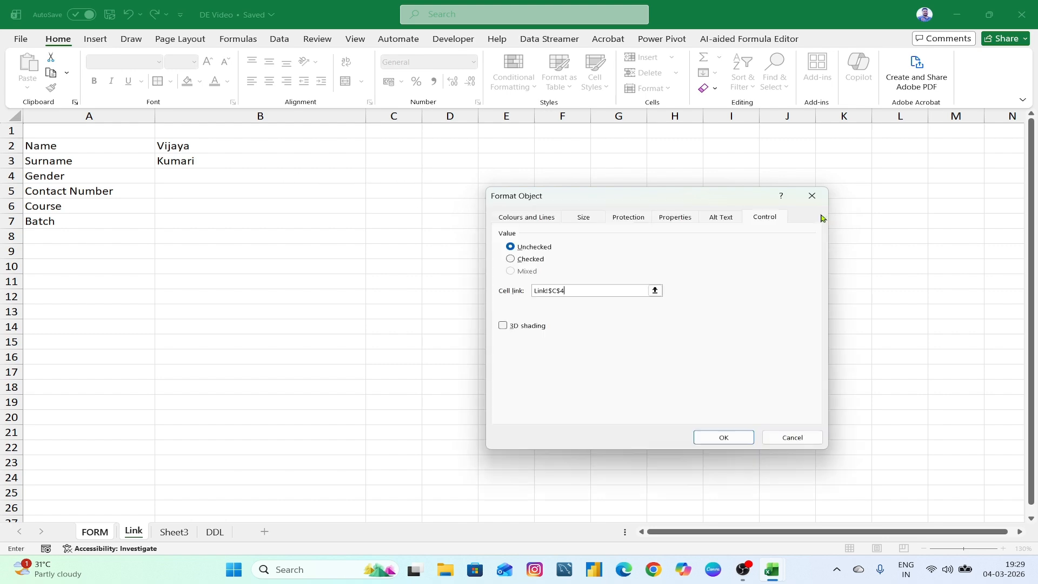
click(726, 437)
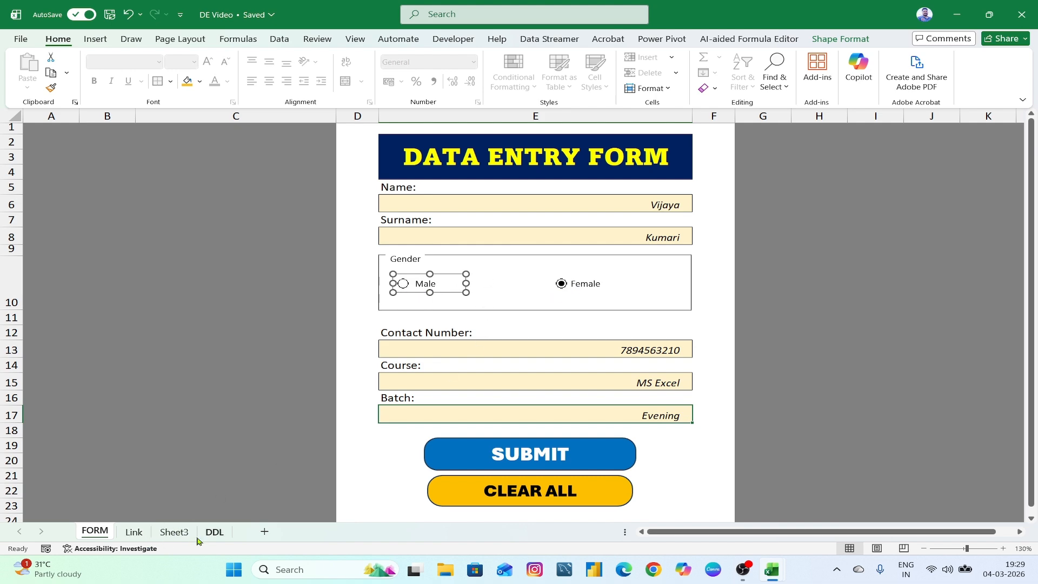
- Choose Male on the form and confirm Link cell C4 changes to 1
click(133, 532)
click(417, 176)
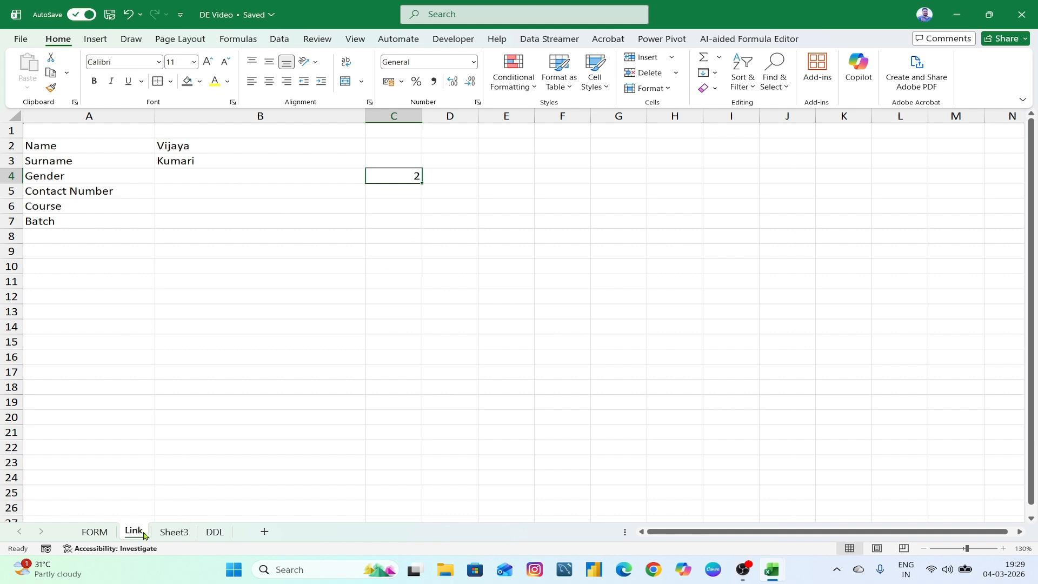
click(94, 531)
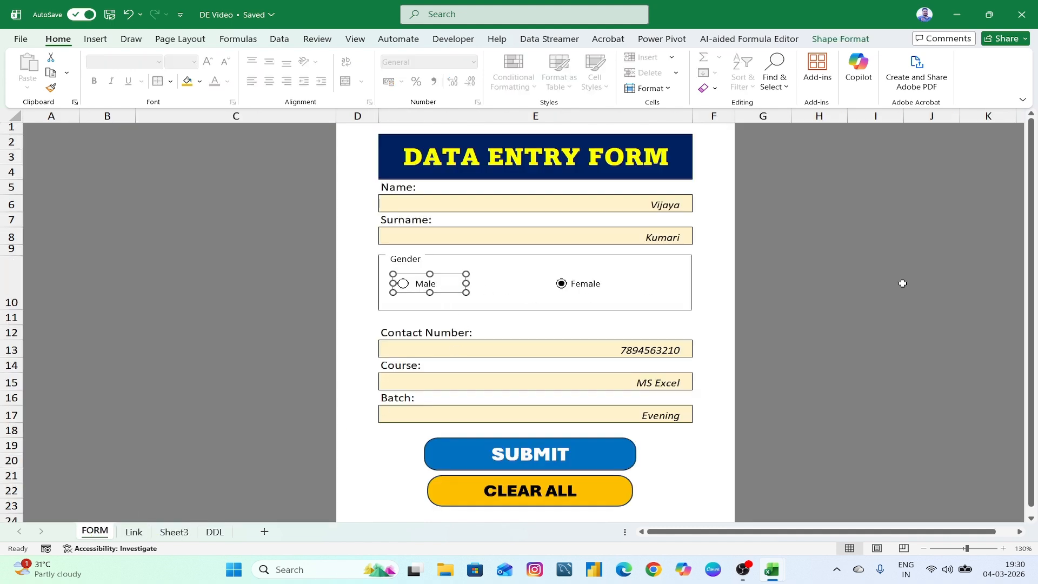
click(962, 284)
click(404, 285)
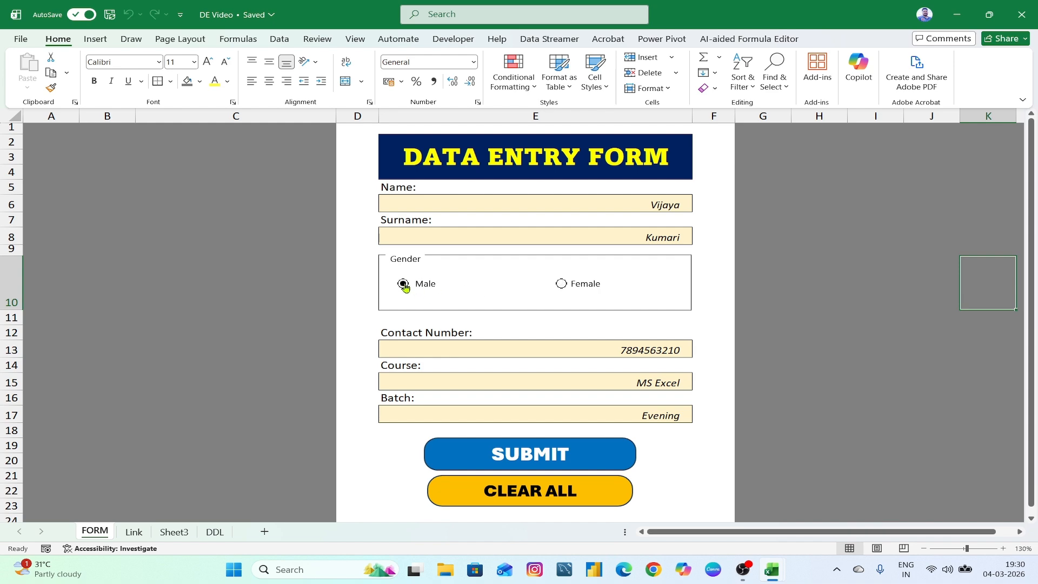
click(134, 532)
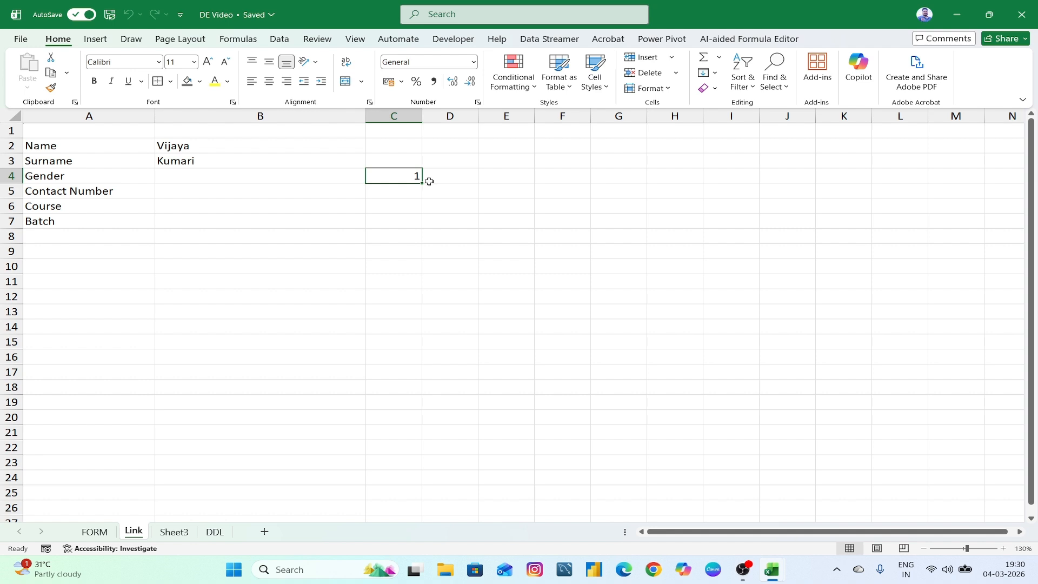
click(252, 179)
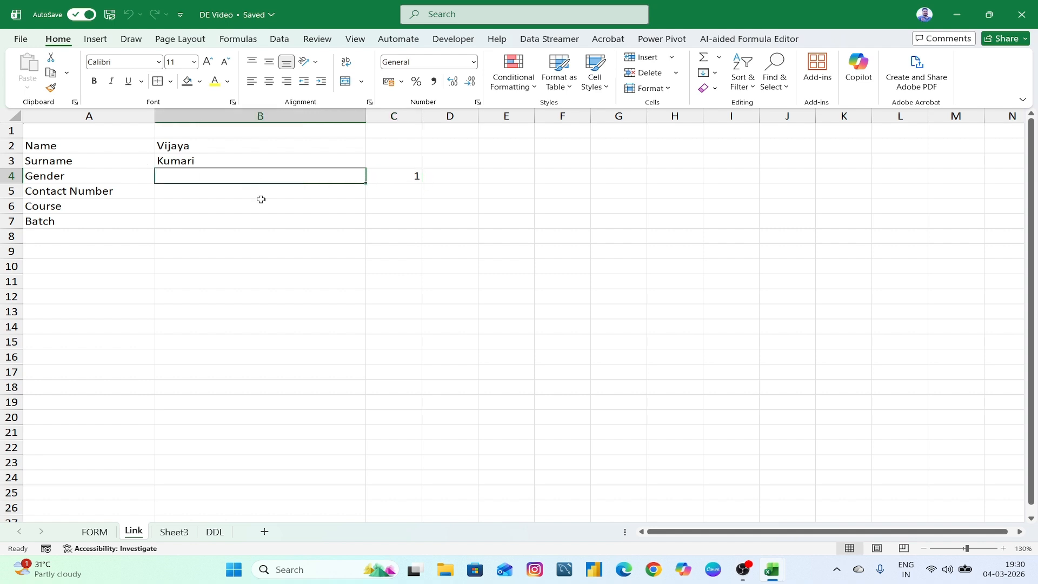
- Enter =IF(C4=1,"Male","Female") in Link cell B4
text(=IF()
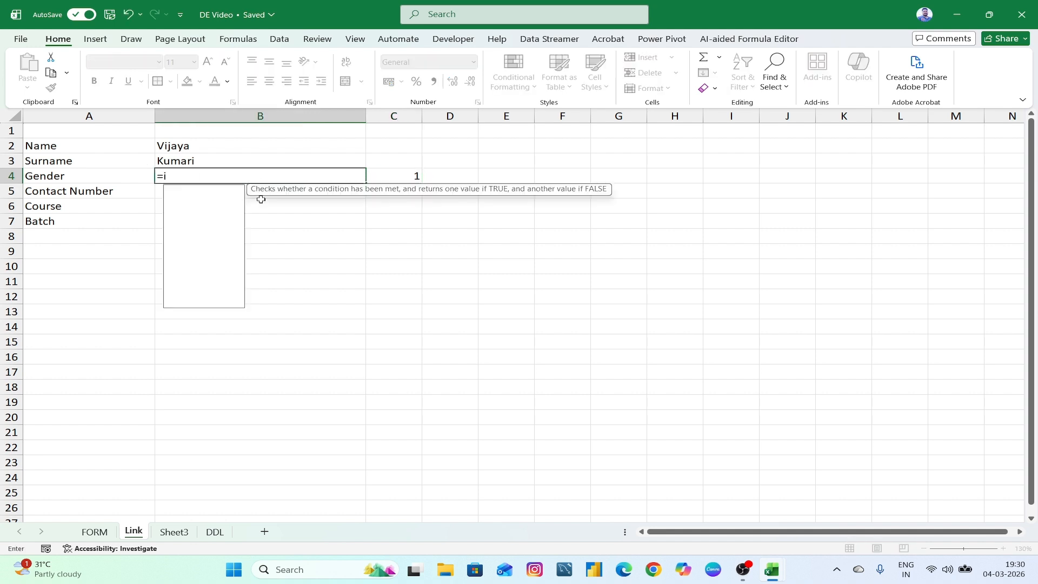
click(408, 176)
text(=)
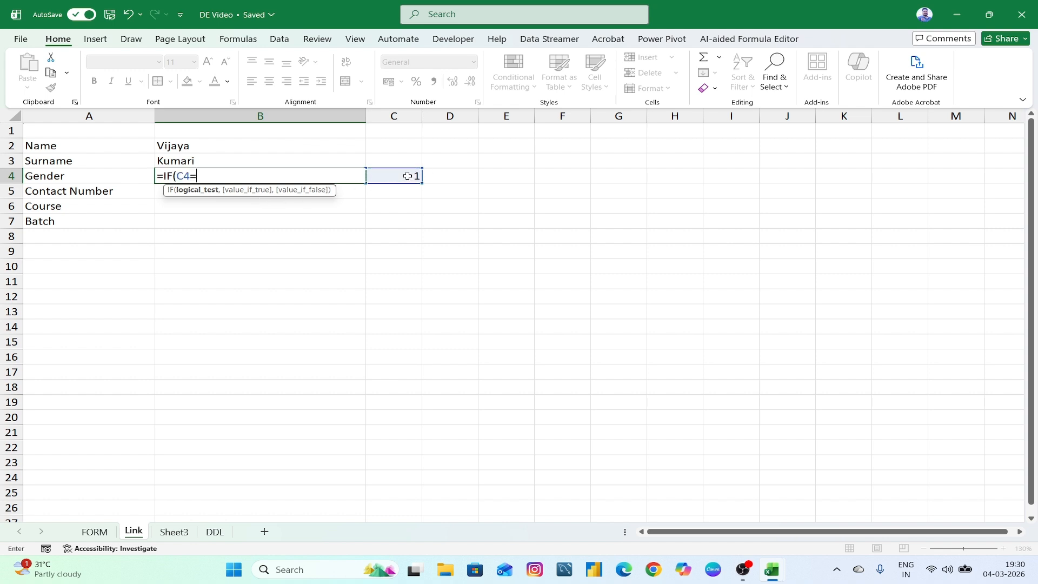
text(1,)
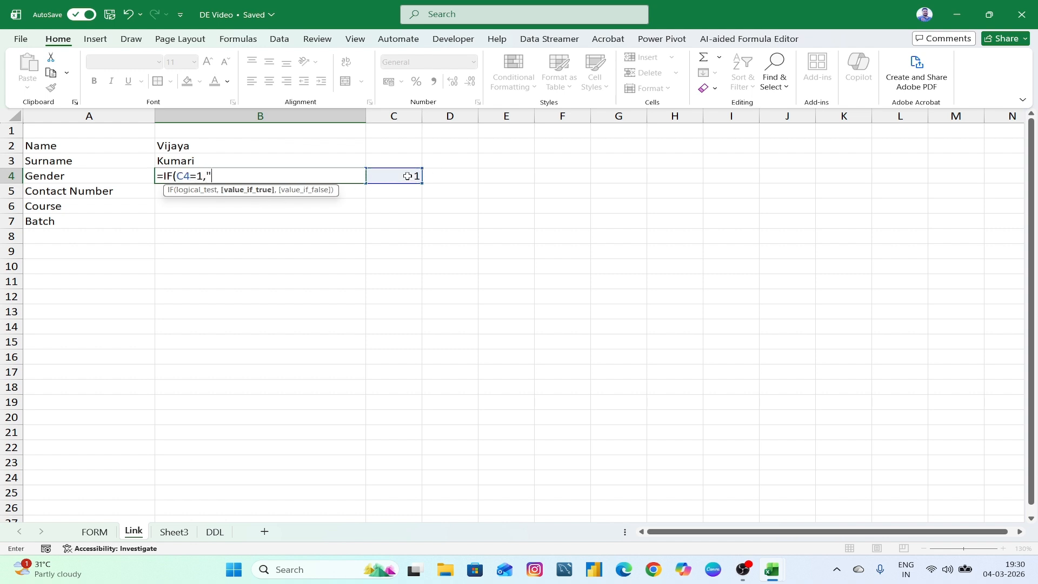
text("Male",)
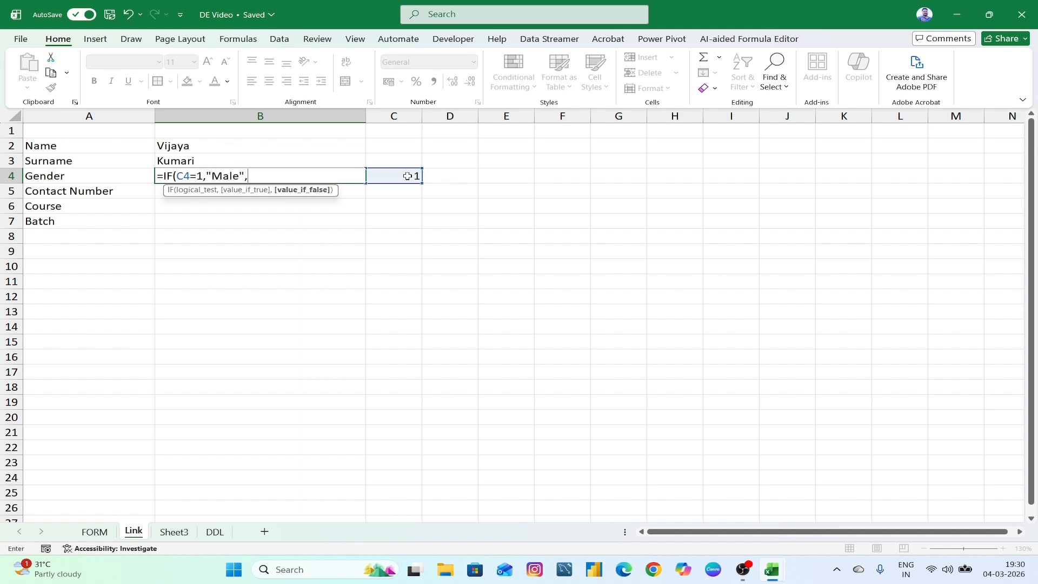
text("Female)
key(Return)
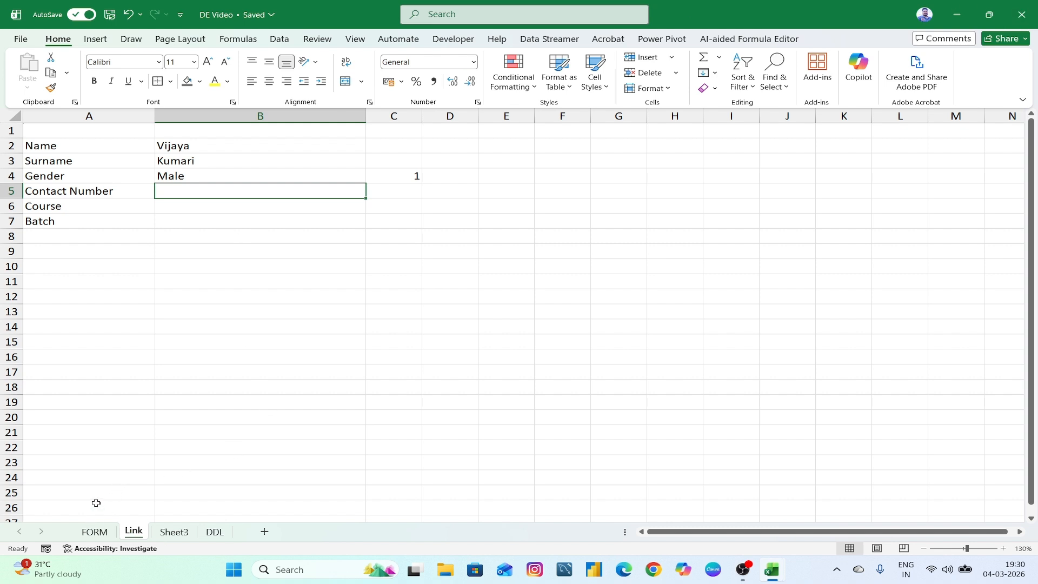
- Switch the form's gender to Female and check B4 now reads Female
click(92, 530)
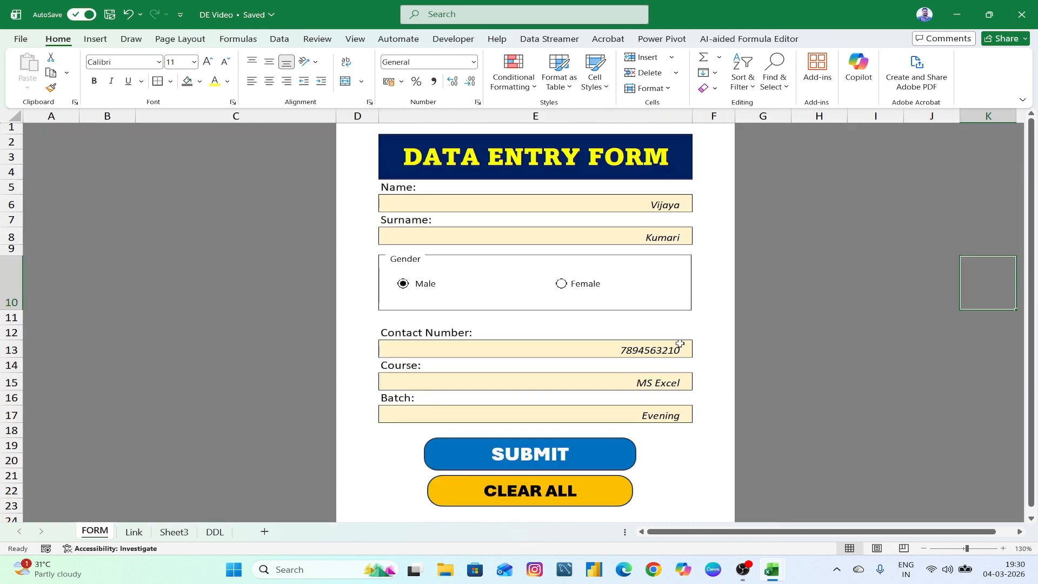
click(561, 285)
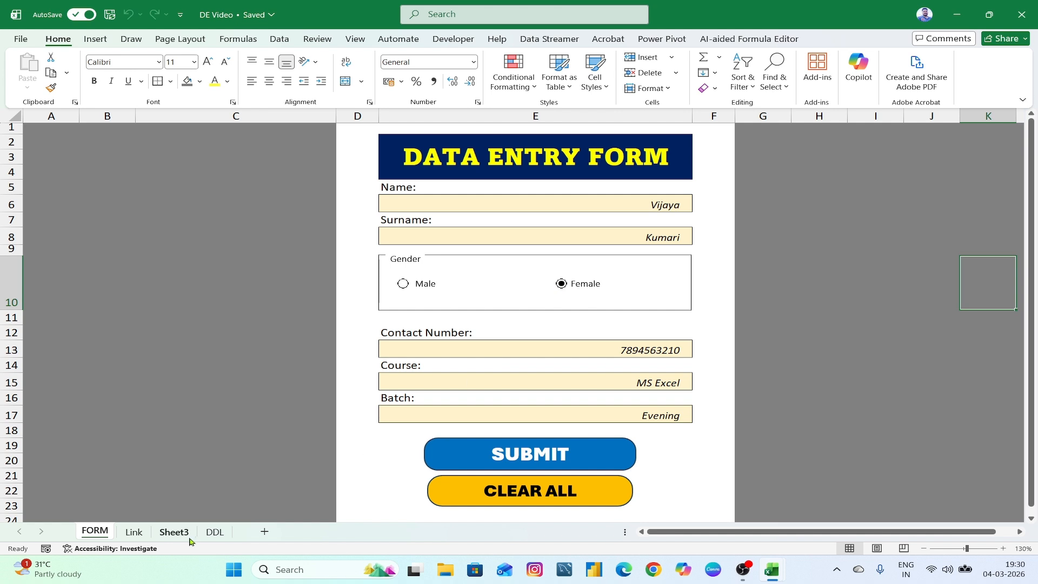
click(133, 535)
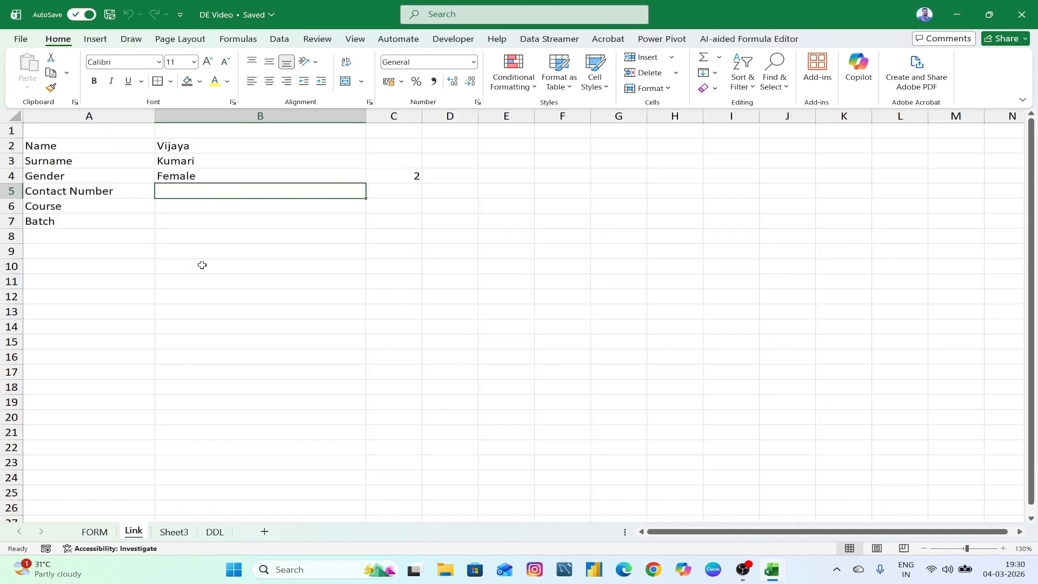
- Link B5, B6 and B7 to the form's Contact Number, Course and Batch fields
text(=)
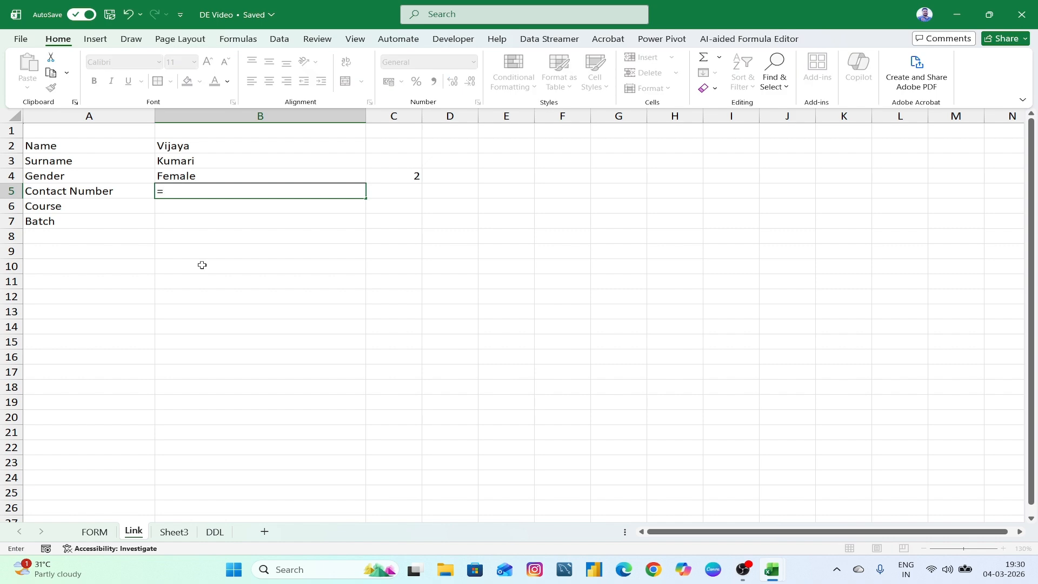
click(107, 531)
click(505, 351)
key(Return)
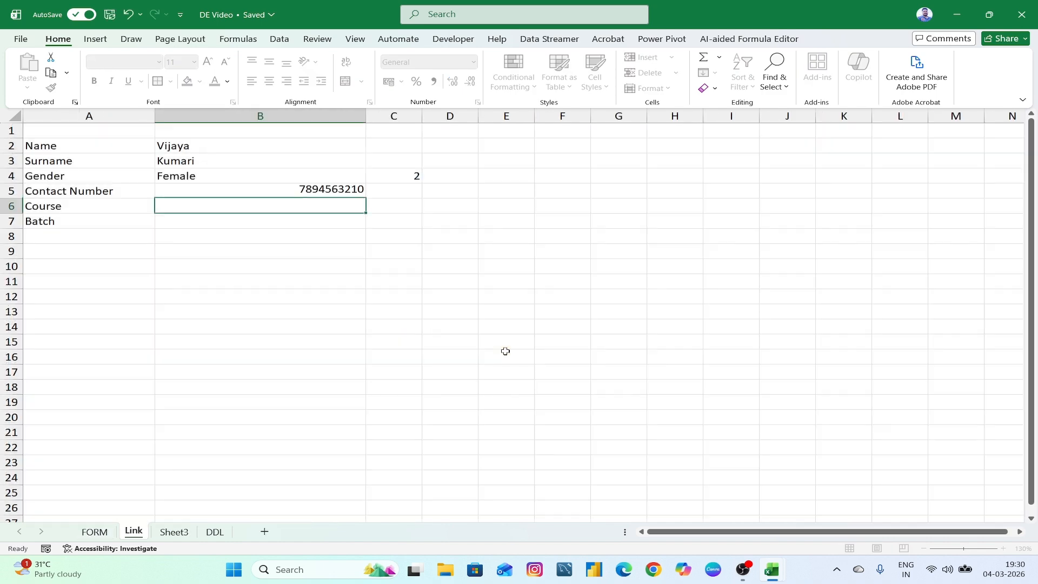
text(=)
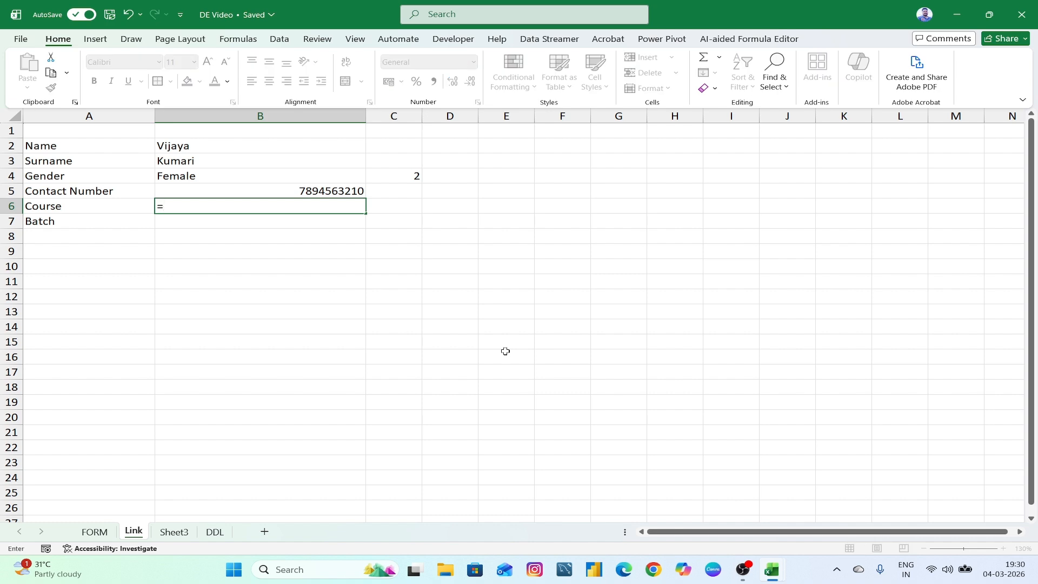
click(95, 531)
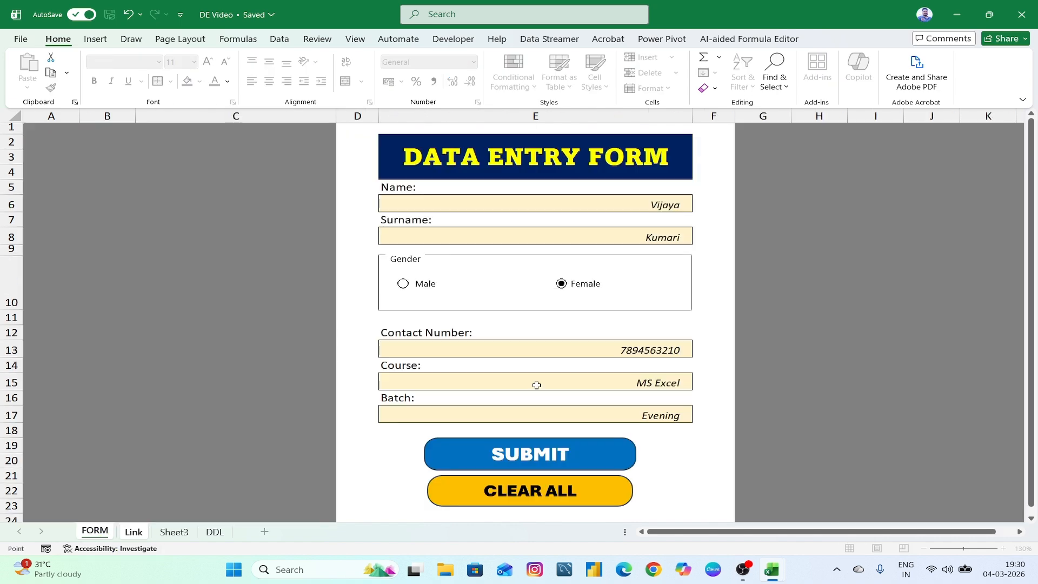
click(604, 378)
key(Return)
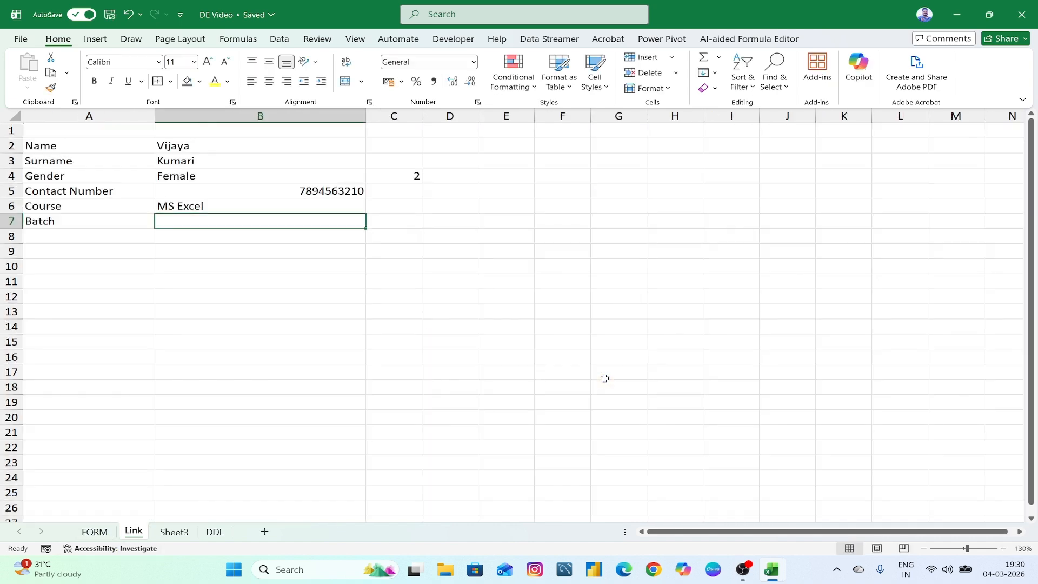
text(=)
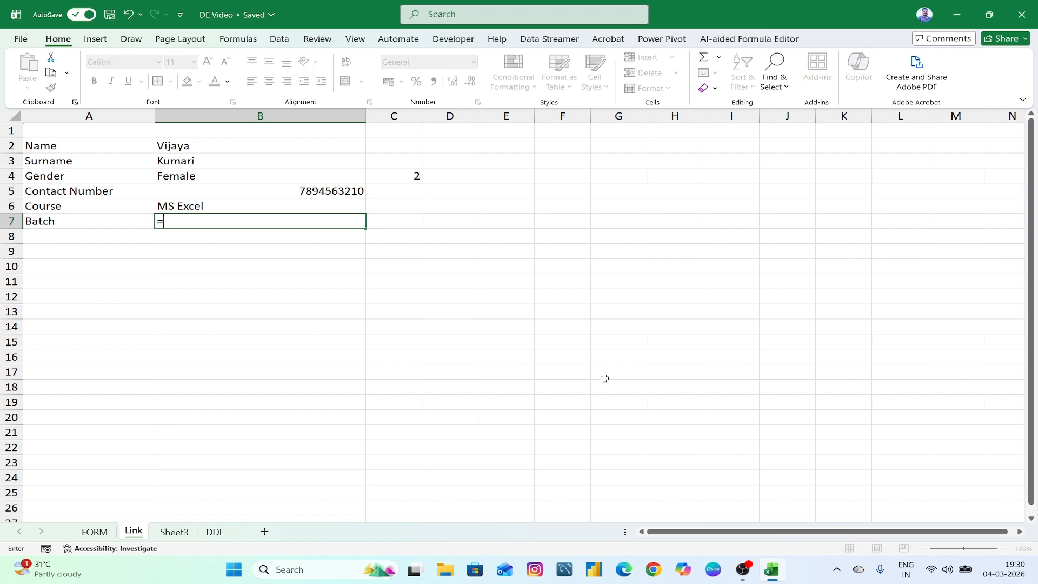
click(104, 530)
click(638, 419)
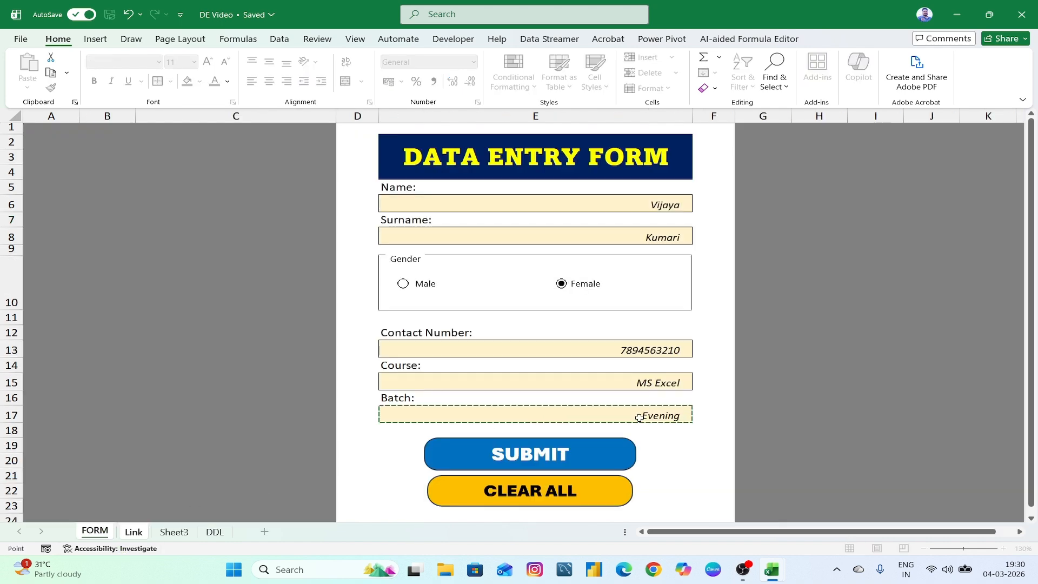
key(Return)
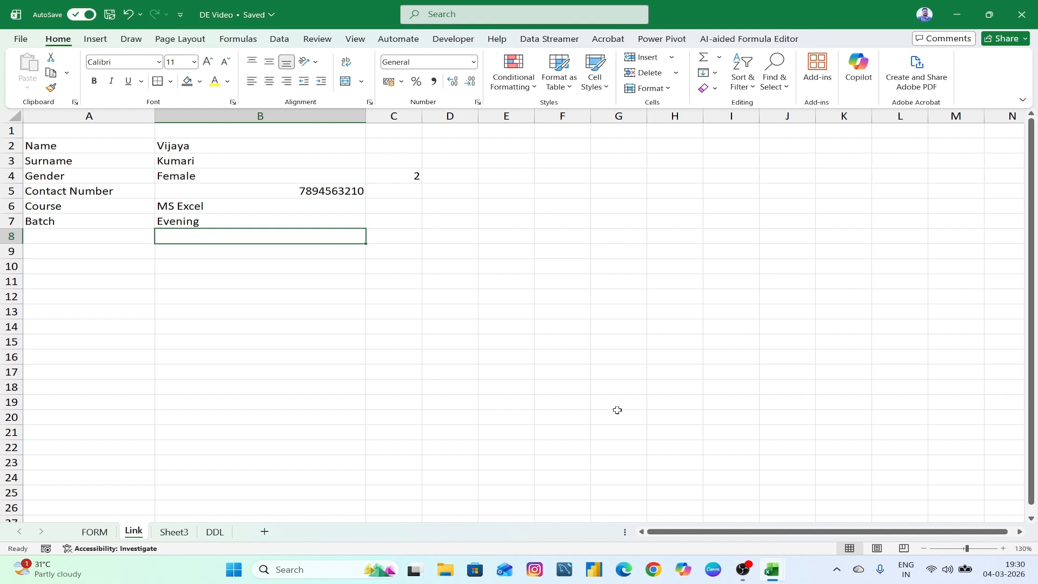
- Review the linked values in B2:B7, then move on to the empty Sheet3
drag(273, 145, 270, 216)
click(352, 350)
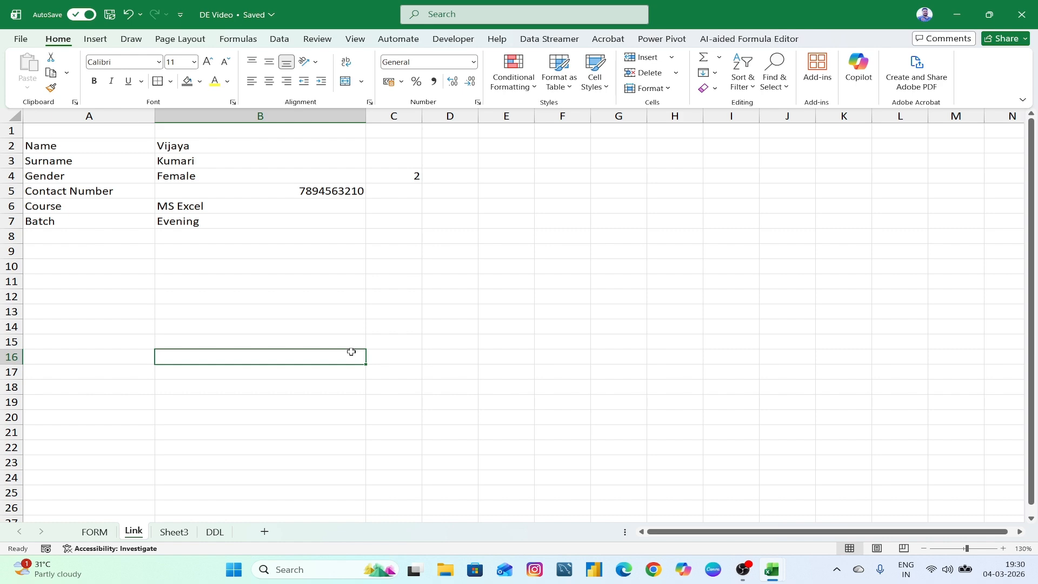
click(173, 532)
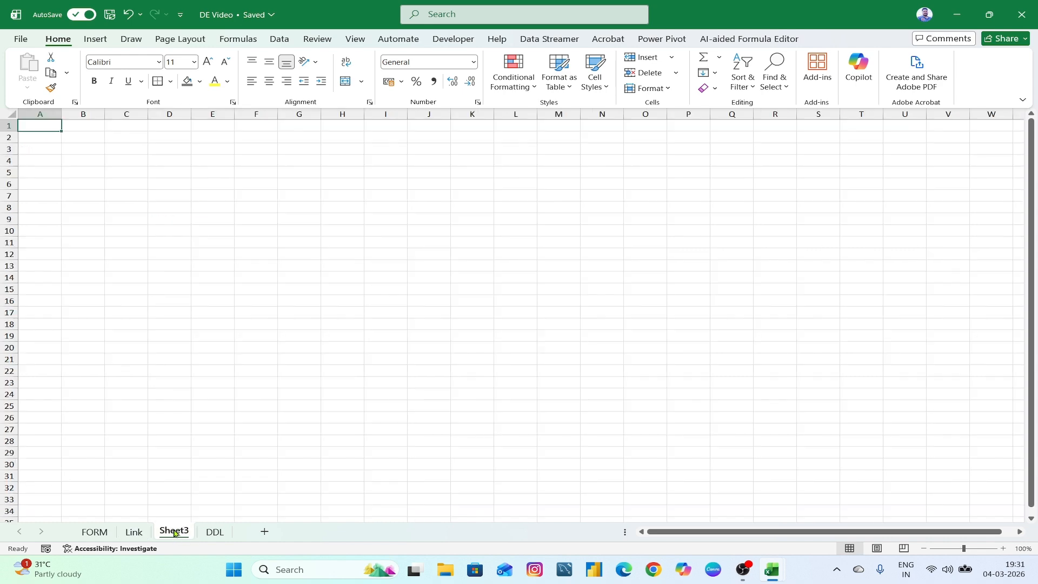
- Rename Sheet3 to Main Database, then return to the Link sheet
ctrl+scroll(319, 421, up, 4)
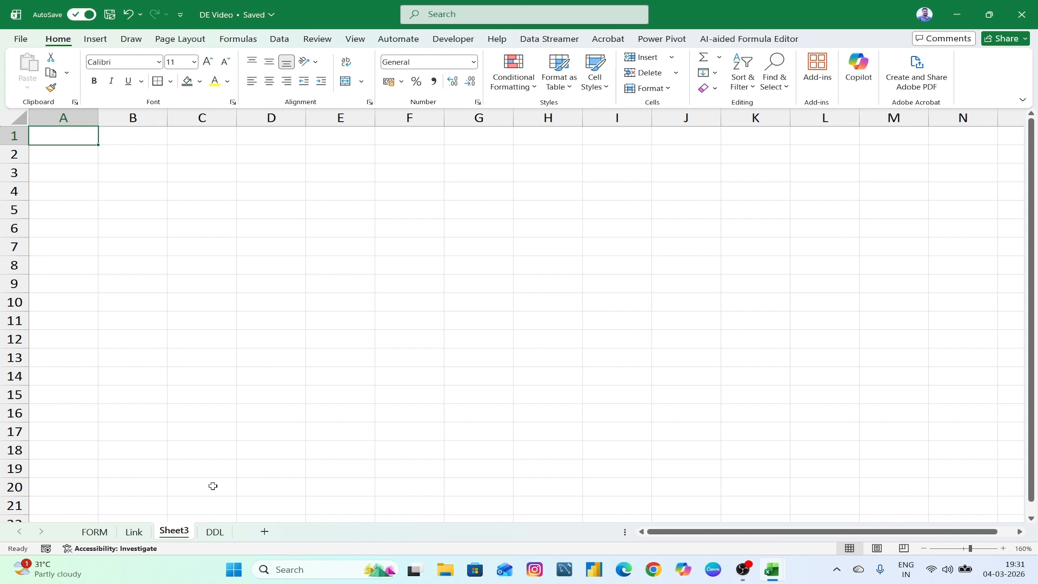
right_click(179, 532)
click(227, 357)
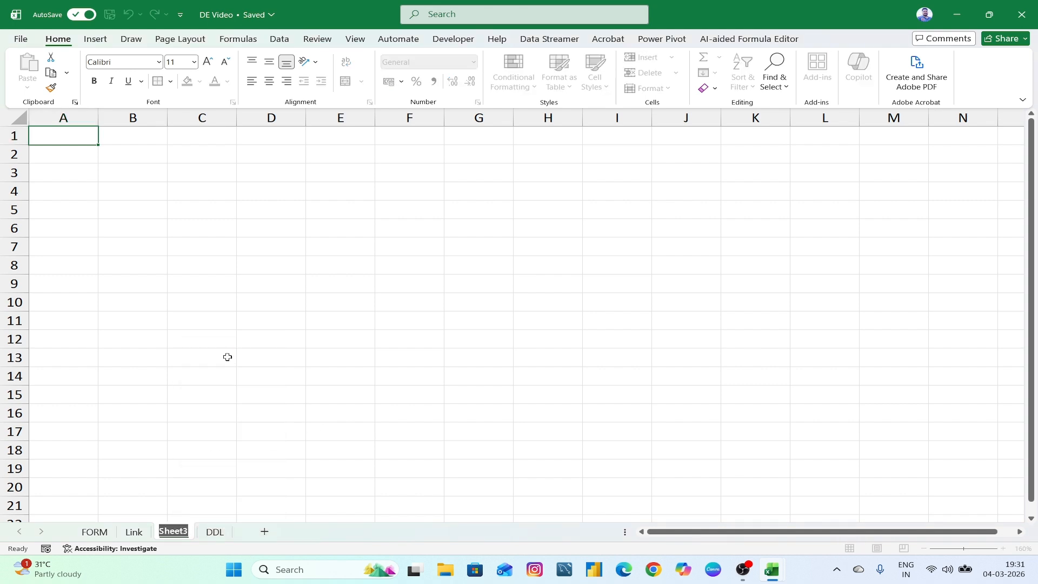
text(M)
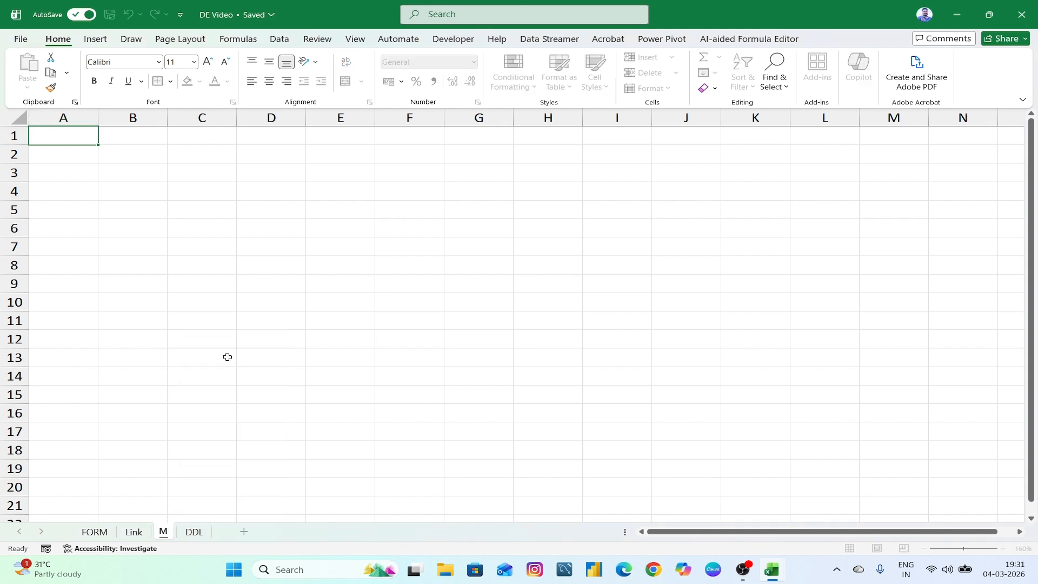
text(ain Data)
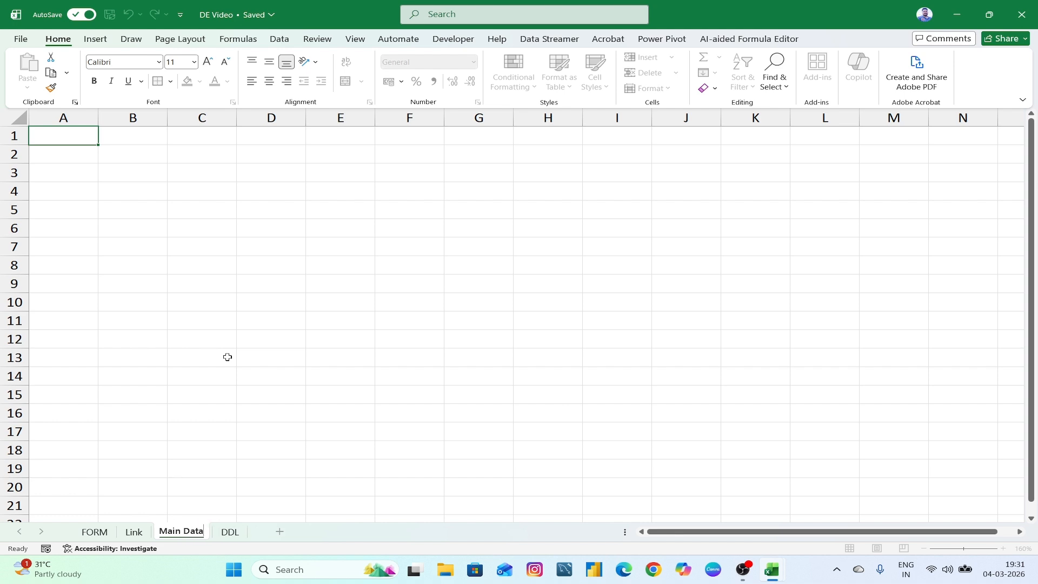
text(base)
click(224, 364)
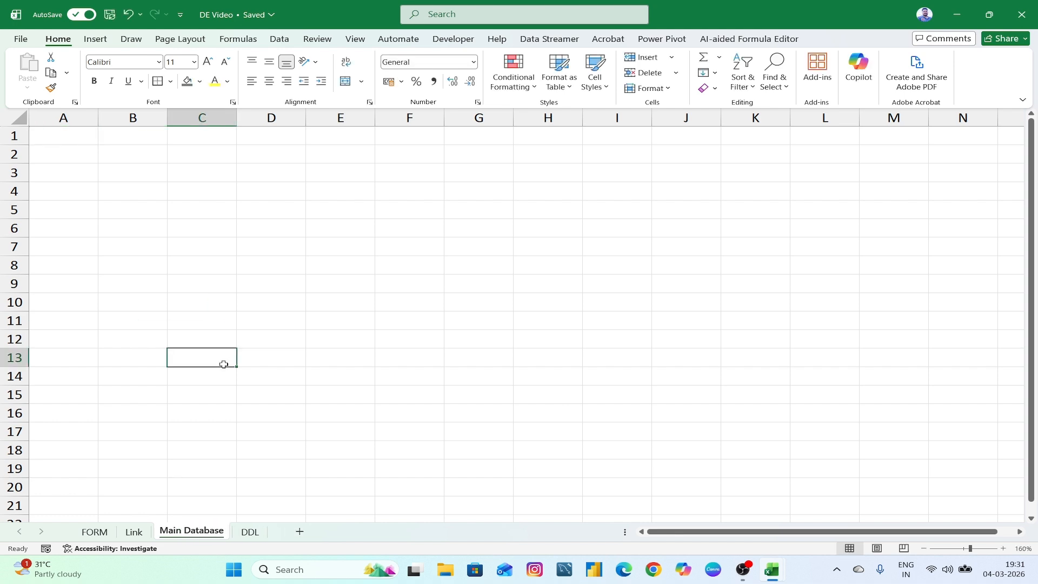
click(133, 531)
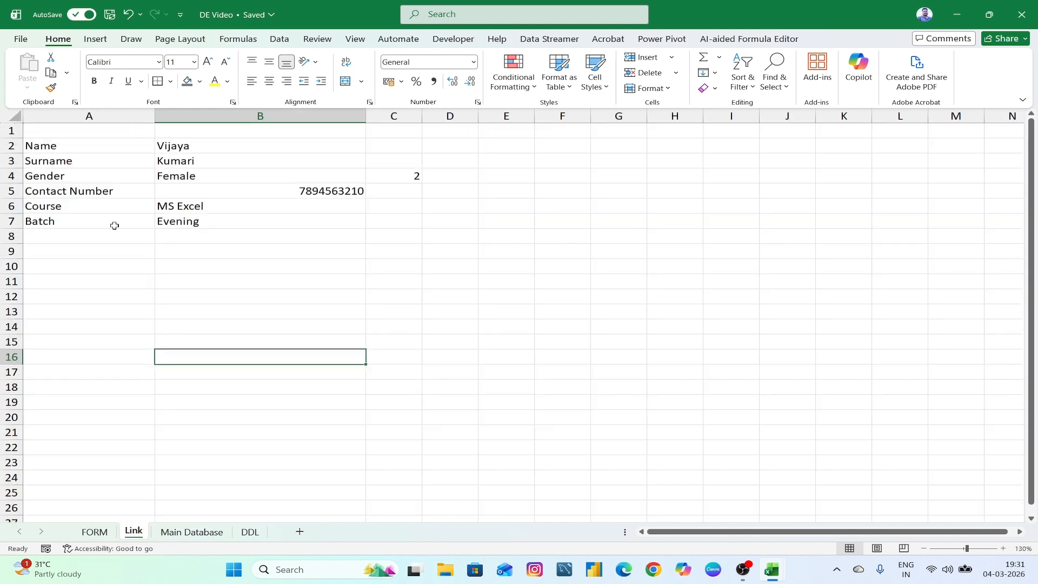
- Copy the labels in Link A2:A7 and paste them transposed across Main Database E3:J3
drag(70, 150, 78, 224)
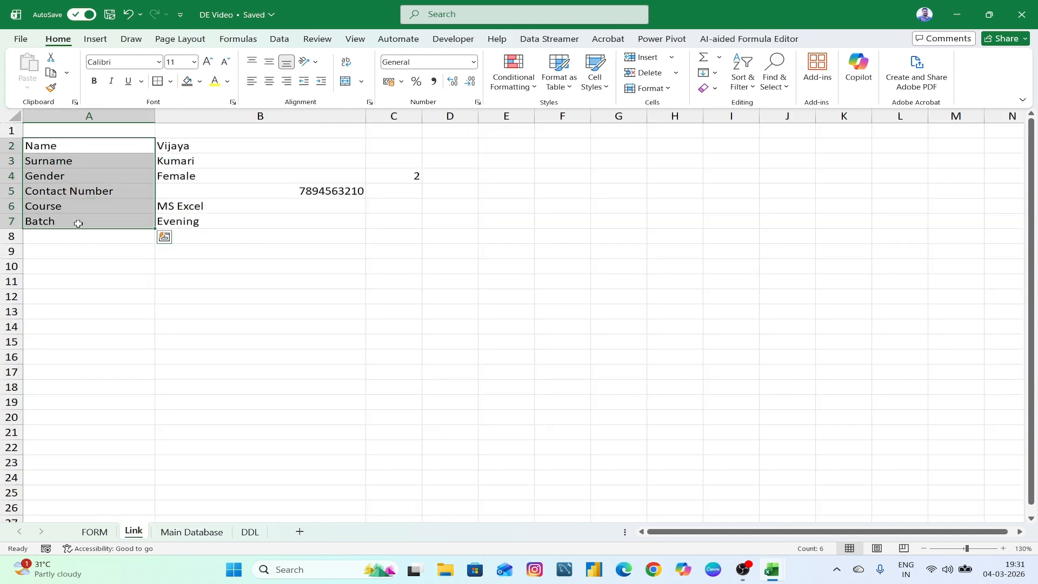
key(ctrl+c)
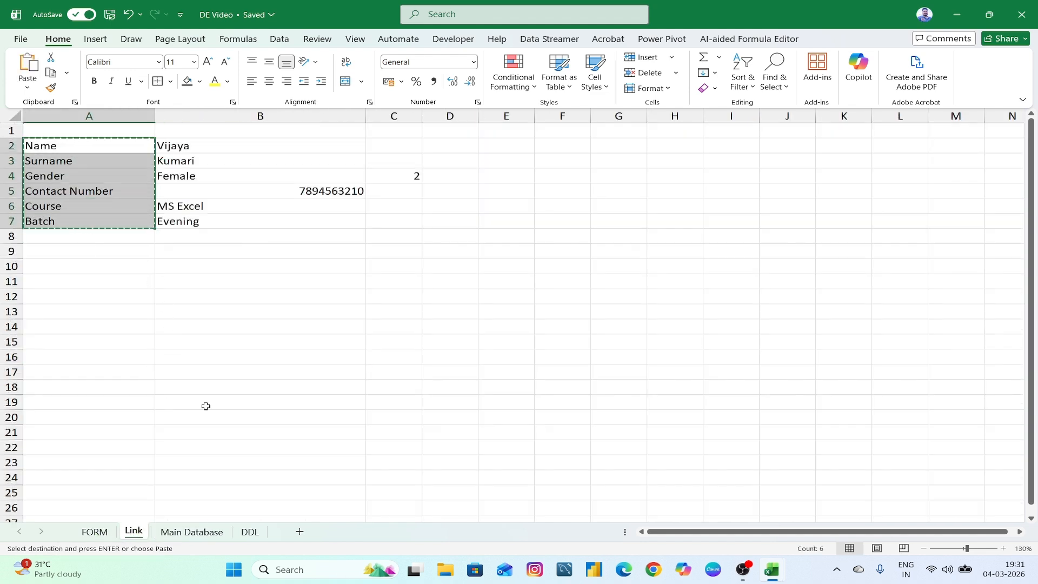
click(206, 531)
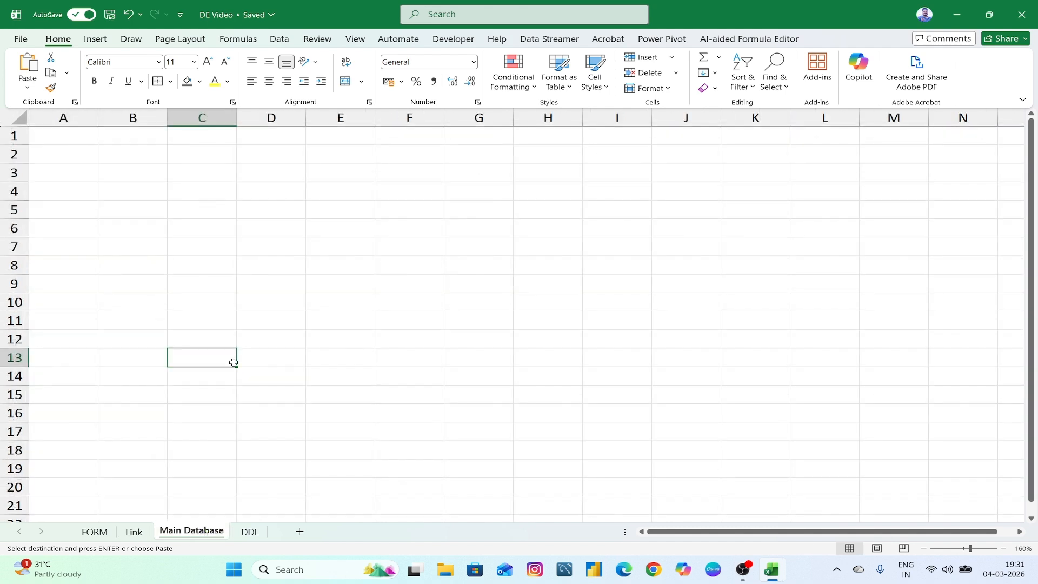
click(351, 178)
right_click(347, 176)
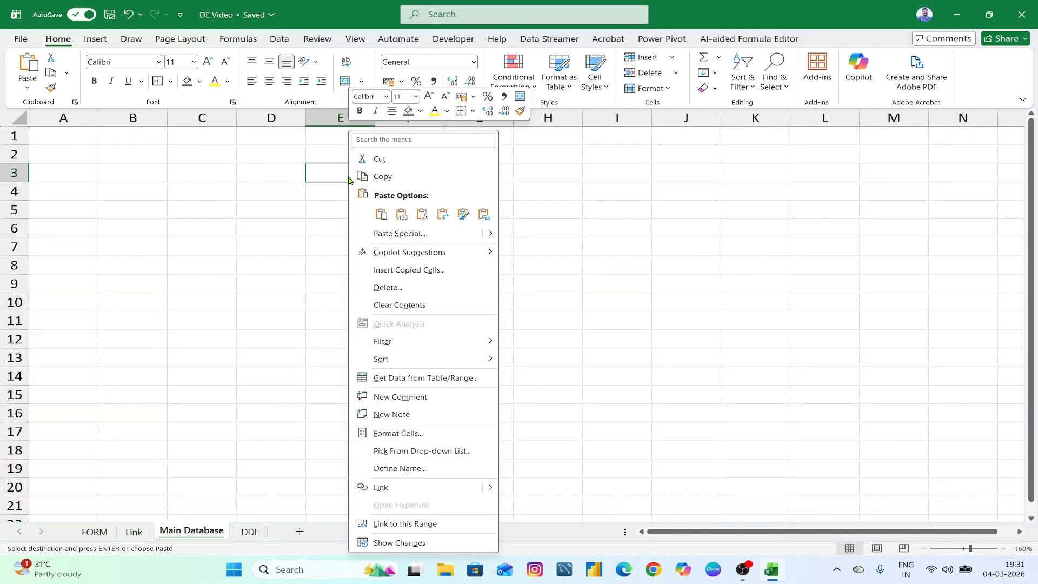
click(400, 234)
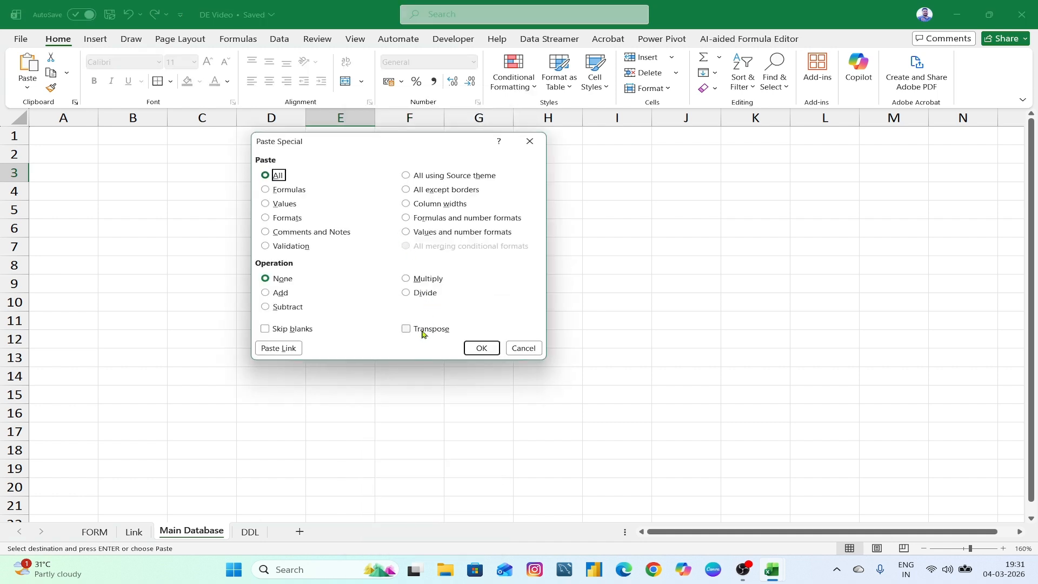
click(425, 330)
click(489, 349)
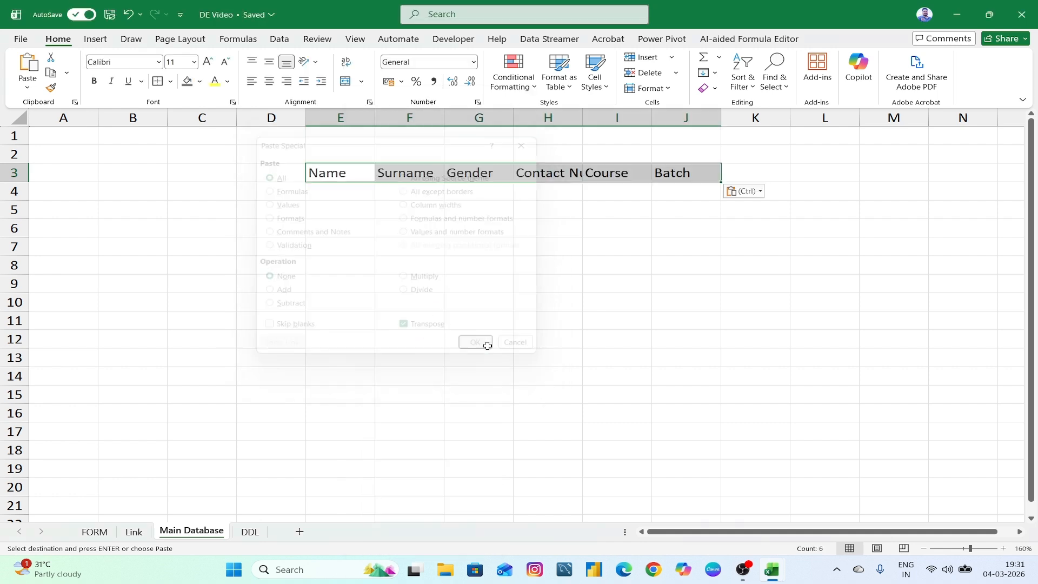
click(475, 263)
- Widen columns E through J so the Main Database headers fit
drag(340, 118, 670, 157)
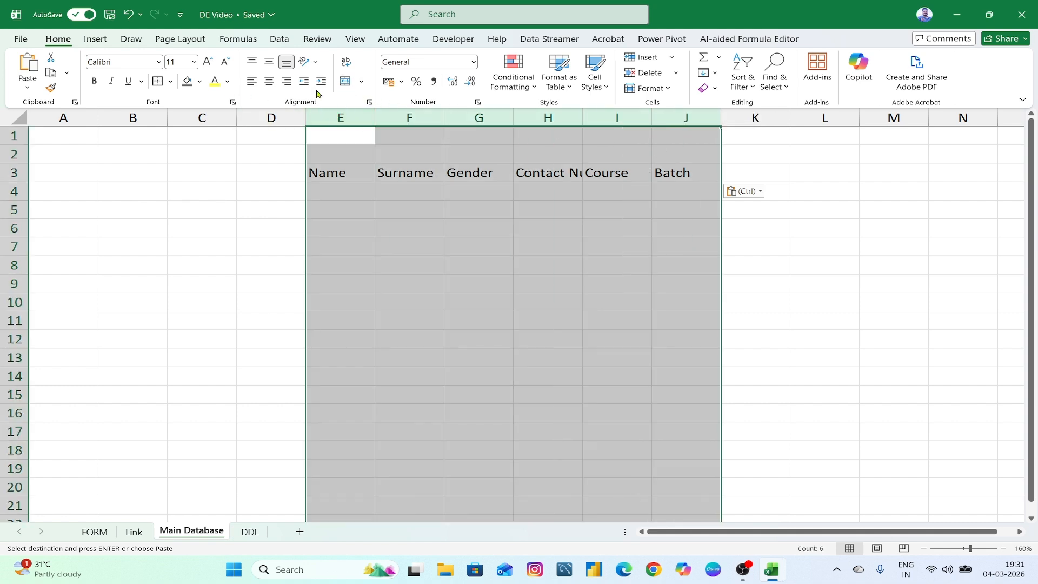
drag(380, 120, 412, 124)
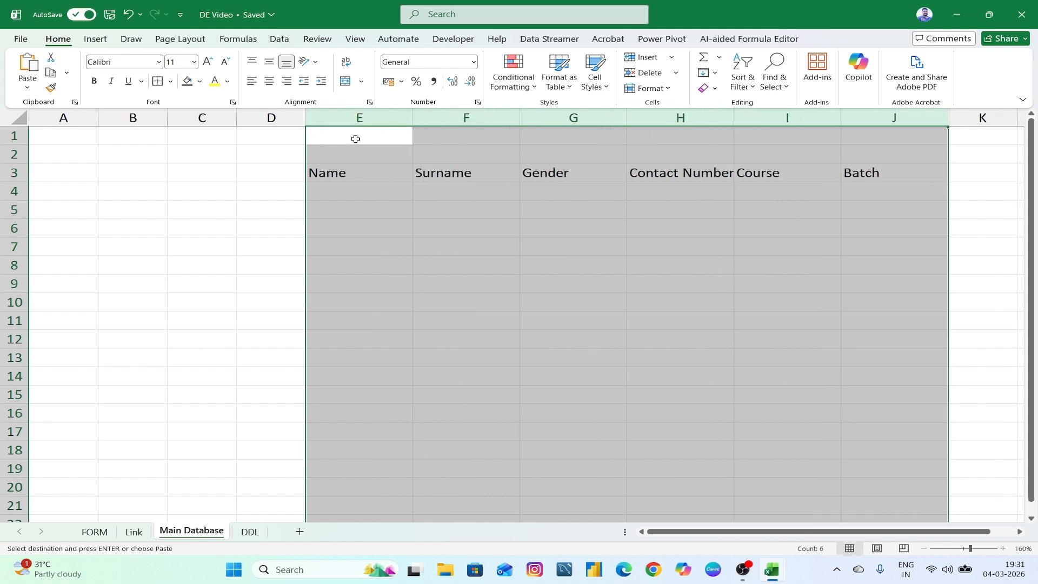
drag(733, 119, 747, 119)
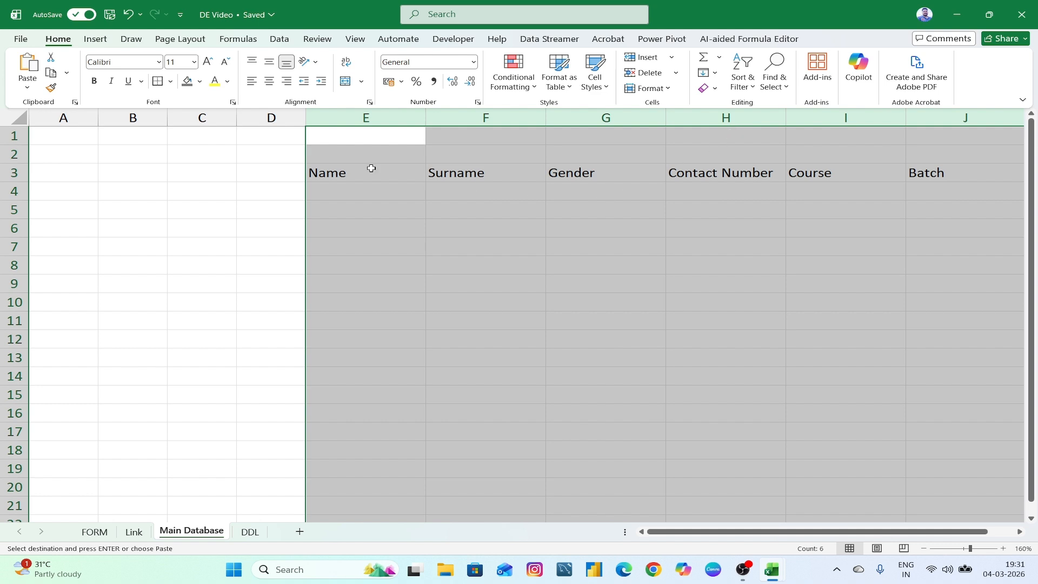
- Delete the empty column C so the headers shift into D–I
click(207, 119)
key(ctrl+minus)
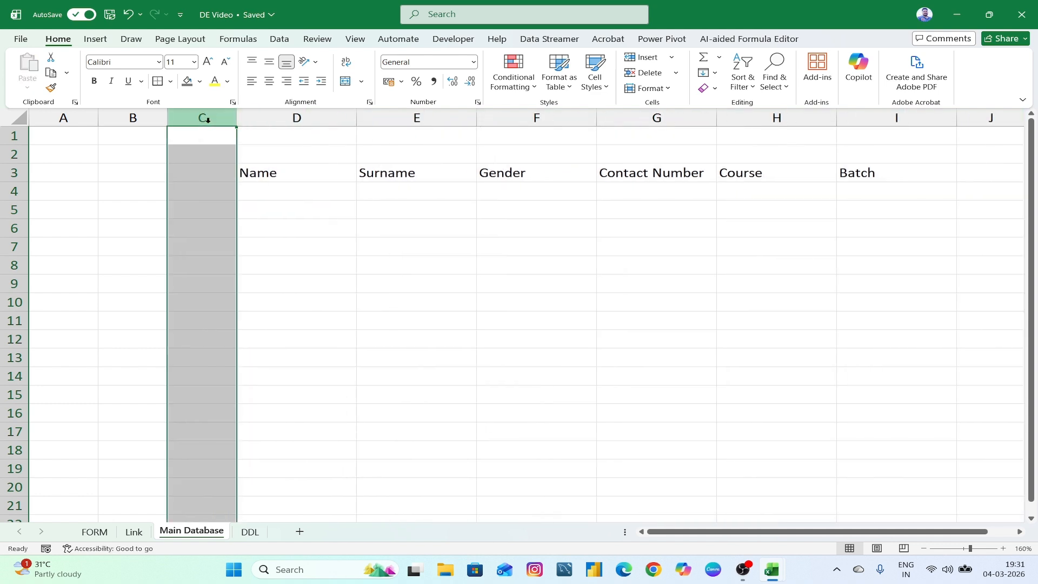
click(551, 227)
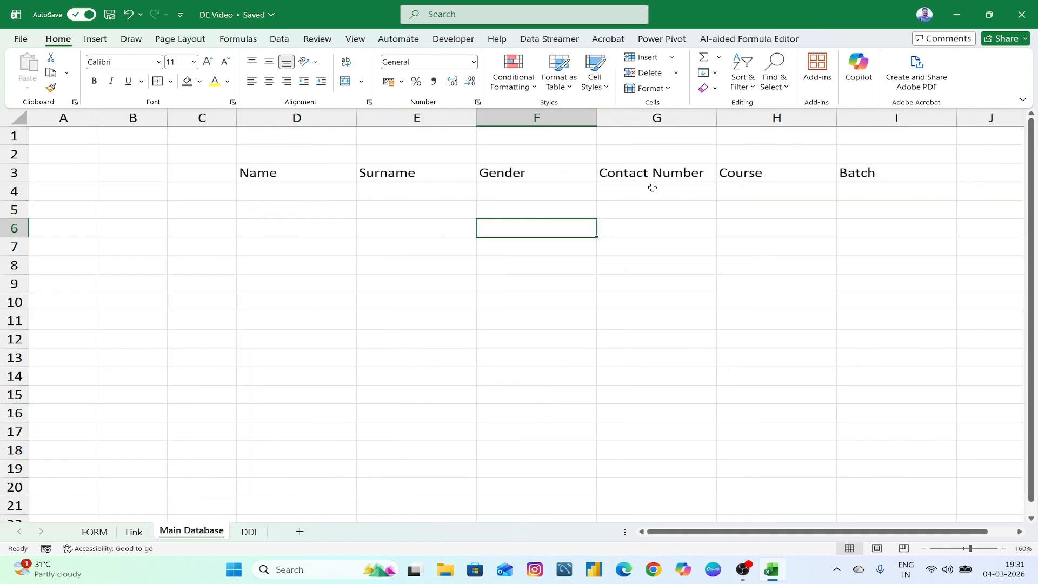
- Make the D3:I3 headers centred and bold with black text
drag(271, 178, 836, 179)
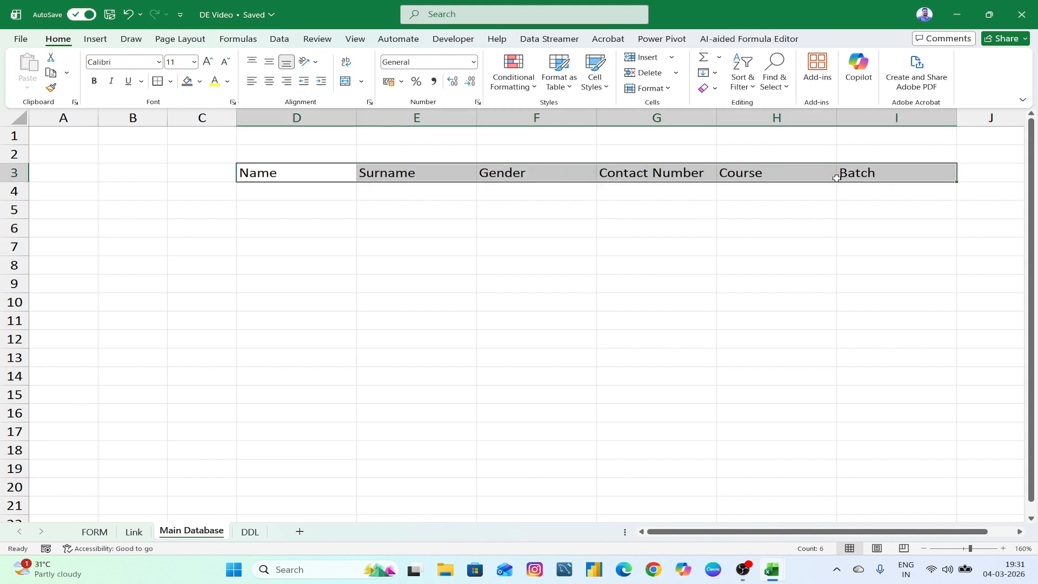
click(269, 81)
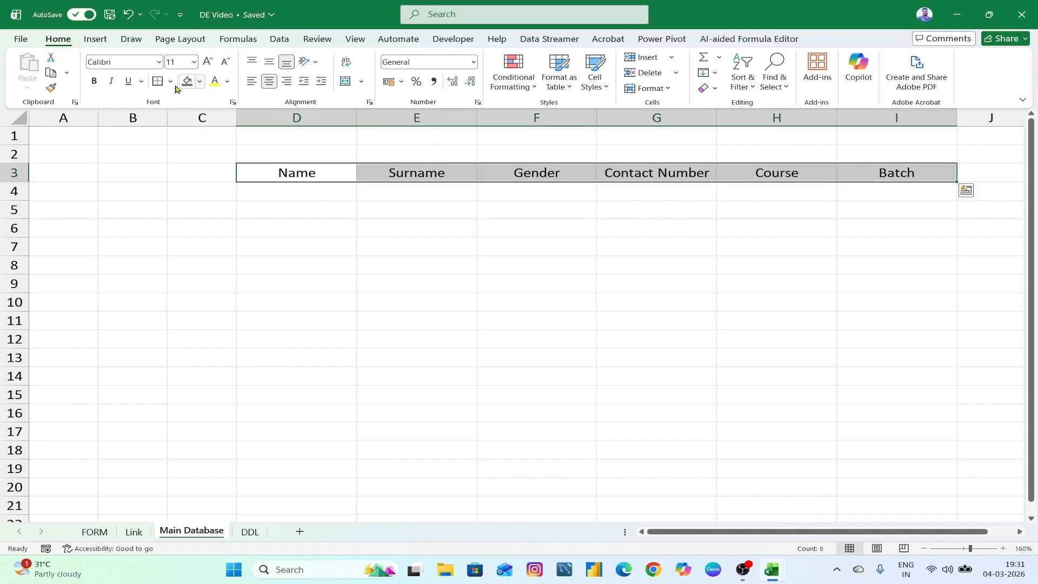
click(98, 82)
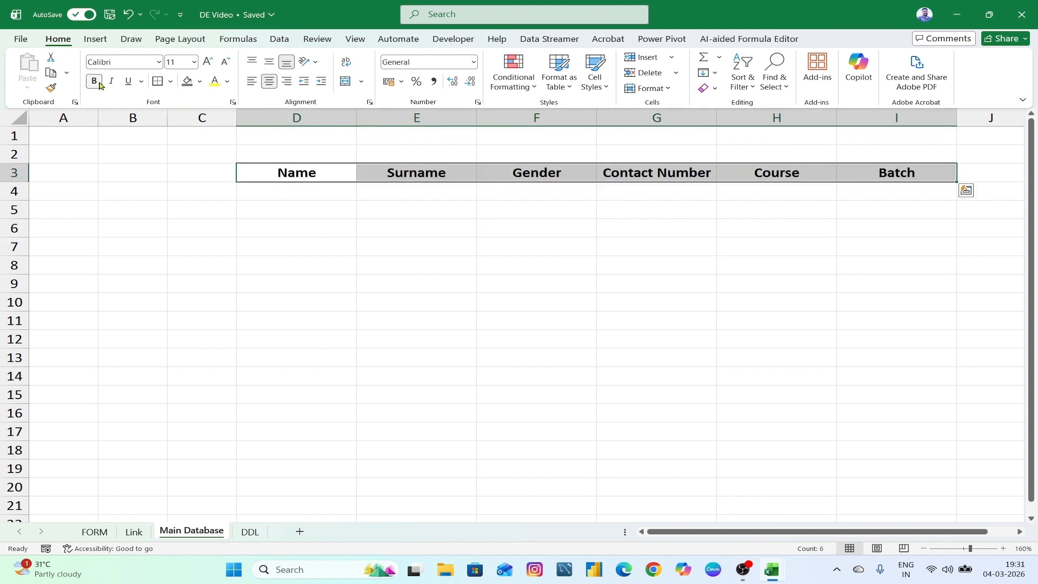
click(214, 82)
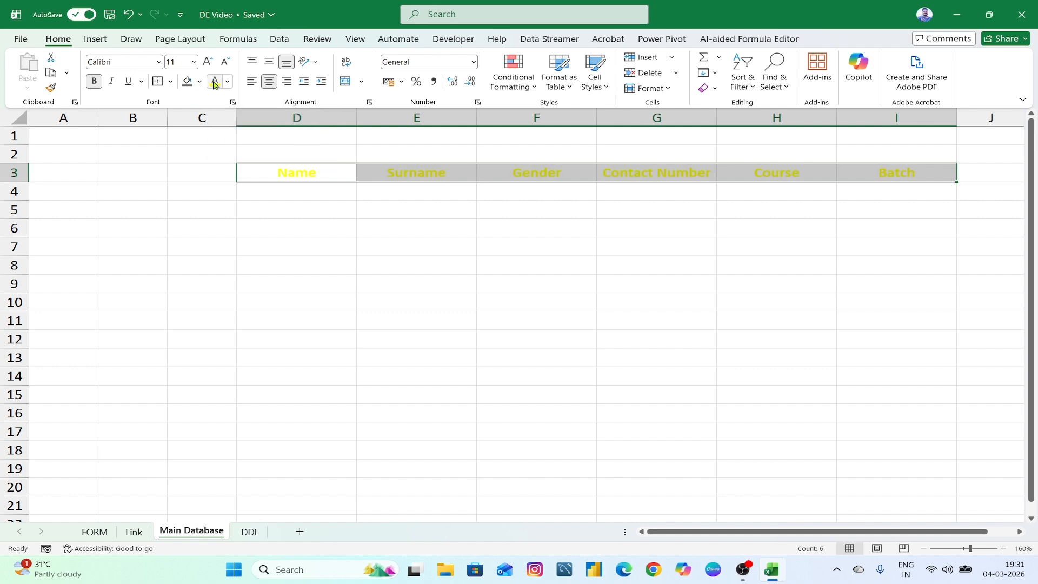
click(227, 81)
click(234, 159)
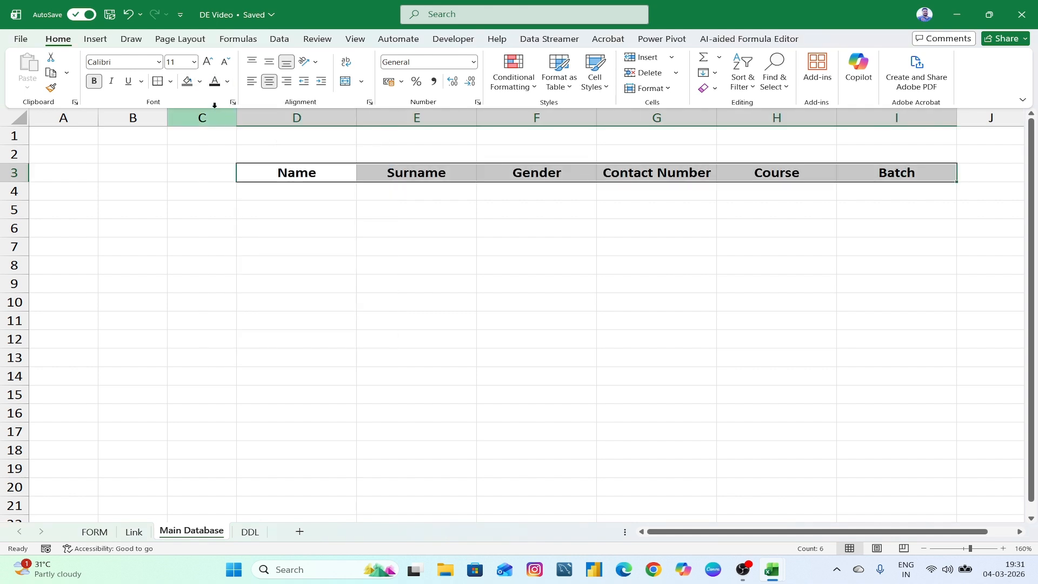
- Give the header row a gold fill and All Borders
click(199, 82)
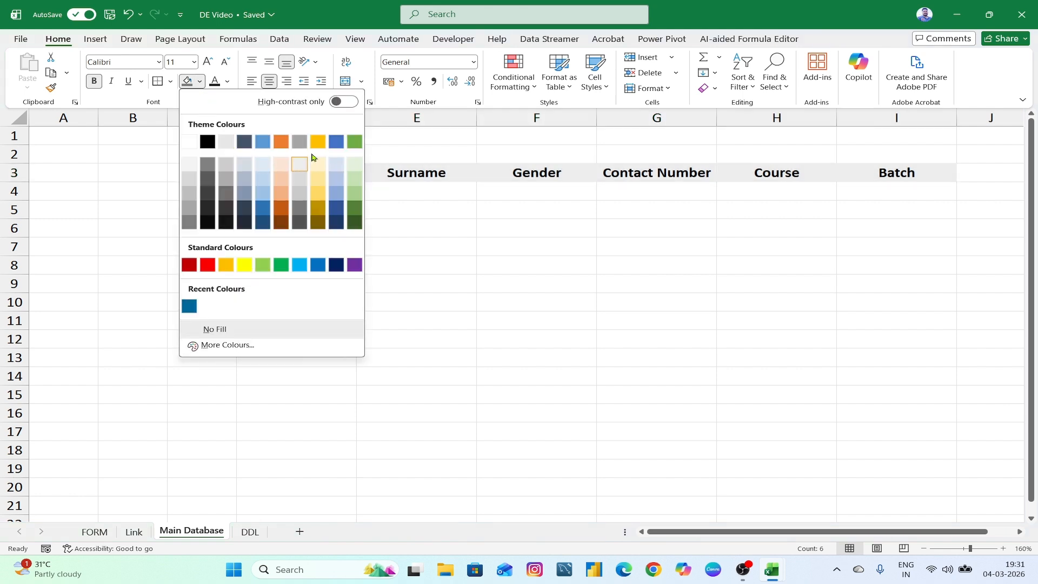
click(316, 143)
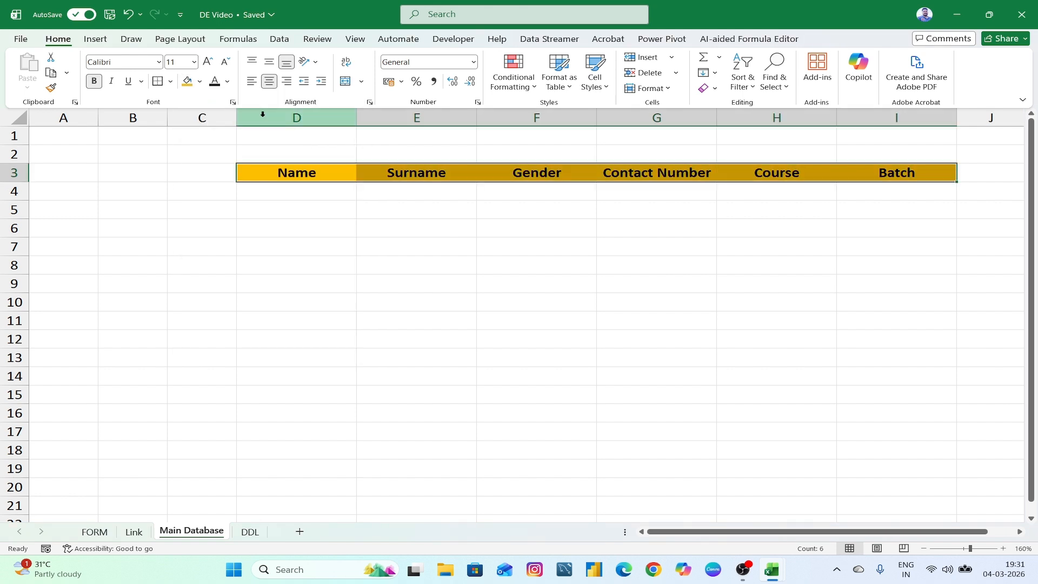
click(171, 81)
click(194, 204)
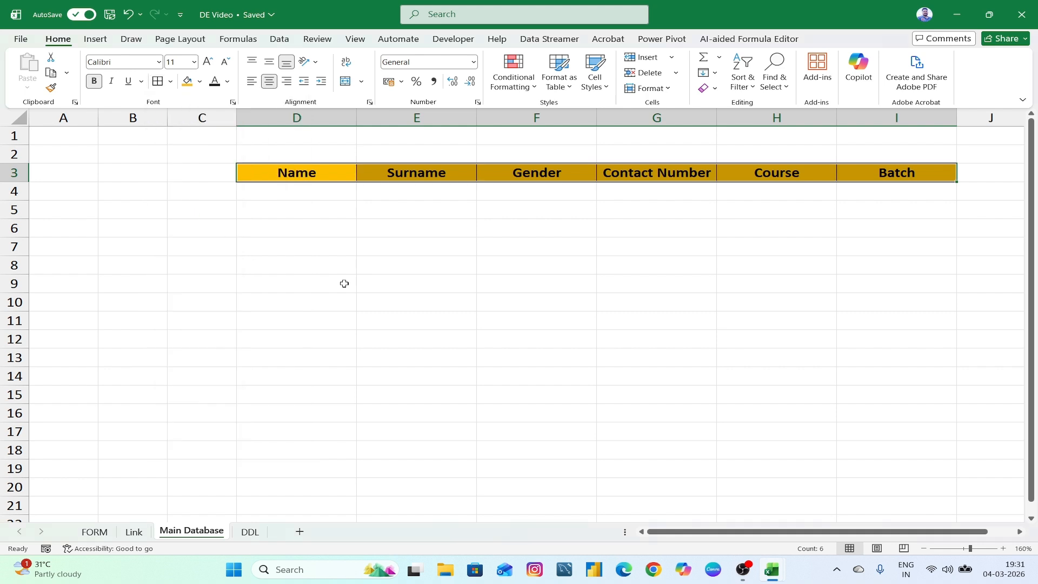
click(455, 290)
click(273, 199)
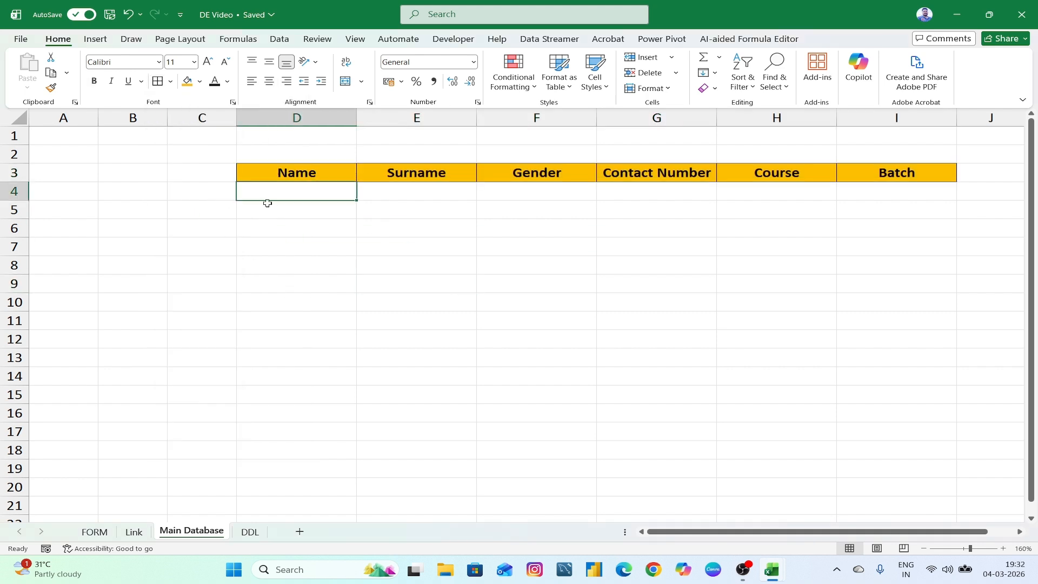
click(483, 338)
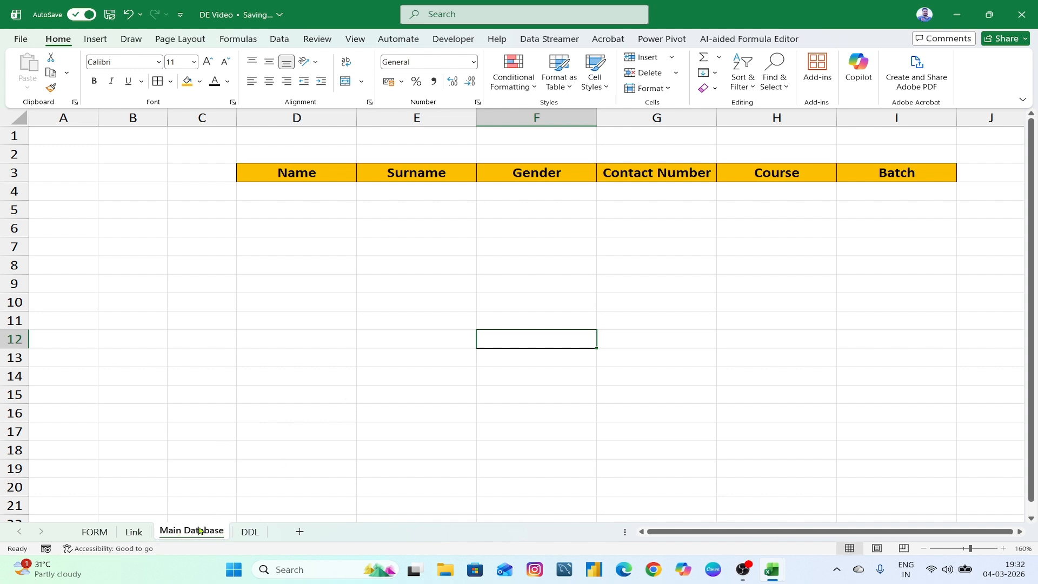
- Compare the Link sheet's linked values with the FORM sheet's entries
click(134, 532)
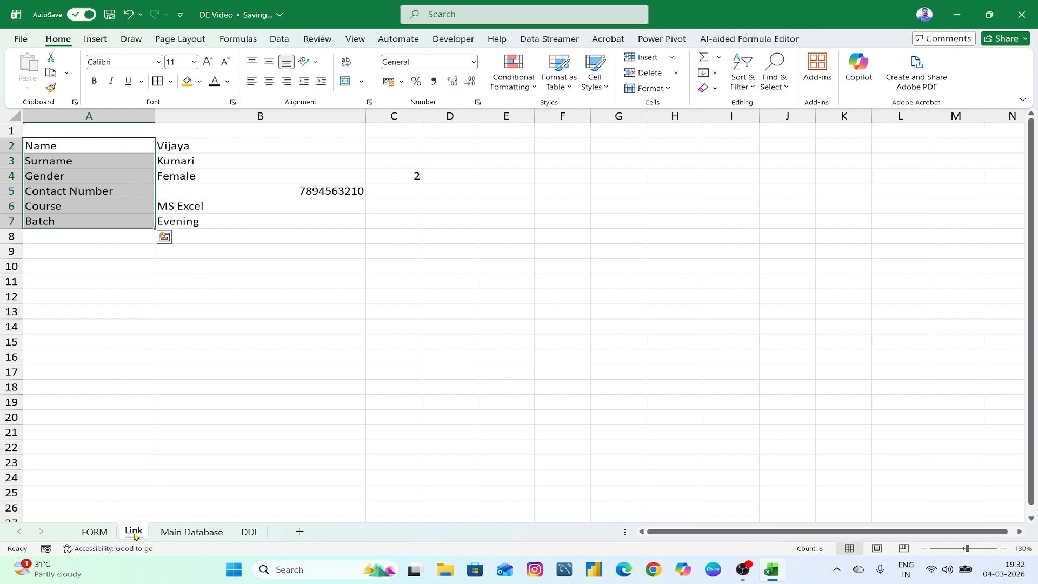
click(95, 532)
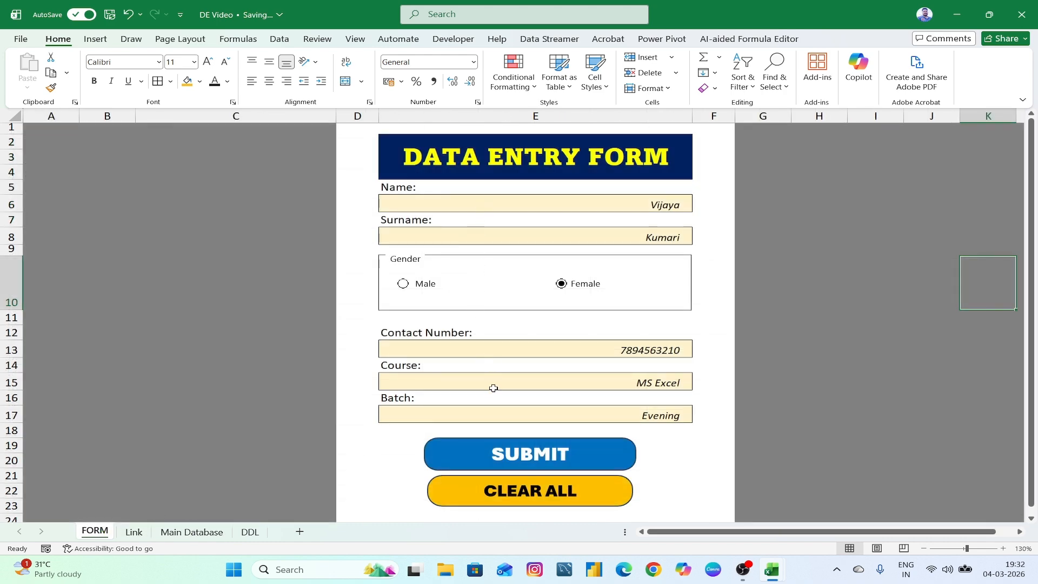
click(134, 533)
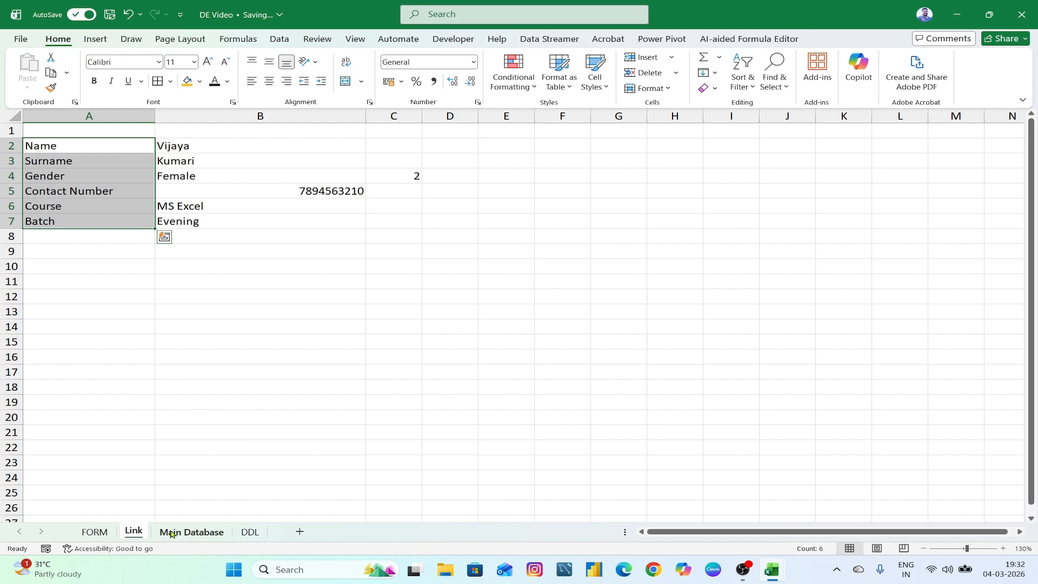
click(97, 532)
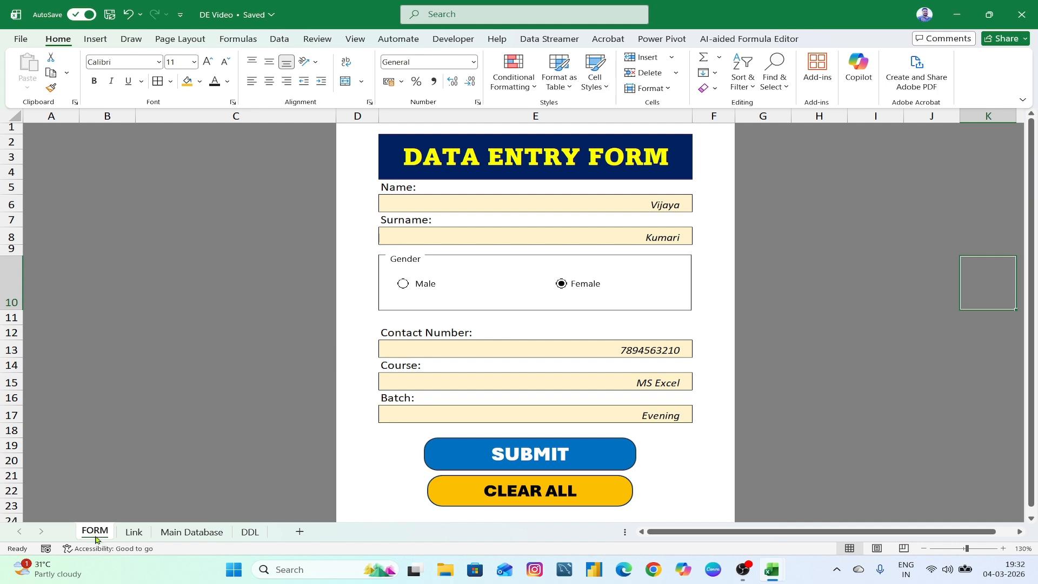
click(133, 532)
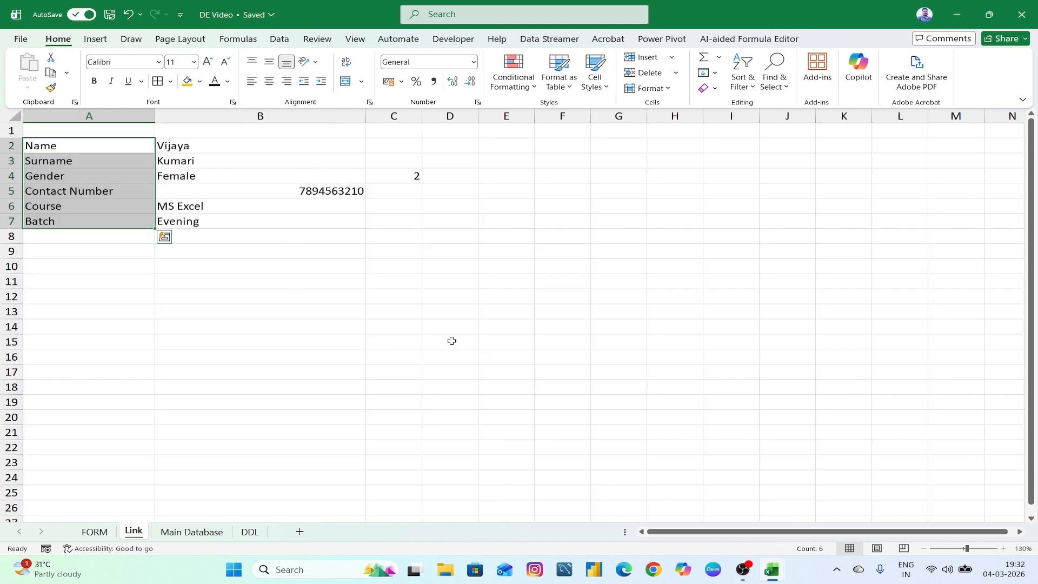
click(277, 401)
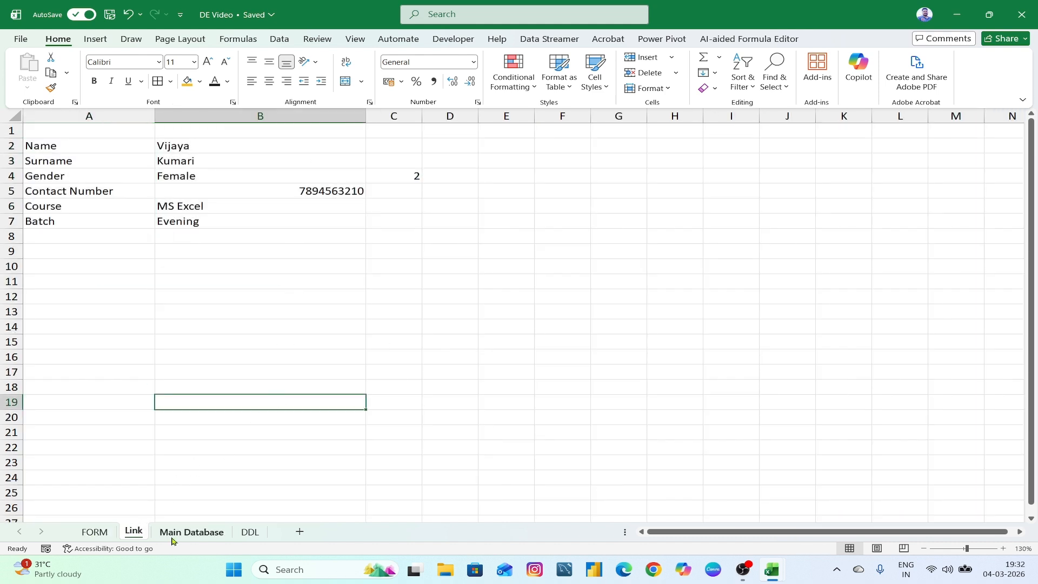
click(323, 343)
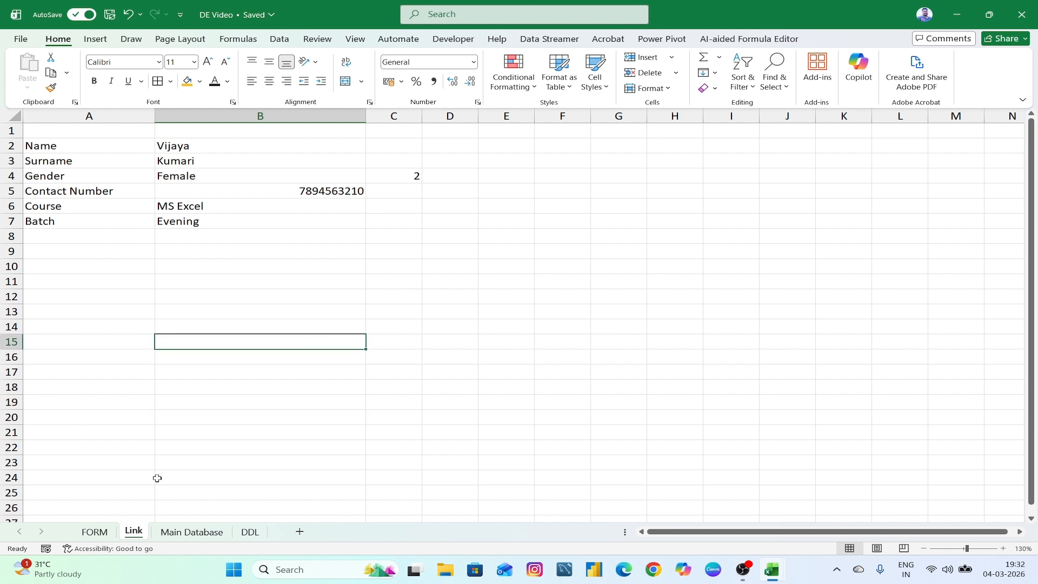
- Return to the FORM sheet and show the Developer ribbon
click(92, 532)
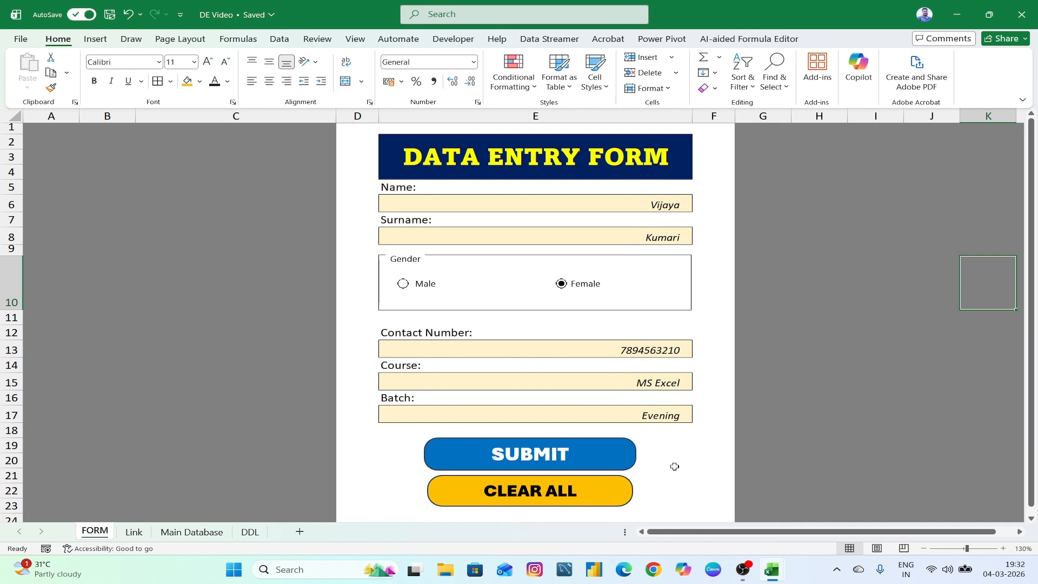
click(879, 487)
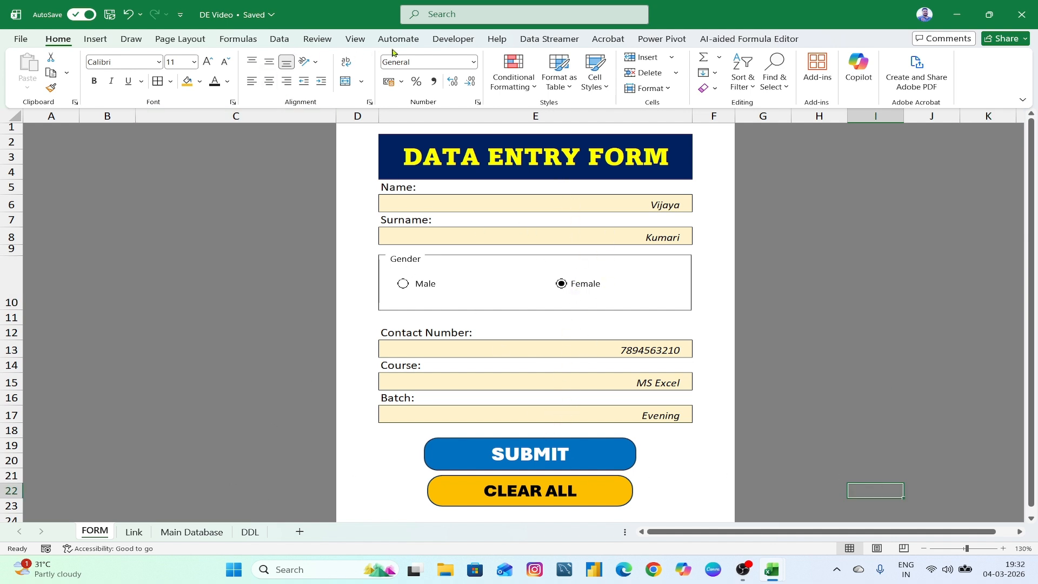
click(440, 40)
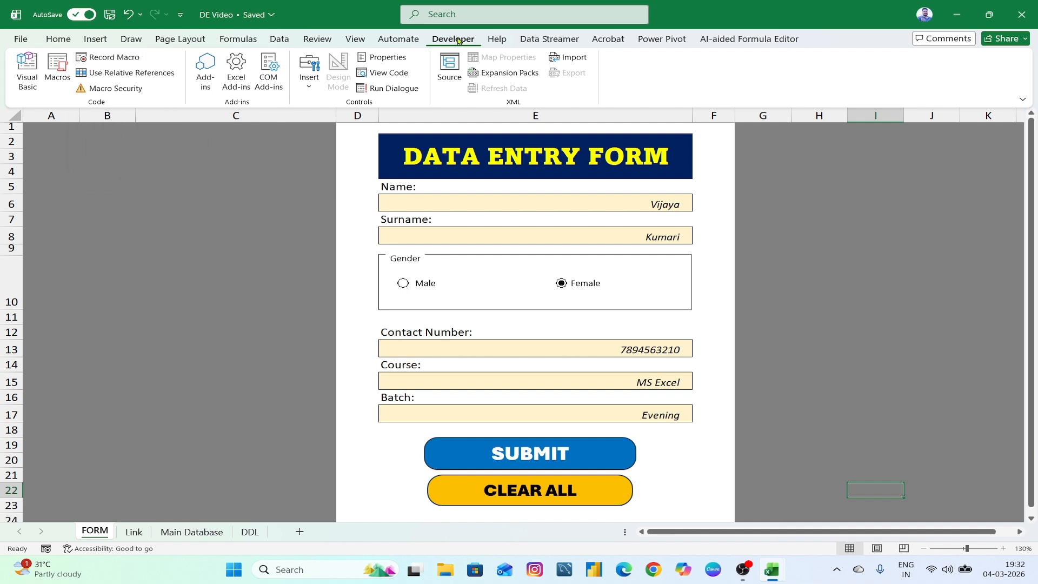
- Start recording a macro named 'sss' and save the workbook as macro-enabled DE Video.xlsm
click(120, 57)
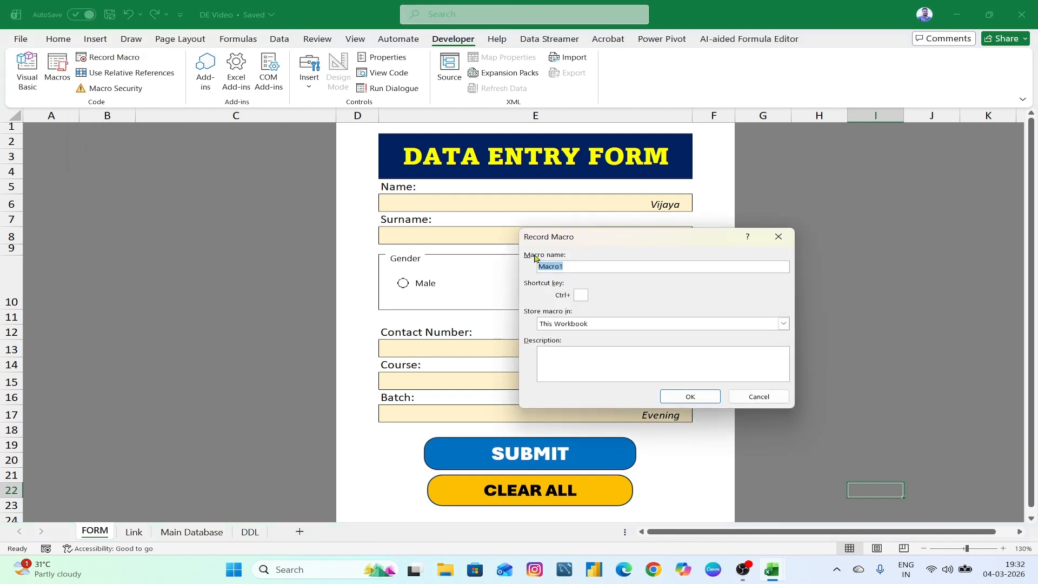
text(sss)
click(689, 396)
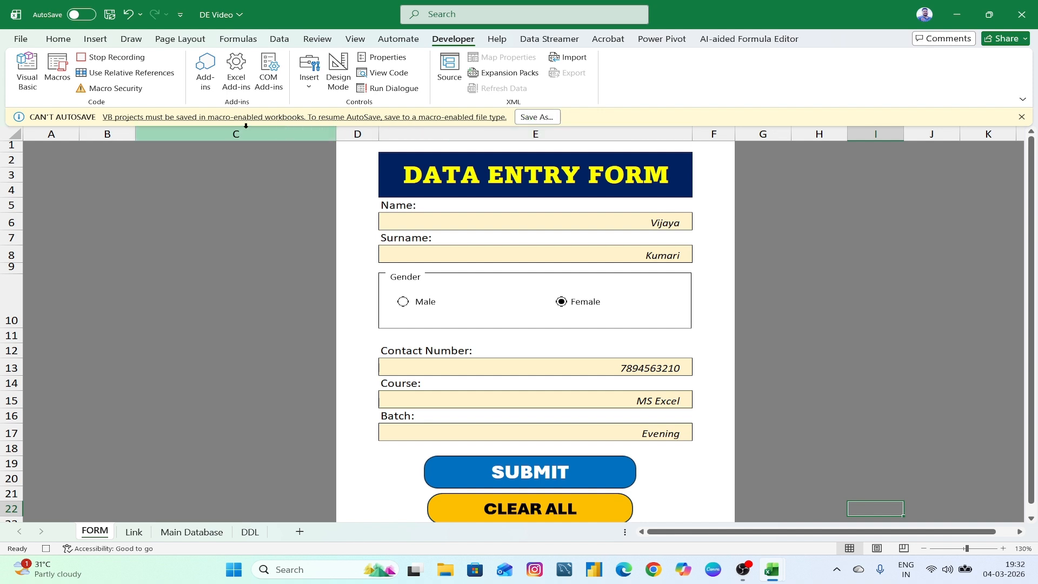
click(538, 117)
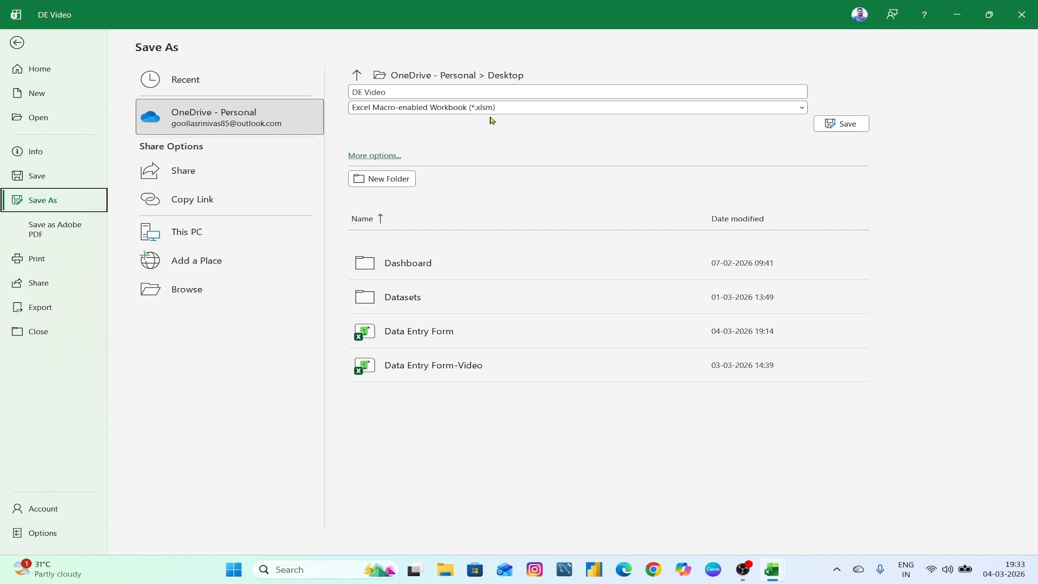
click(832, 124)
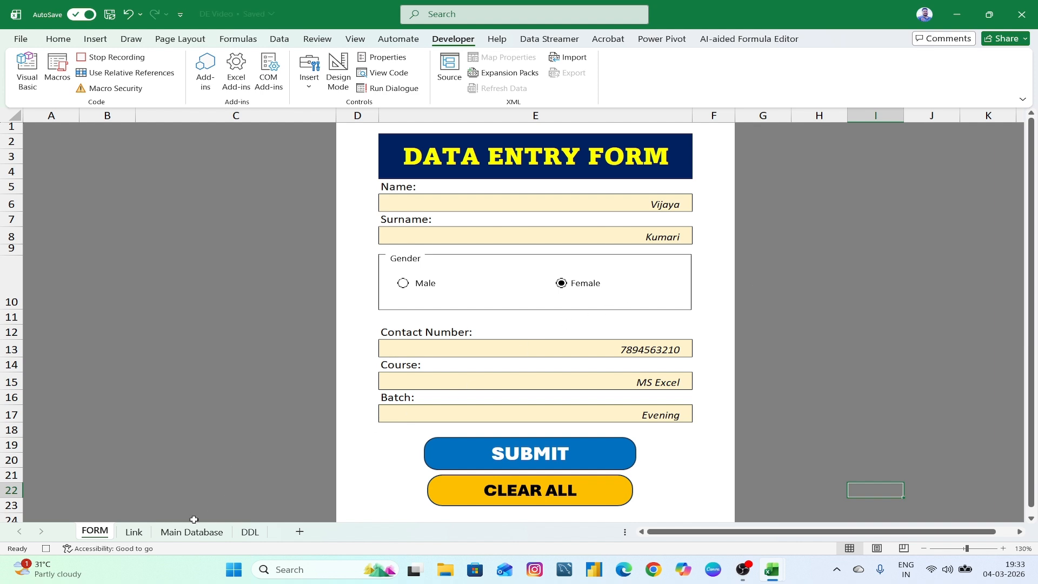
- Paste the Link sheet's B2:B7 values into C11 as values only, transposed into a row
click(133, 532)
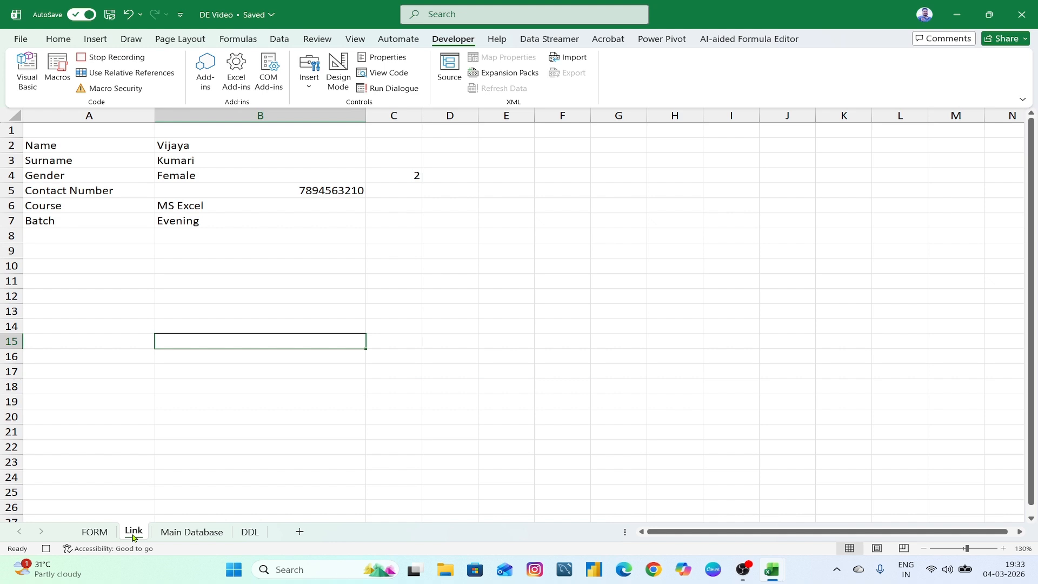
drag(215, 143, 216, 223)
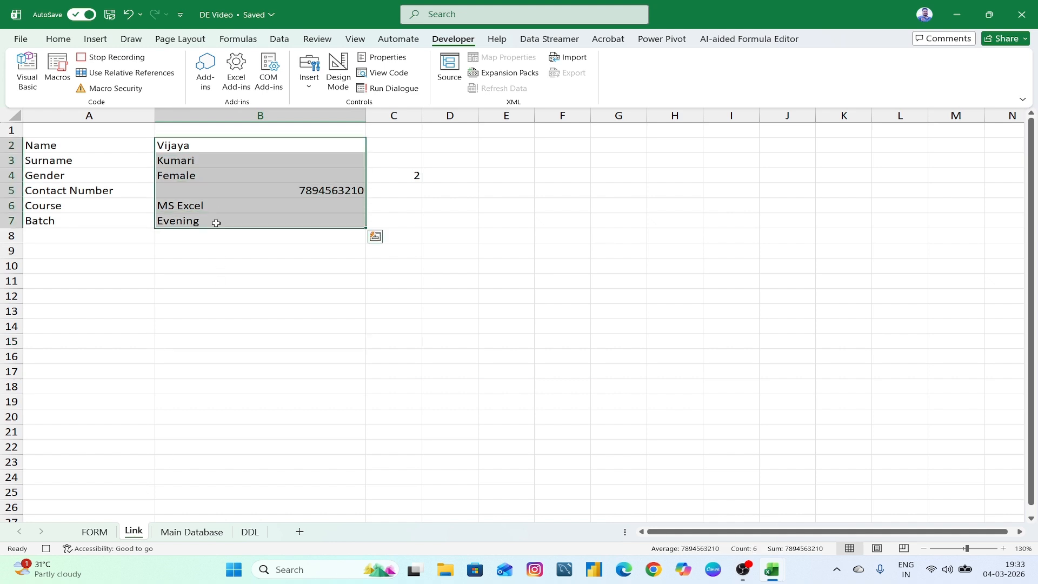
click(386, 281)
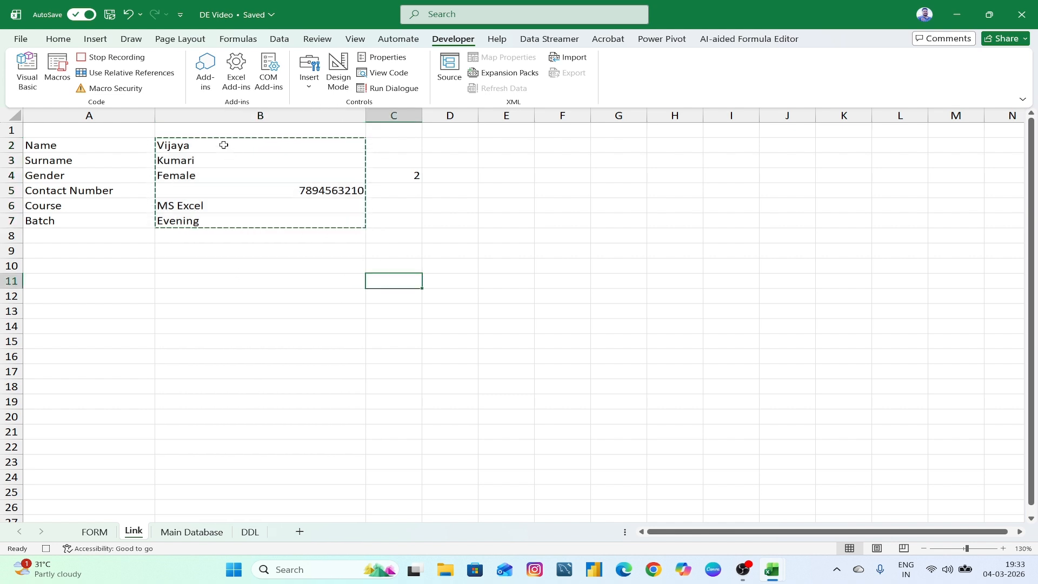
right_click(398, 277)
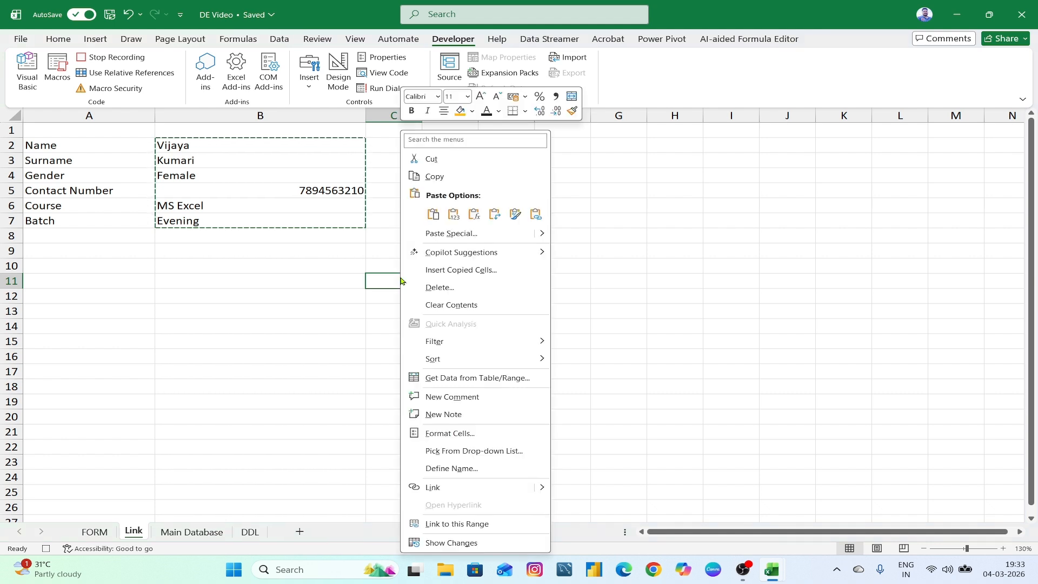
click(468, 234)
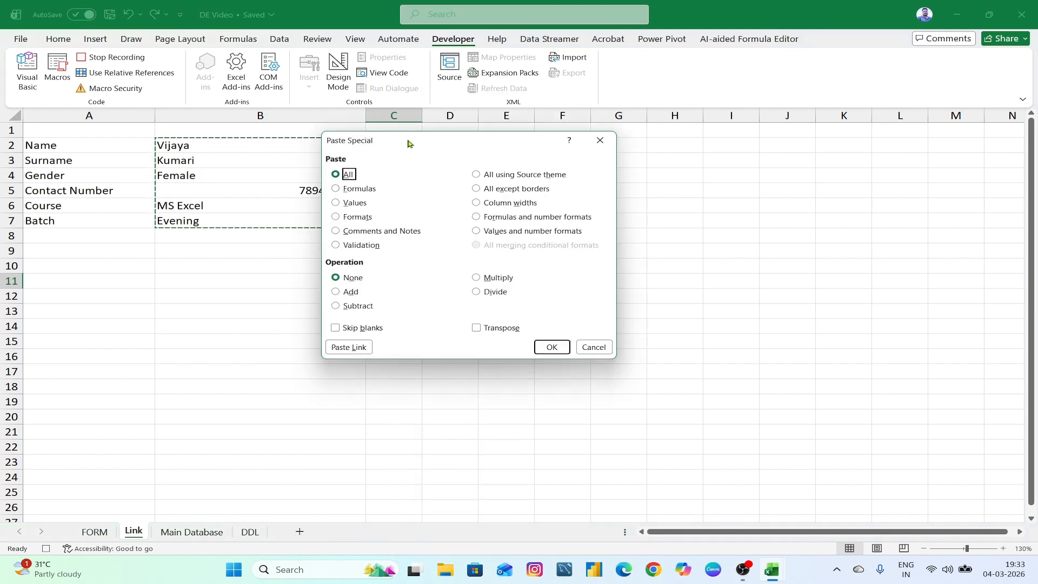
drag(408, 144, 453, 162)
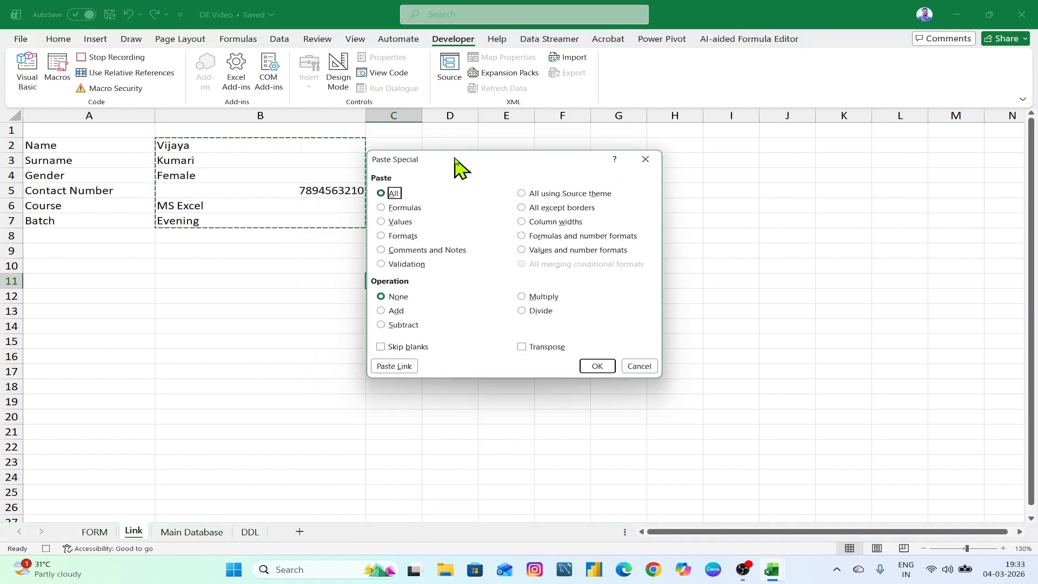
click(537, 349)
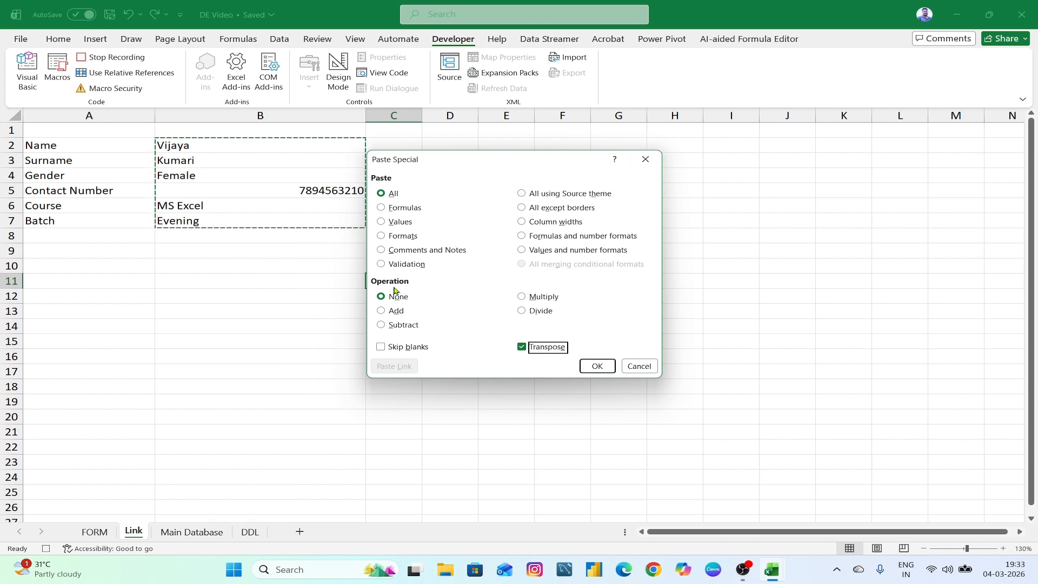
click(395, 225)
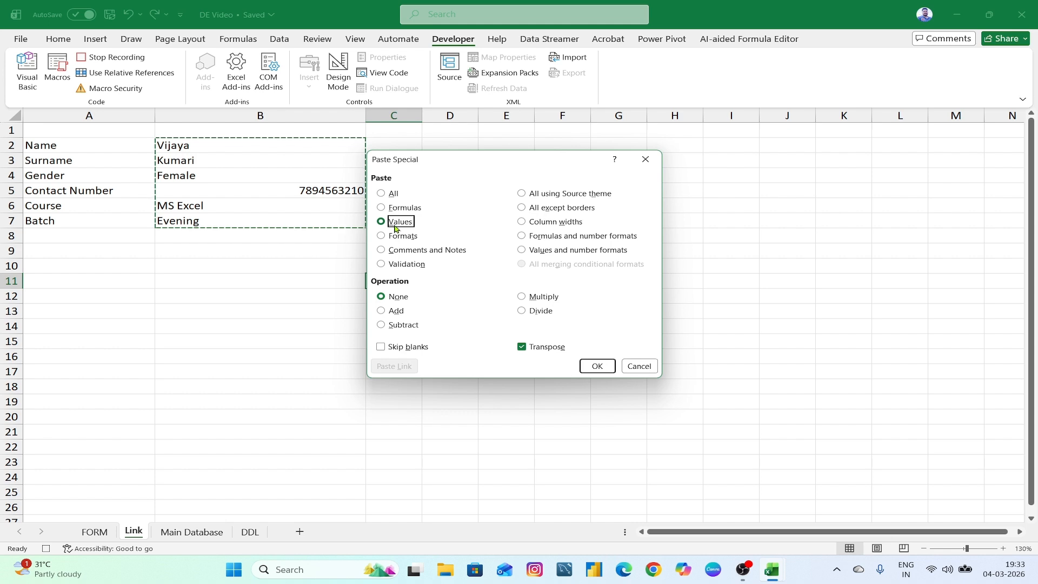
click(597, 366)
click(592, 355)
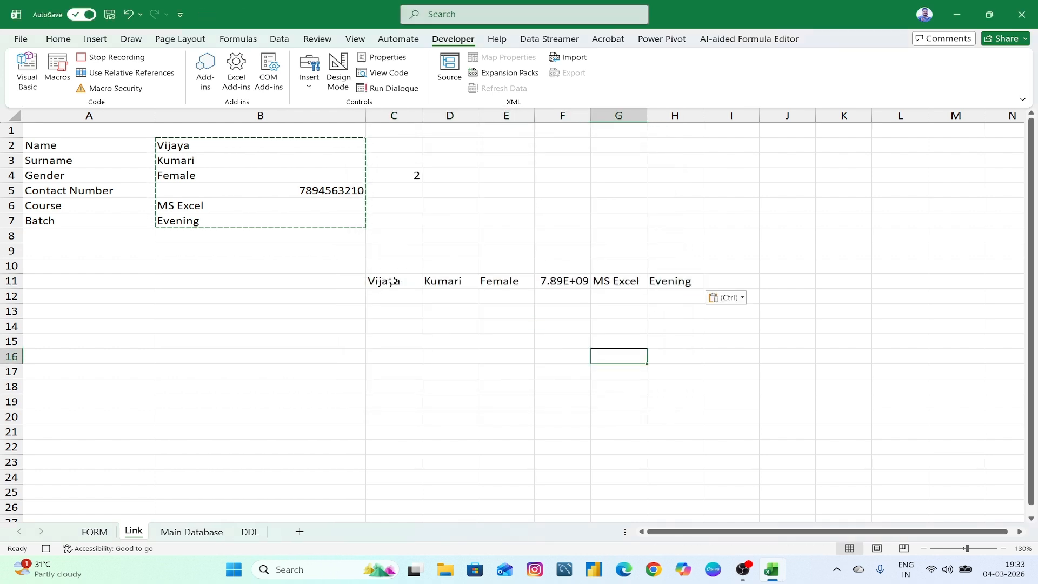
- Copy the row C11:H11 and go to the Main Database sheet
drag(378, 281, 674, 284)
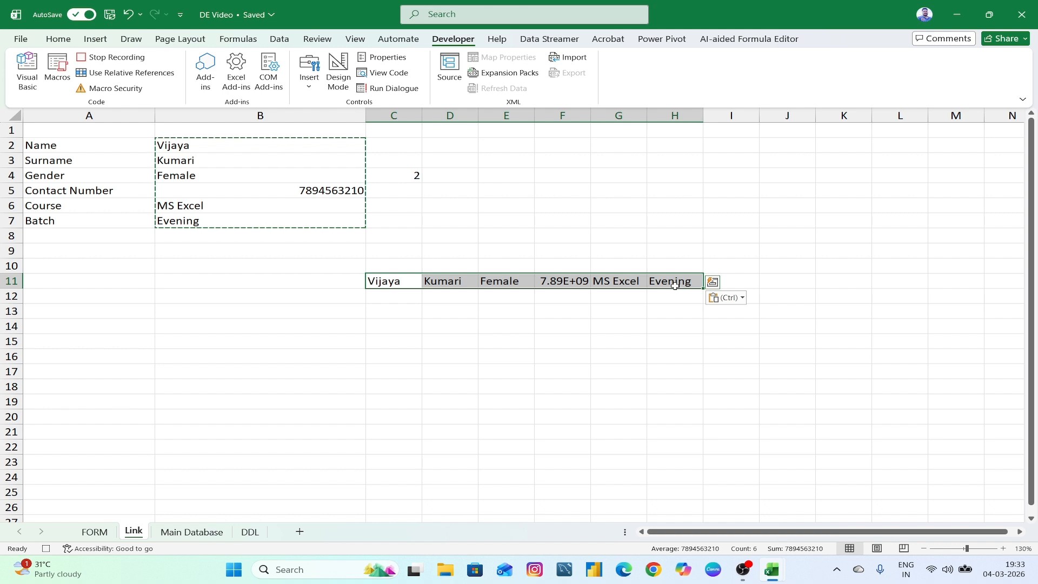
key(ctrl+c)
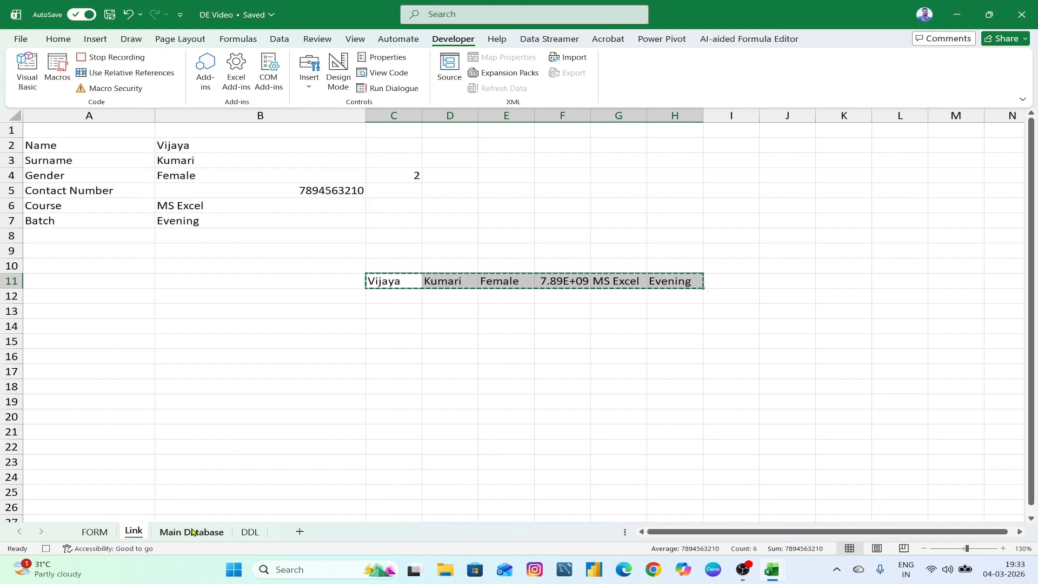
click(193, 532)
- Insert the copied record at D4 on Main Database, shifting existing cells down
click(279, 196)
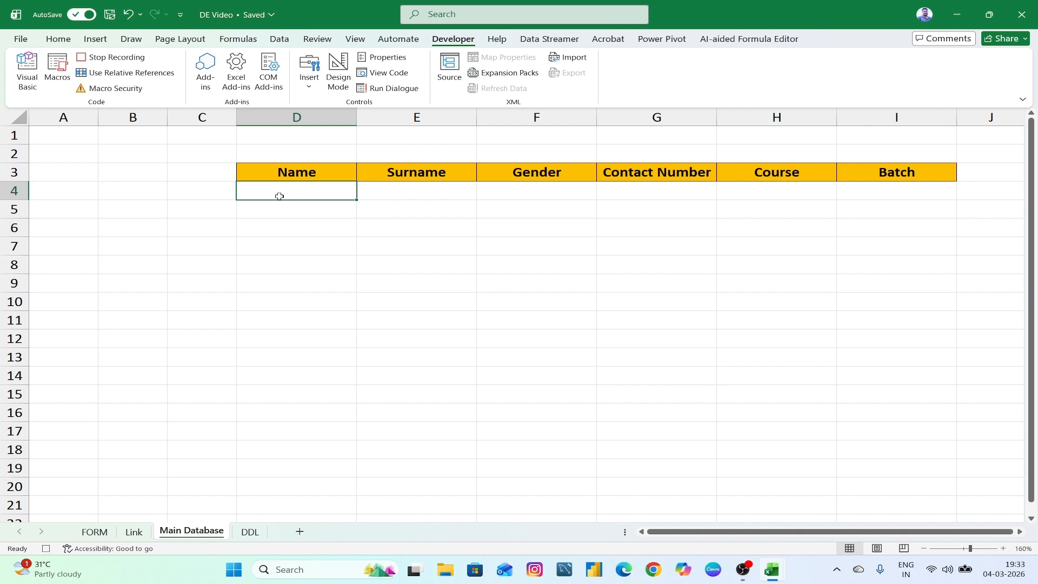
click(64, 39)
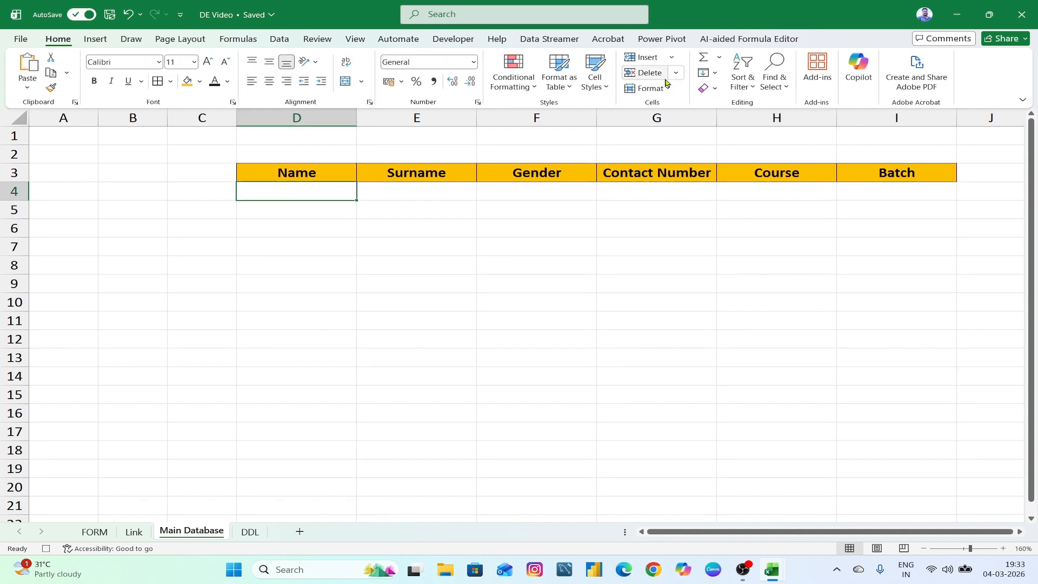
click(671, 56)
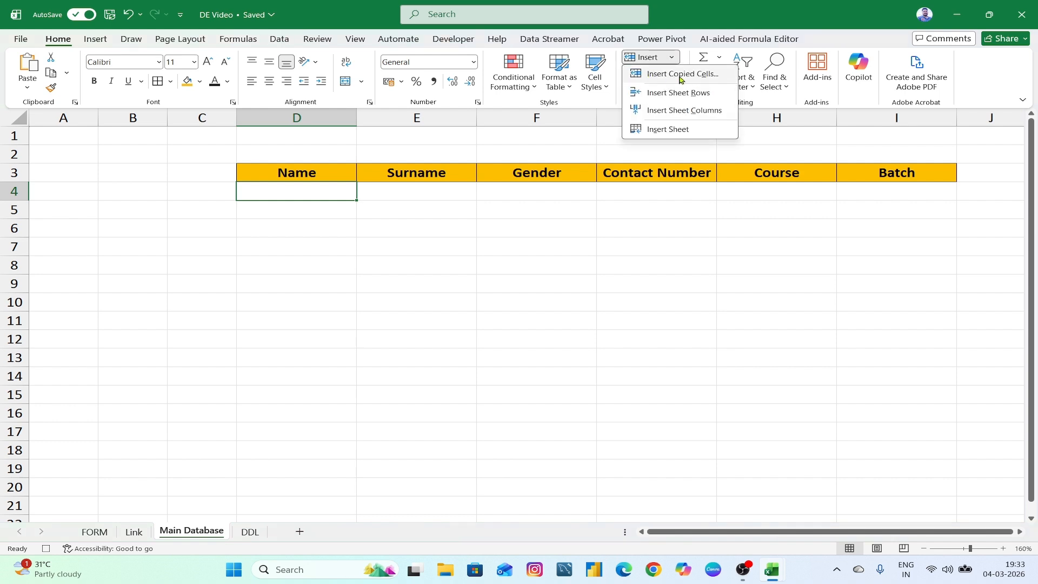
click(687, 79)
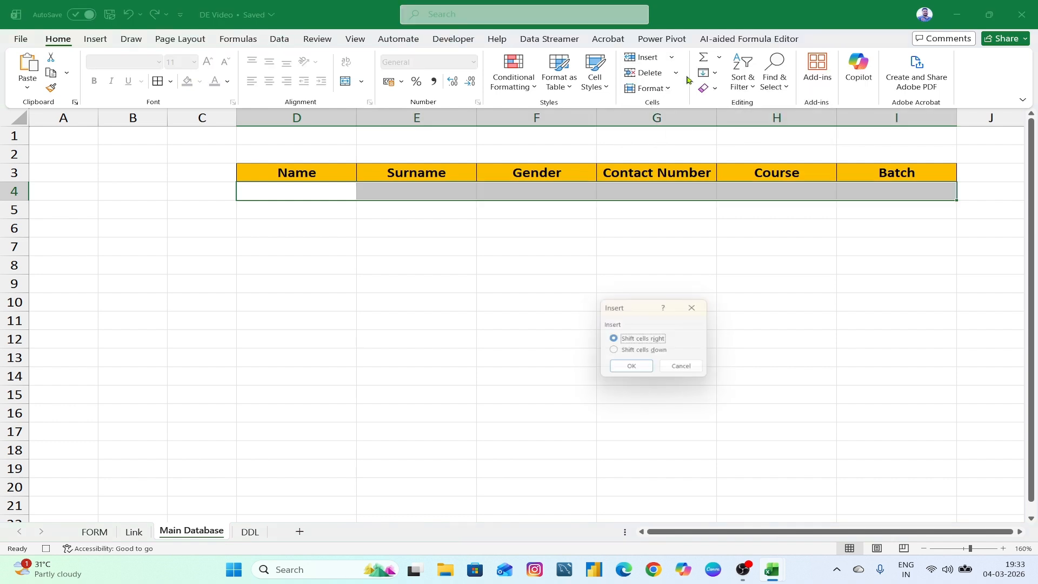
drag(652, 300, 572, 264)
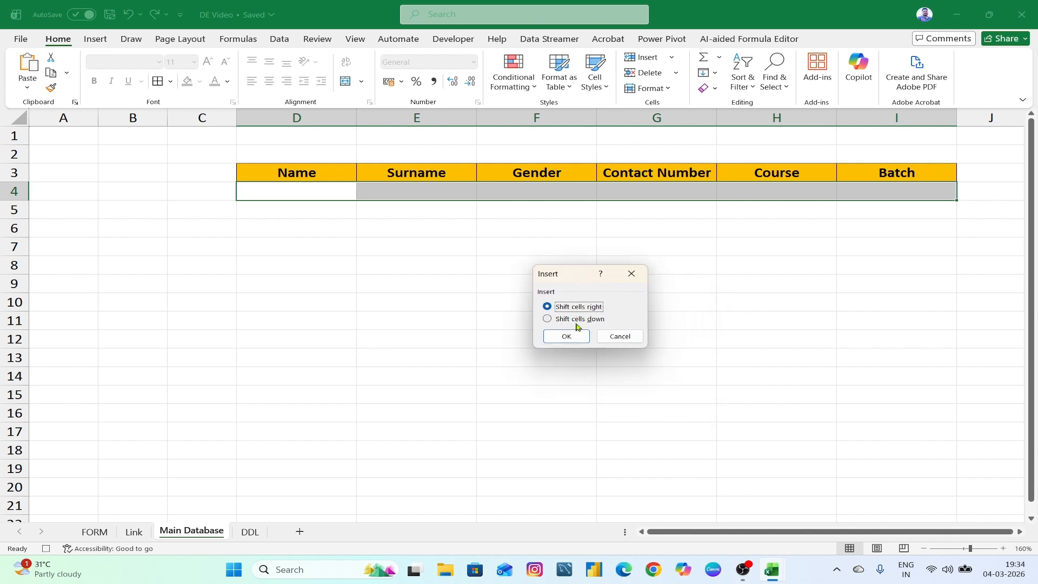
click(547, 318)
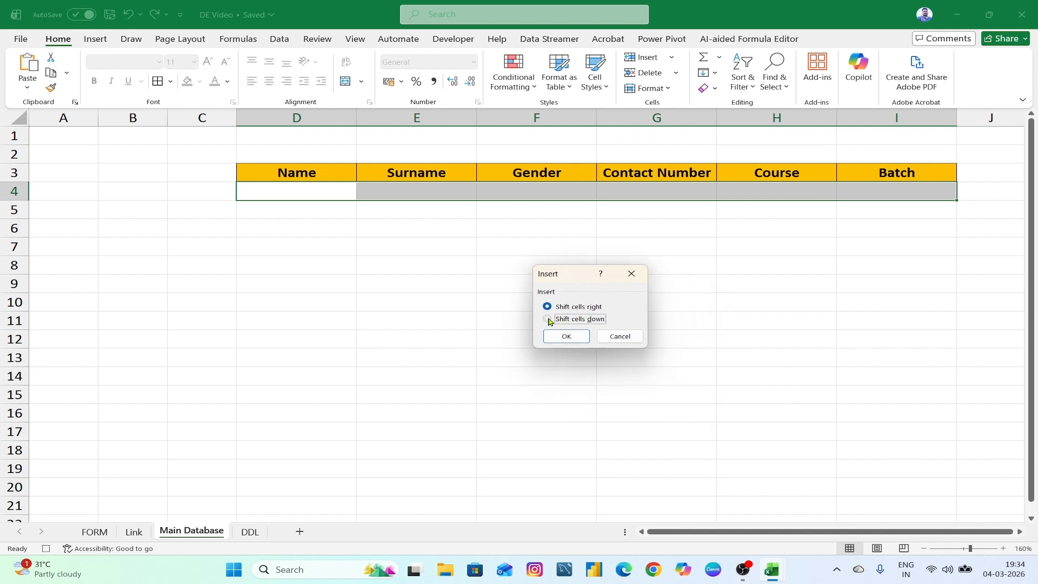
click(565, 339)
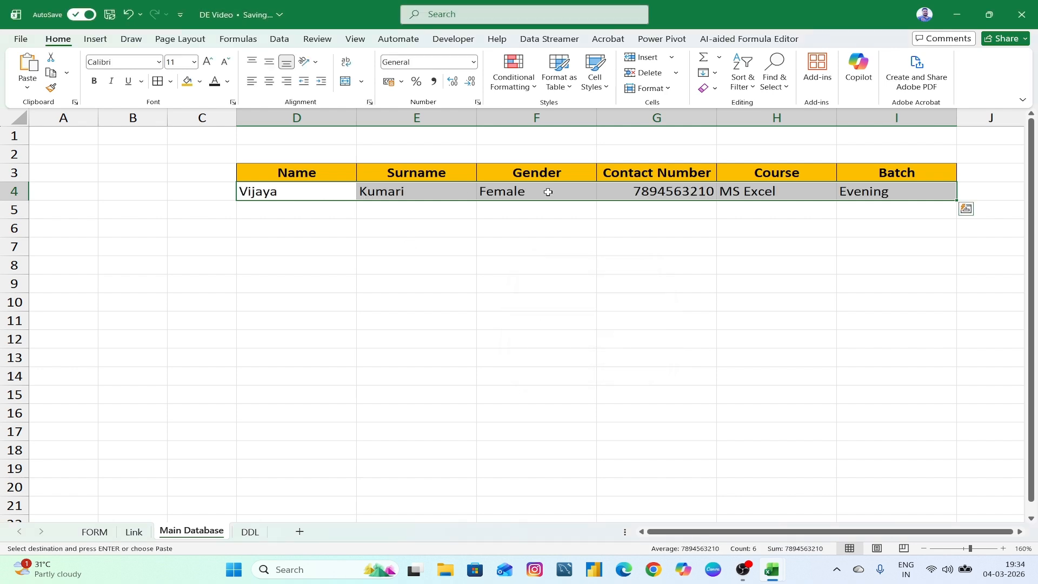
- On FORM, delete the contents of E6, E8, E13, E15 and E17
click(102, 532)
click(658, 204)
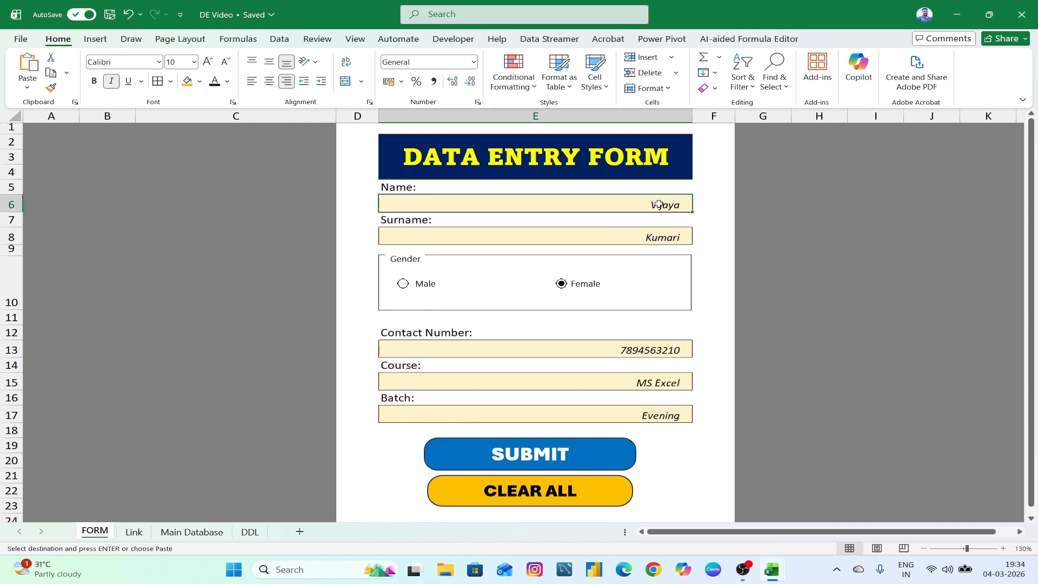
key(Delete)
click(663, 235)
key(Delete)
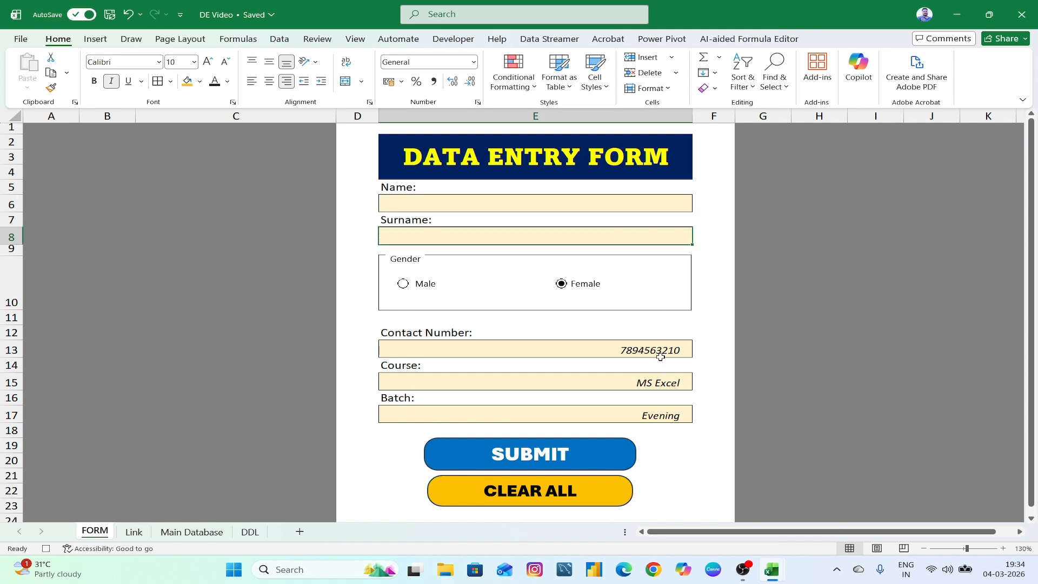
click(659, 354)
key(Delete)
click(660, 379)
key(Delete)
click(661, 413)
key(Delete)
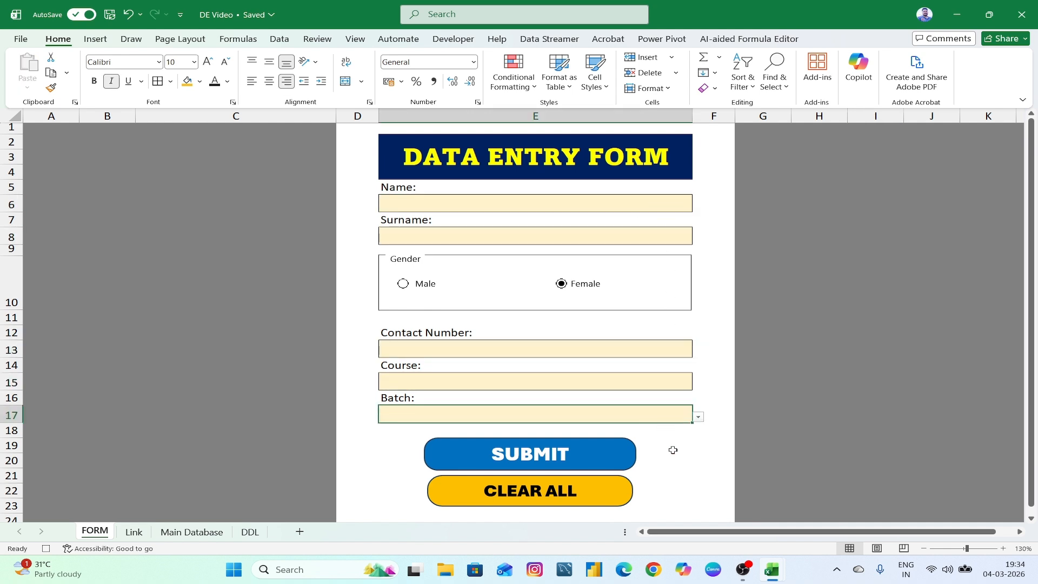
click(674, 450)
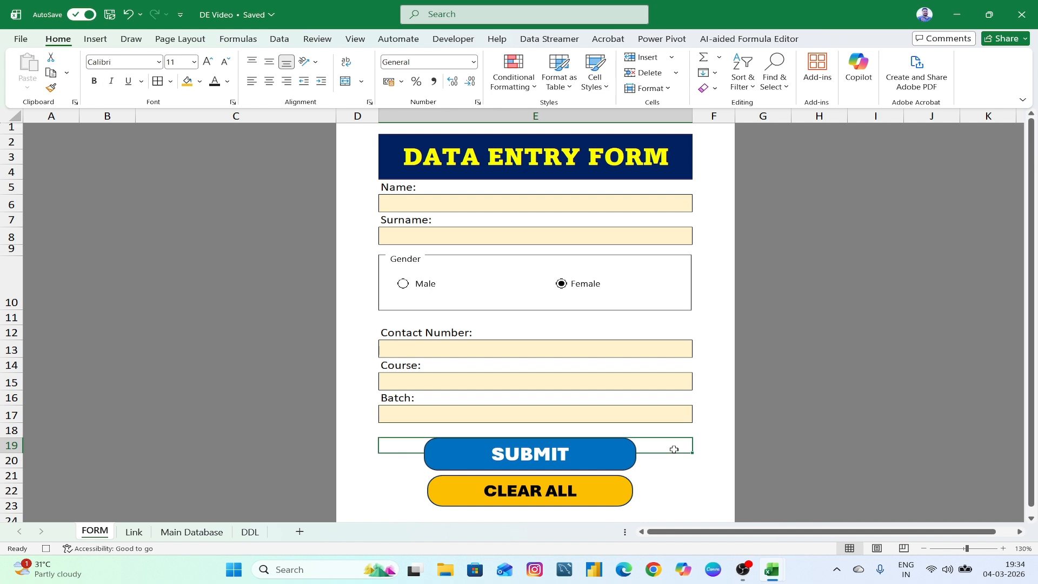
click(609, 206)
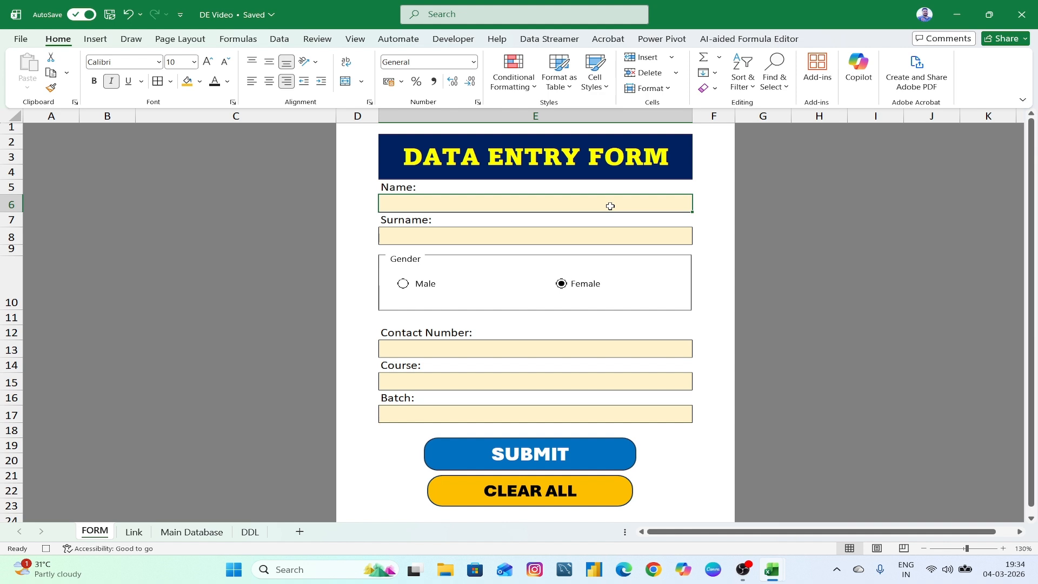
- Stop macro recording and assign the sss macro to the SUBMIT button
click(459, 41)
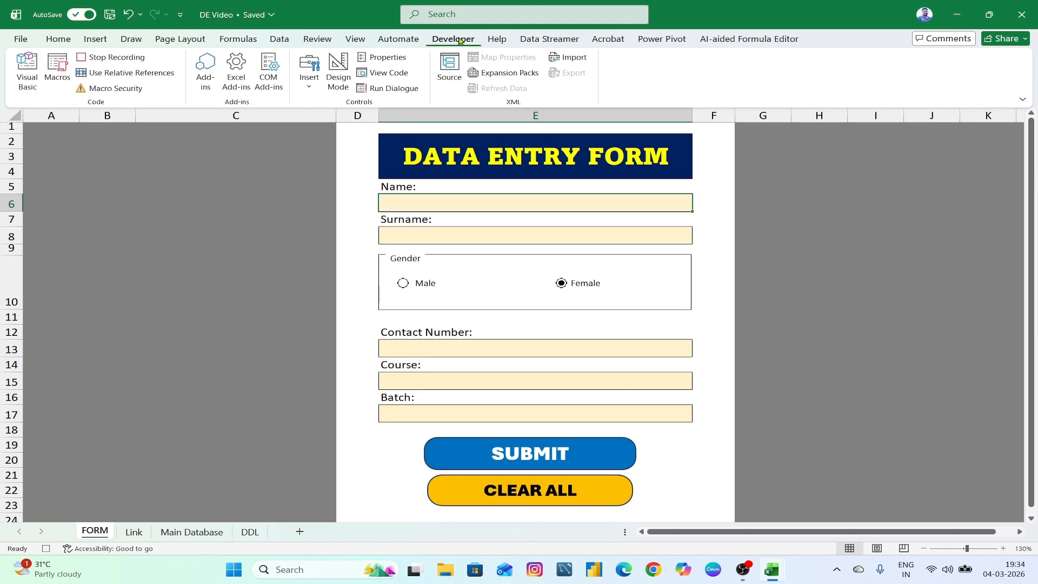
click(115, 58)
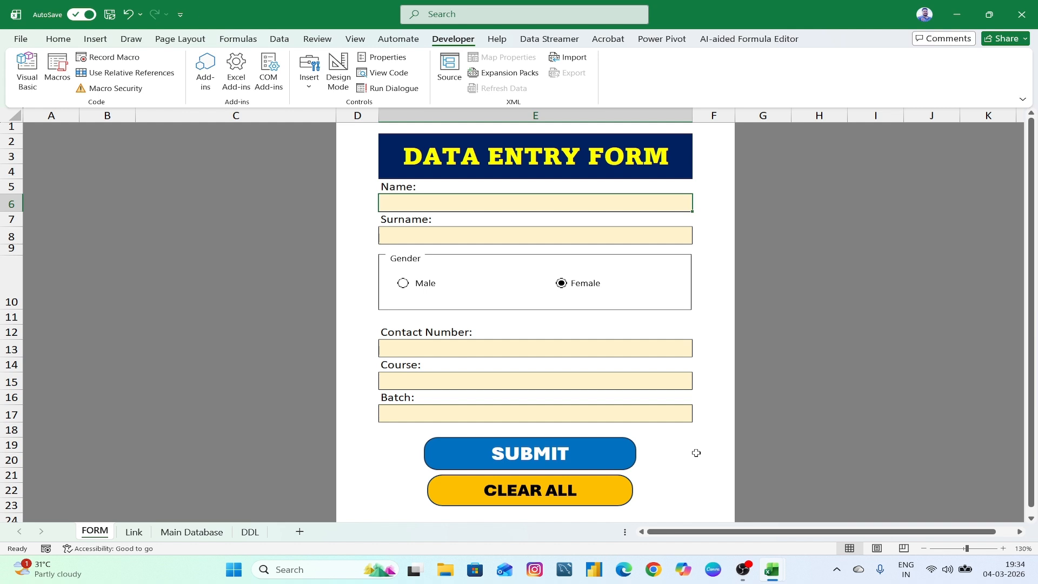
right_click(562, 456)
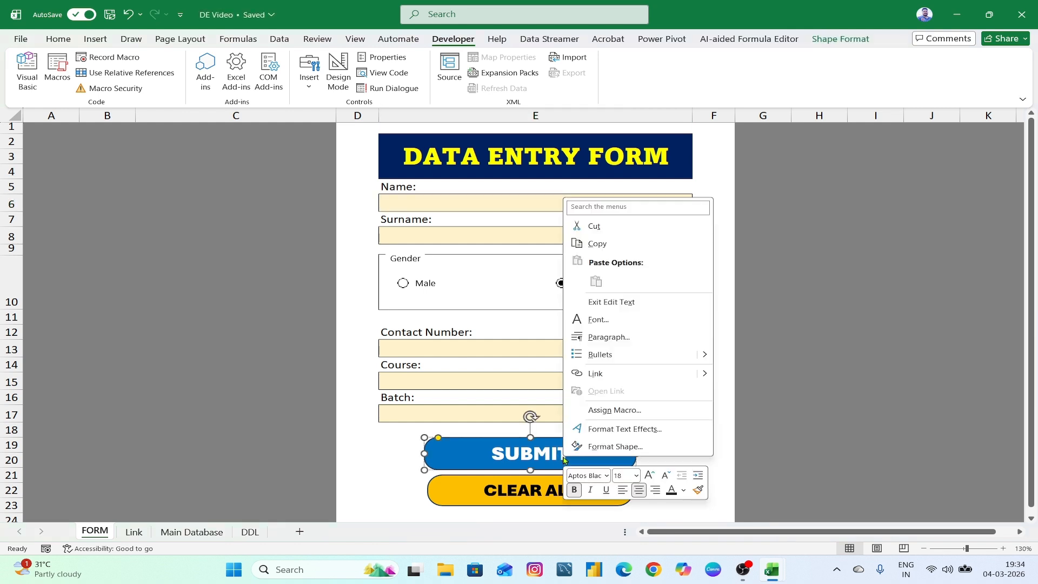
click(609, 410)
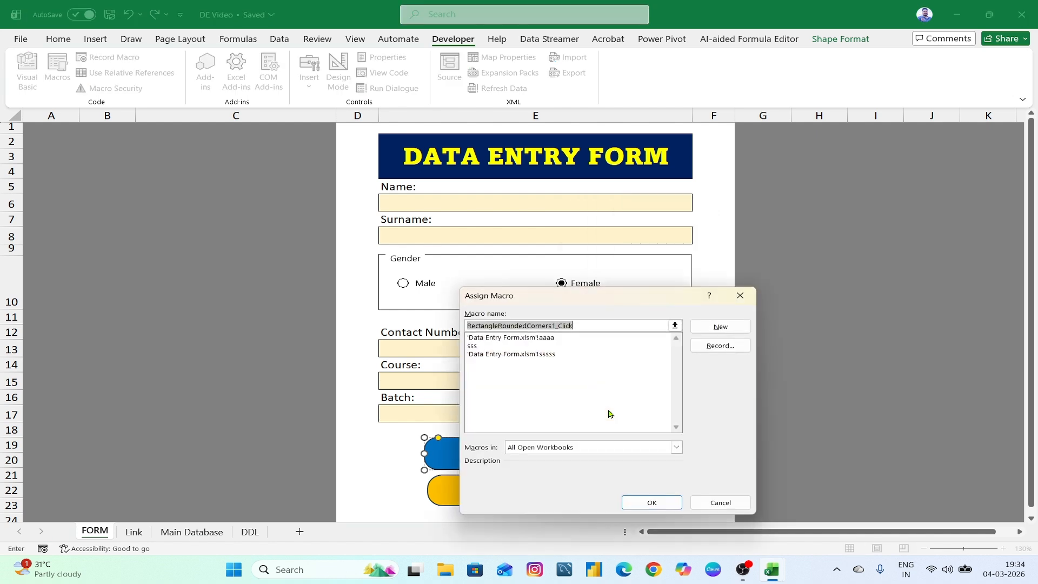
click(474, 347)
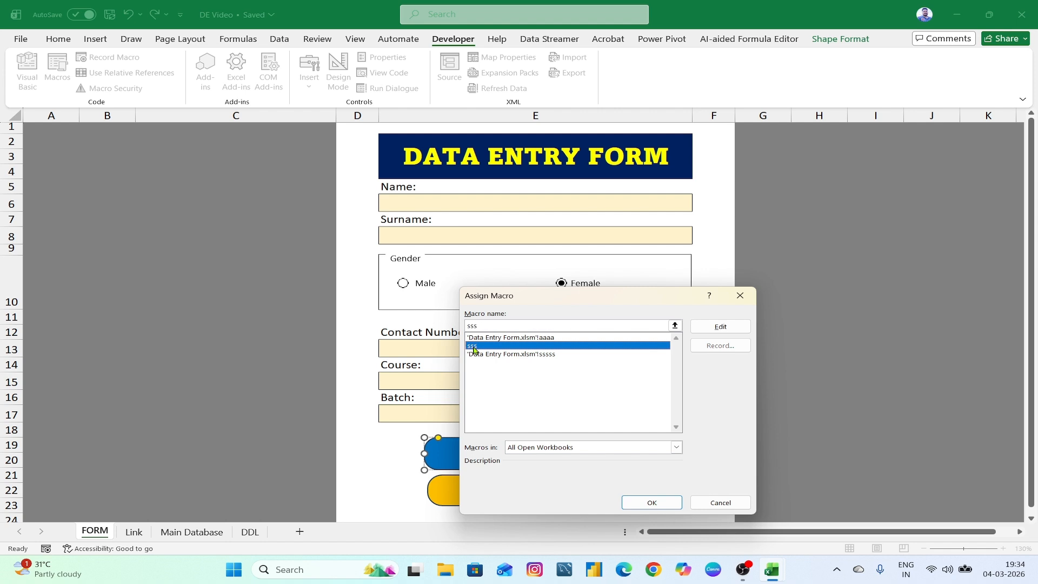
click(652, 502)
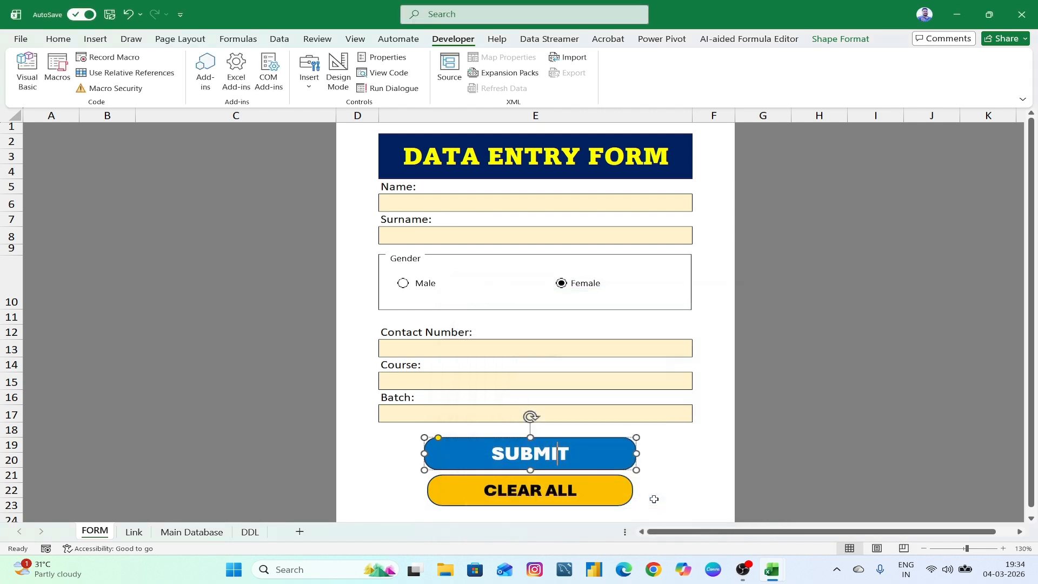
click(475, 208)
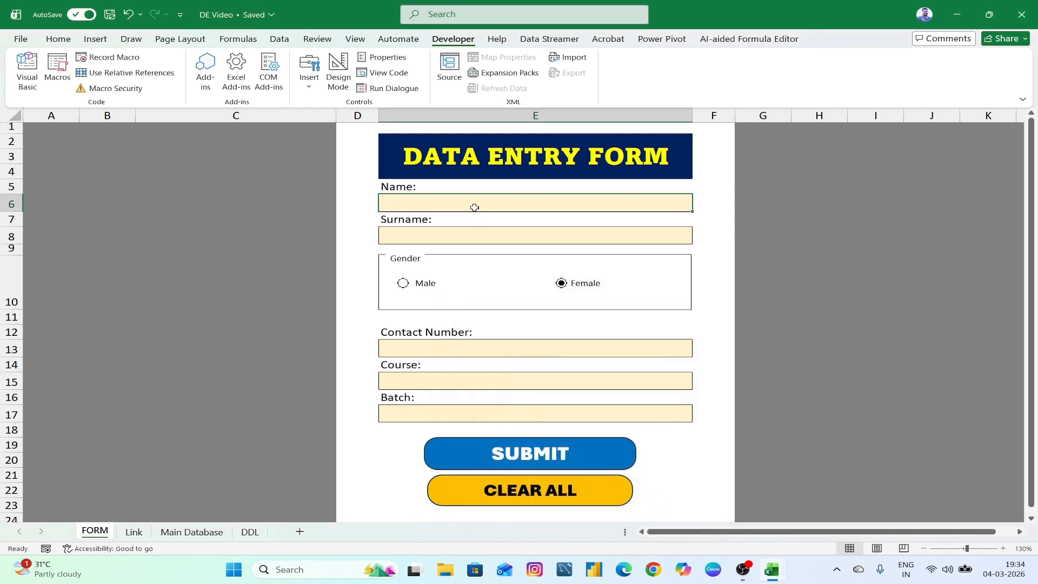
- Test SUBMIT with only a first name entered and check the new Main Database row
text(f)
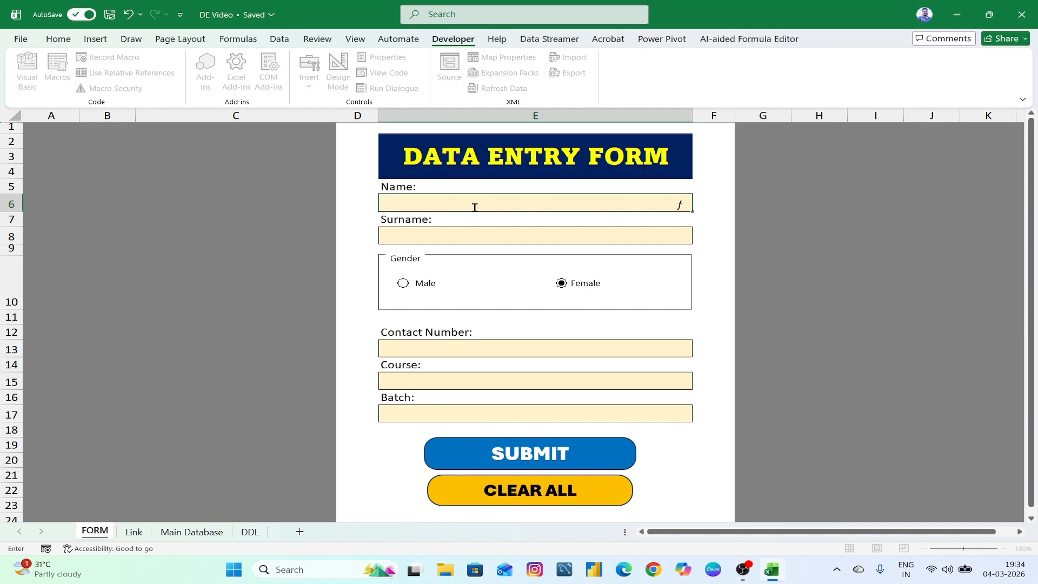
text(Srinivas)
click(537, 455)
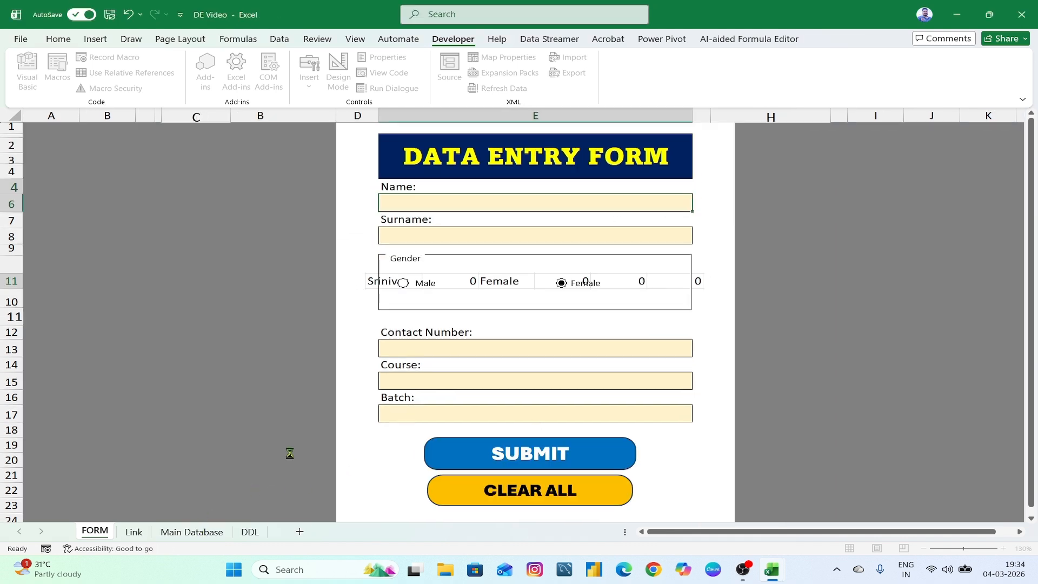
click(186, 532)
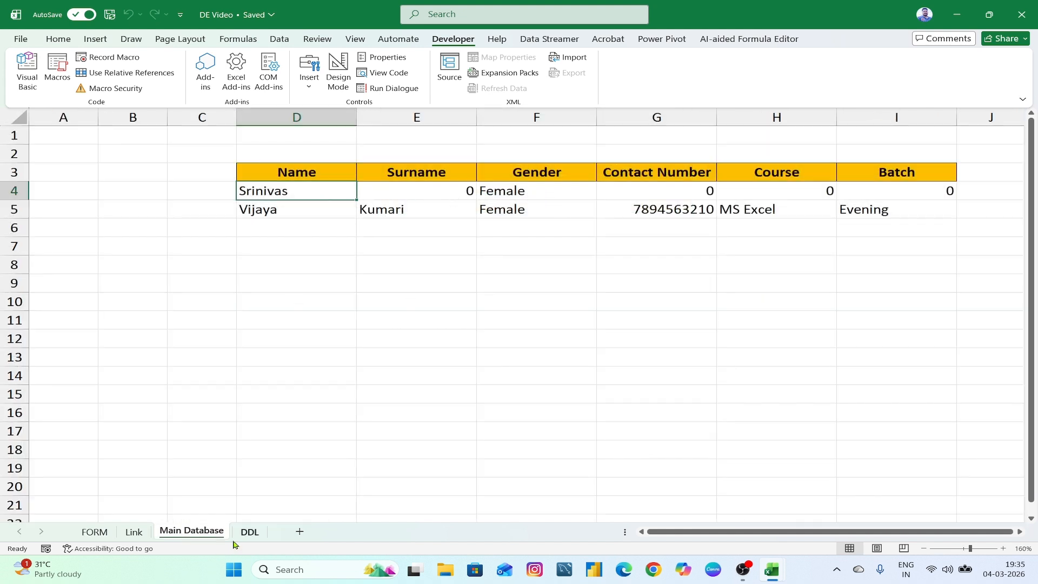
click(95, 532)
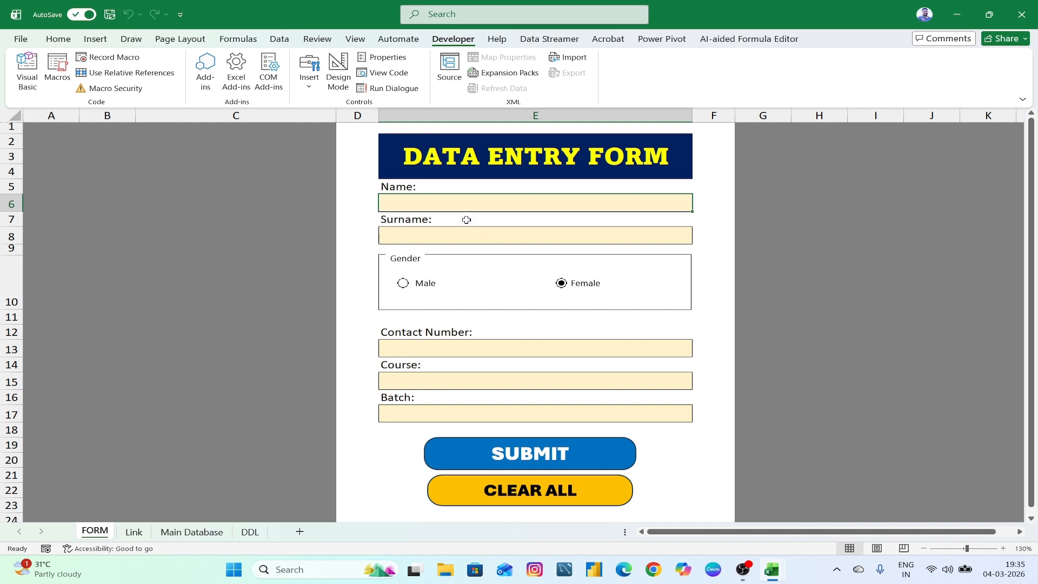
- Select Male as the gender and review the Main Database records again
click(403, 283)
click(203, 534)
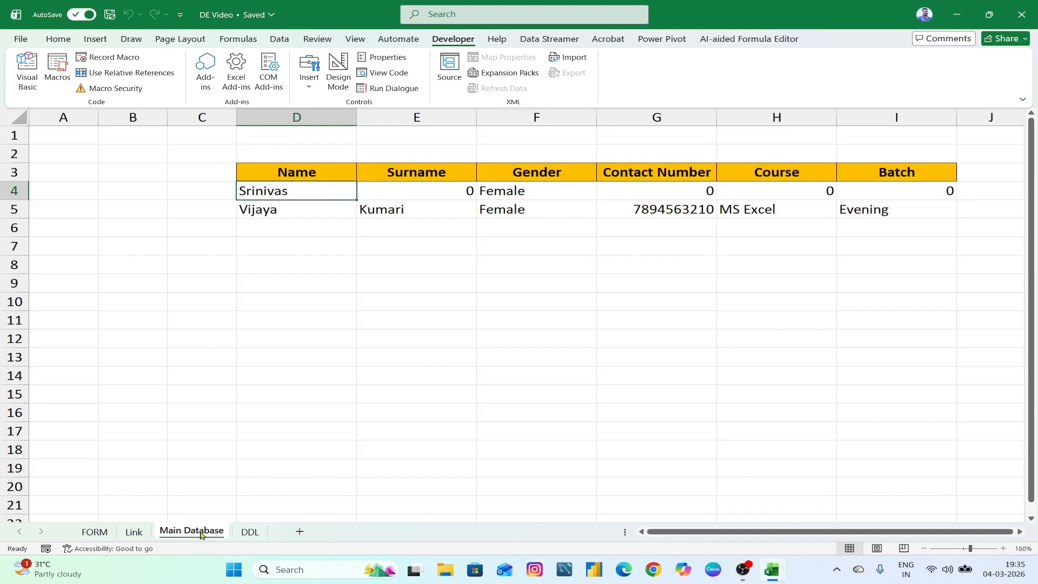
click(319, 375)
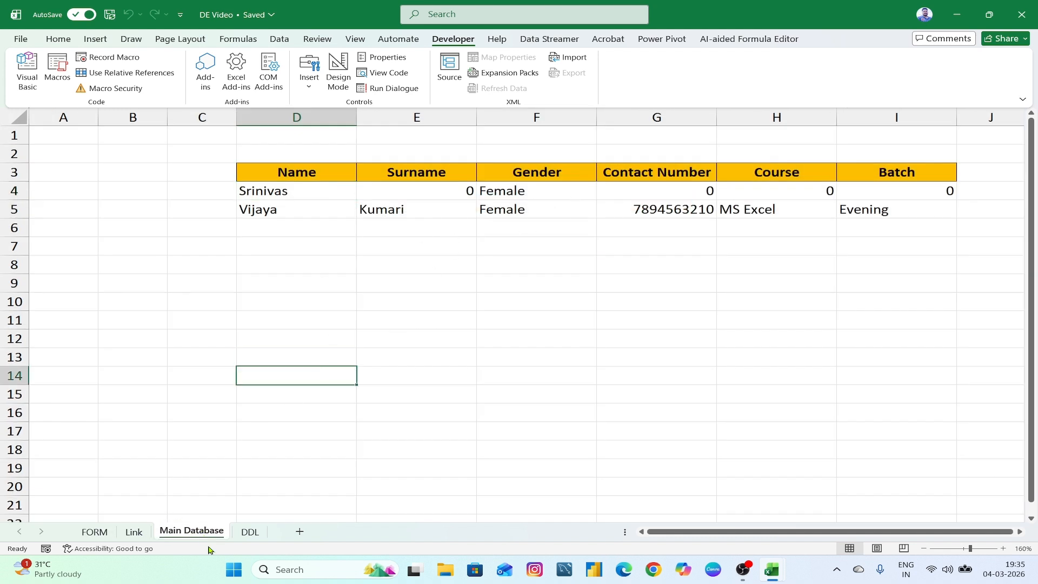
click(94, 531)
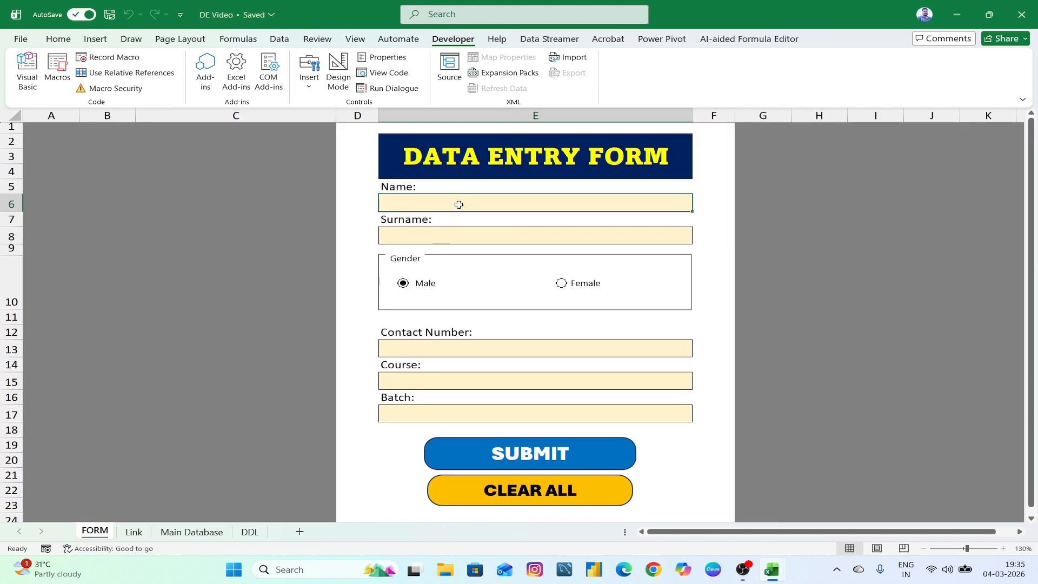
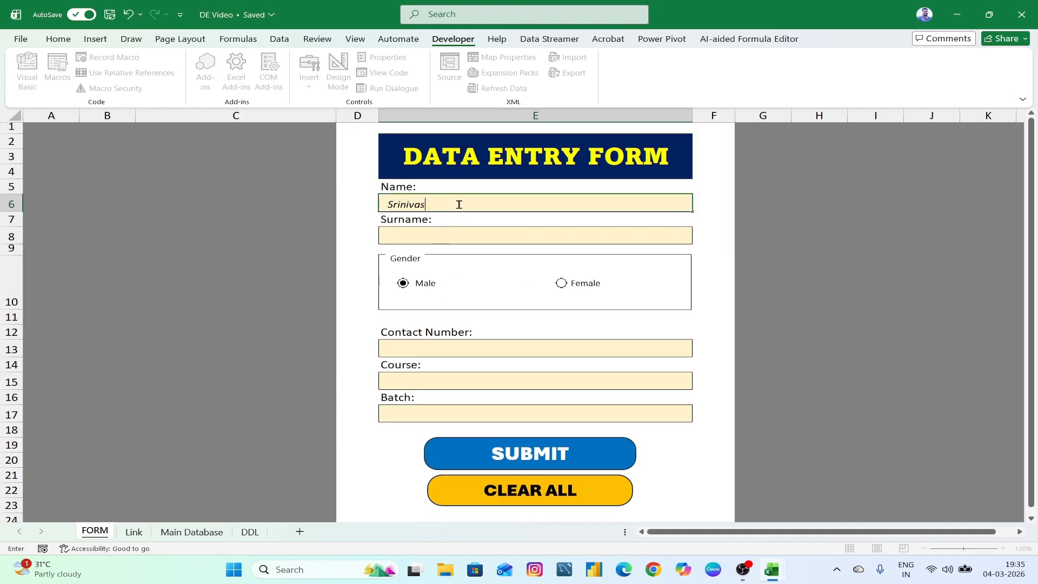
- Enter a first name, a surname and a contact number in the form
click(430, 240)
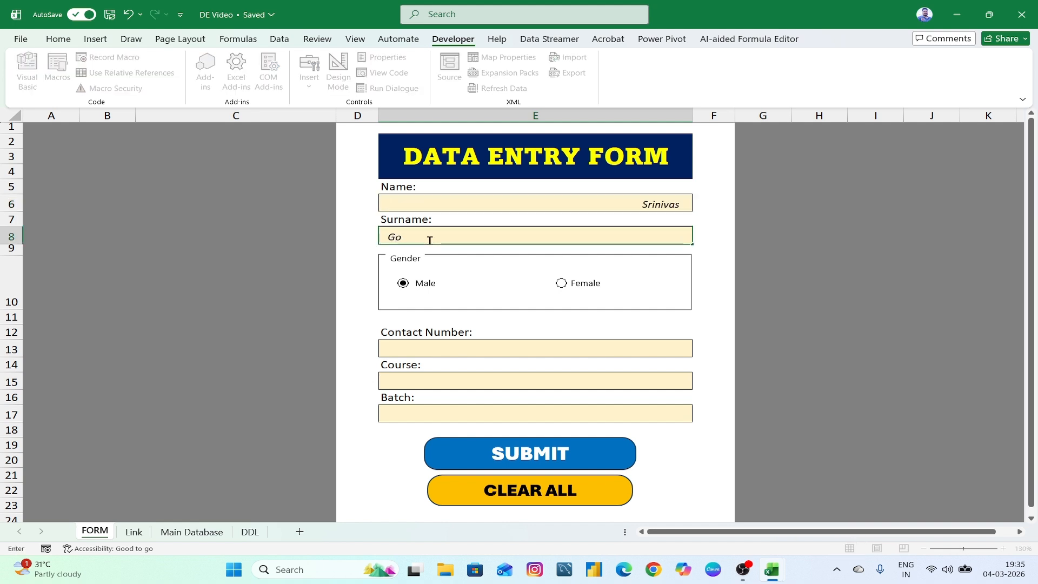
click(524, 352)
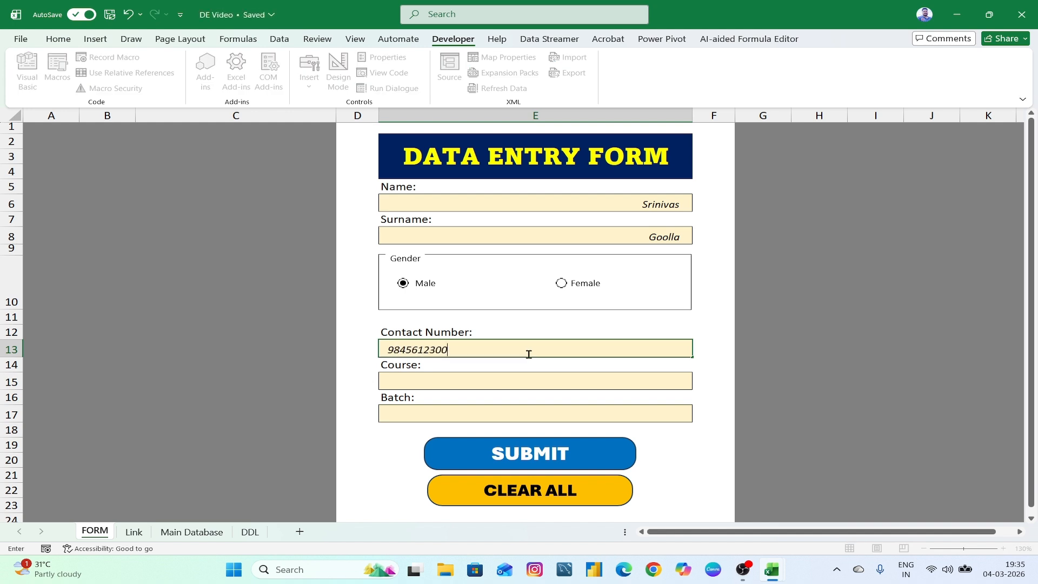
- Choose Advanced Excel and Evening, submit, and verify the new Main Database record
click(567, 381)
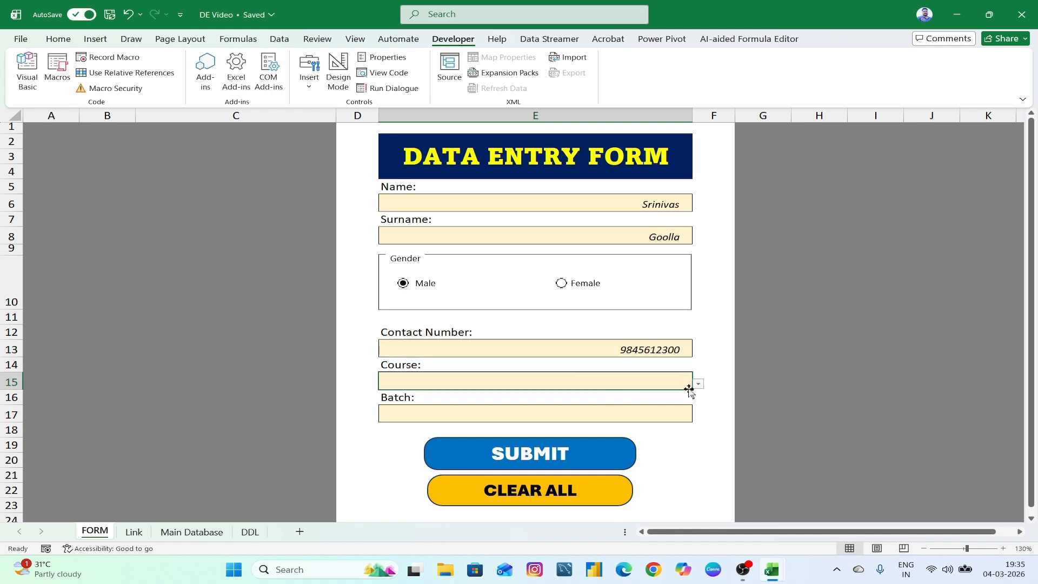
click(699, 384)
click(682, 407)
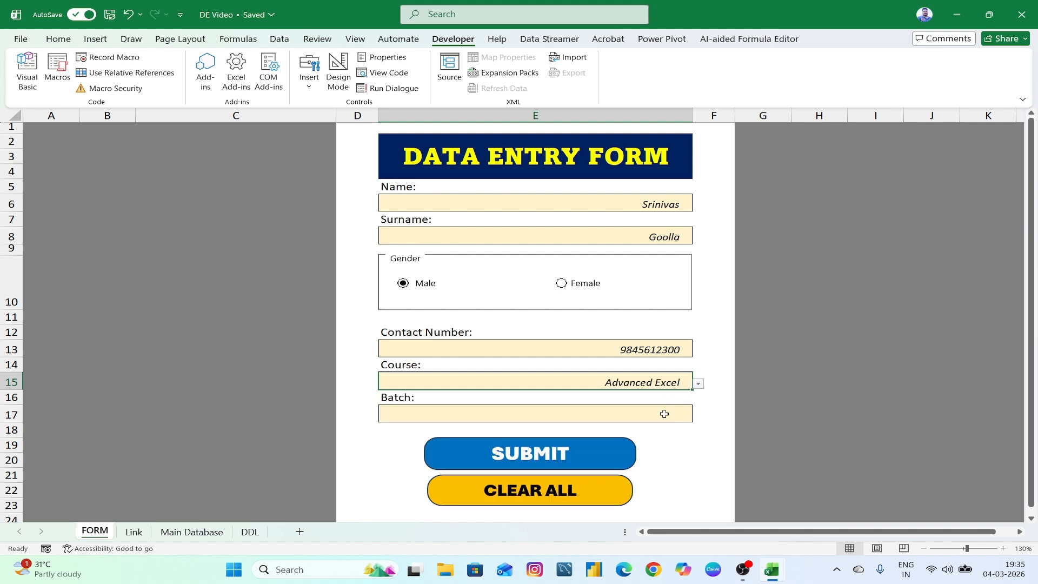
click(621, 413)
click(698, 418)
click(675, 448)
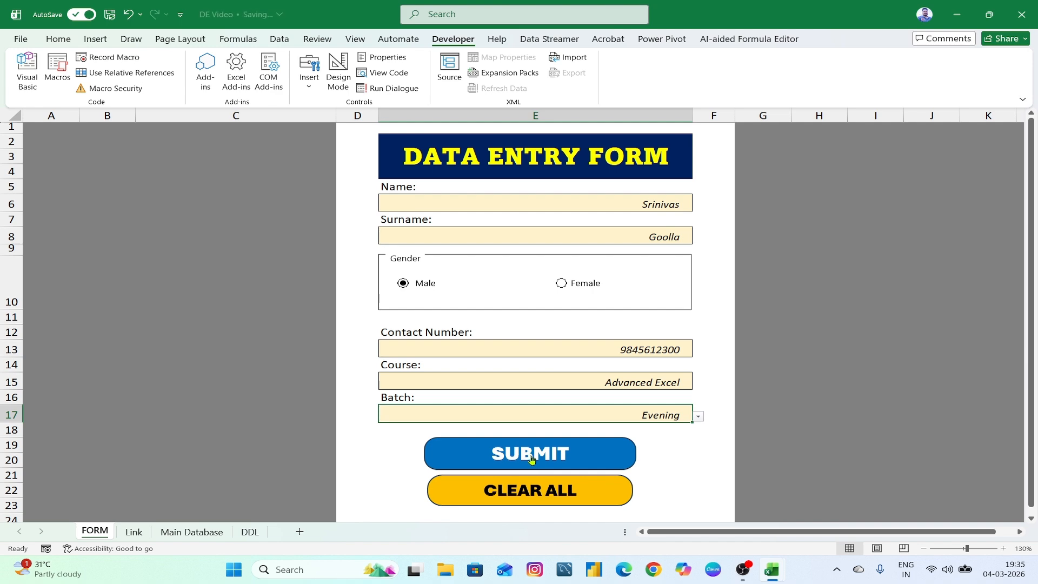
click(555, 453)
click(200, 531)
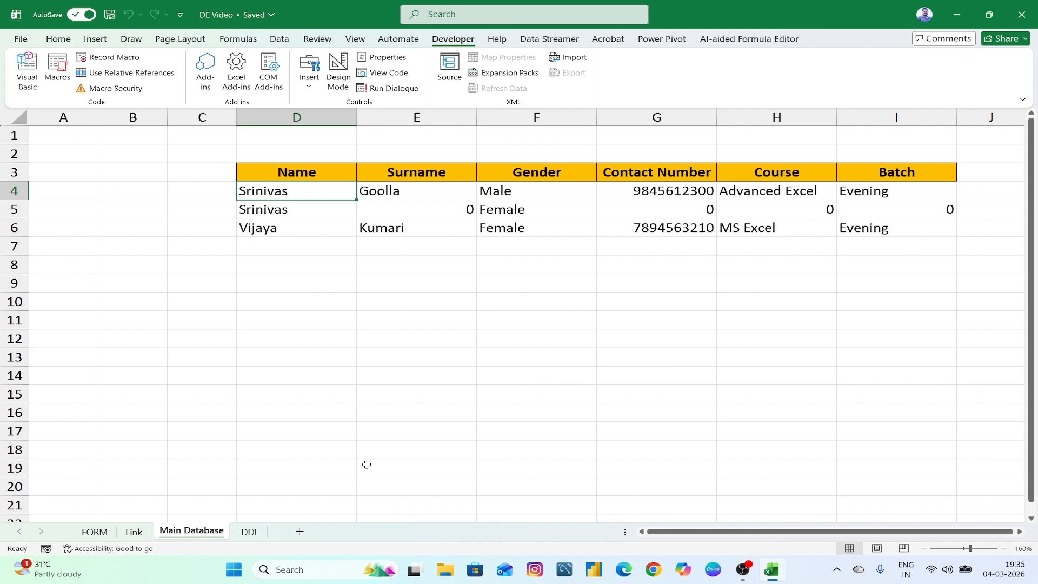
click(95, 532)
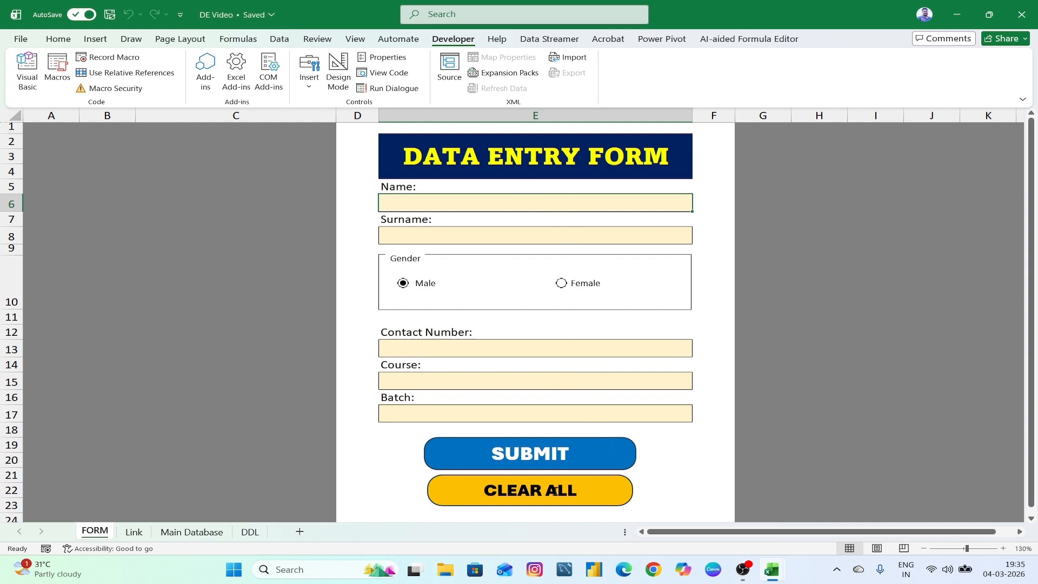
- Fill the Name, Surname and Contact Number fields with test text and digits
double_click(546, 207)
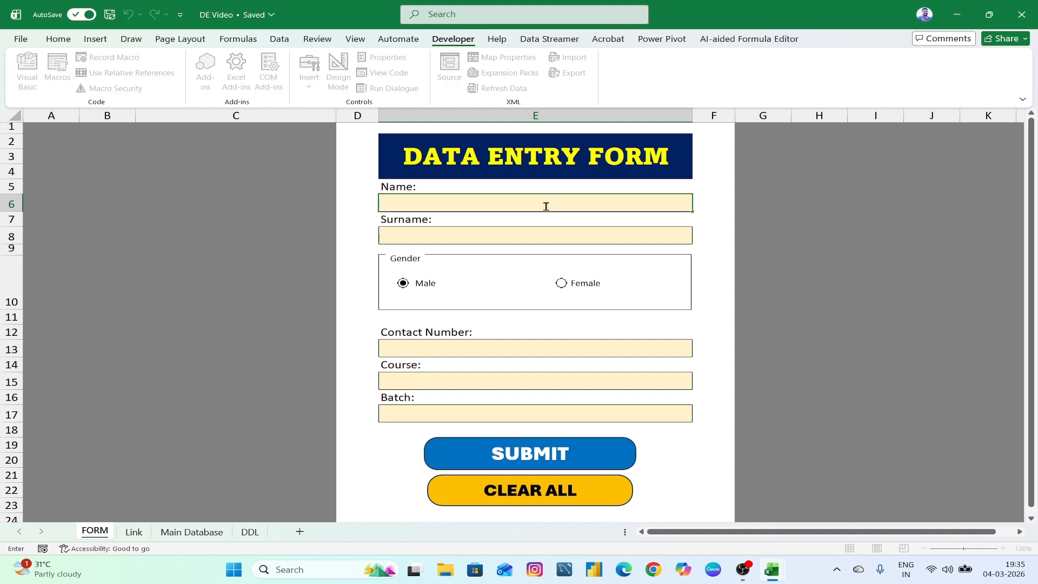
text(kl;lk)
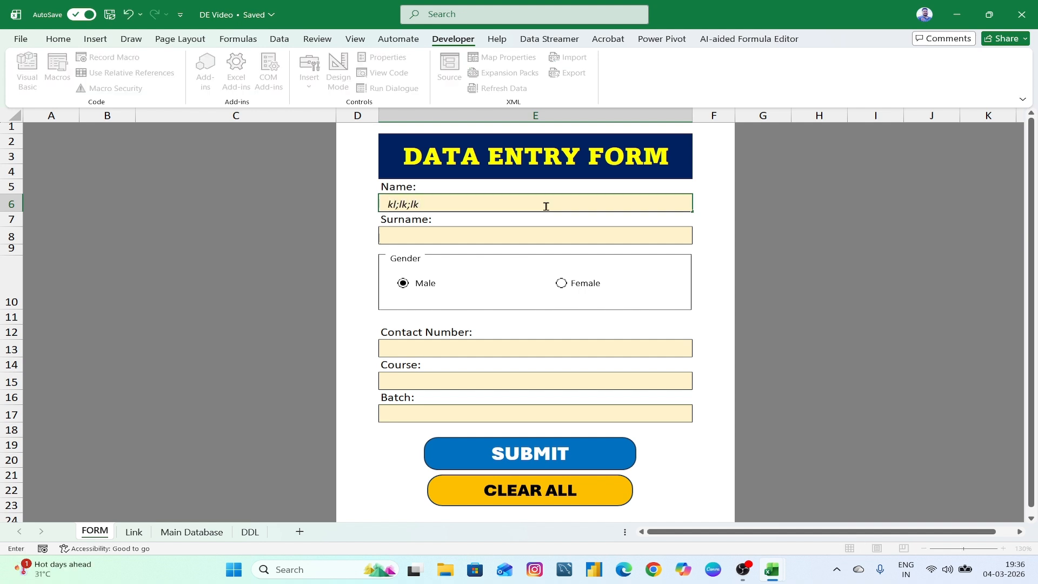
text(;lk)
click(512, 234)
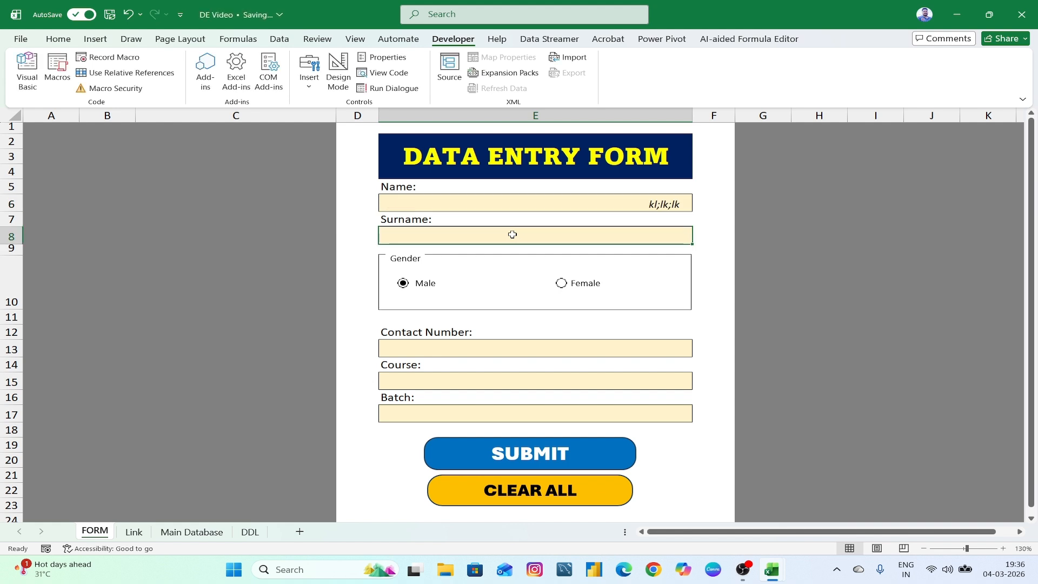
text(sdfsdfdsf)
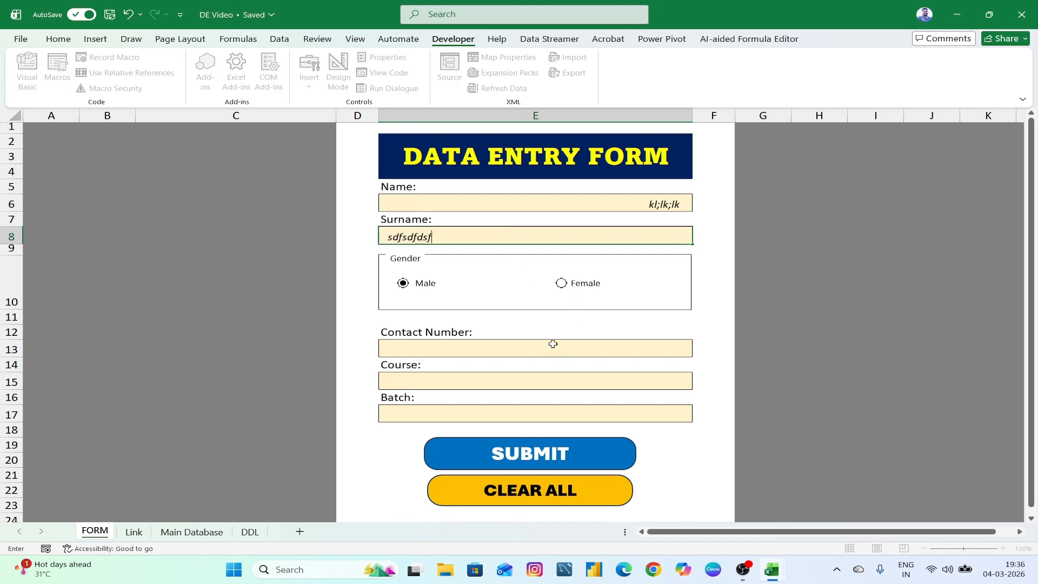
click(540, 353)
text(651651)
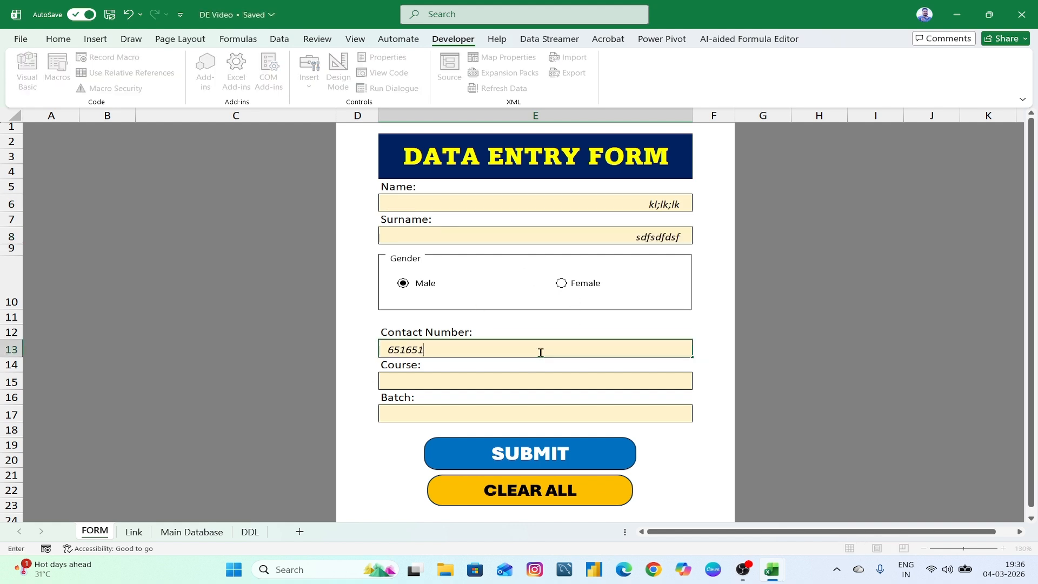
text(65)
- Choose Power BI as the course and Afternoon as the batch from the dropdowns
click(514, 380)
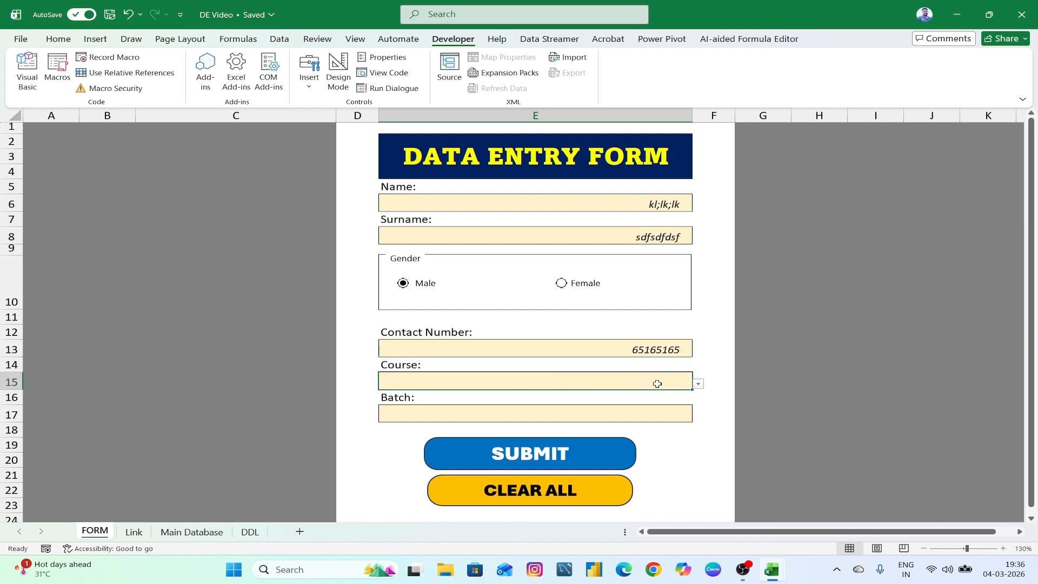
click(700, 385)
click(656, 417)
click(672, 415)
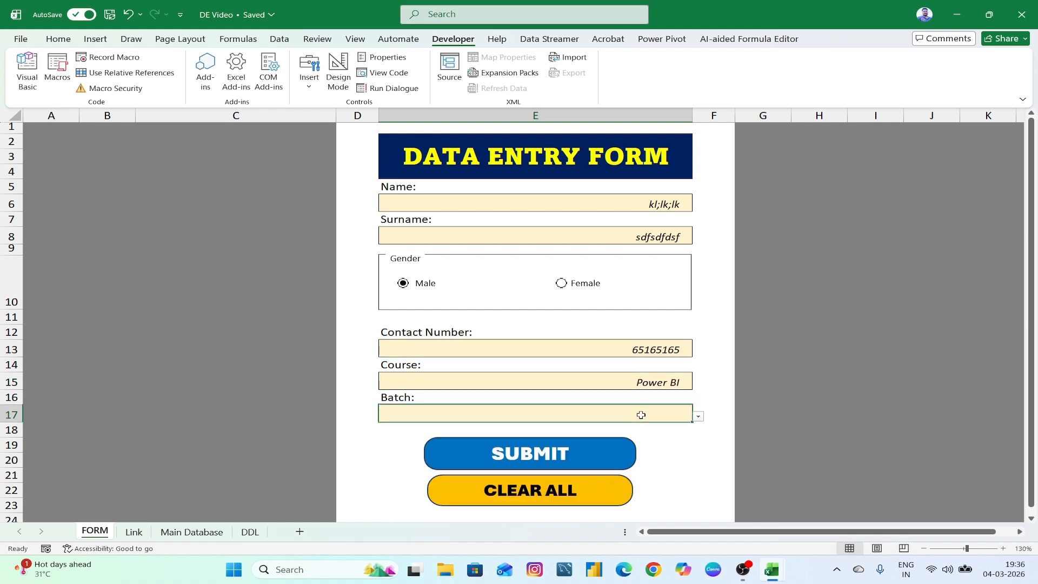
click(698, 417)
click(674, 438)
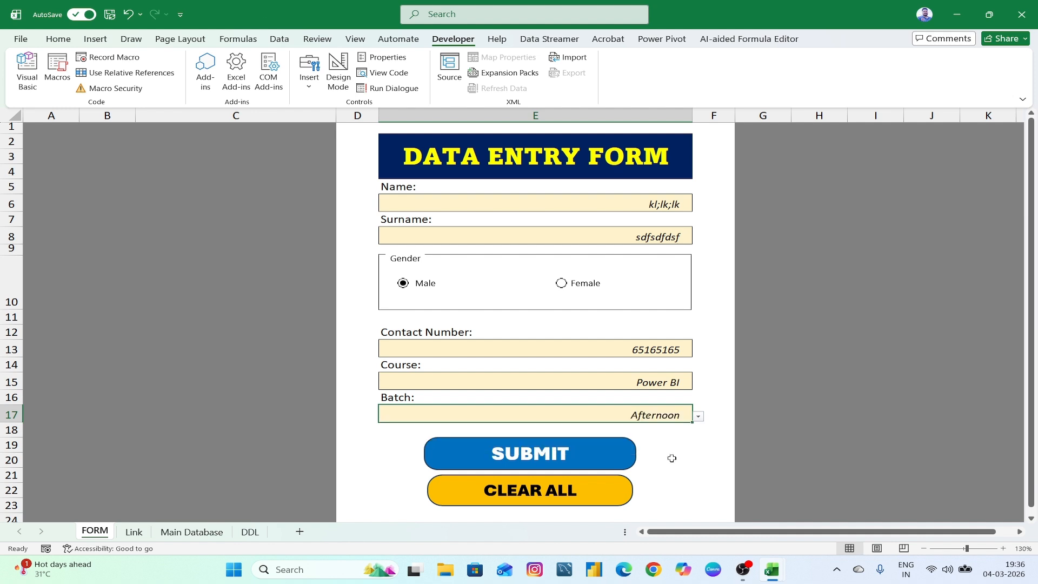
click(672, 459)
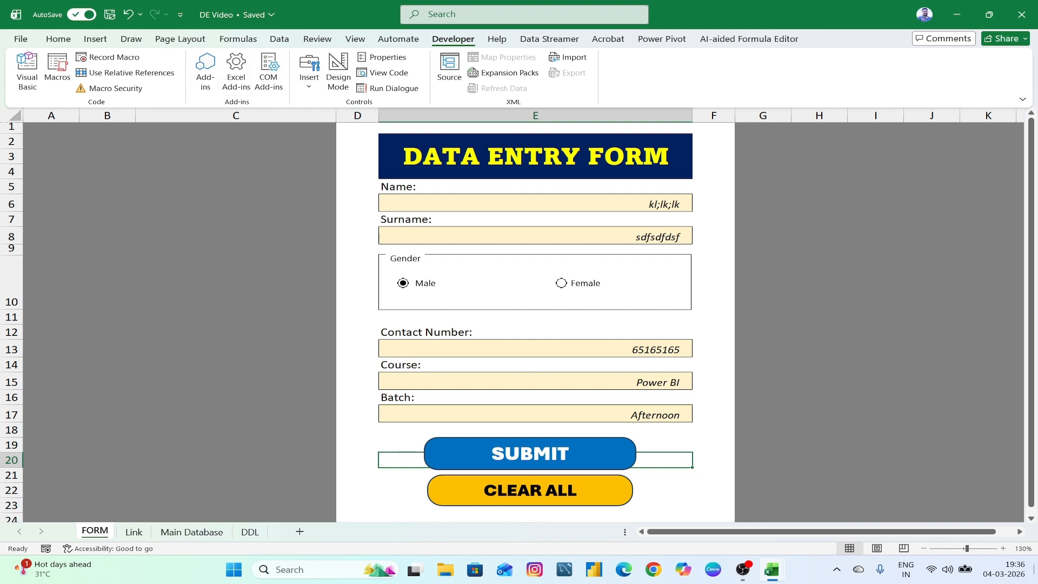
- Begin recording a new macro for clearing the form
click(115, 57)
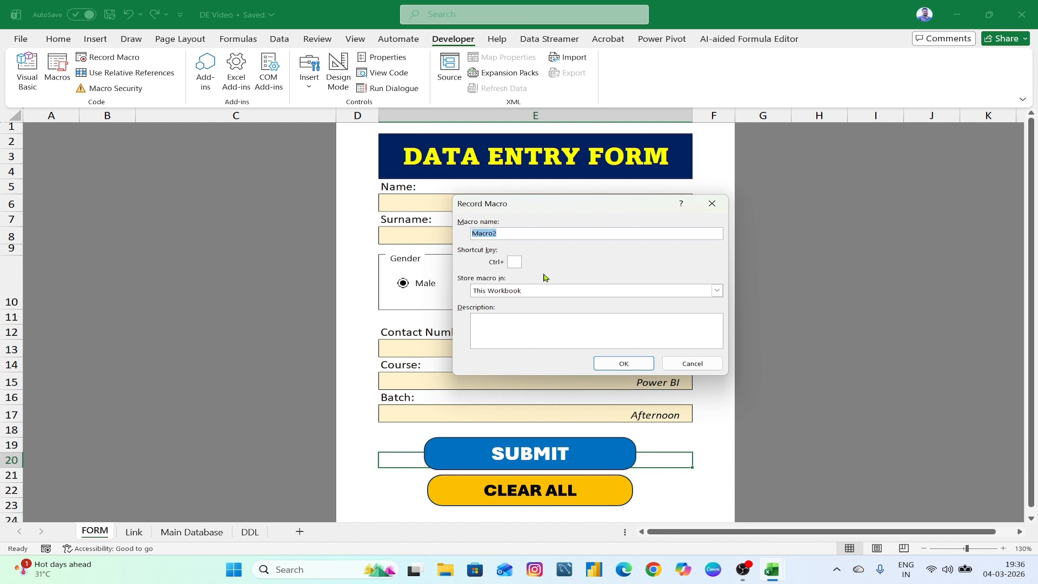
text(clear)
click(622, 364)
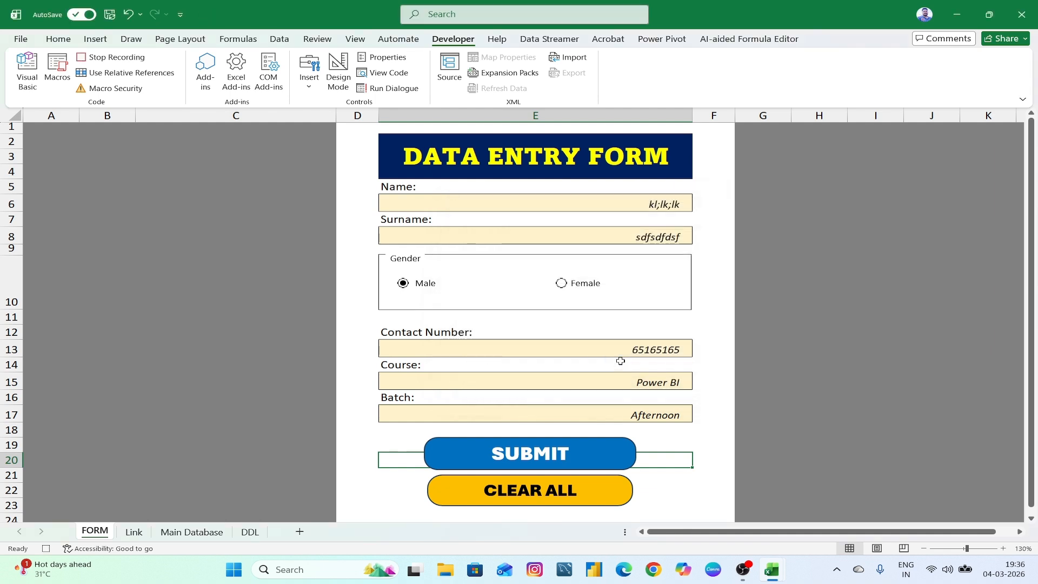
- Delete the Name, Surname, Contact Number, Course and Batch entries, then stop recording
click(646, 208)
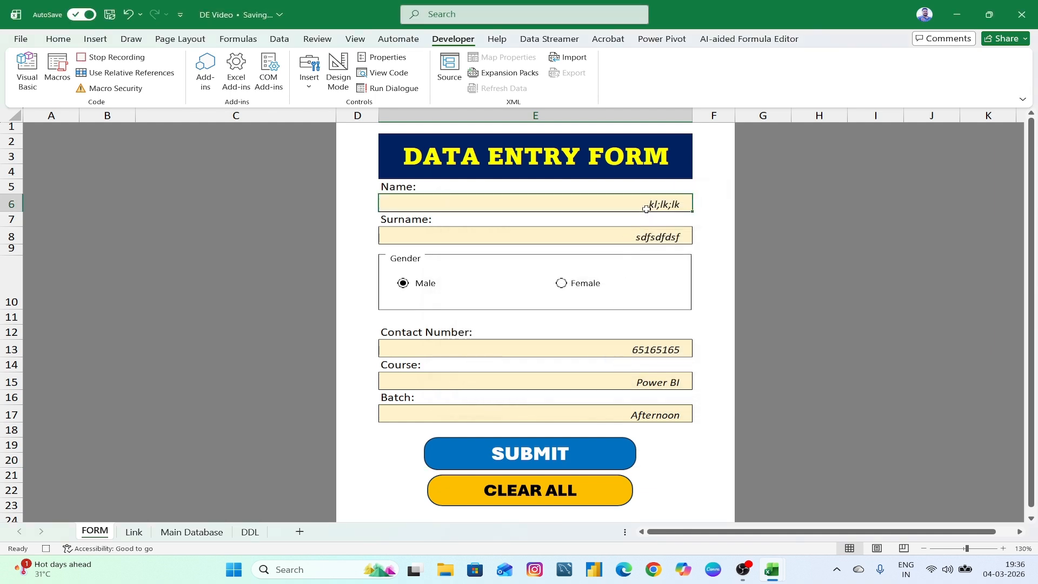
key(Delete)
click(650, 236)
key(Delete)
click(655, 349)
key(Delete)
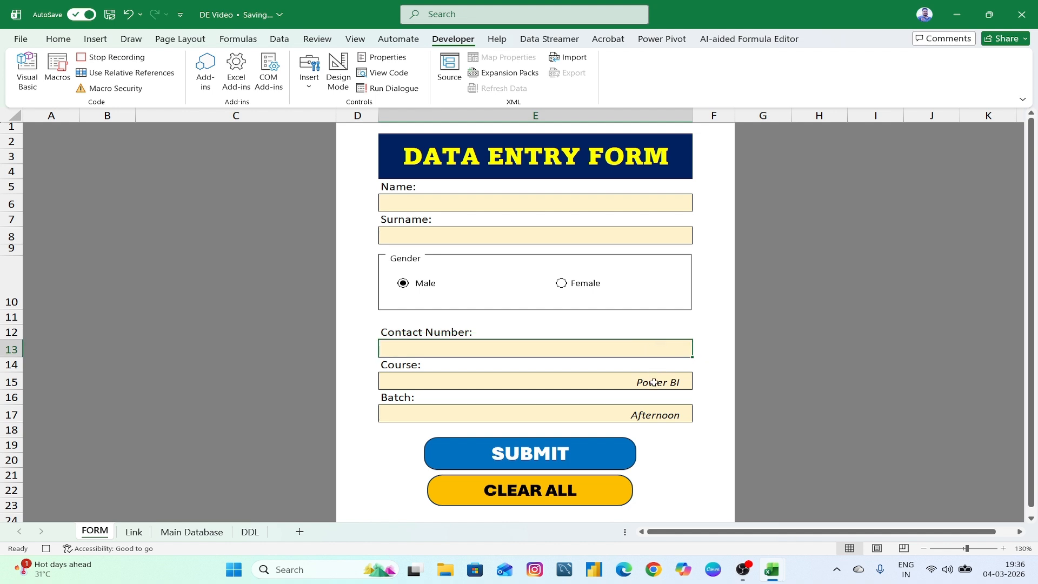
click(654, 382)
key(Delete)
click(657, 415)
key(Delete)
click(669, 442)
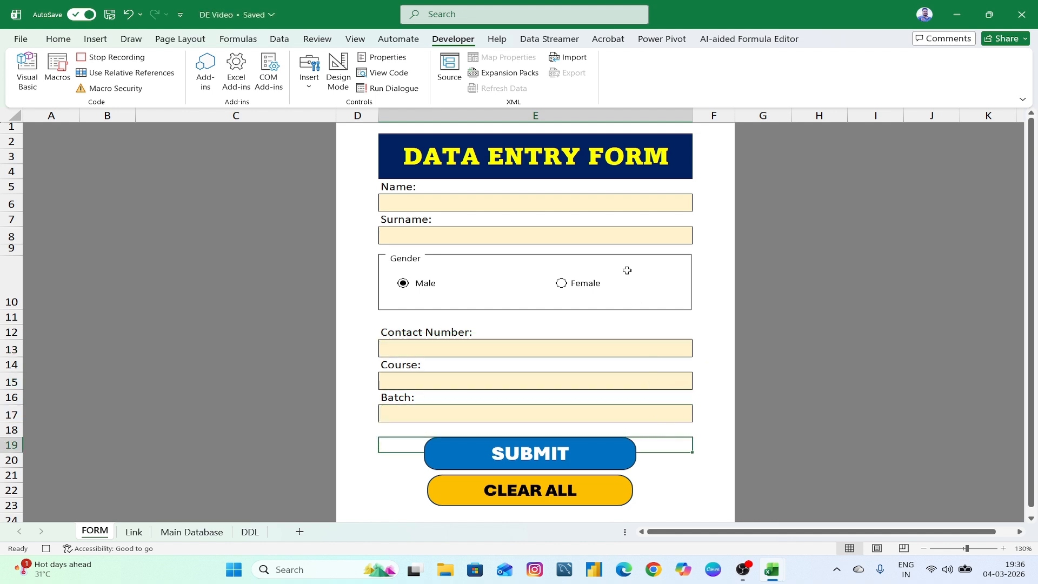
click(598, 207)
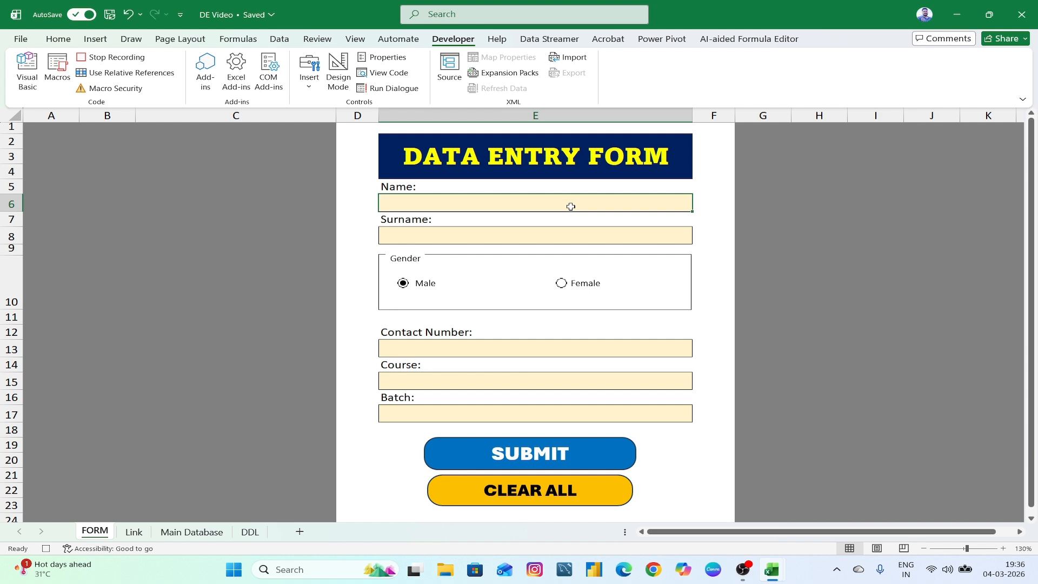
click(126, 59)
- Assign the 'clear' macro to the CLEAR ALL button
right_click(578, 489)
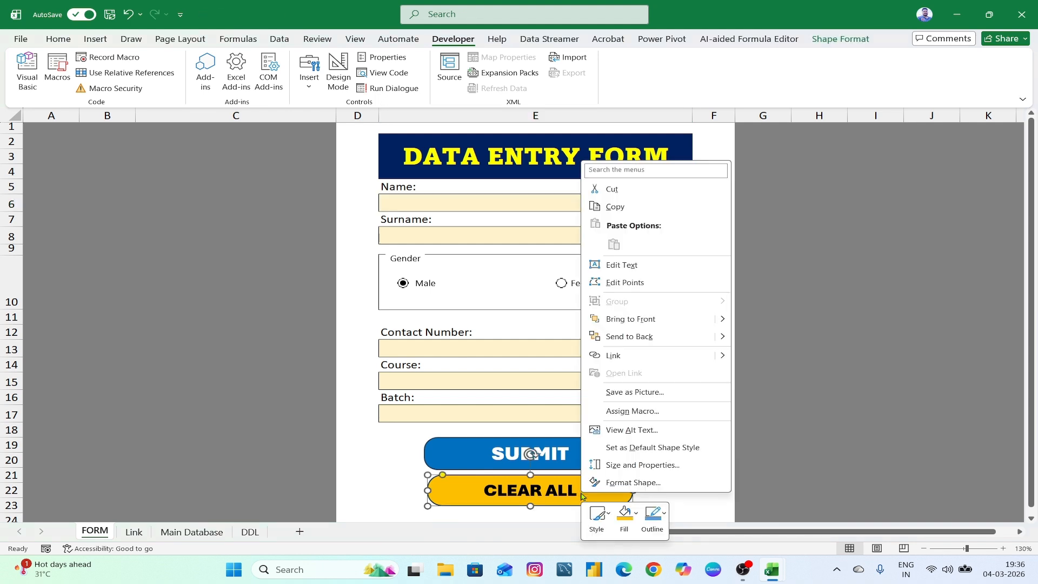
click(627, 411)
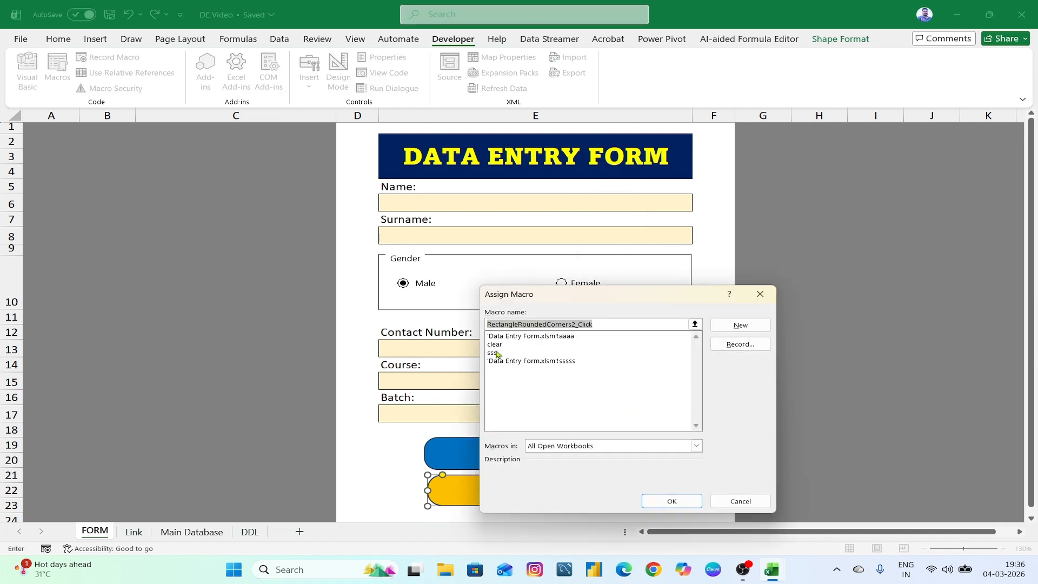
click(495, 344)
click(671, 501)
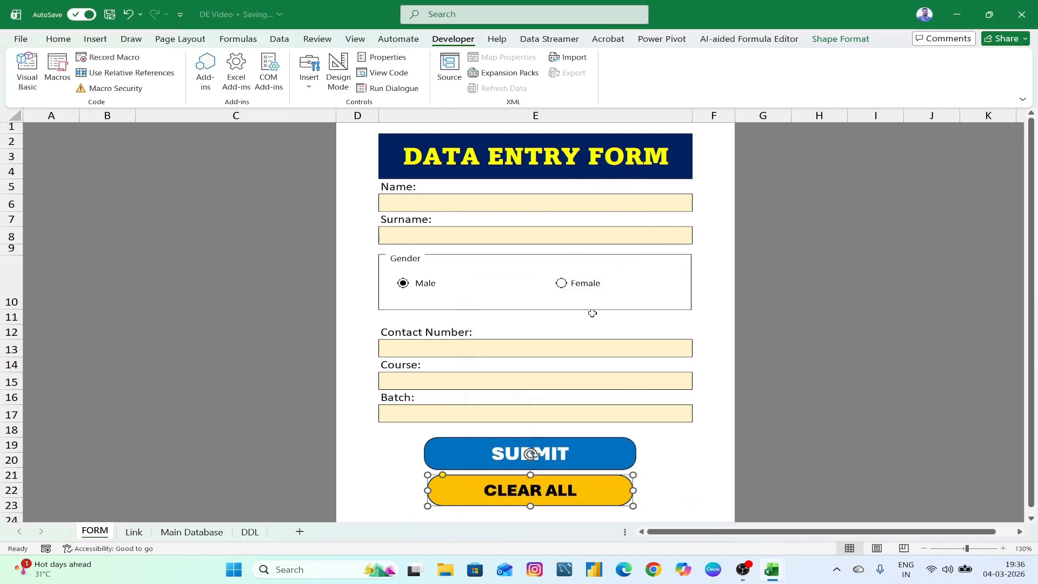
- Test CLEAR ALL with dummy text in the Name and Surname fields
click(505, 202)
text(dfsdfds)
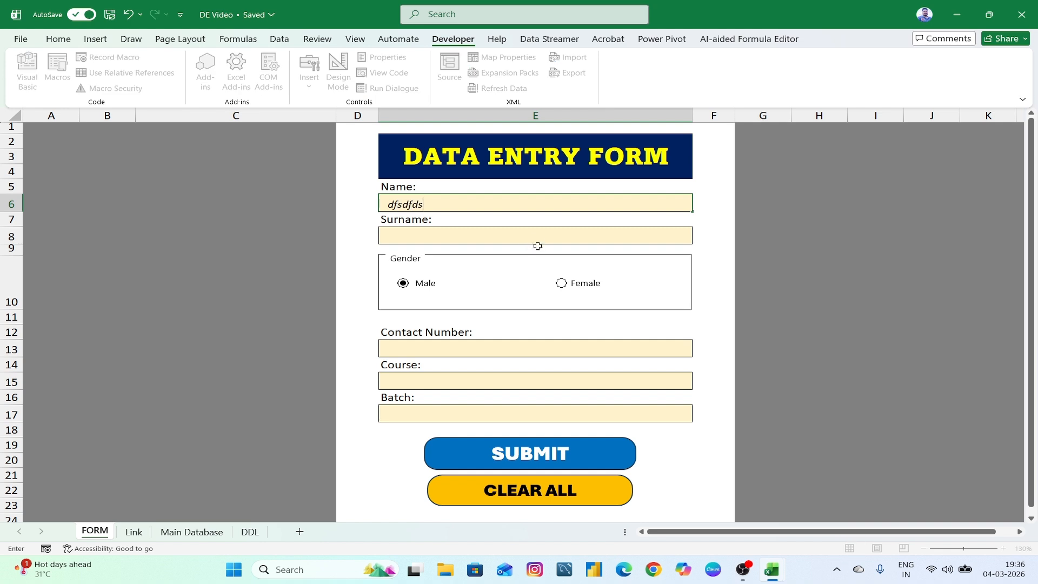
click(535, 236)
text(dfdfd)
click(569, 491)
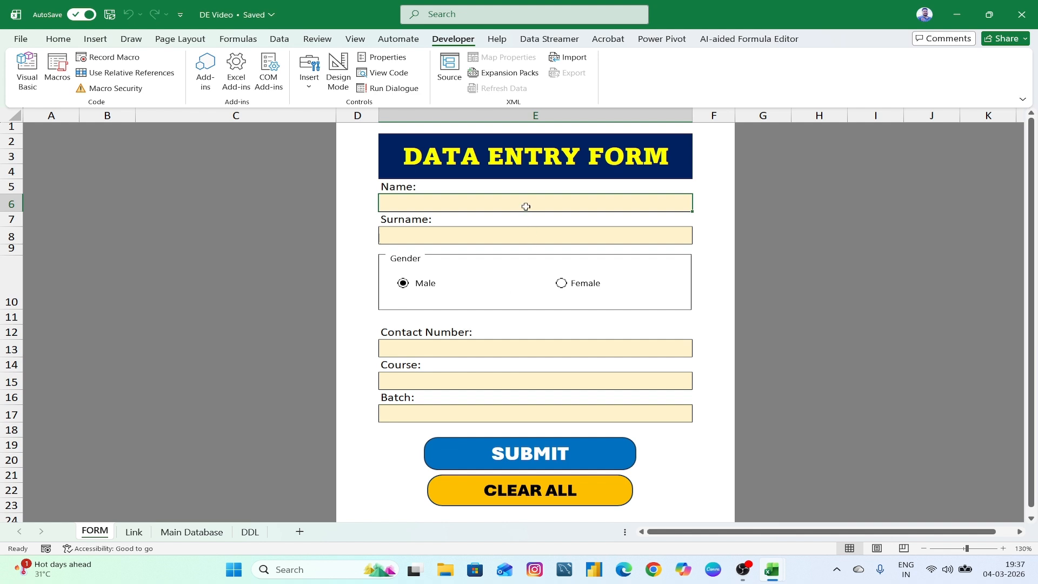
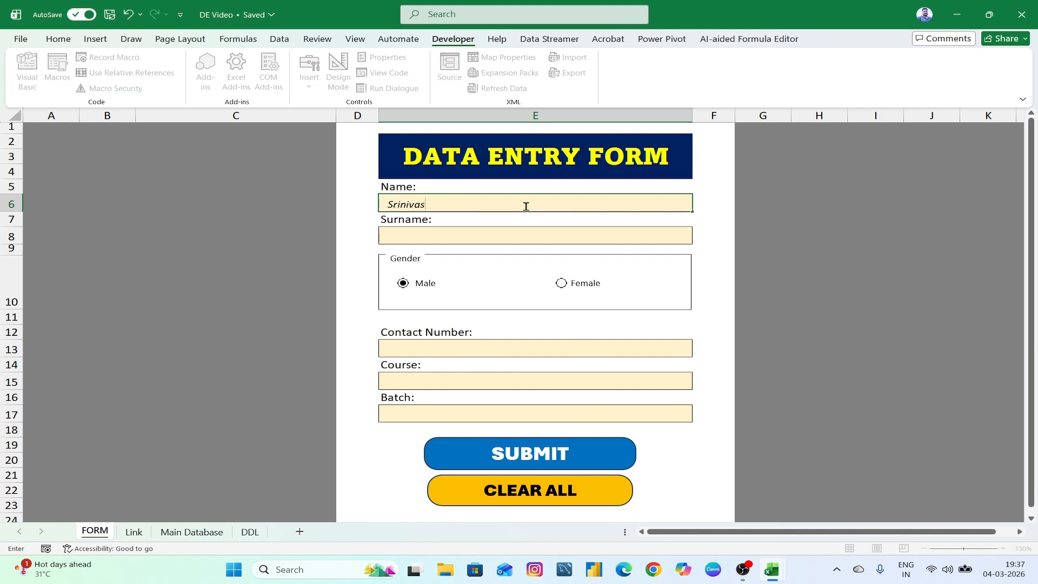
- Enter a sample person's name, surname and contact number in the form
click(501, 237)
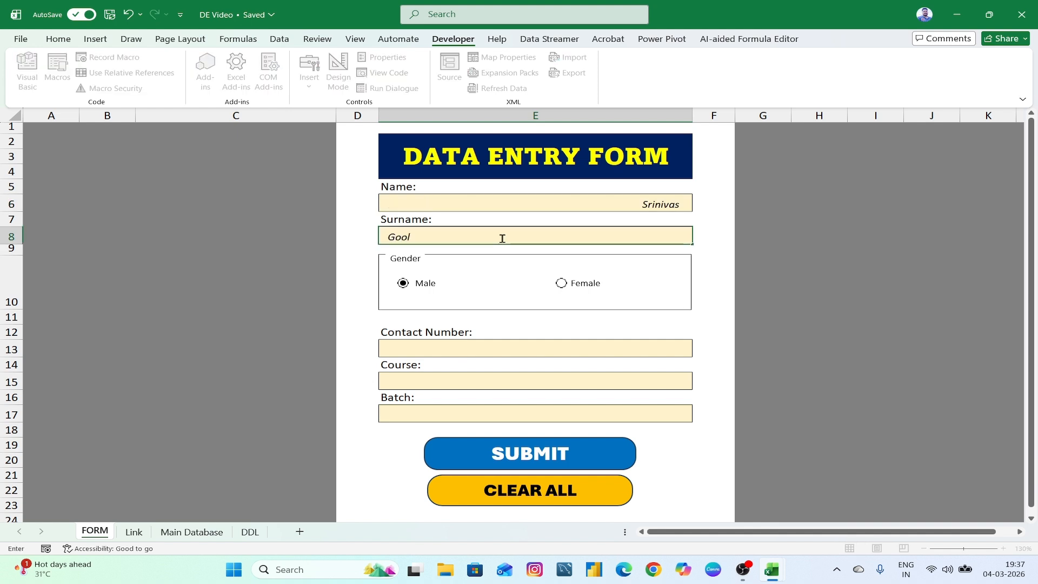
click(457, 350)
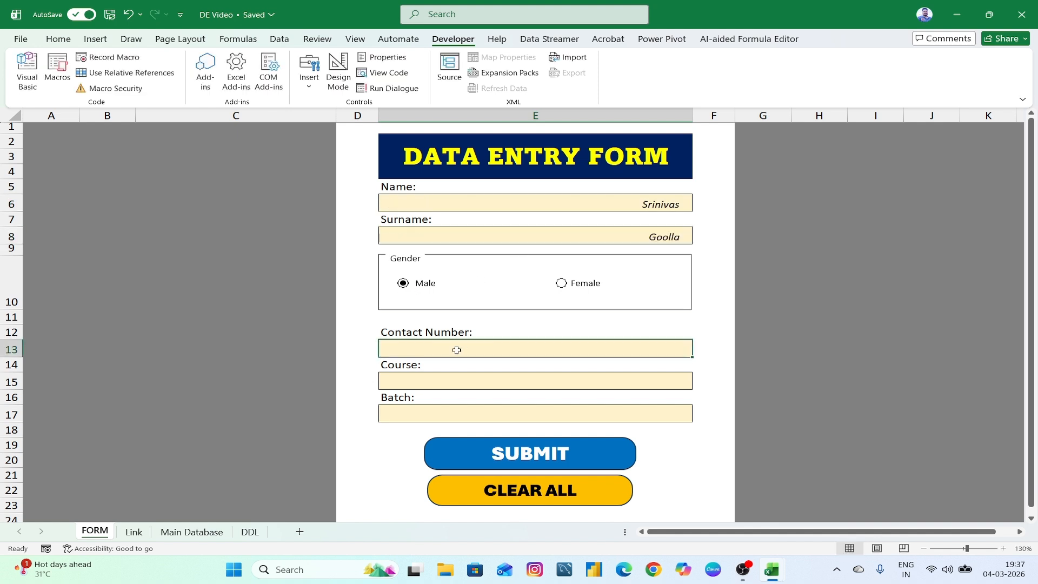
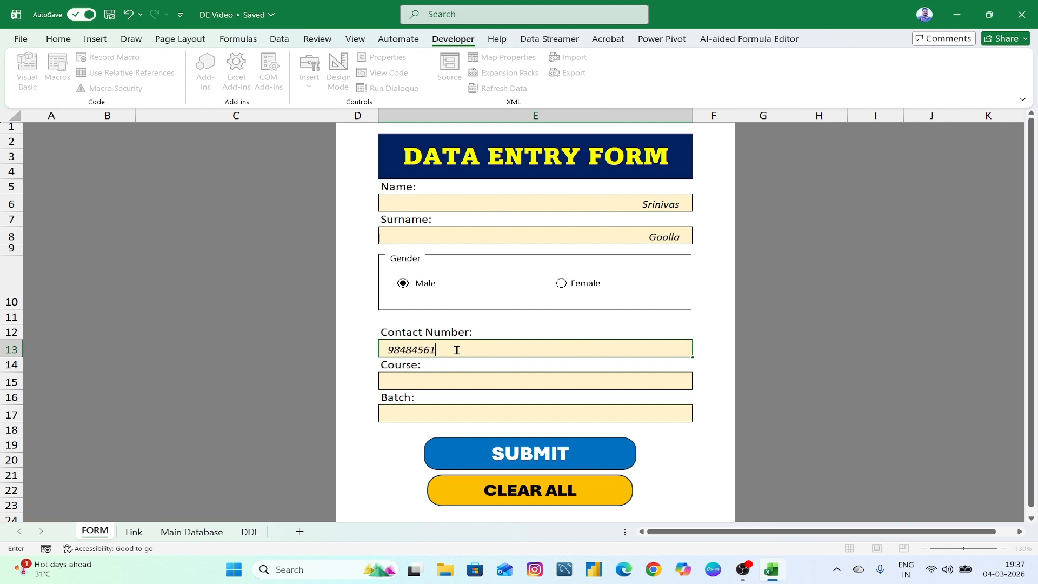
- Pick Power BI and Afternoon from the dropdowns and submit the record
click(454, 387)
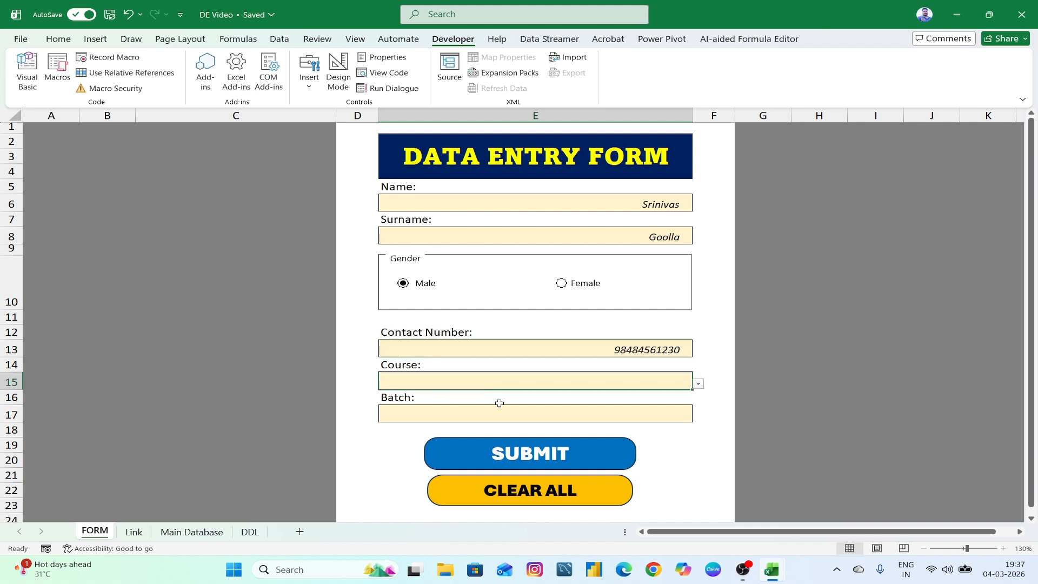
click(700, 385)
click(676, 416)
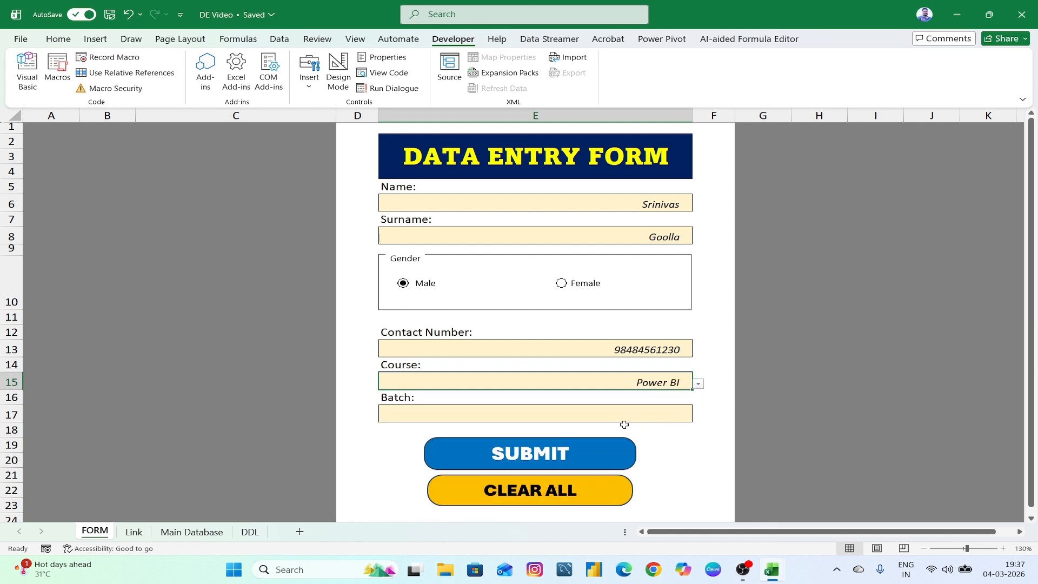
click(637, 421)
click(699, 417)
click(679, 436)
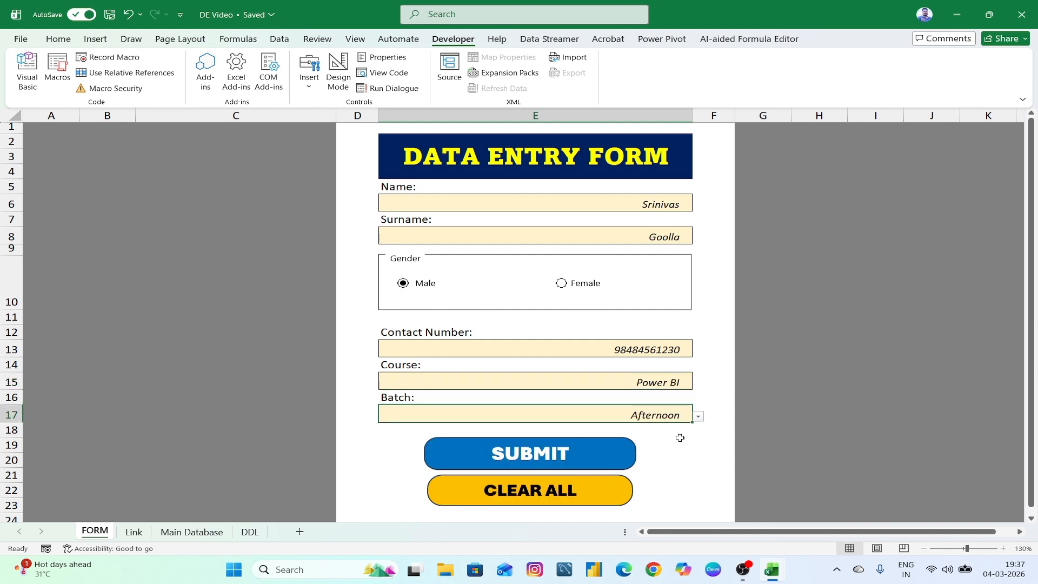
click(537, 459)
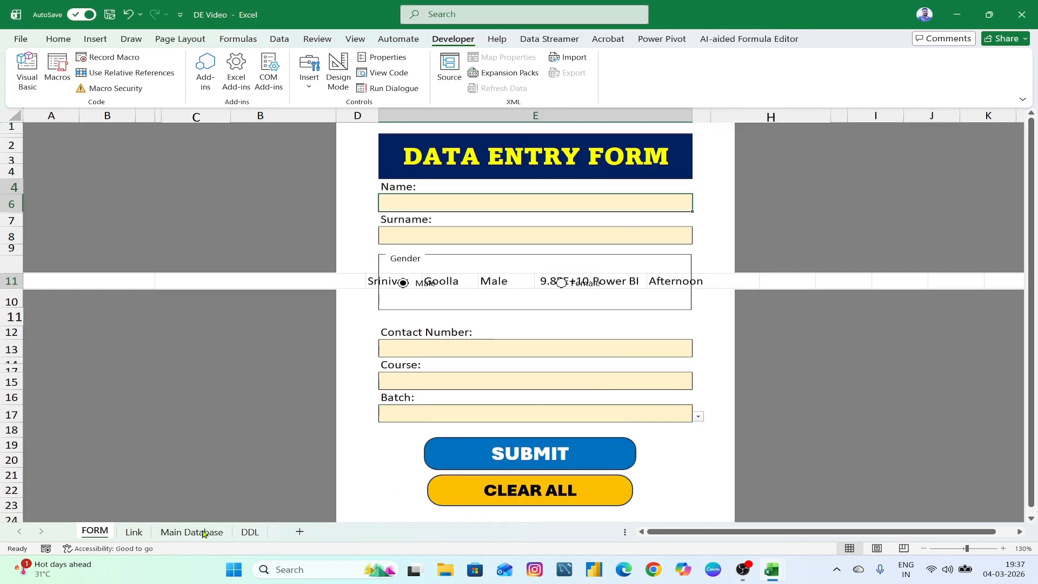
- Check the new record in Main Database, then return to the FORM sheet
click(203, 533)
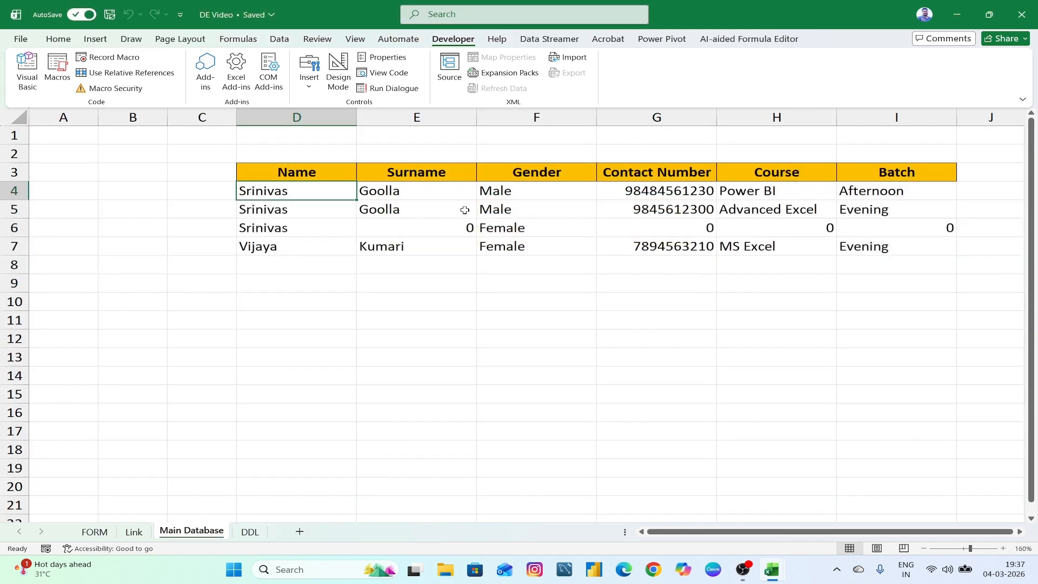
click(743, 364)
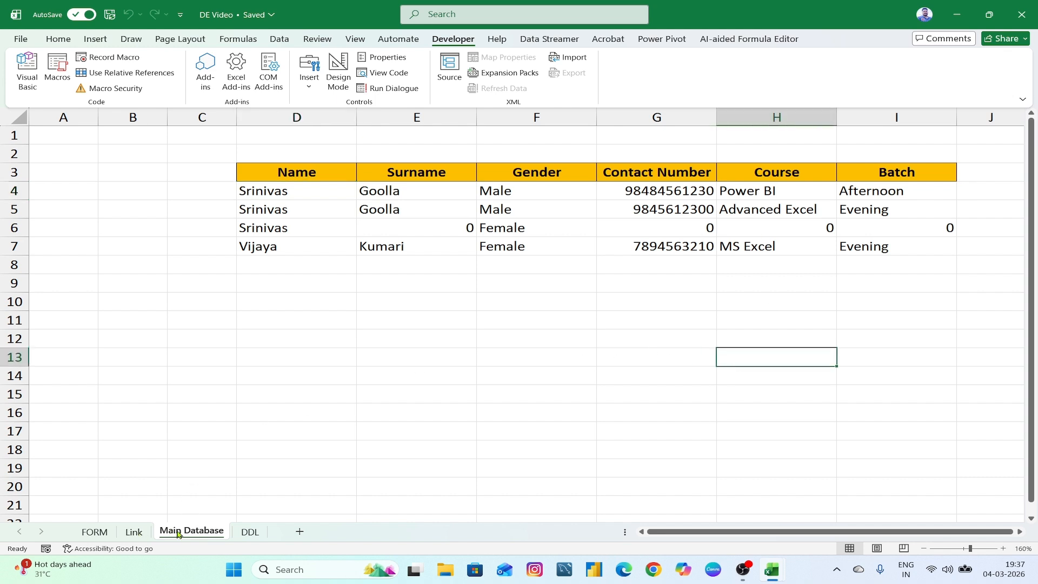
click(101, 532)
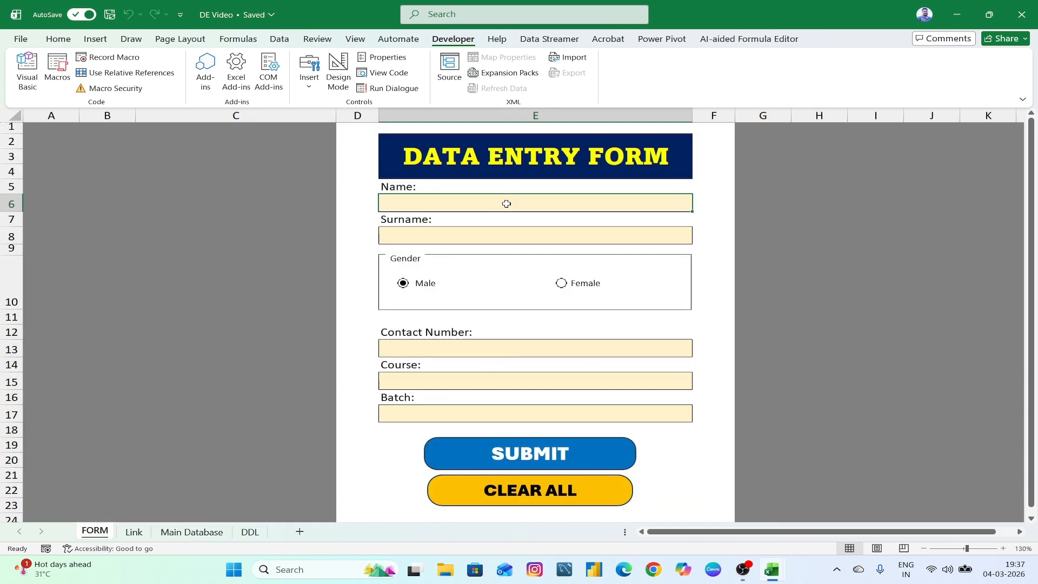
- Retest CLEAR ALL with dummy Name and Surname text, then minimize the DE Video workbook
double_click(506, 203)
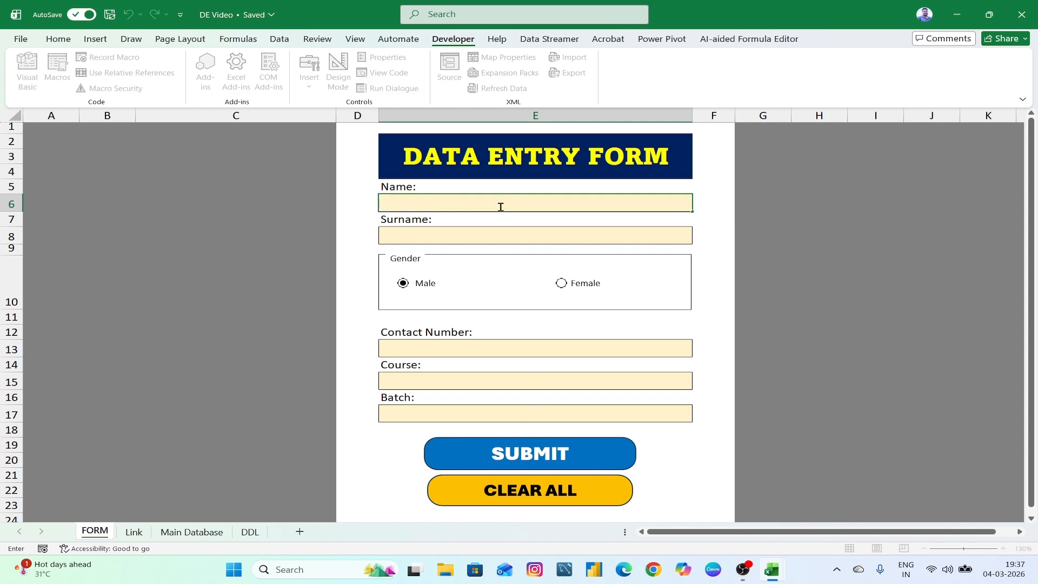
text(sdfdsf)
click(514, 234)
text(sfdf)
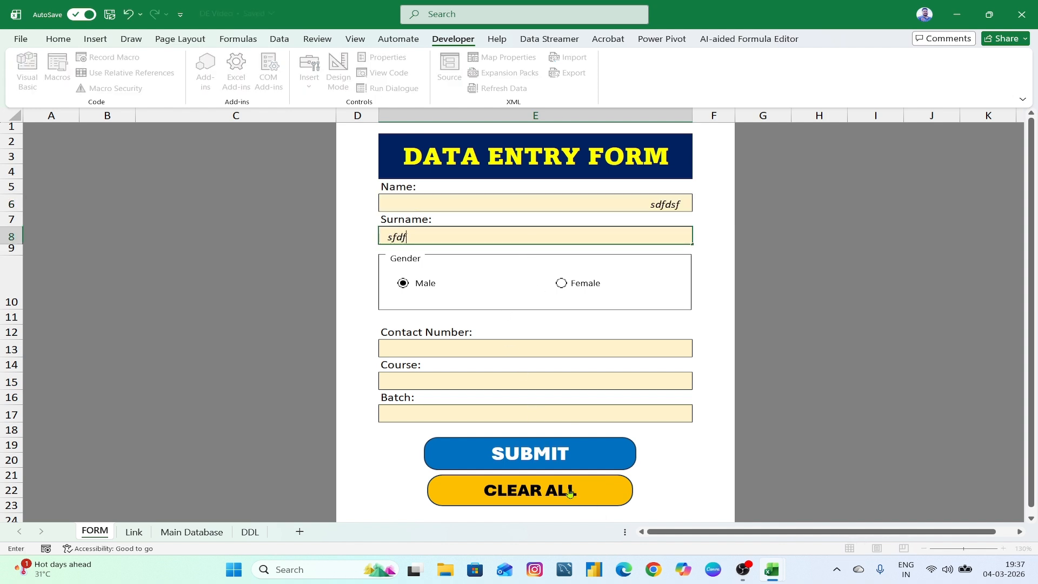
click(569, 492)
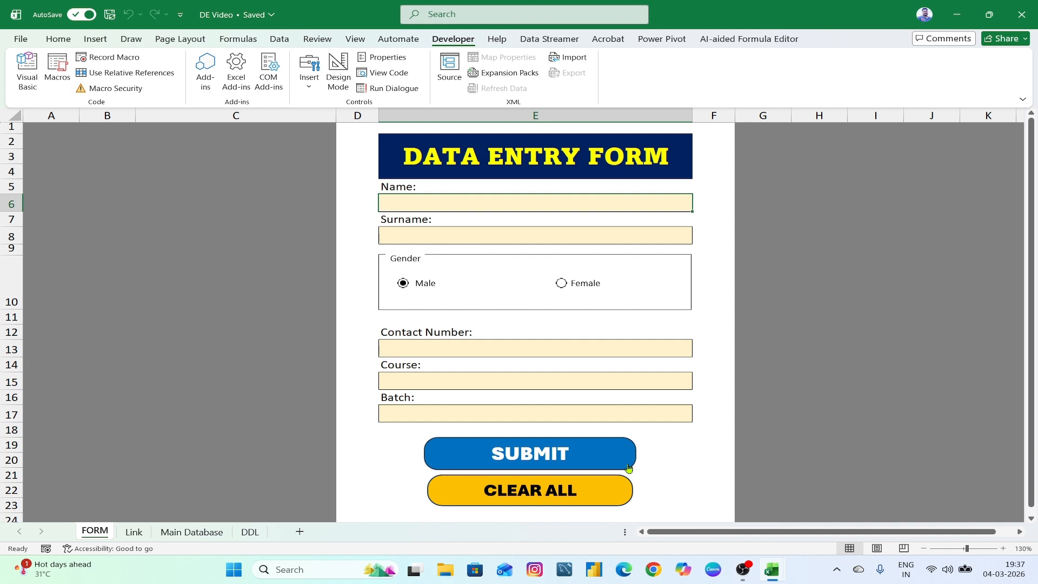
click(957, 14)
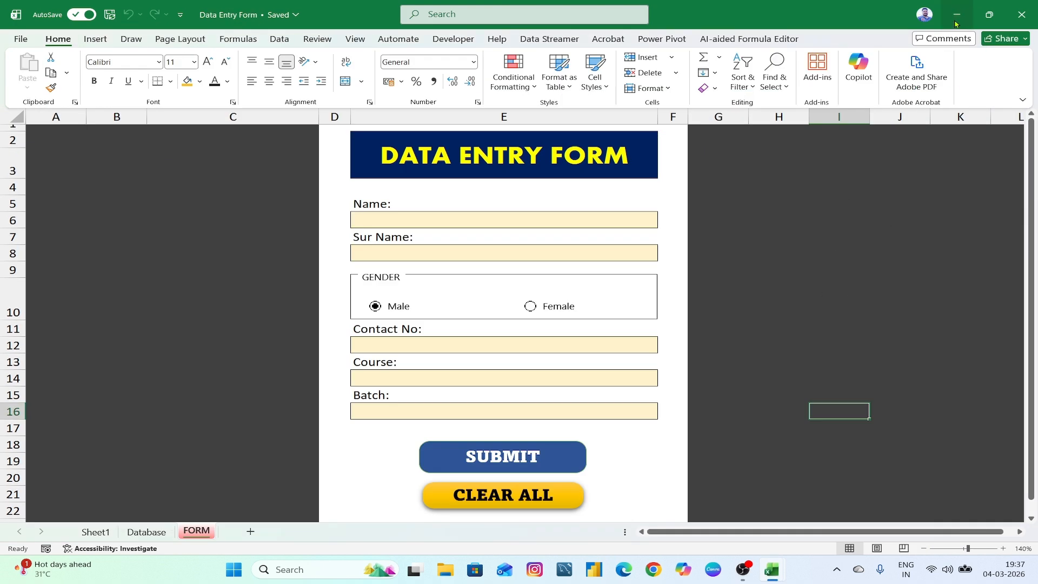